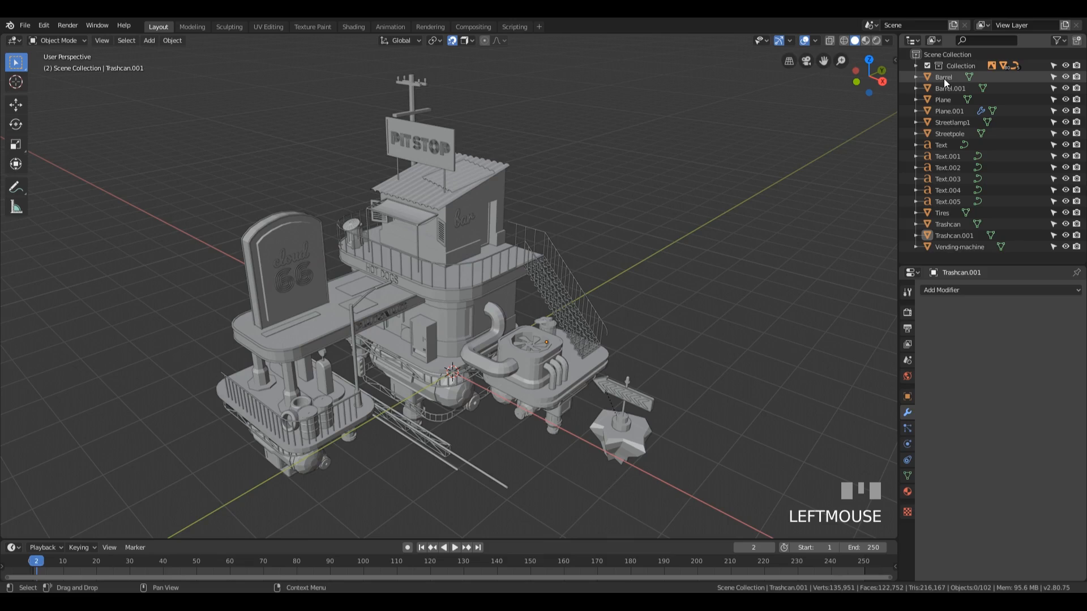
Step: Select all objects in the scene and move them into the existing Collection
click(943, 79)
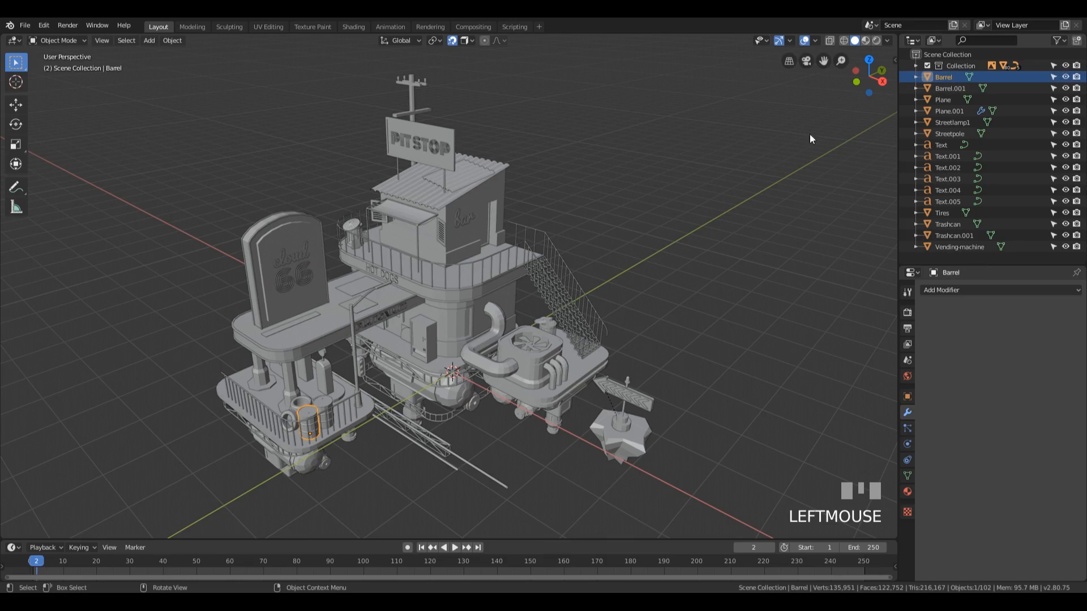
key(a)
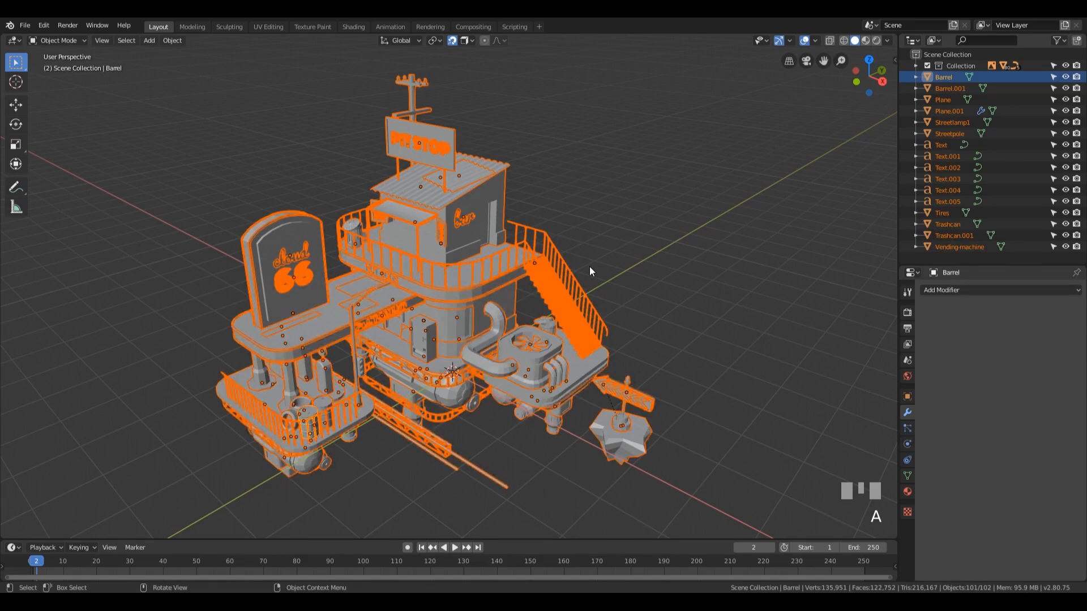
key(m)
click(610, 228)
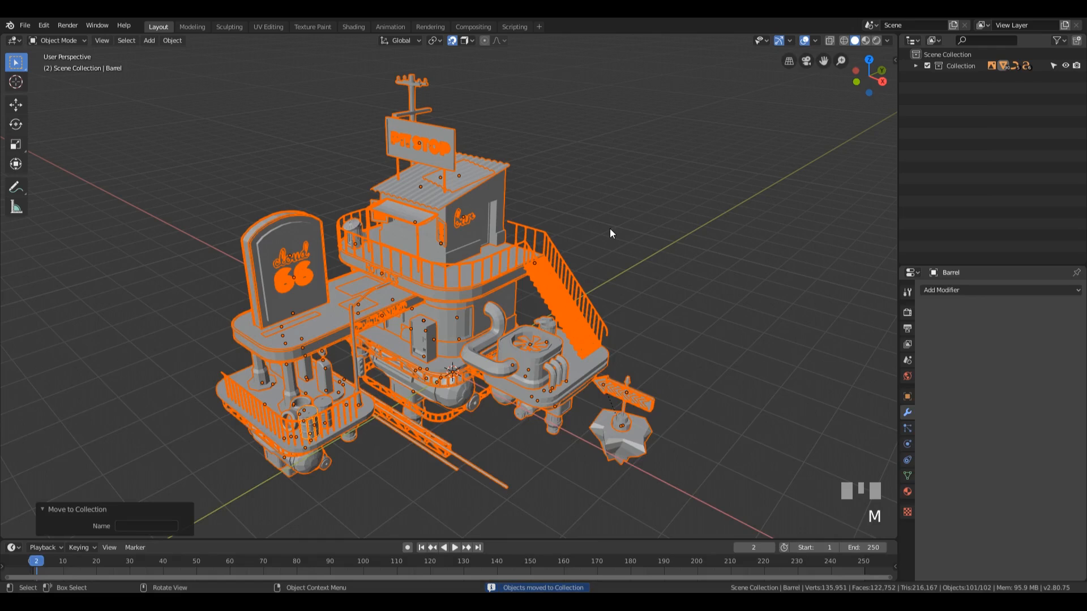
Step: Exclude the Collection from the view layer and save the file
click(702, 187)
click(927, 66)
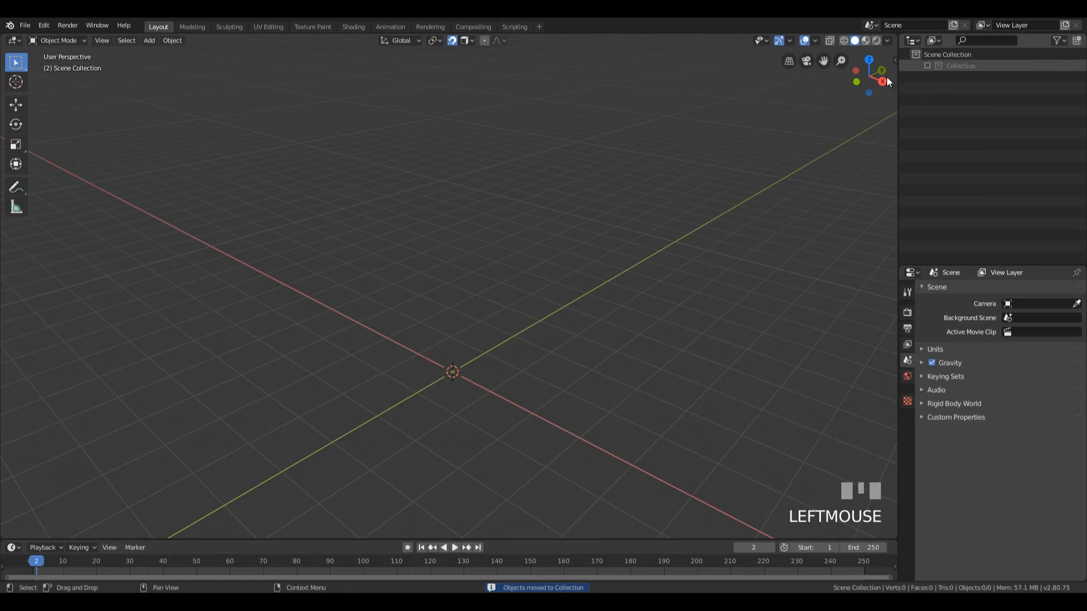
key(ctrl+s)
Step: Load ford-anglia.png from the Episode04 reference folder as a reference image aligned to the right orthographic view
shift+middle_drag(568, 288, 575, 225)
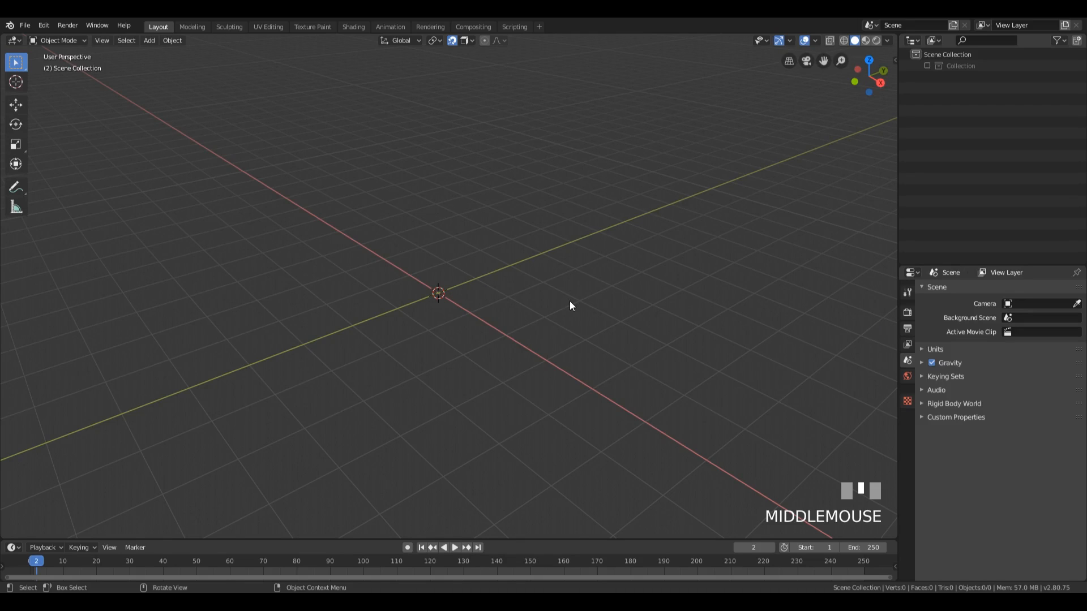
key(KP_3)
scroll(568, 291, up, 1)
shift+middle_drag(568, 281, 586, 285)
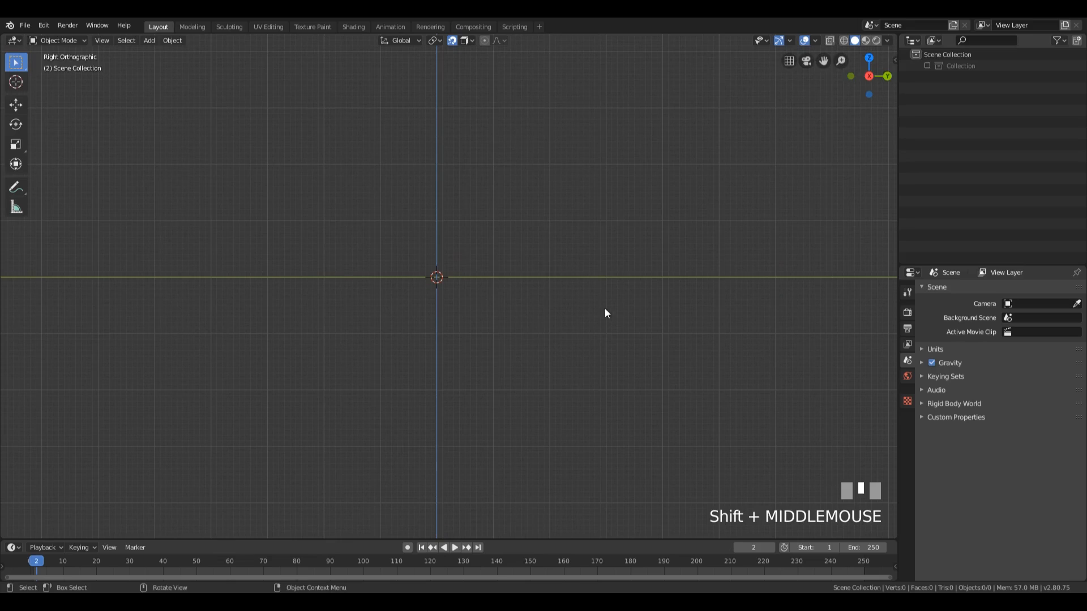
key(shift+a)
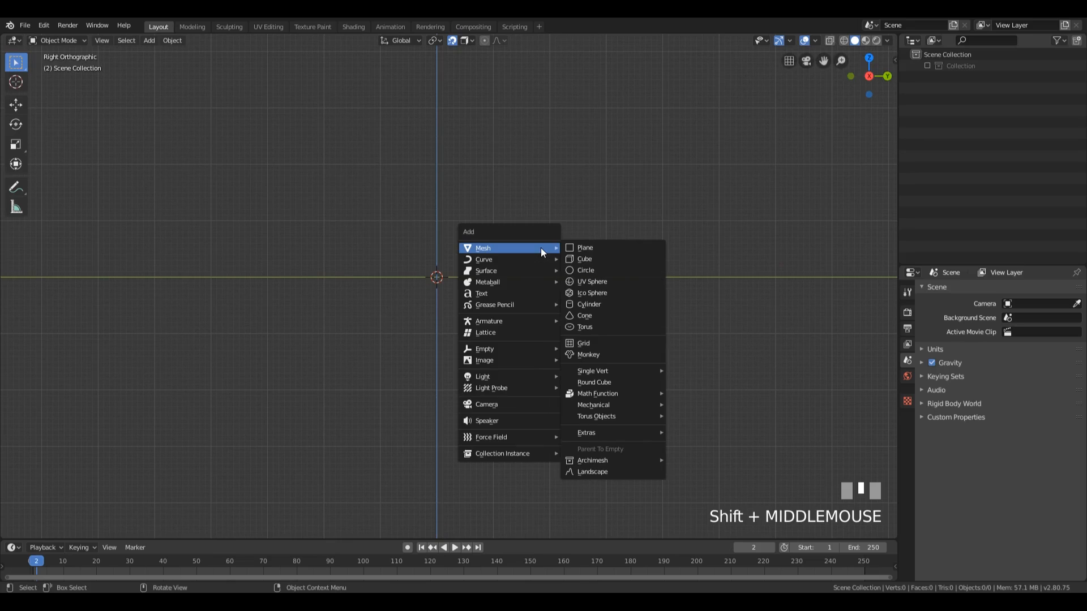
mouse_move(526, 358)
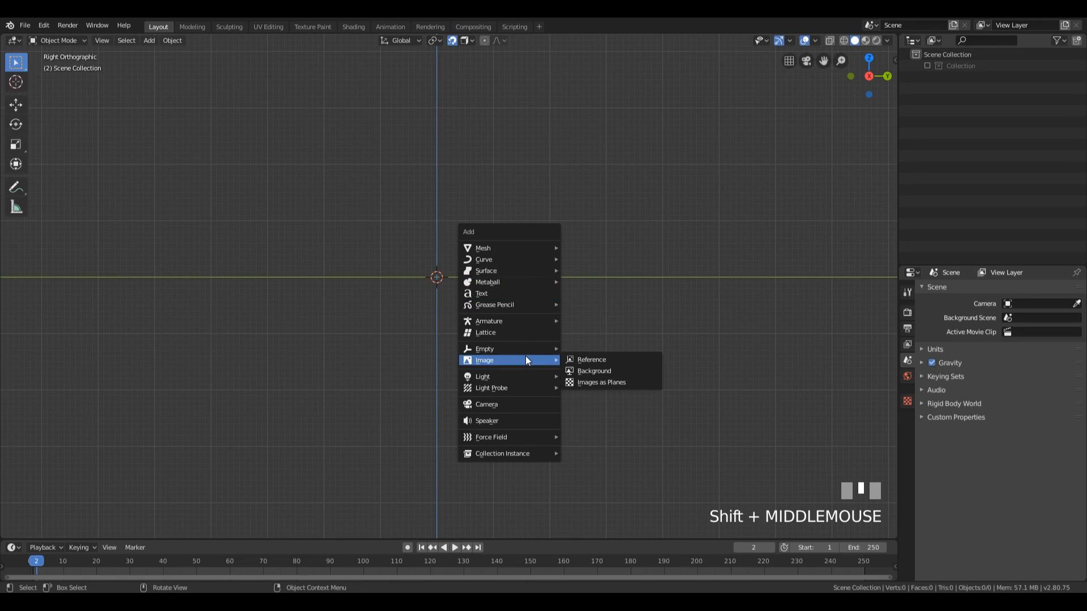
click(598, 359)
click(177, 116)
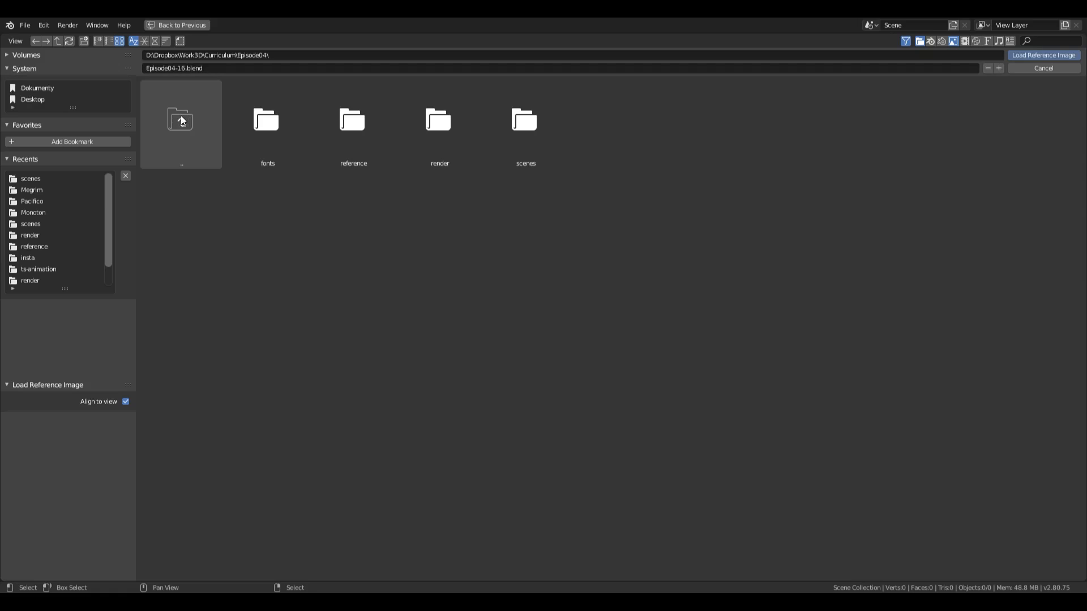
click(372, 130)
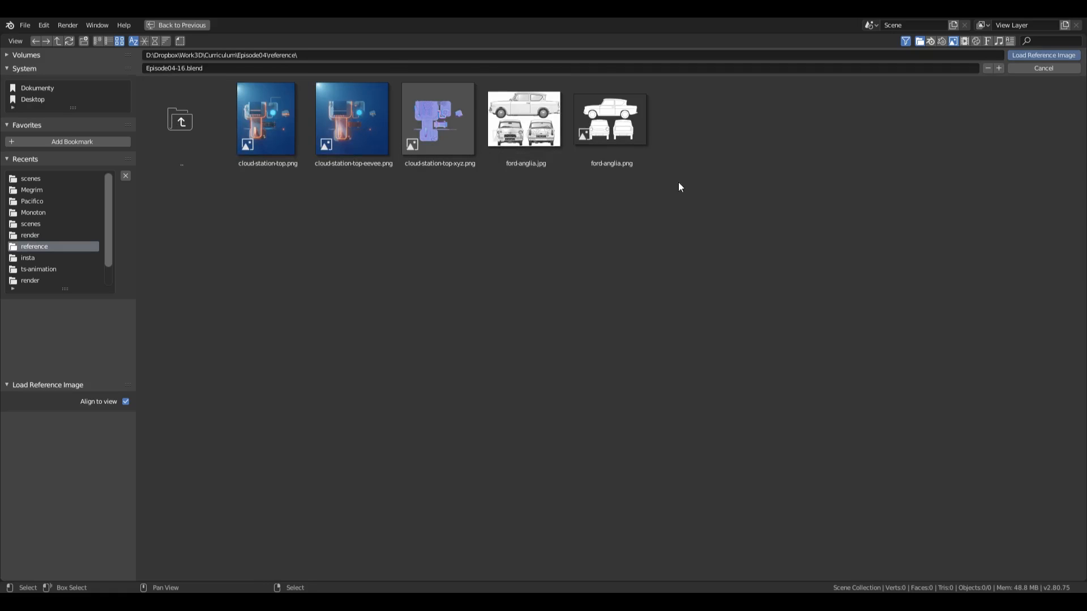
double_click(626, 131)
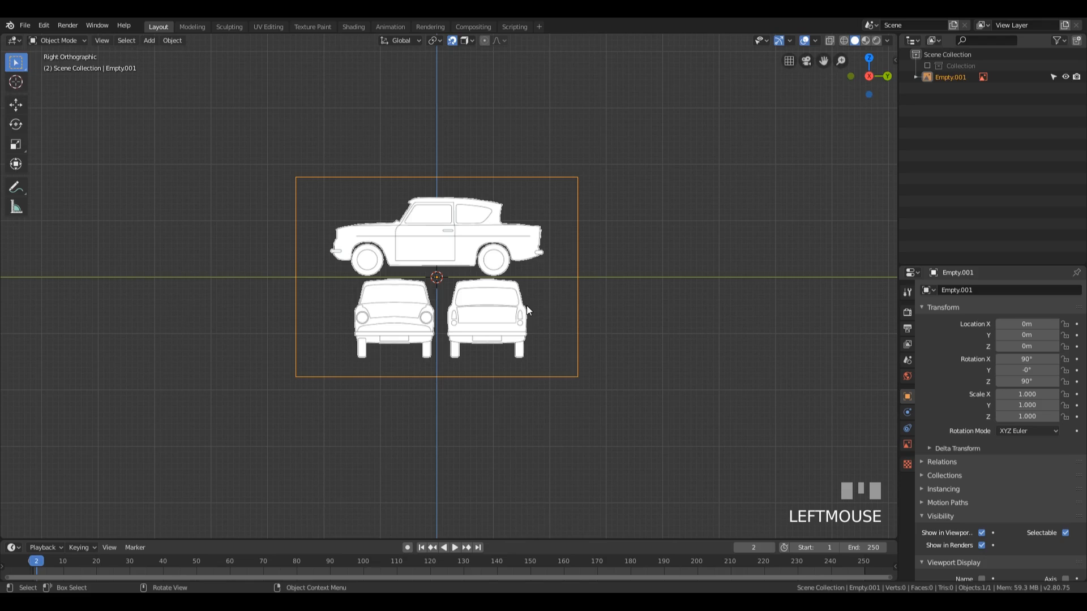
Step: Make the car reference image unselectable in the viewport
scroll(525, 300, up, 3)
scroll(528, 317, down, 2)
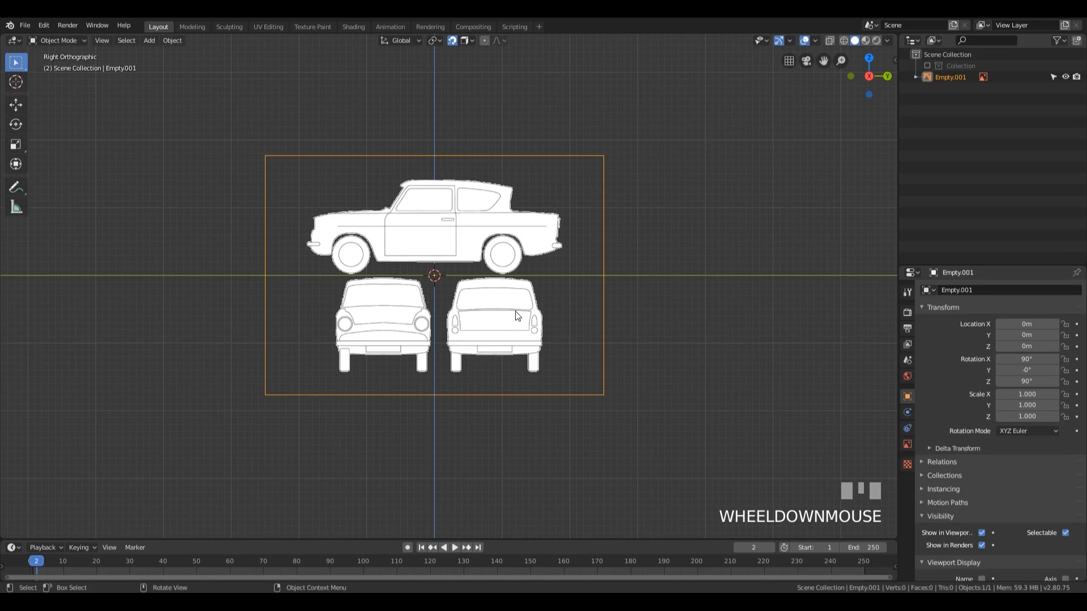
click(1052, 77)
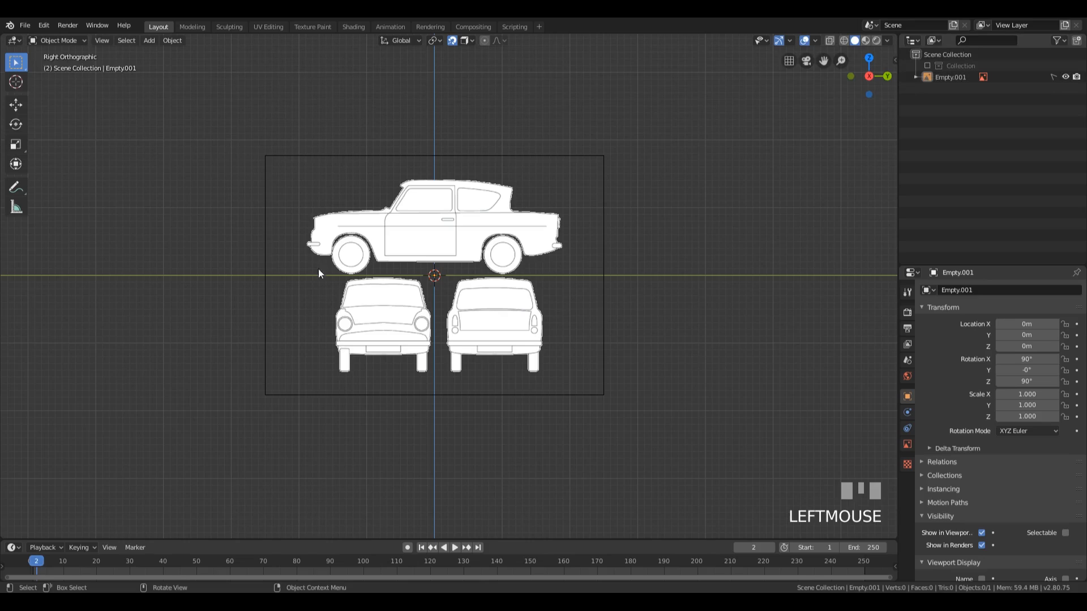
Step: Give the reference image alpha blending with 0.250 transparency, and display it only from the front side and not in perspective views
click(907, 444)
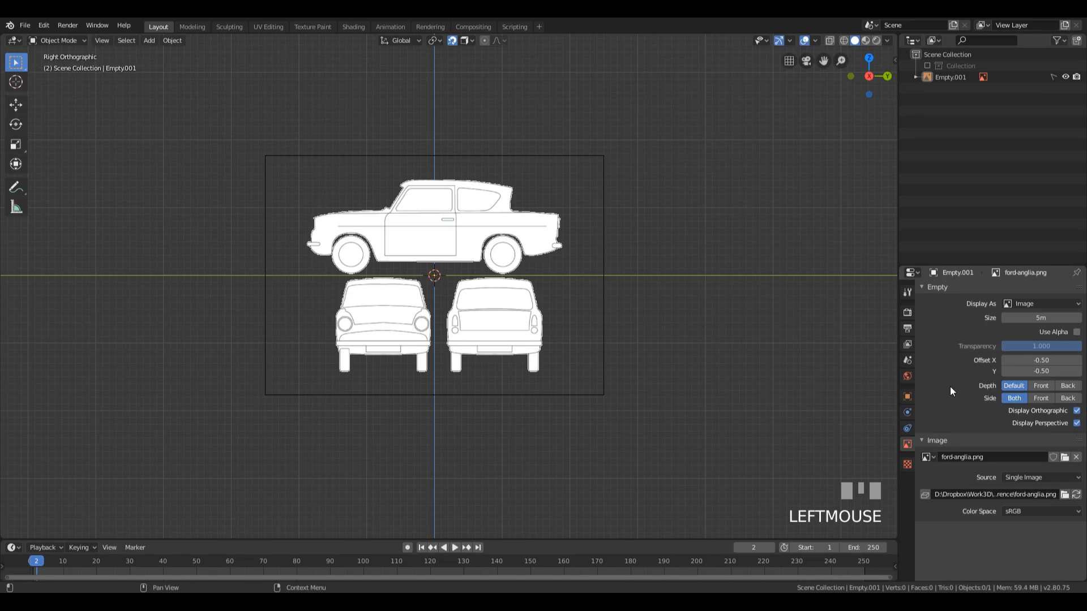
click(1076, 332)
drag(1061, 345, 1021, 346)
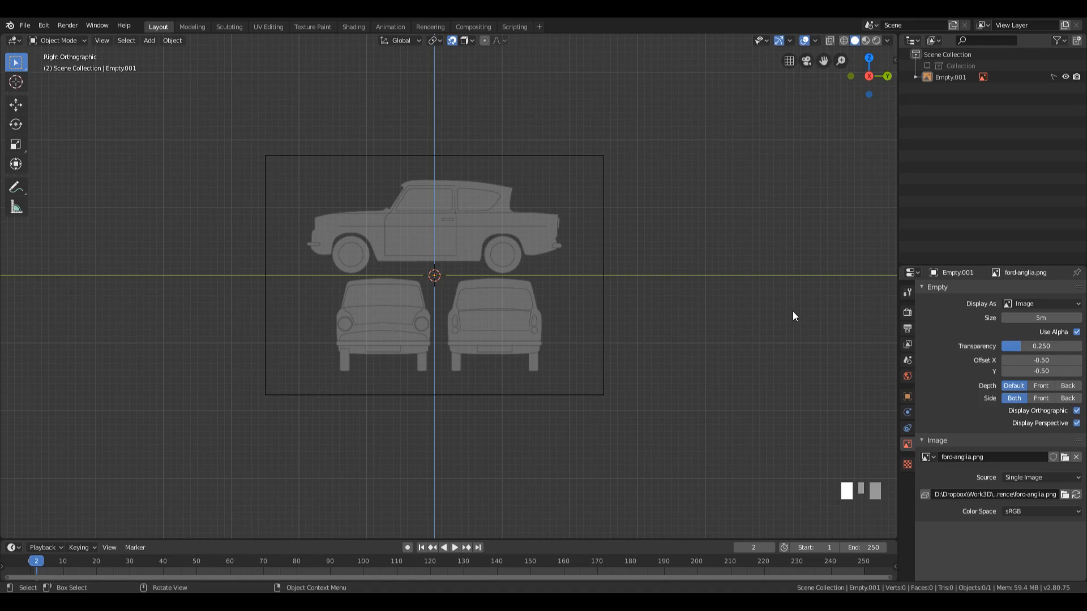
click(1041, 398)
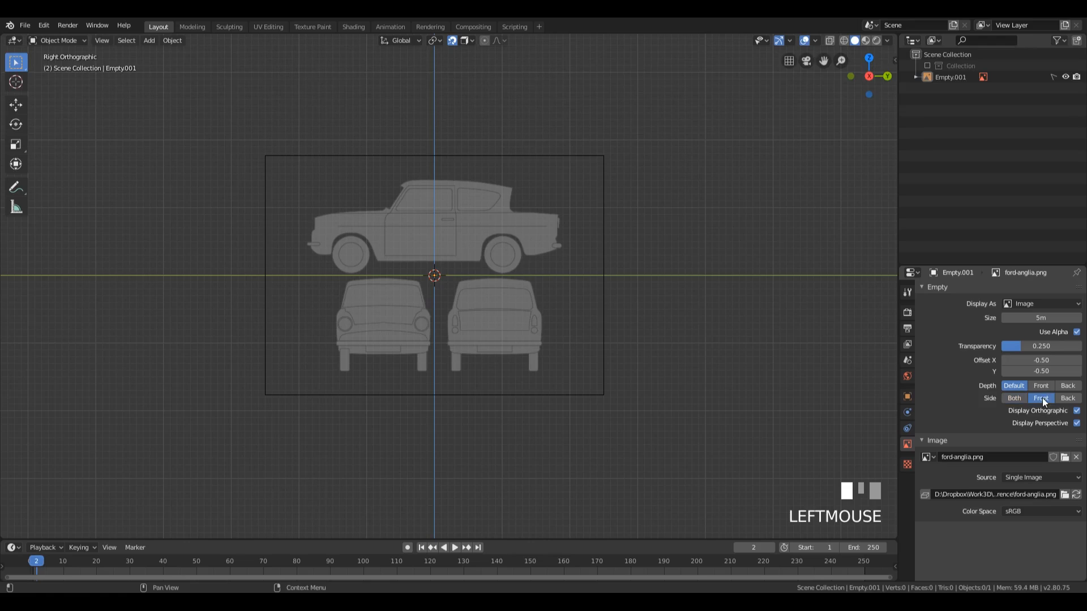
click(1075, 424)
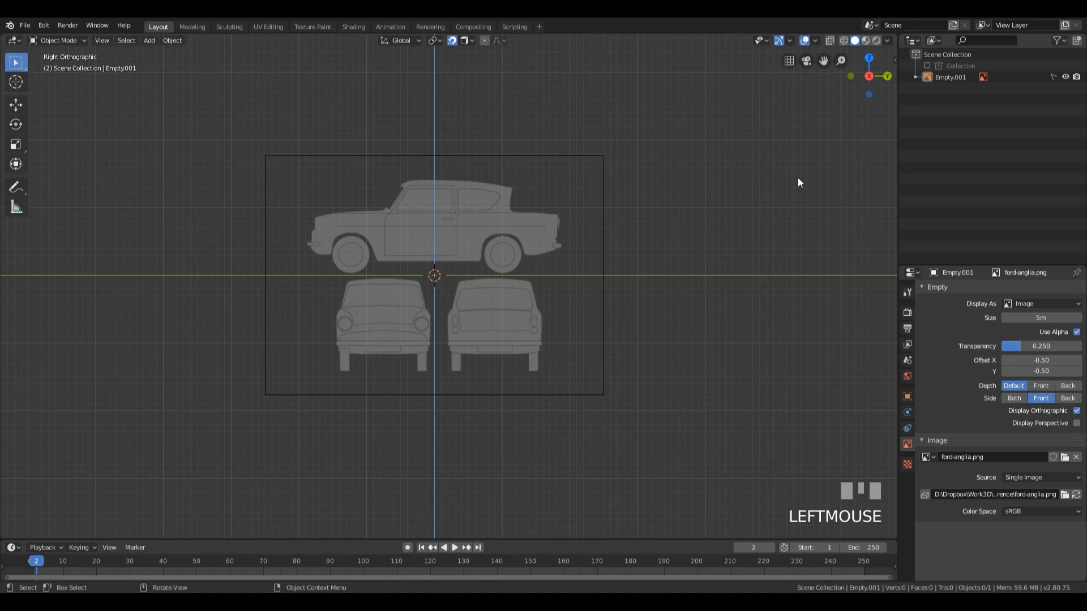
Step: Make the reference image selectable again and try picking it by its border in the viewport
click(1051, 77)
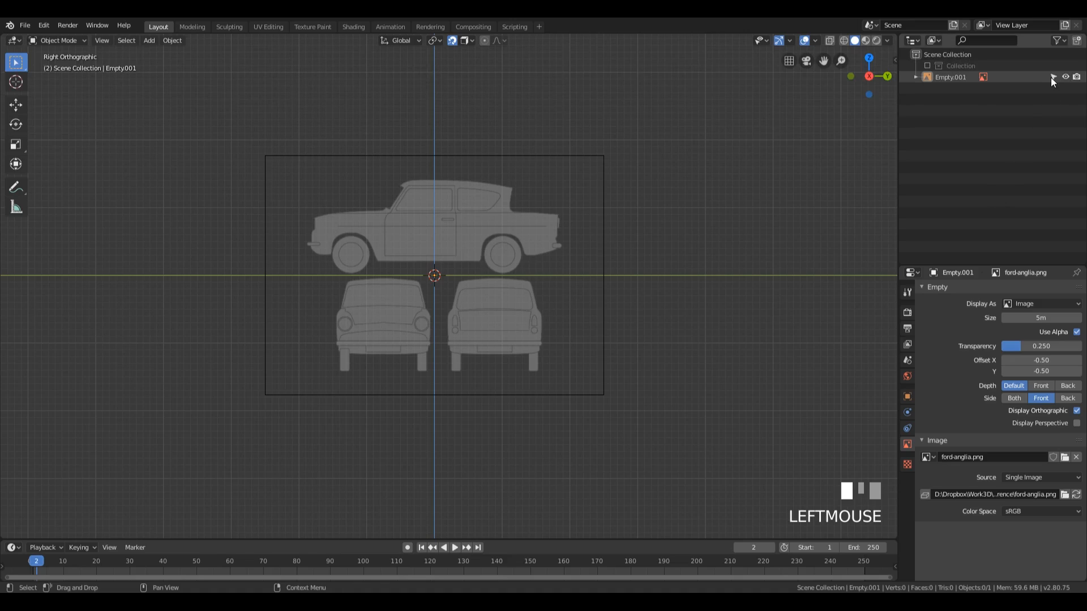
click(509, 156)
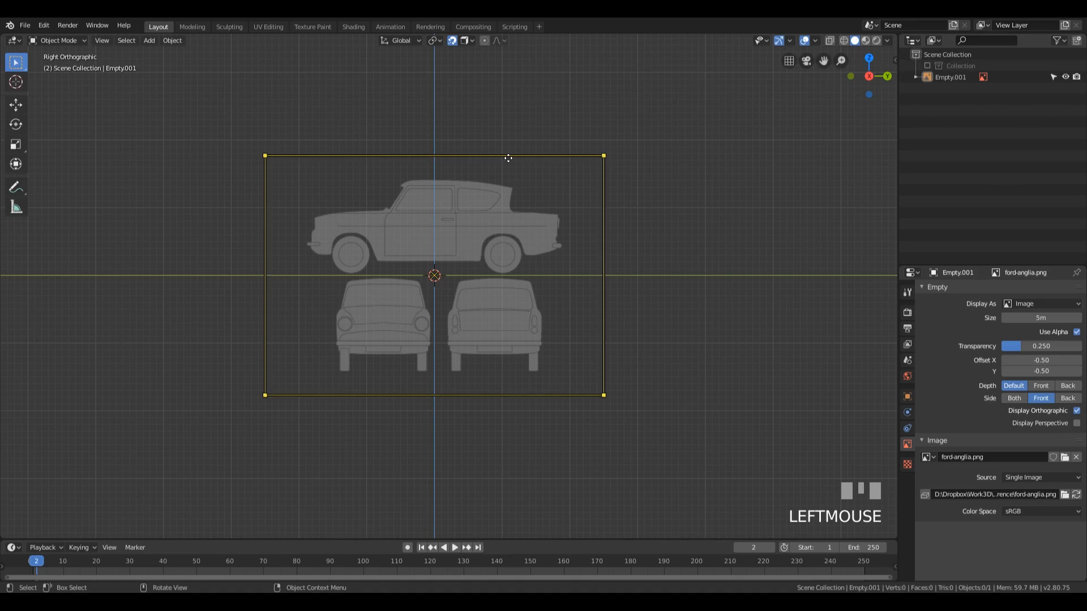
click(725, 264)
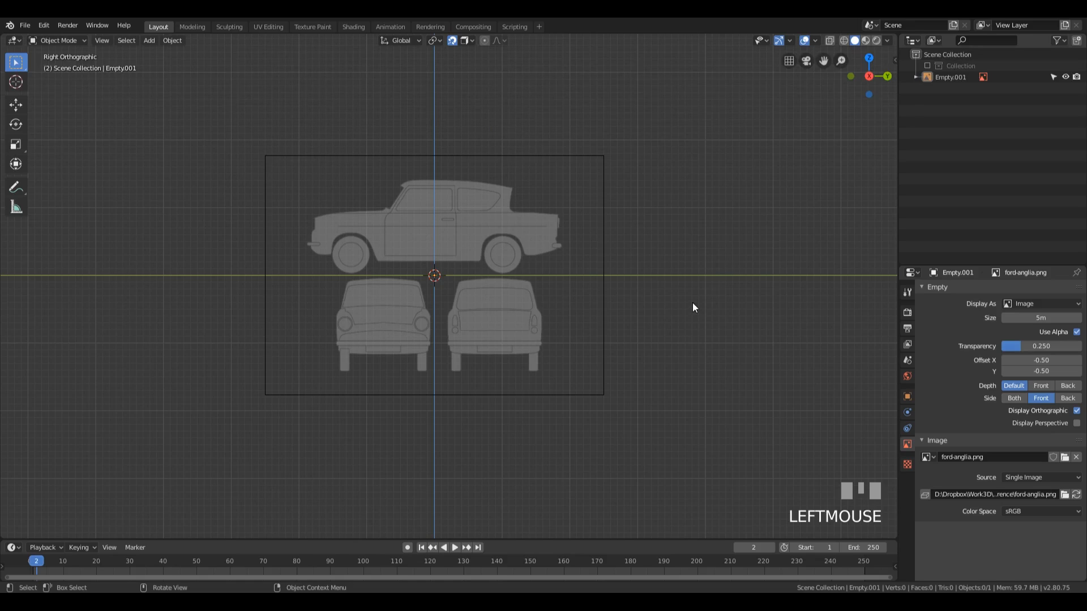
scroll(679, 305, up, 4)
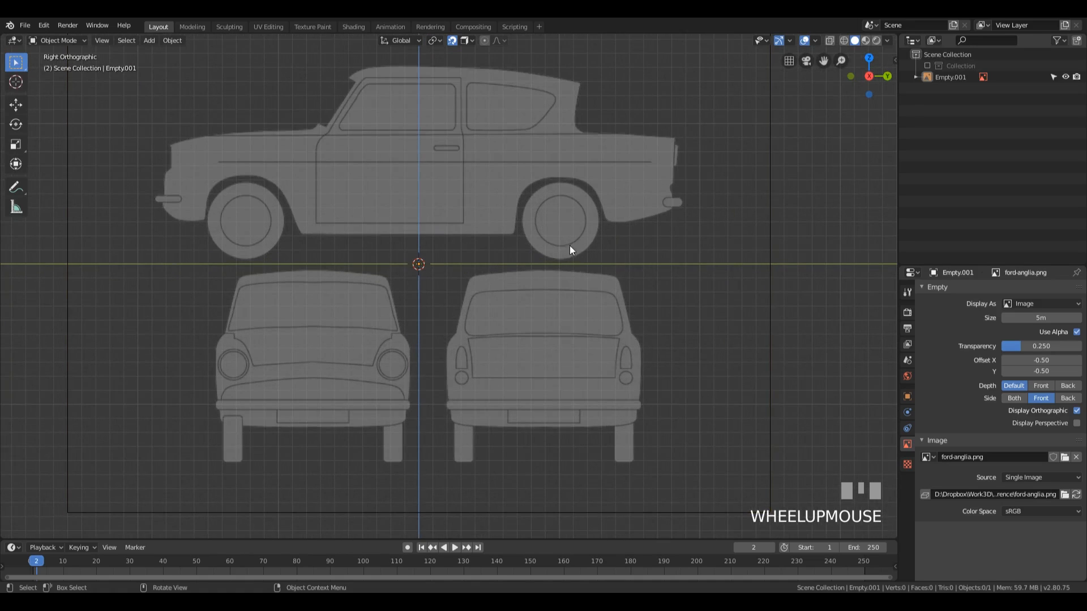
click(768, 250)
click(800, 254)
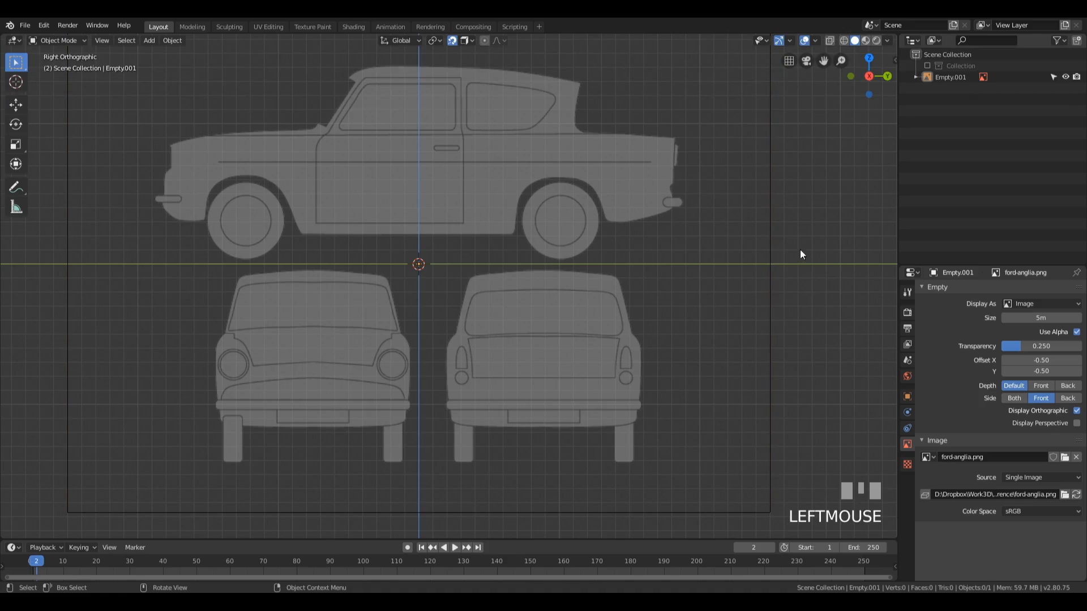
Step: Switch to wireframe shading and move the reference image down about 0.024 m along Z so the side-view wheels meet the ground line
key(z)
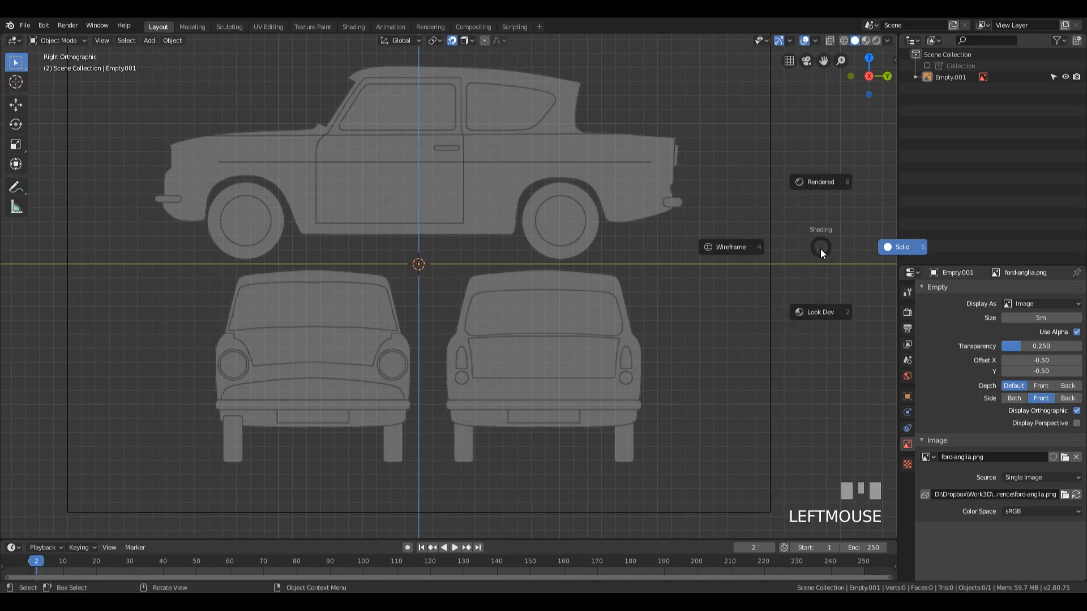
drag(769, 192, 770, 193)
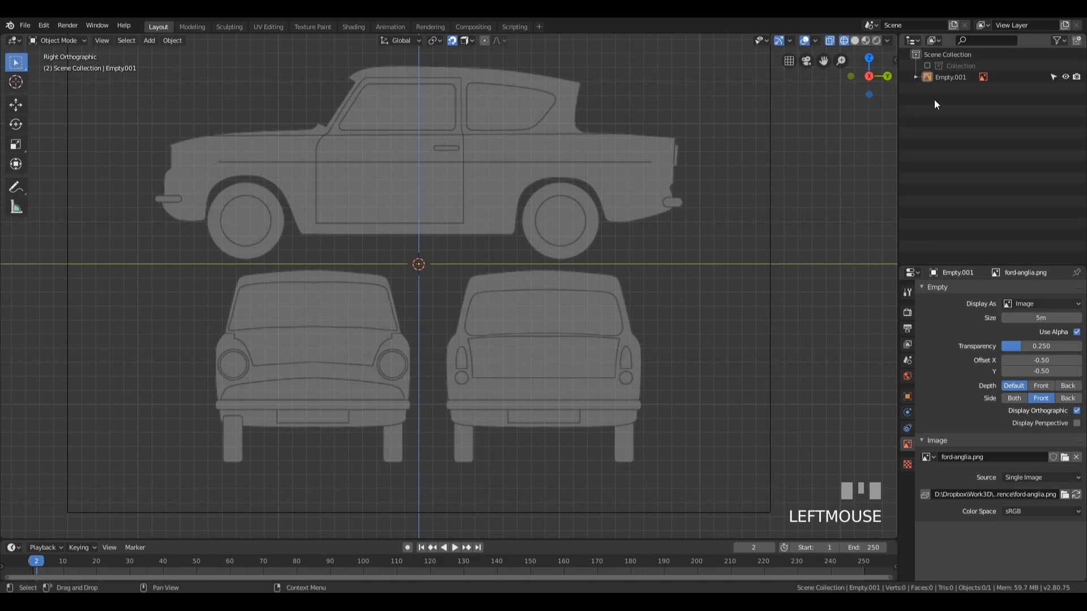
click(953, 78)
key(g)
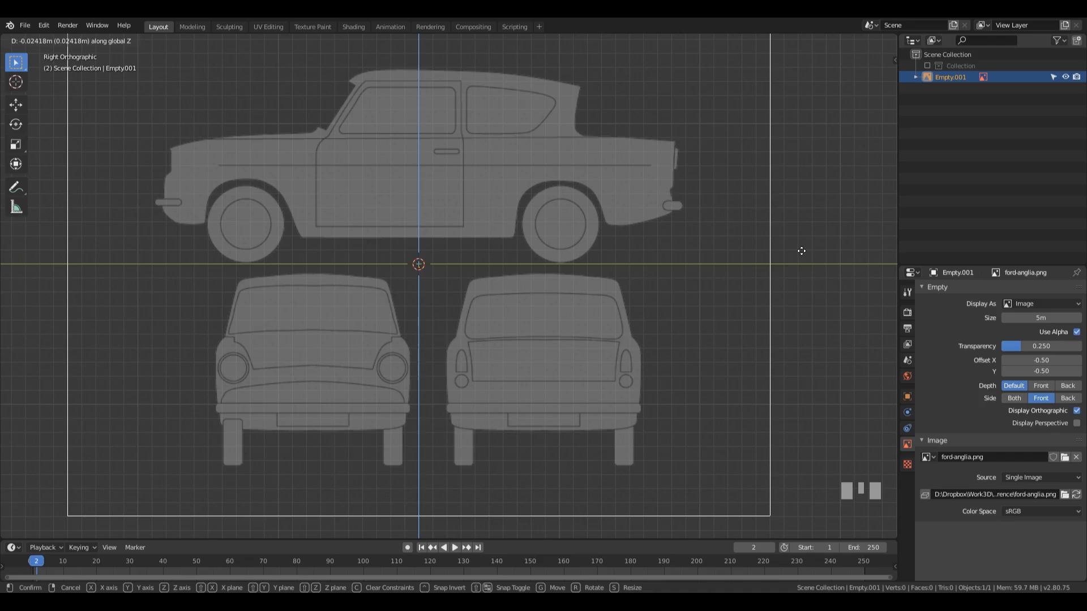
click(802, 252)
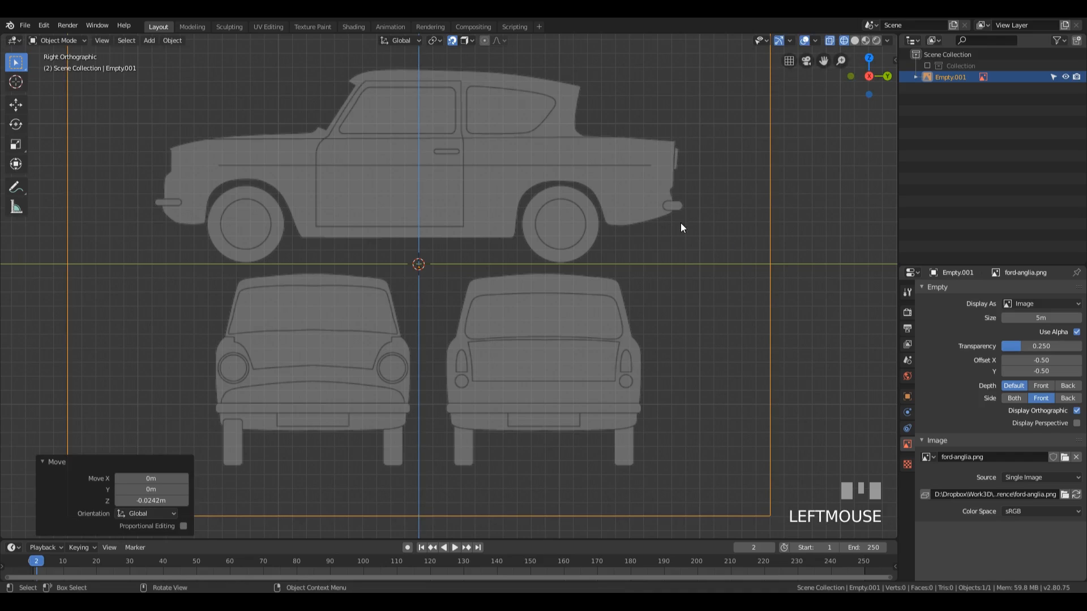
Step: Duplicate the reference image in place and rotate the copy -90° around the global Z axis
key(KP_1)
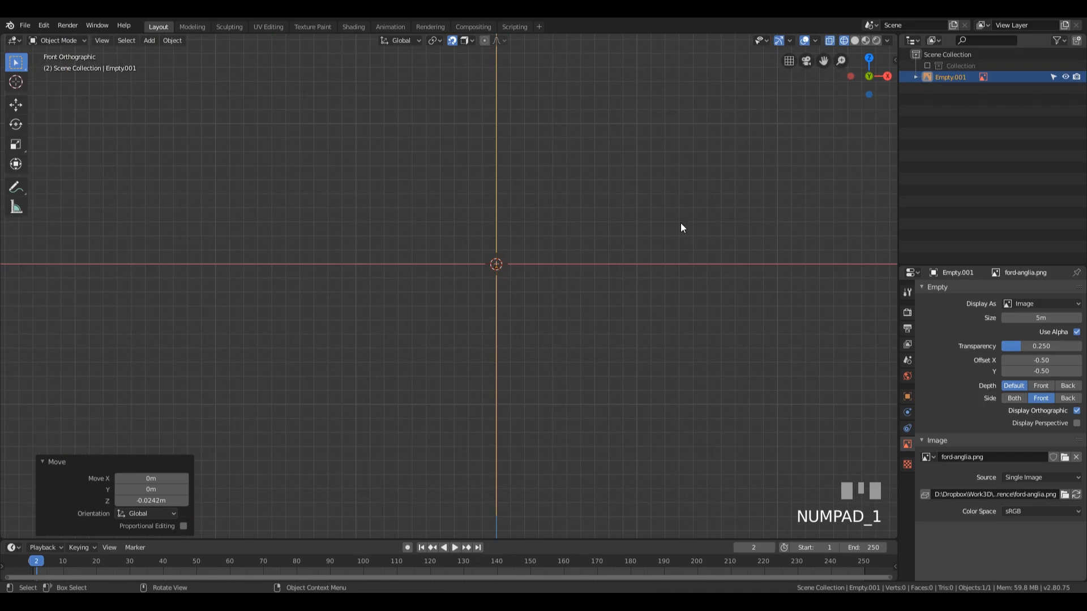
key(KP_3)
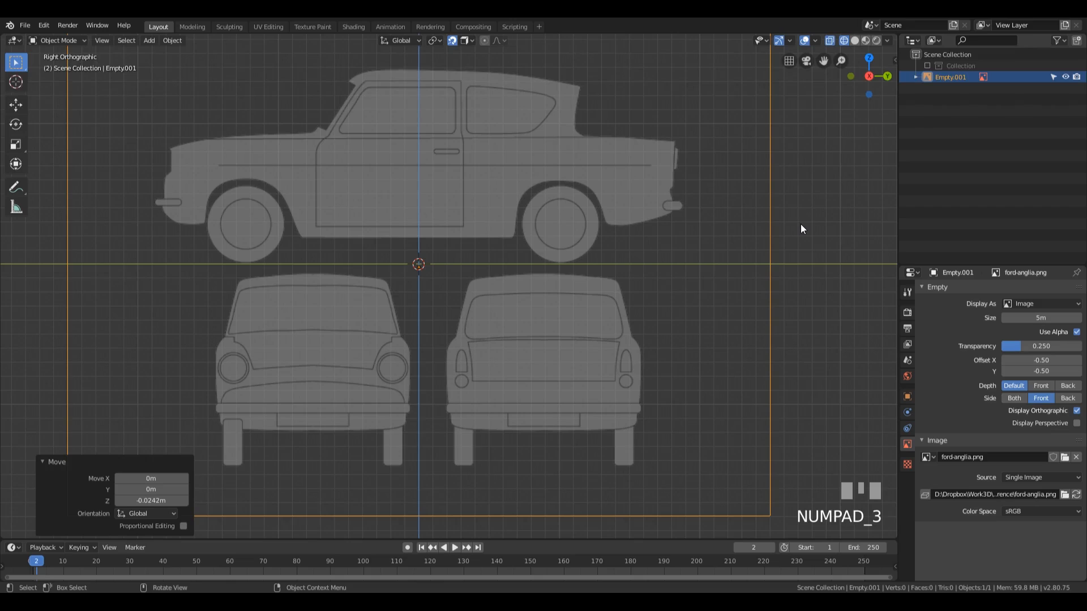
key(shift+d)
key(Return)
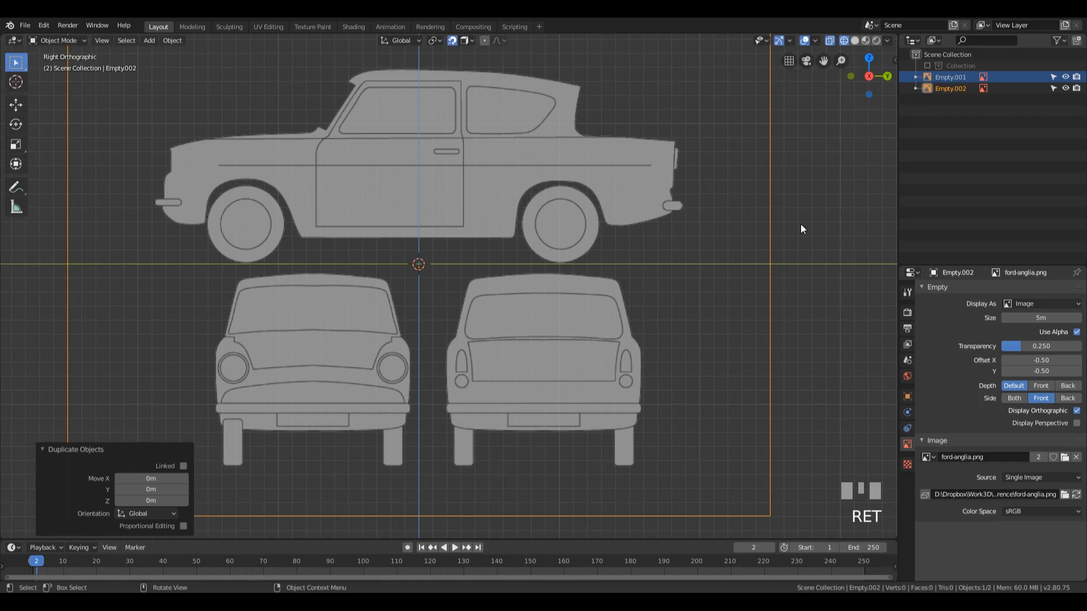
key(r)
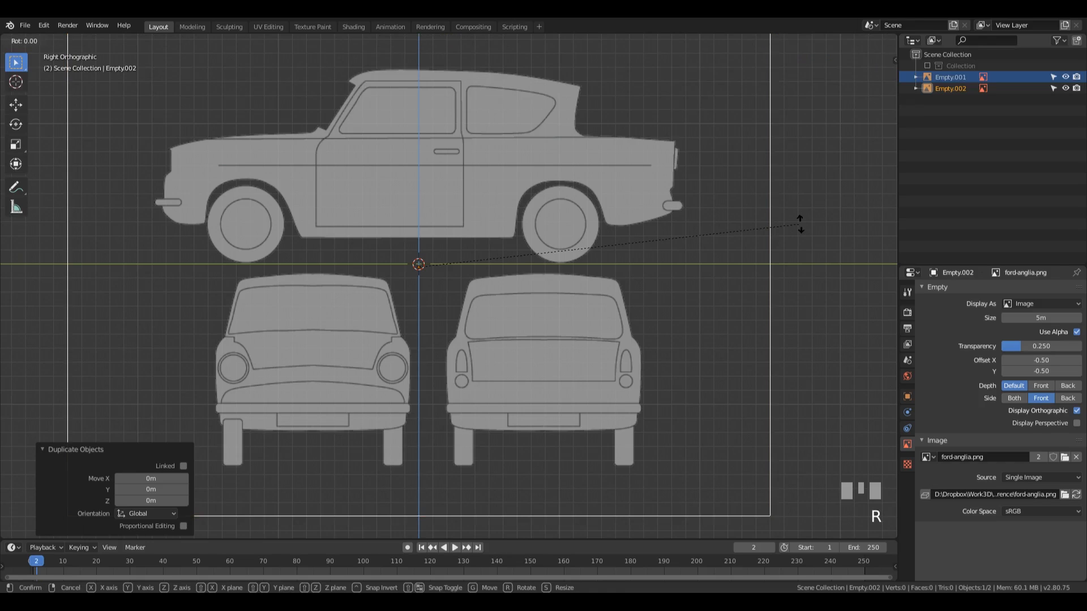
text(z)
text(-90)
key(KP_Enter)
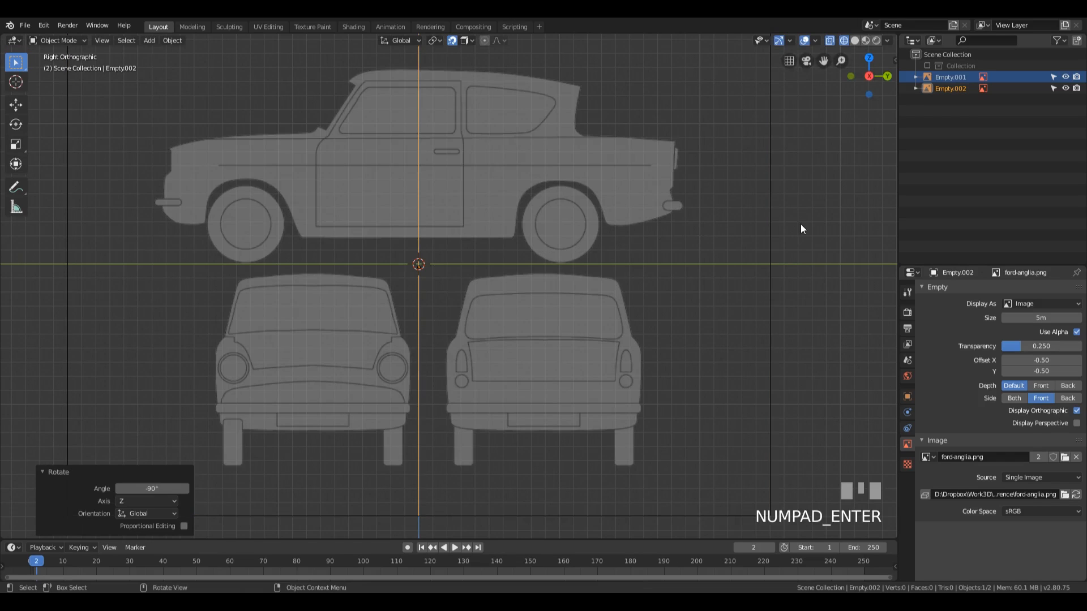
Step: Move the rotated copy about 1.43 m up and 0.758 m along X to centre the front-view car on the ground line, and save the file
key(KP_1)
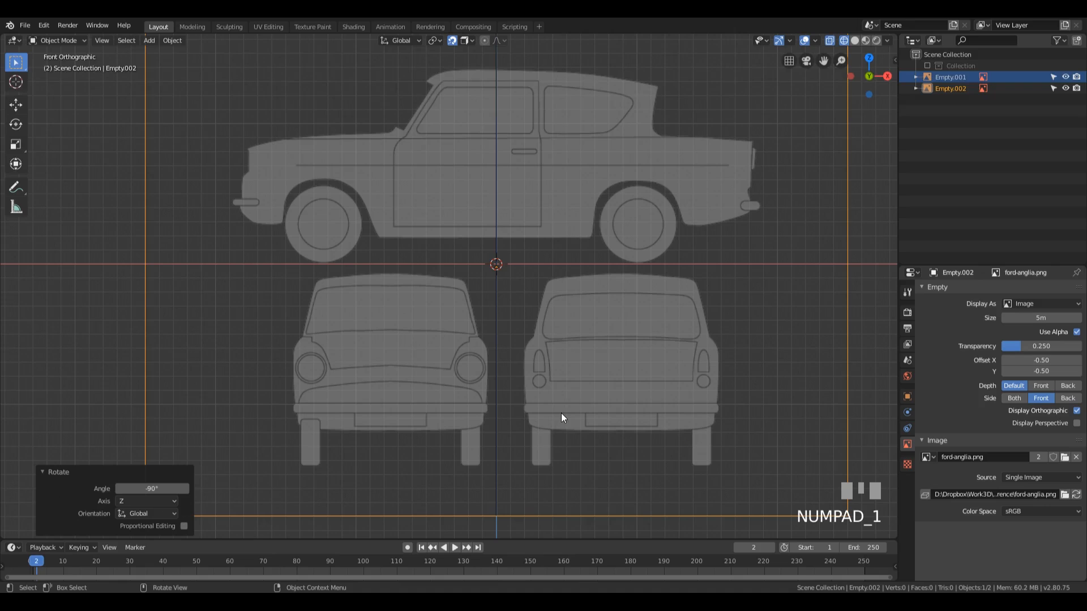
key(g)
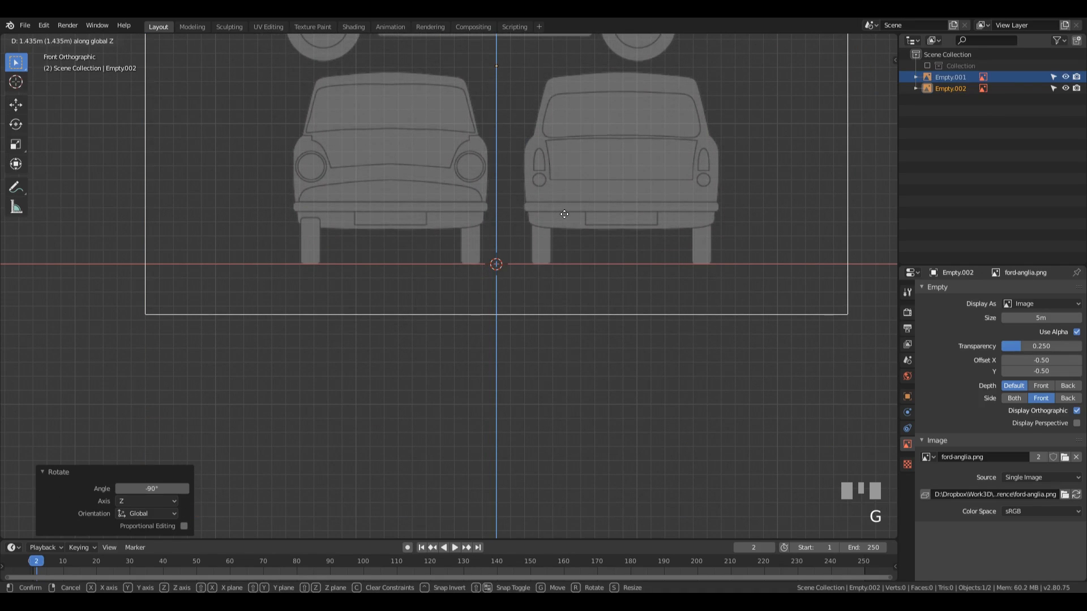
click(564, 214)
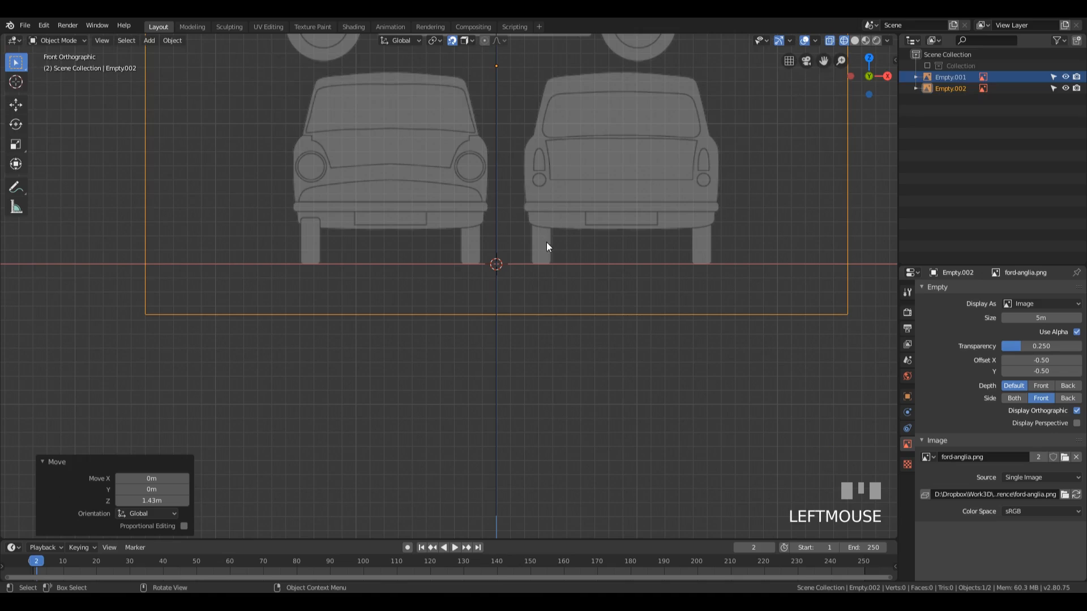
key(g)
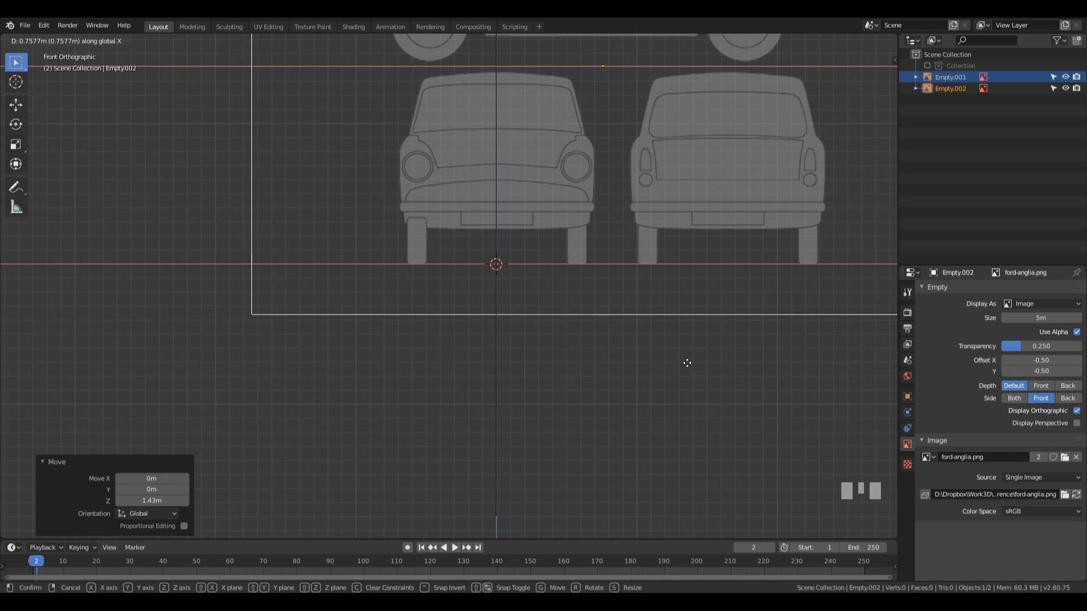
click(686, 362)
shift+middle_drag(684, 327, 570, 337)
key(ctrl+s)
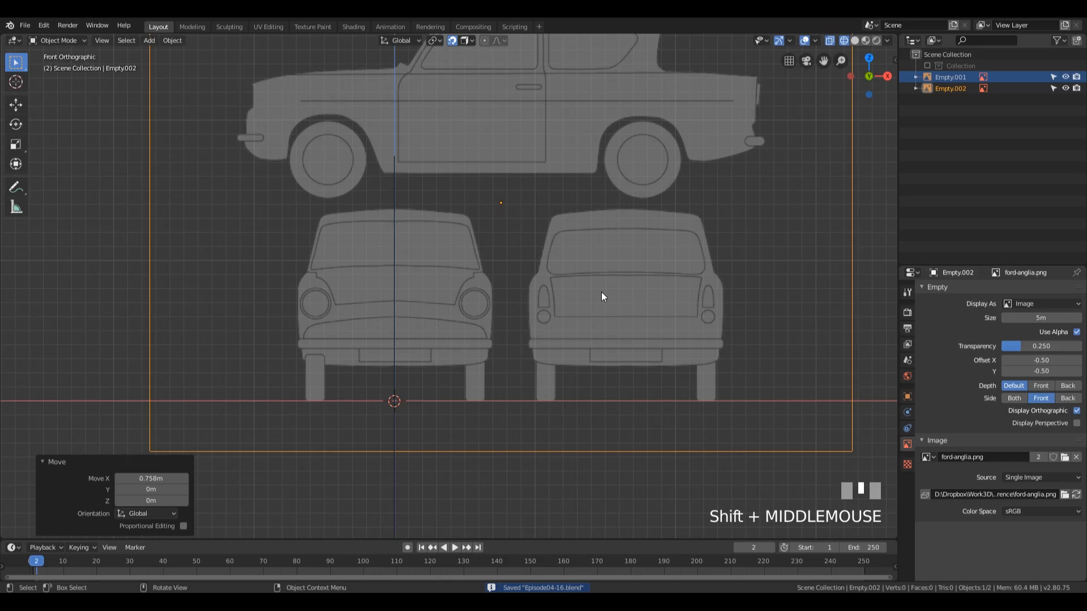
key(ctrl+s)
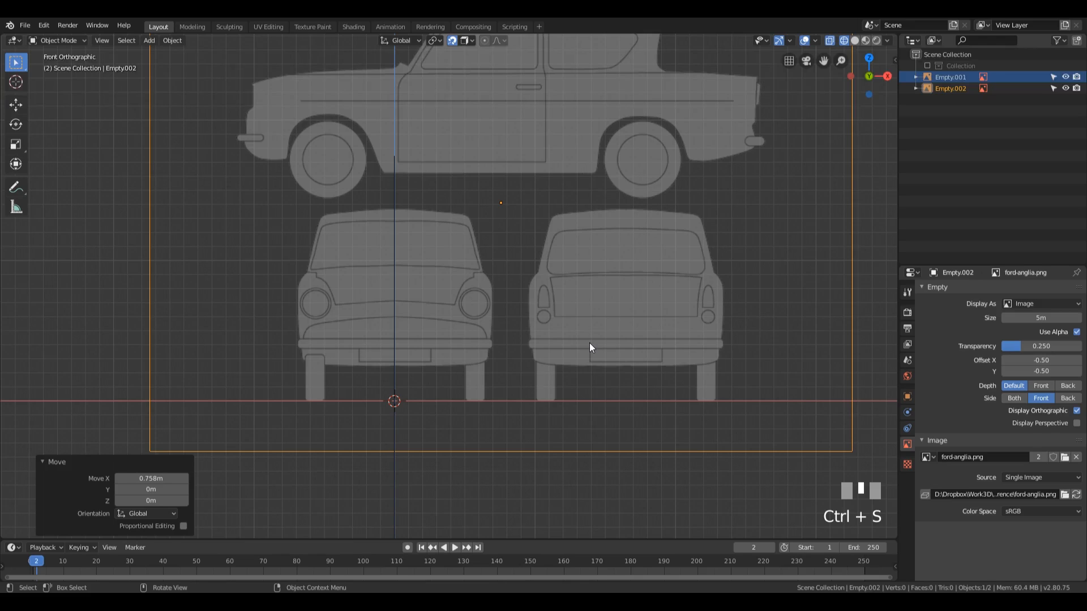
Step: Duplicate the front-view reference image in place and rotate the copy 180° around the global Z axis
key(KP_9)
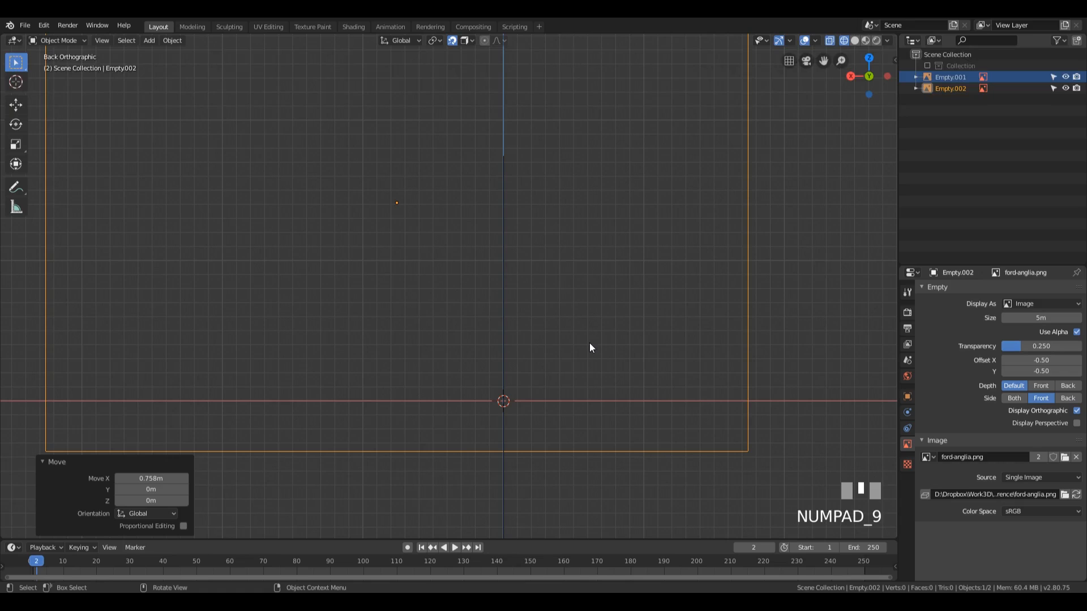
key(KP_1)
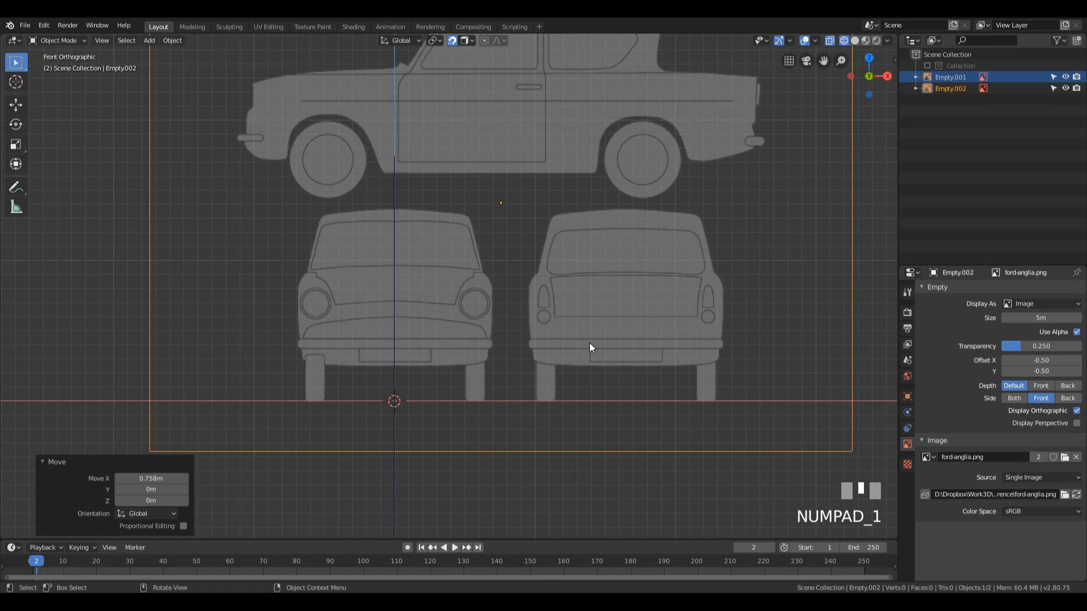
scroll(589, 343, up, 1)
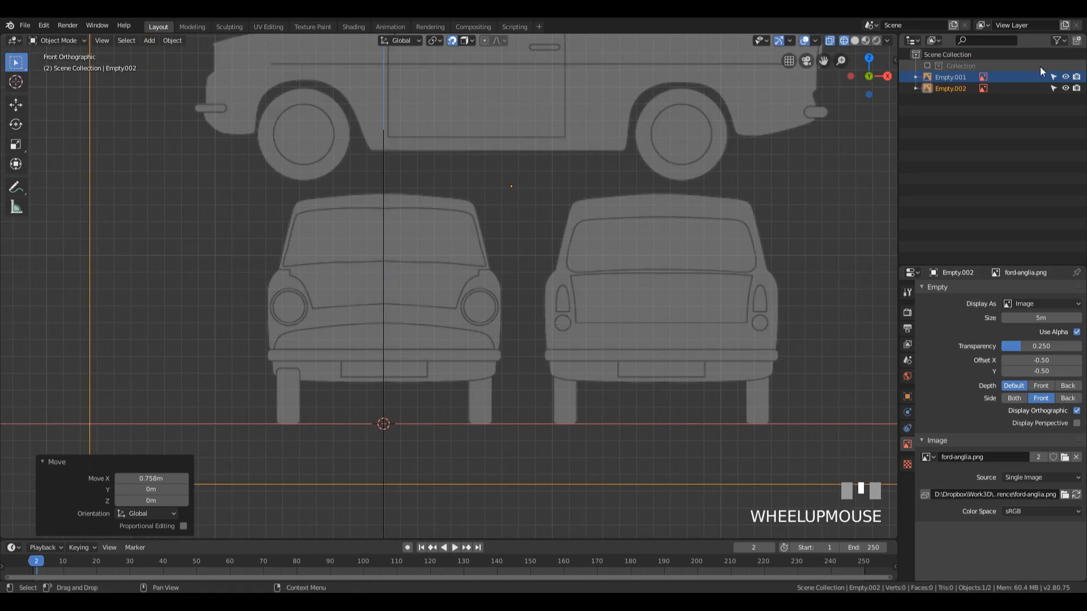
scroll(580, 308, down, 2)
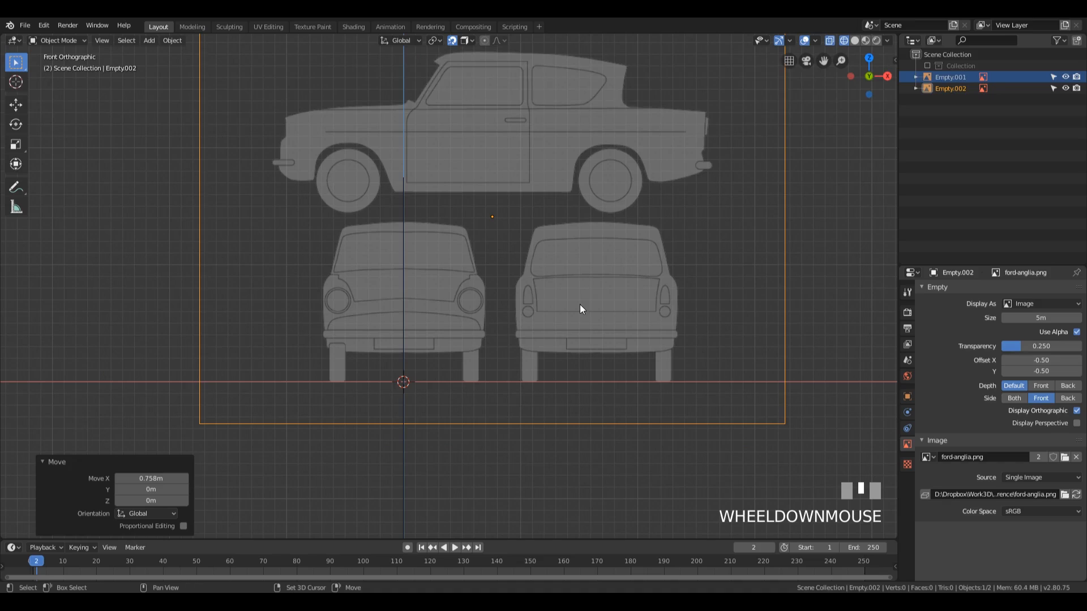
key(shift+d)
key(Return)
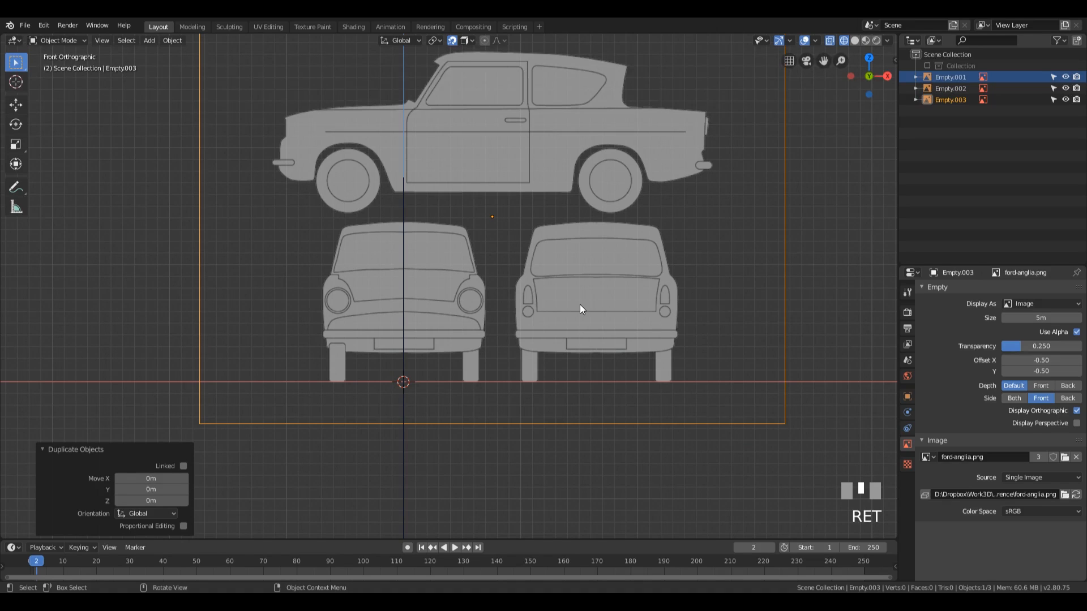
text(rz180)
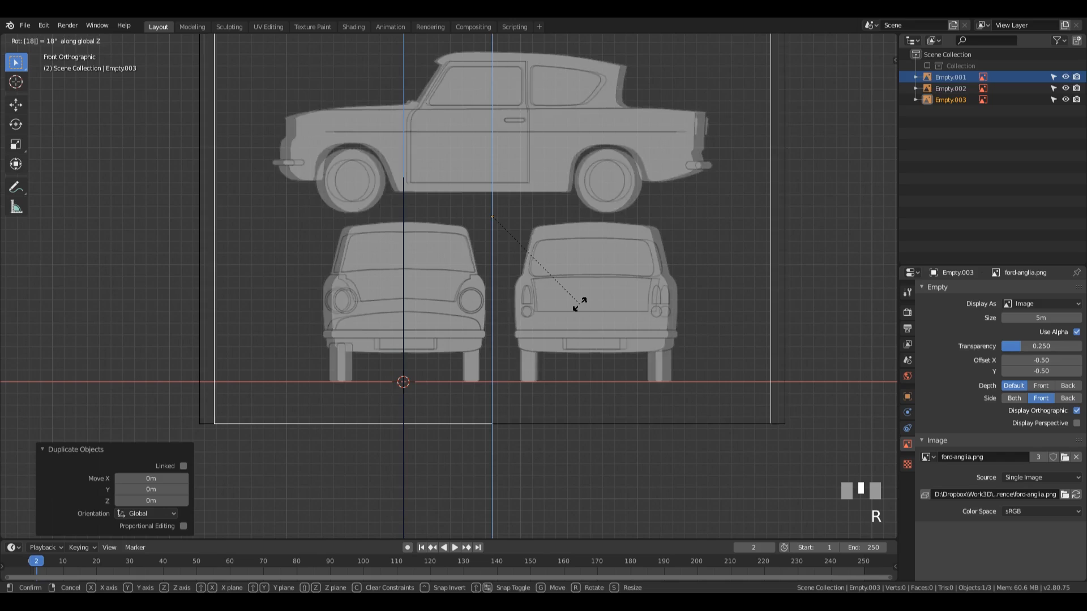
key(KP_Enter)
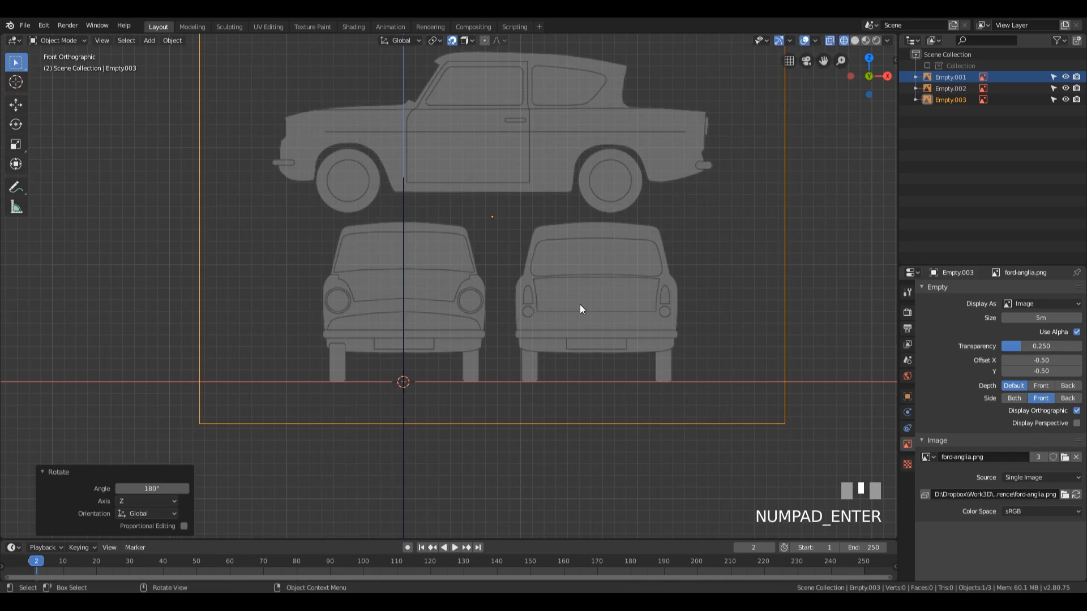
Step: In the back view, move the new copy about 0.126 m along X to centre the rear-view car on the Z axis
key(ctrl+KP_1)
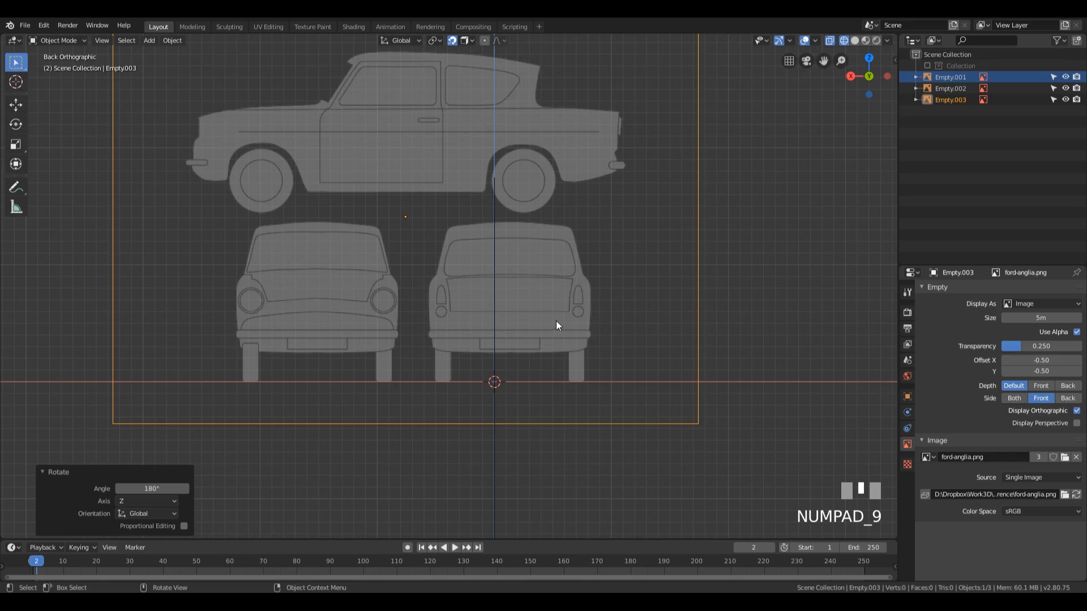
key(g)
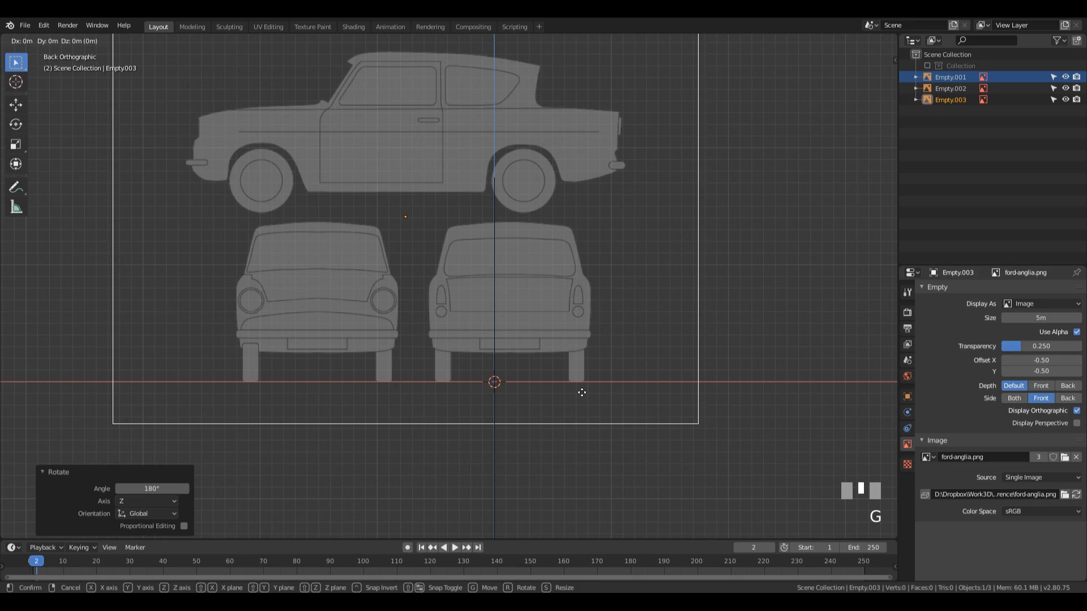
key(x)
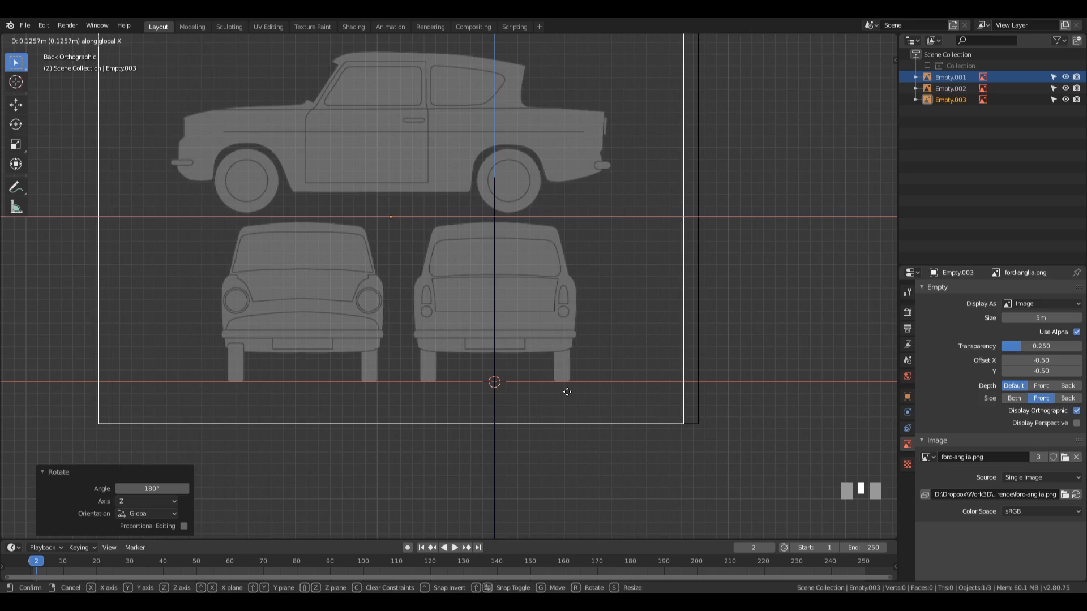
click(566, 392)
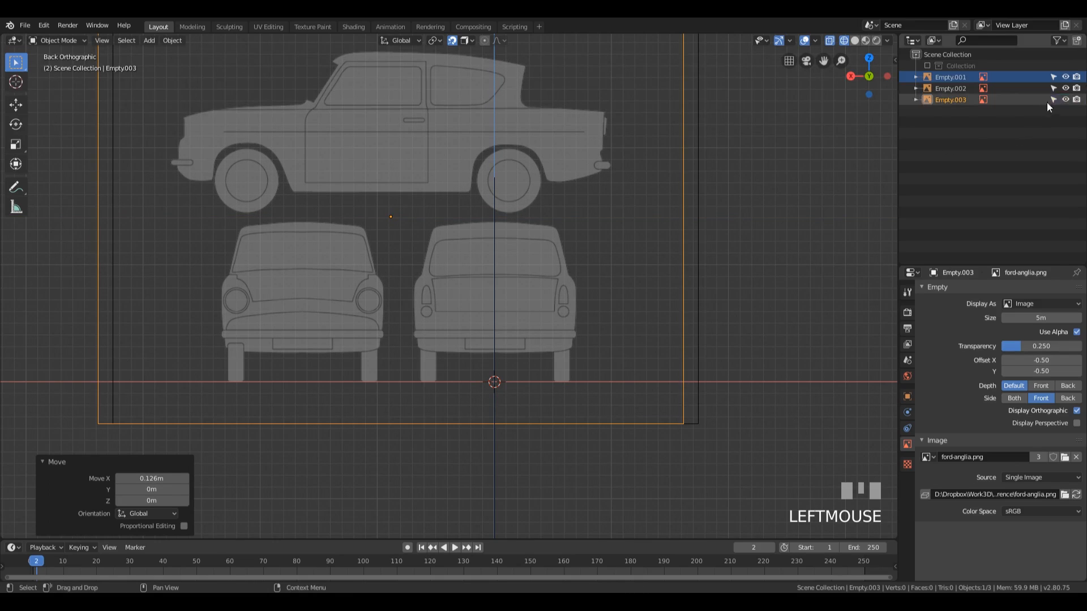
Step: Make all three reference images unselectable, check the right, front, back and perspective views, and save the file
drag(1056, 77, 1053, 99)
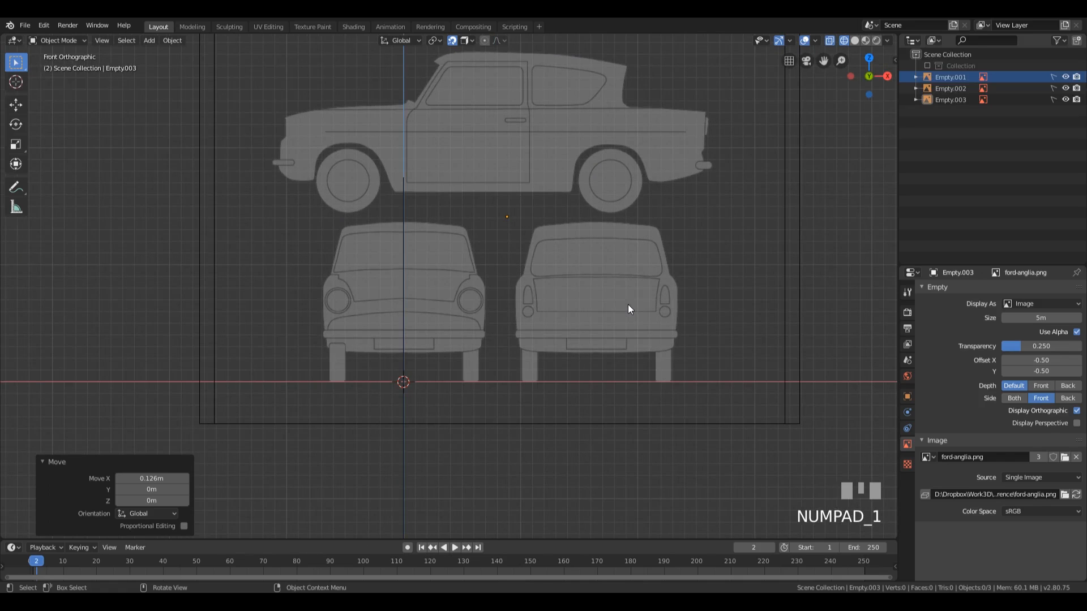
key(KP_3)
key(KP_1)
key(KP_9)
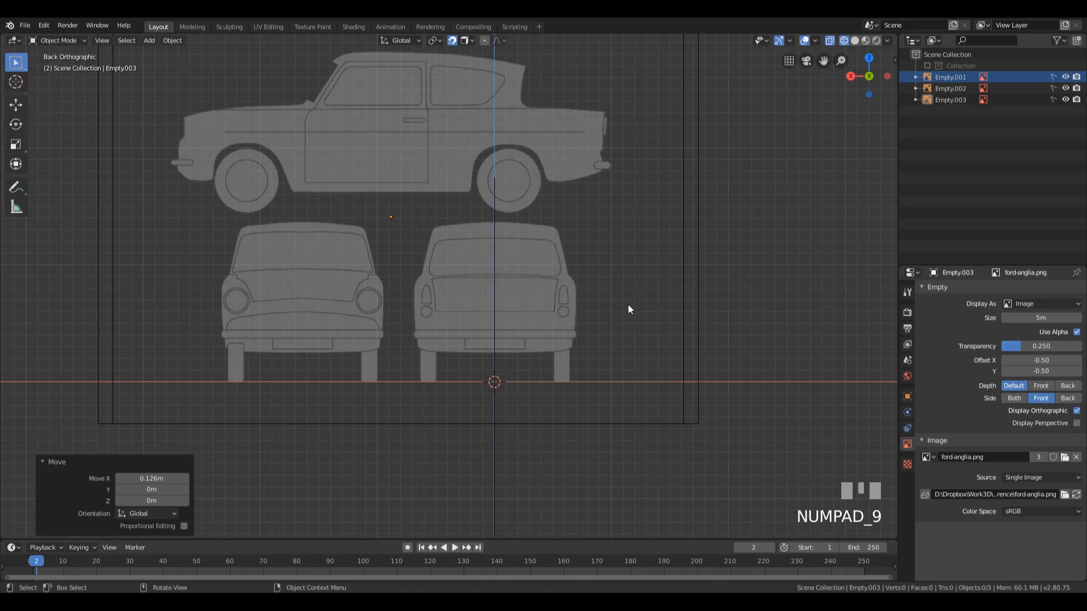
middle_drag(627, 305, 538, 304)
scroll(576, 297, down, 2)
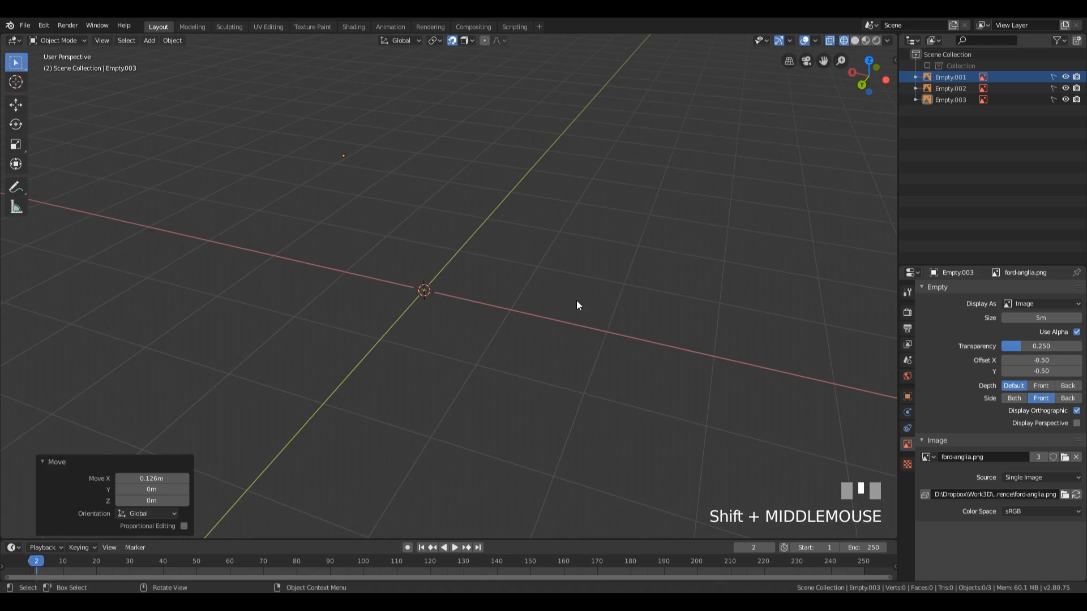
click(953, 168)
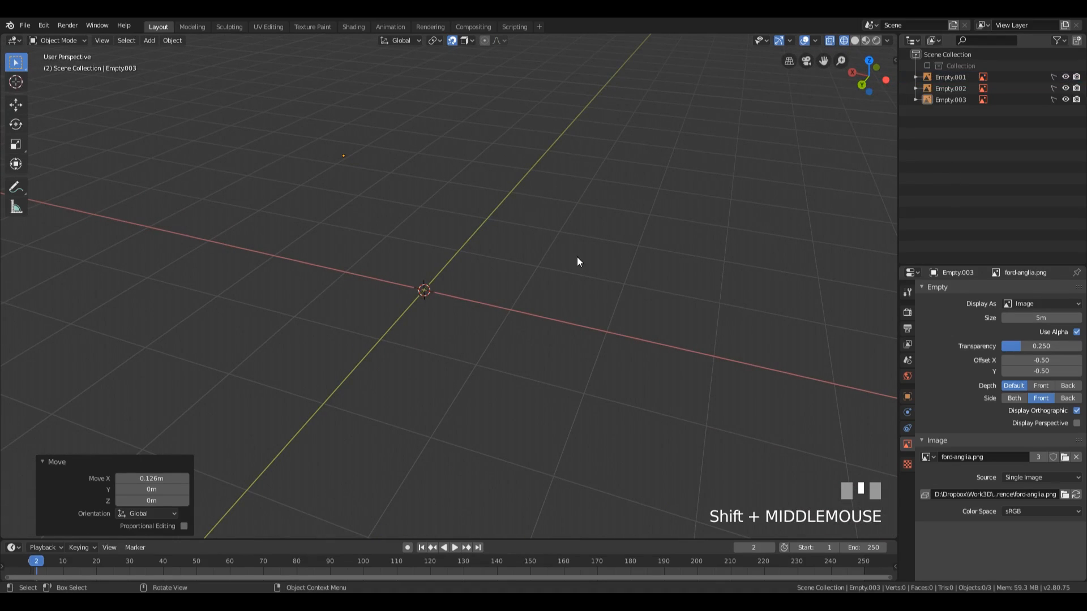
key(ctrl+s)
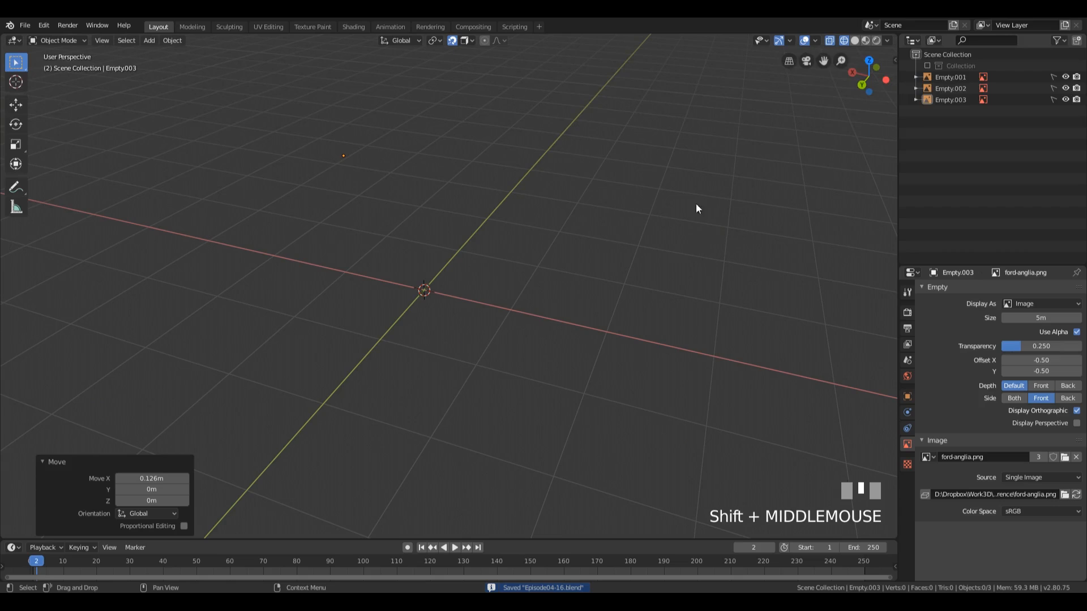
Step: Create a new collection in the scene and name it Car
right_click(943, 138)
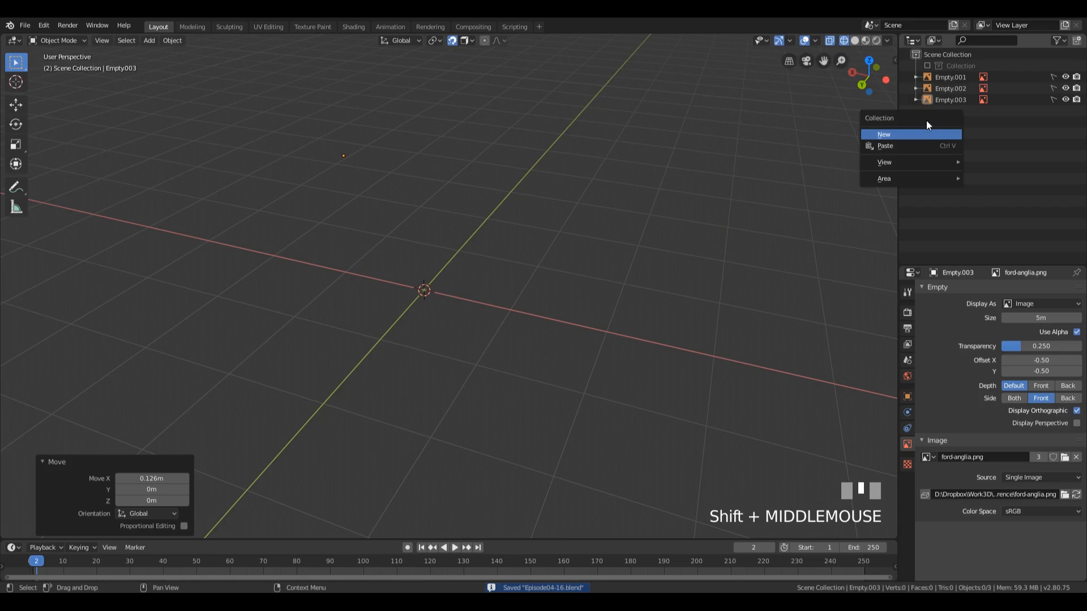
right_click(902, 137)
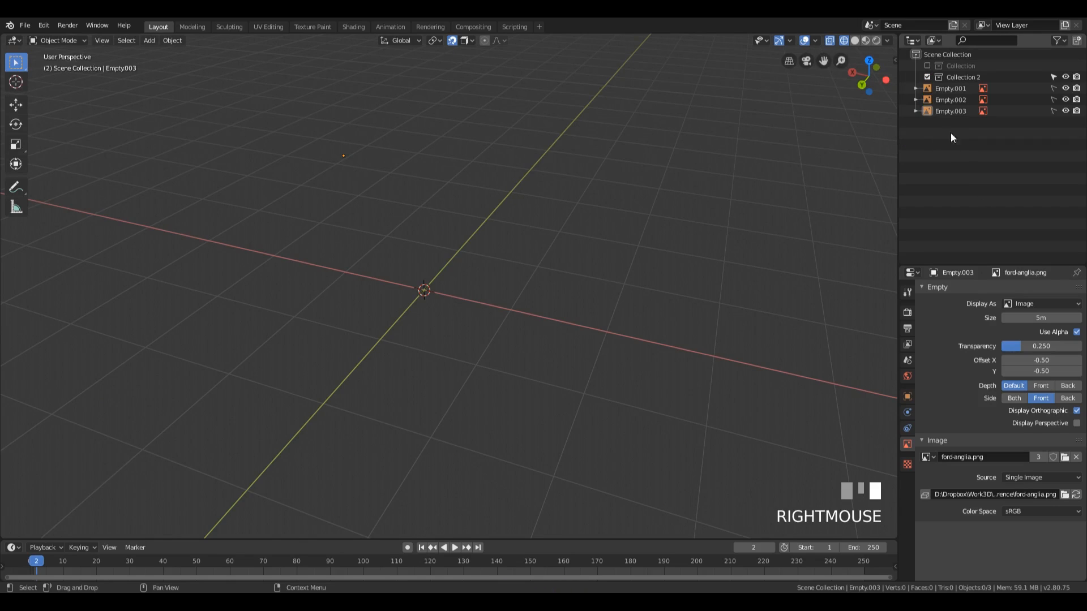
double_click(963, 78)
text(Car)
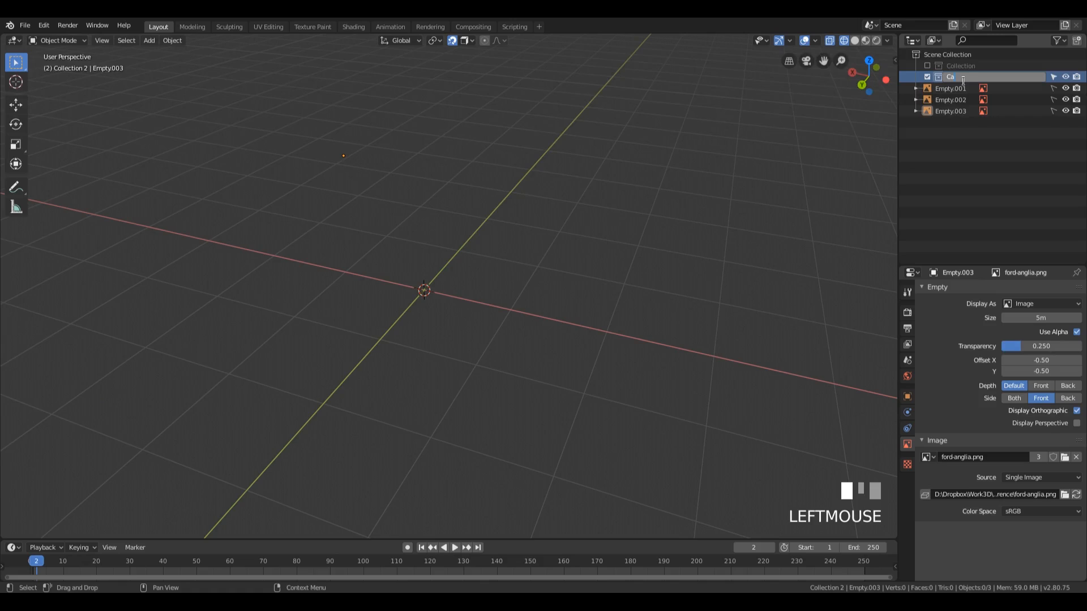
key(KP_Enter)
Step: Move the three reference images Empty.001, Empty.002 and Empty.003 into the Car collection
click(949, 88)
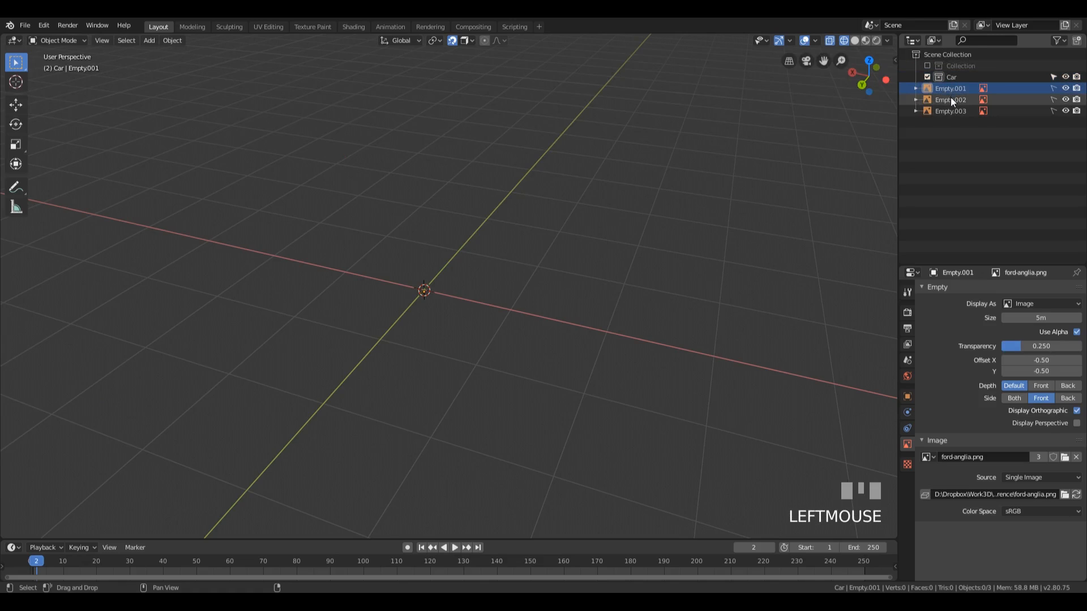
shift+click(949, 110)
mouse_move(952, 88)
mouse_down()
mouse_move(950, 73)
mouse_move(963, 75)
mouse_up()
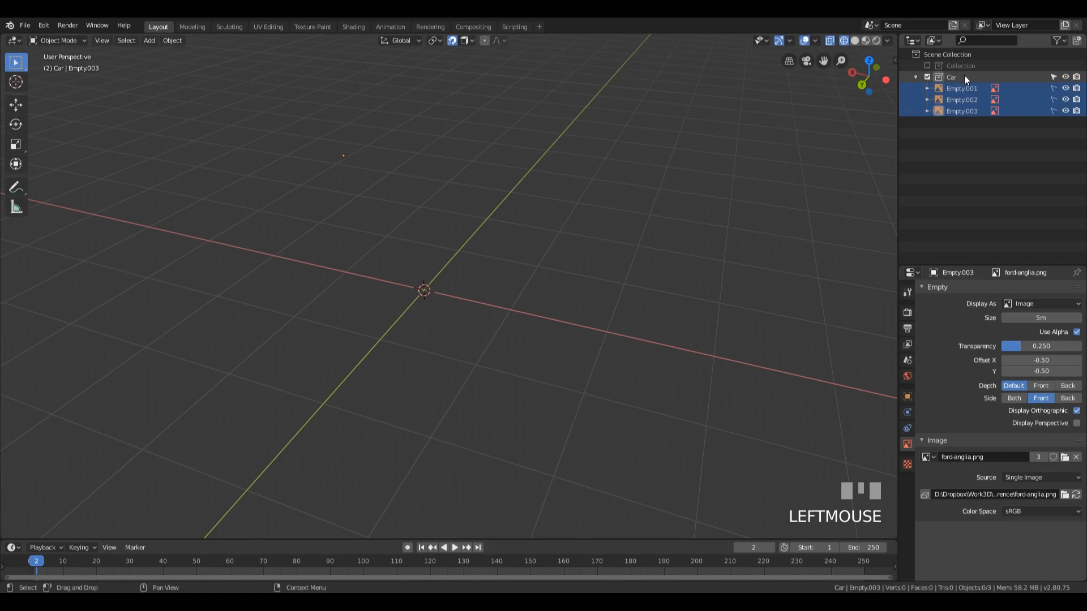
click(973, 152)
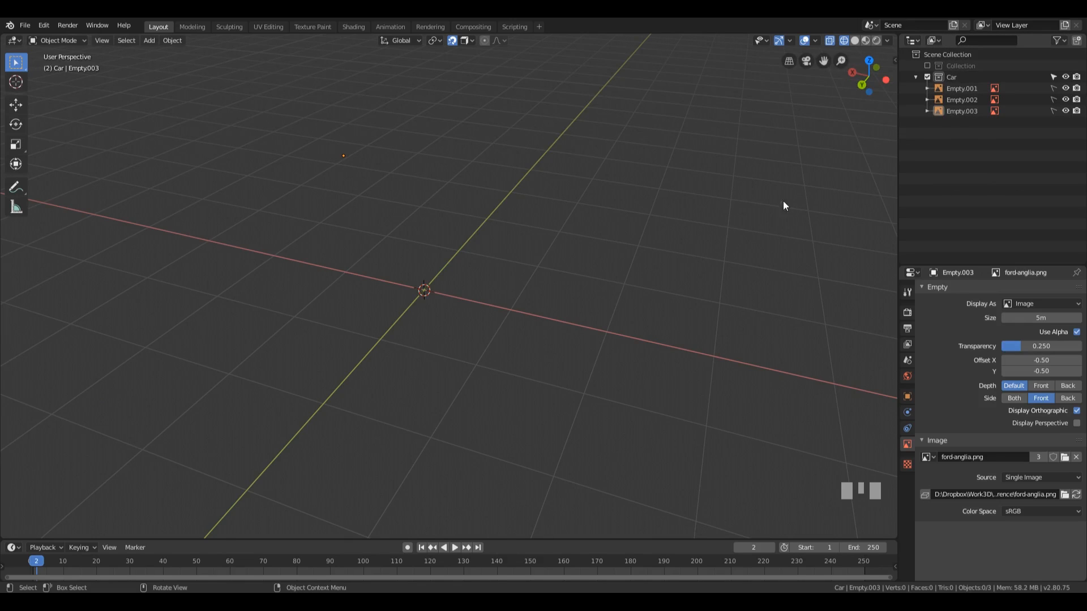
Step: In the right side view, add a single-vertex mesh and move it about -1.76 m in Y and 0.819 m in Z to the hood's front edge
key(KP_3)
shift+middle_drag(591, 247, 606, 226)
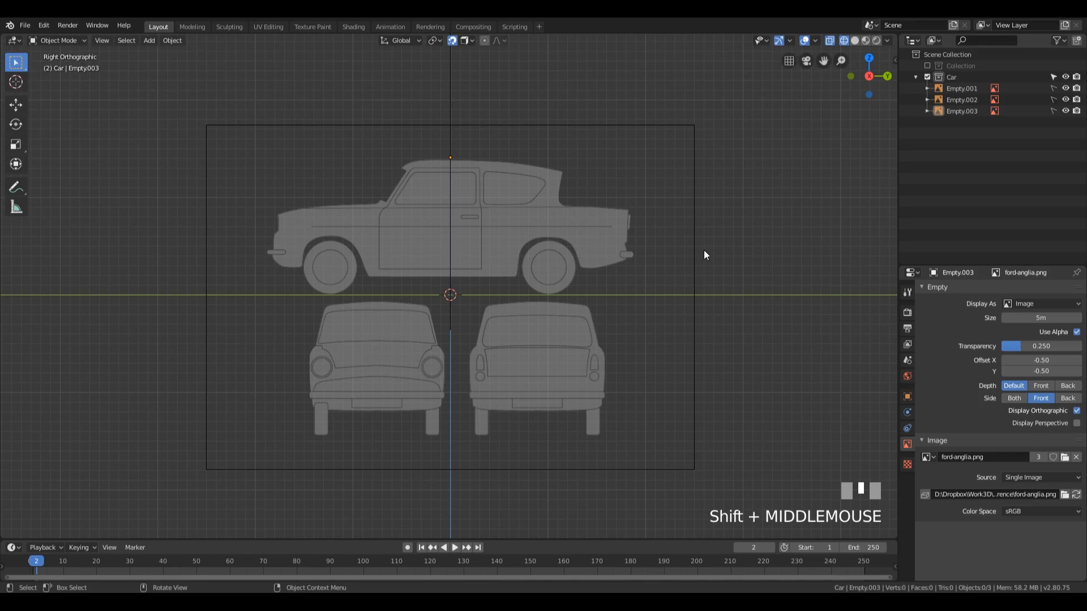
click(704, 250)
scroll(704, 250, up, 3)
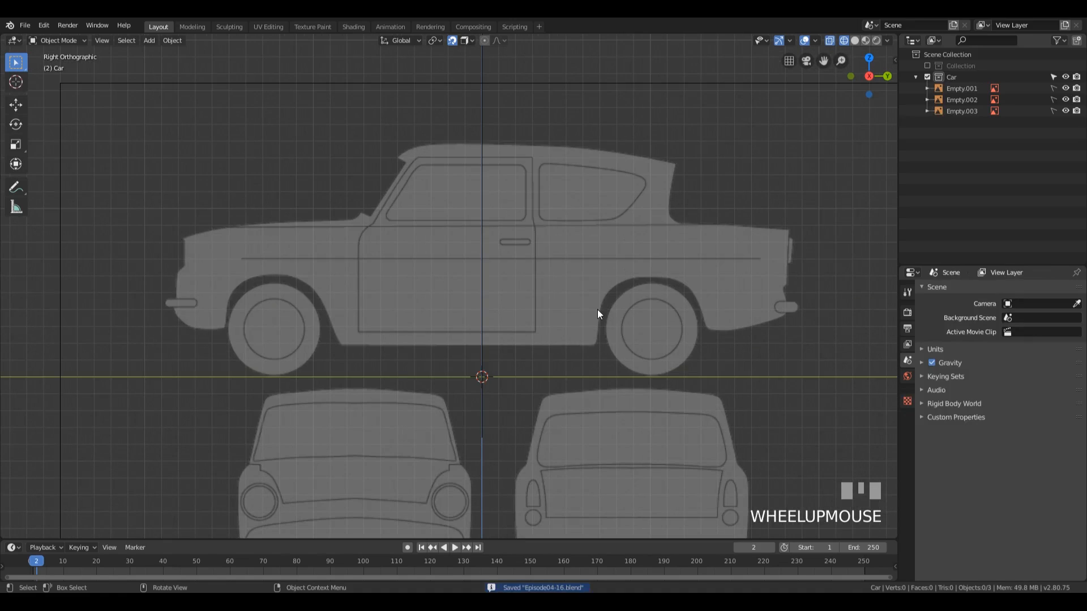
key(shift+a)
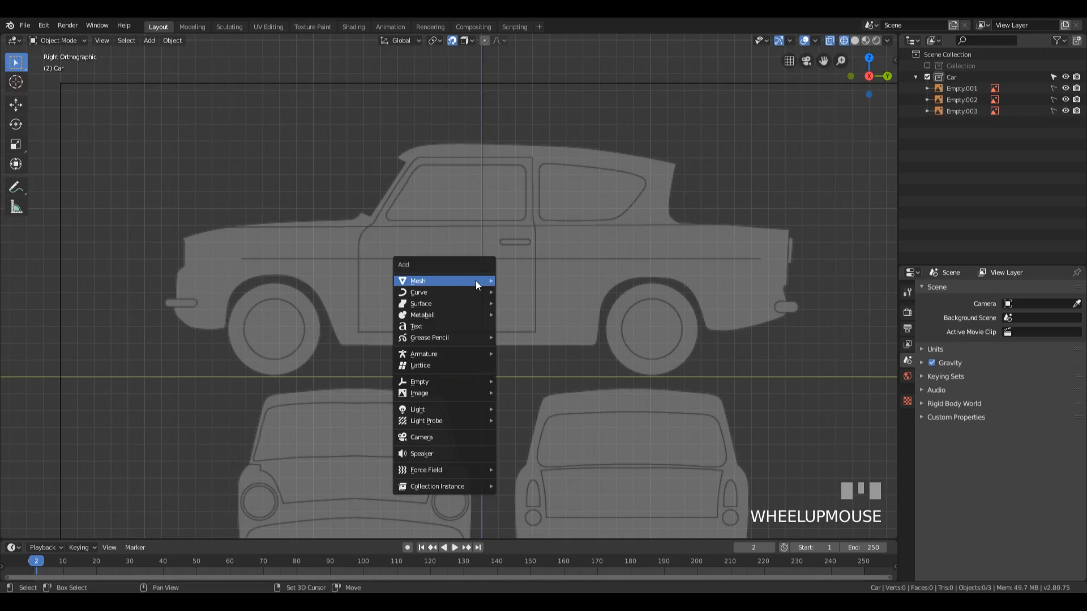
mouse_move(475, 282)
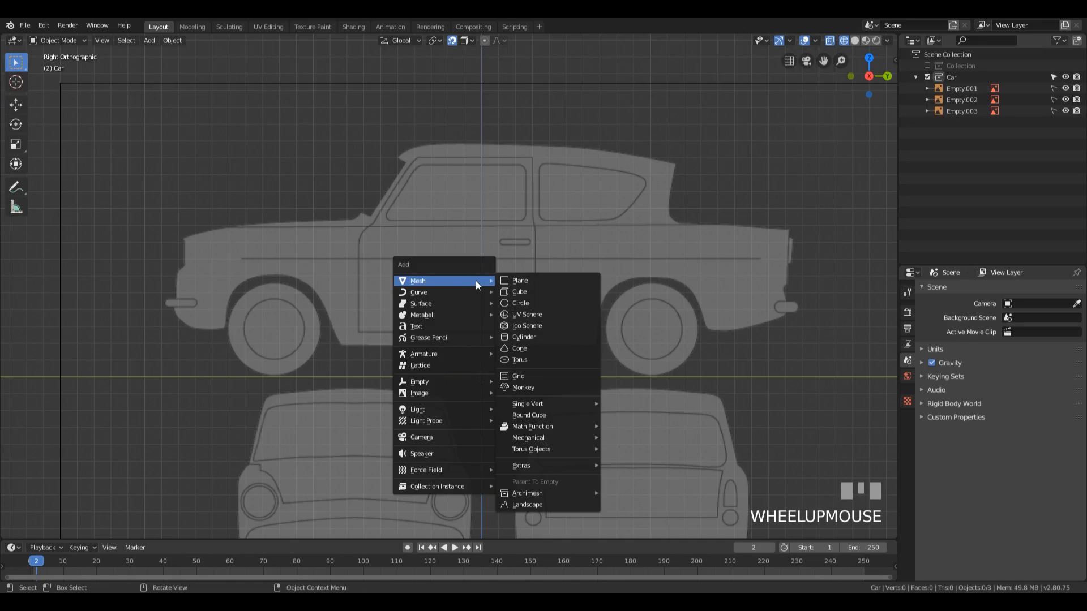
click(623, 404)
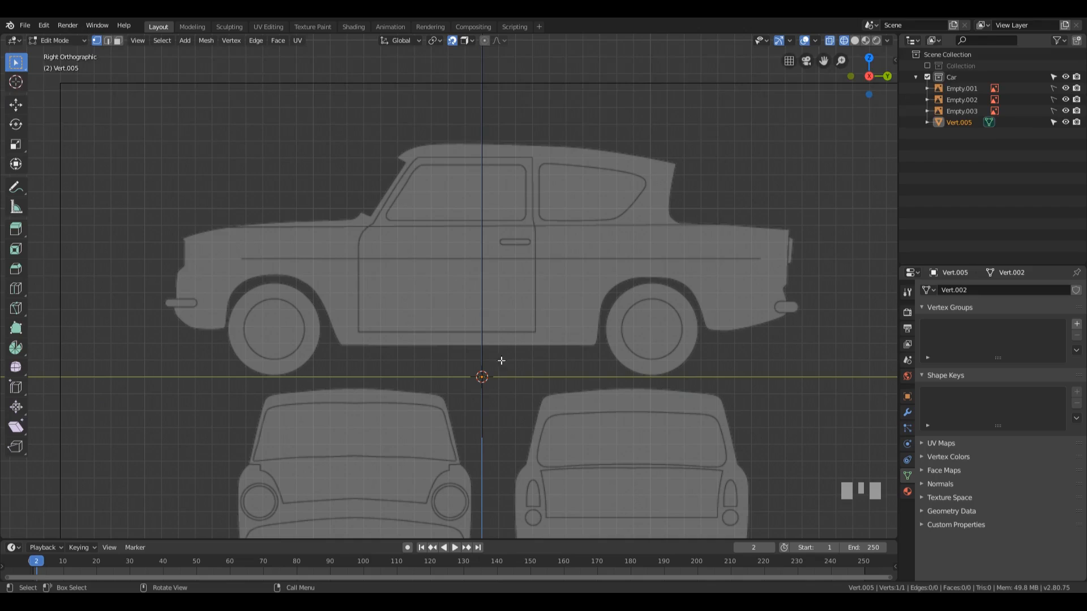
key(g)
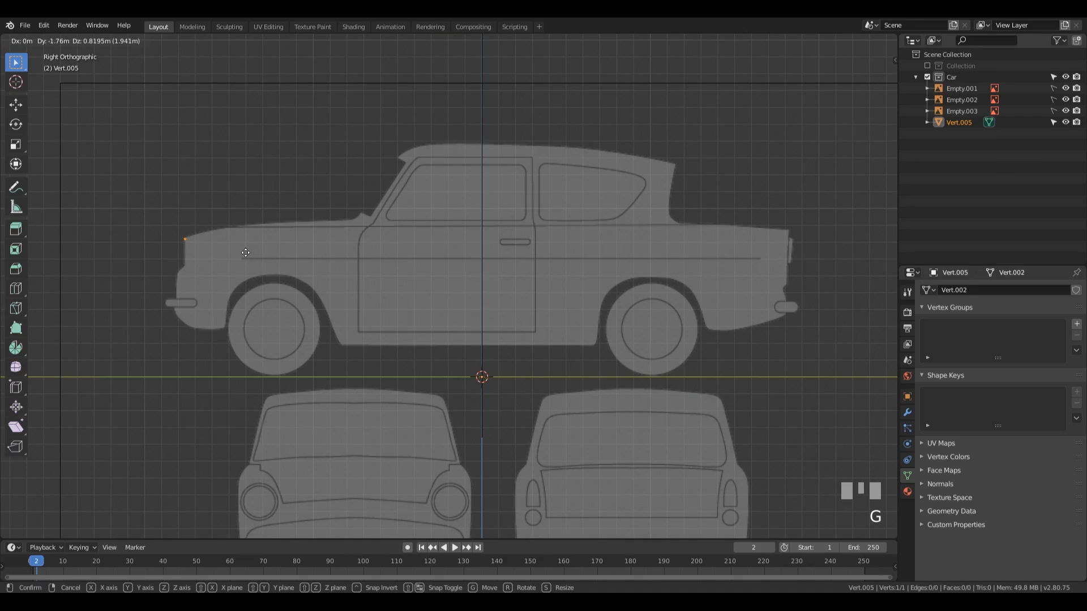
click(246, 252)
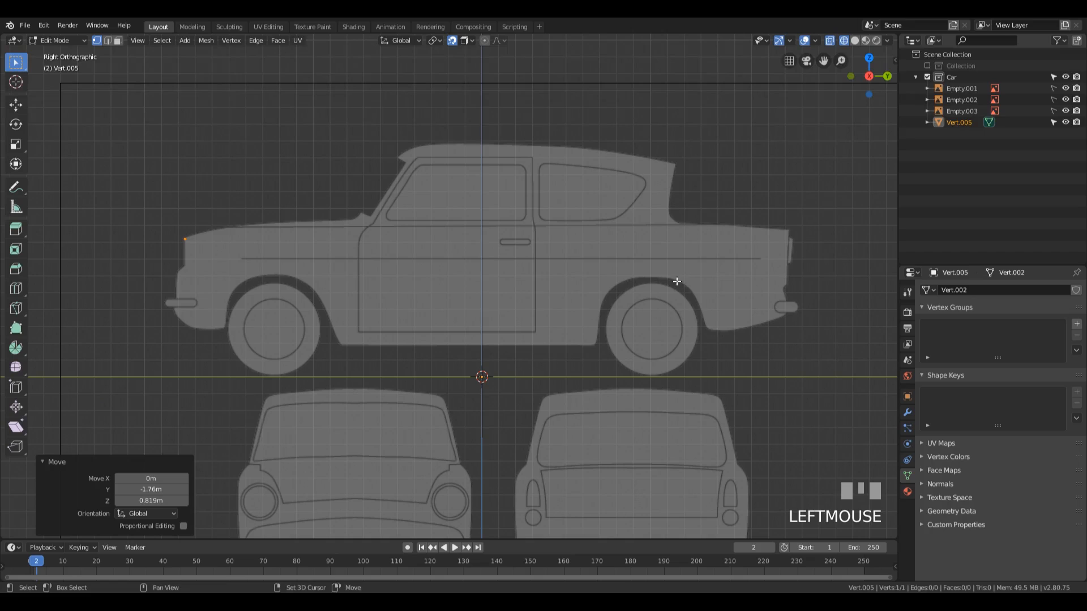
Step: Extrude the vertex about 3.58 m along Y from the hood's front edge to the rear end of the car
shift+middle_drag(676, 282, 662, 287)
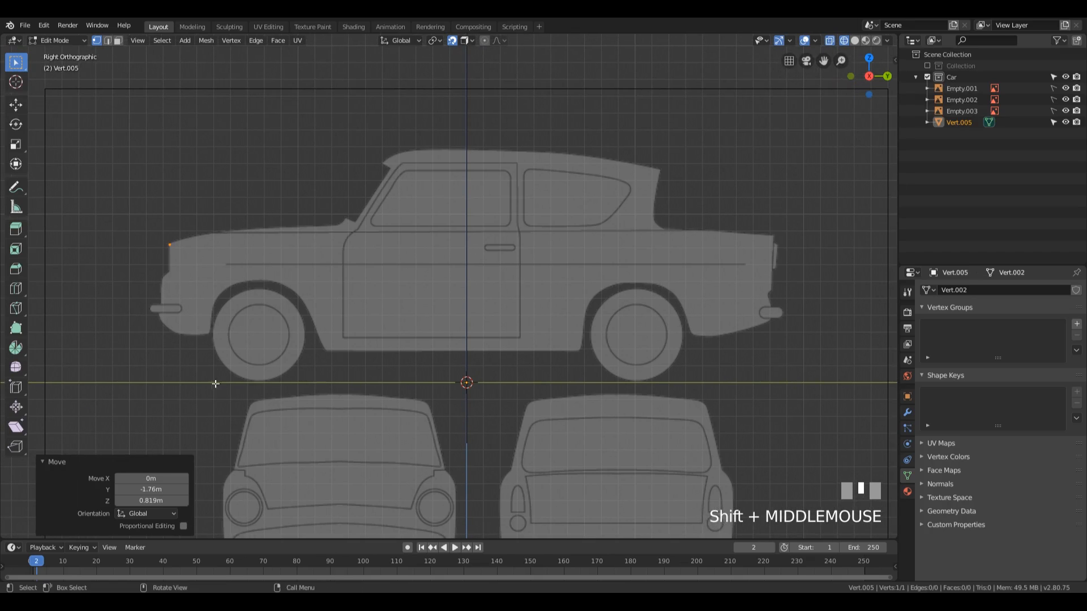
scroll(298, 356, down, 1)
scroll(299, 356, down, 2)
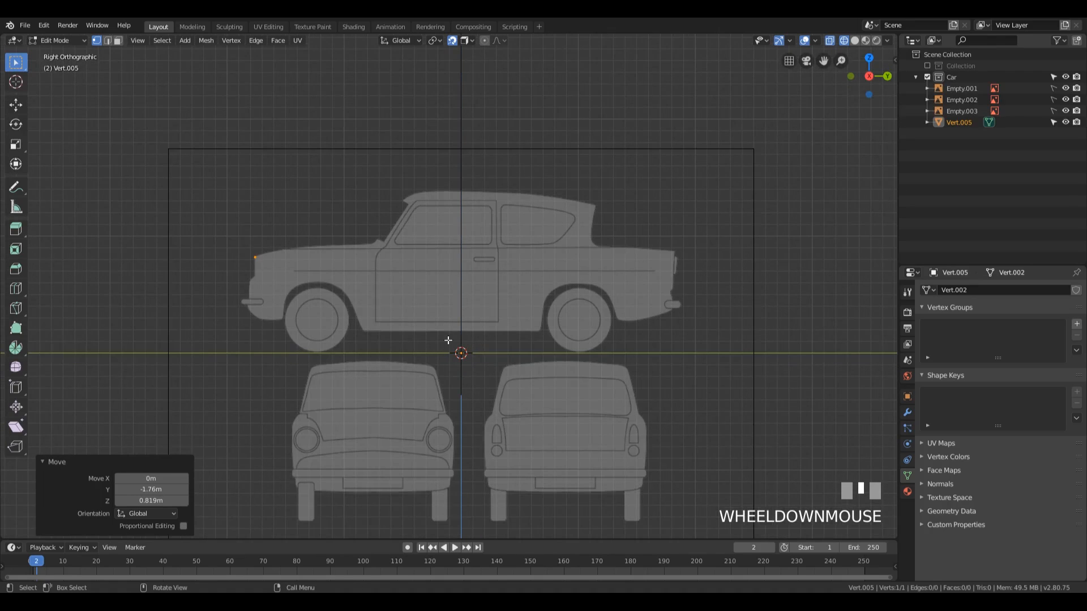
scroll(448, 340, up, 4)
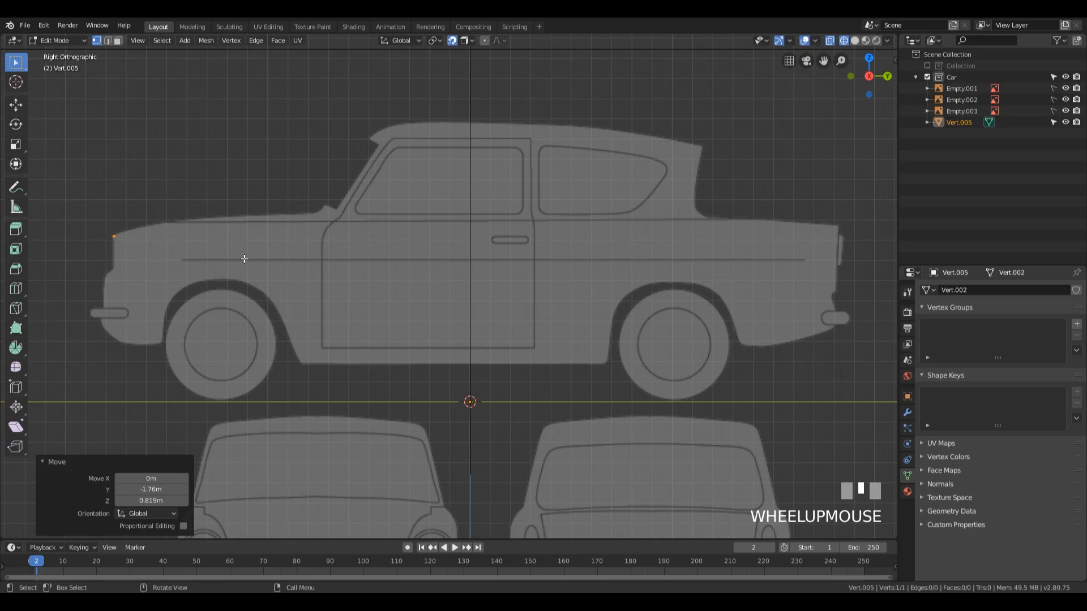
key(ctrl+z)
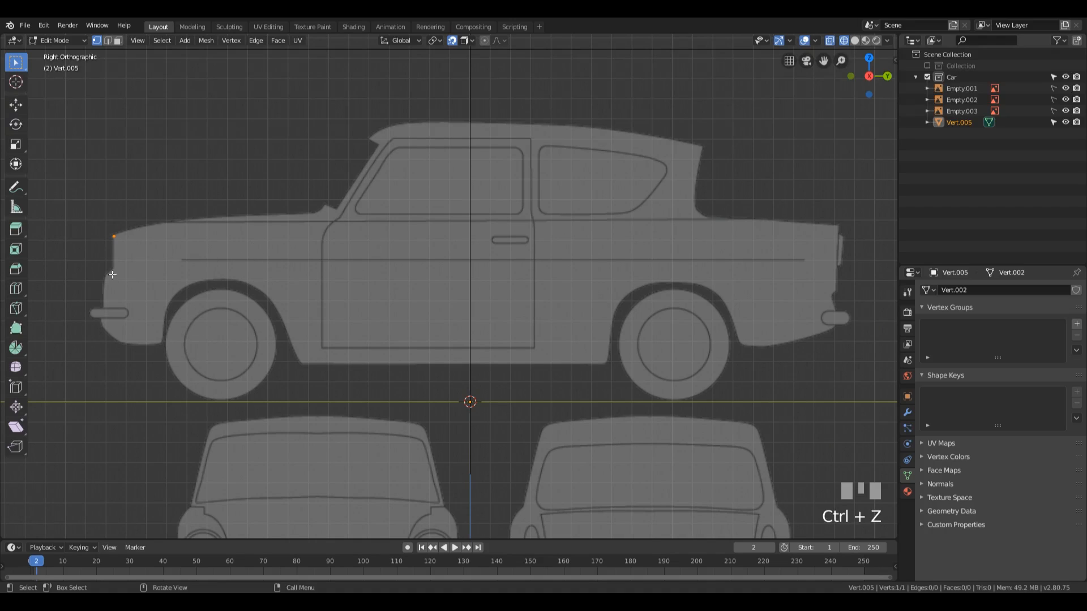
key(e)
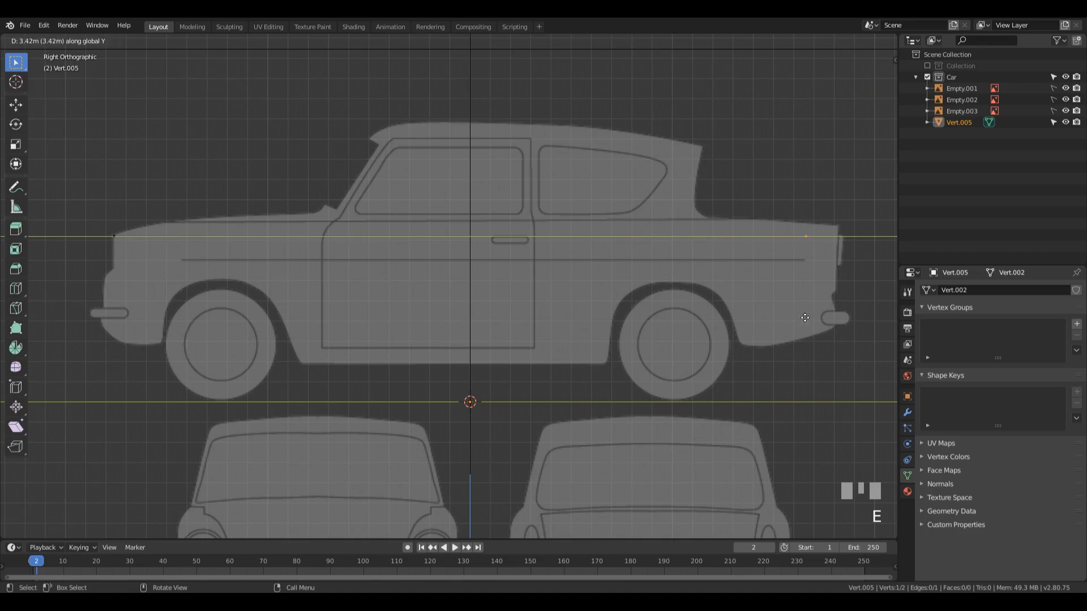
click(836, 315)
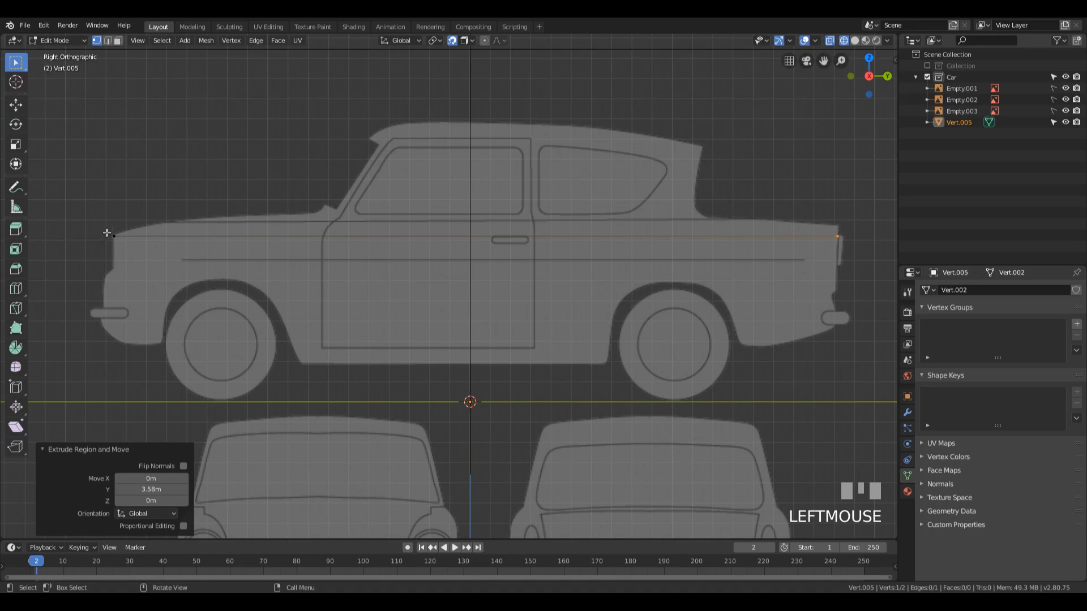
Step: Select both end vertices of the long edge and extrude them down about 0.224 m in Z to form a side strip
drag(80, 191, 869, 290)
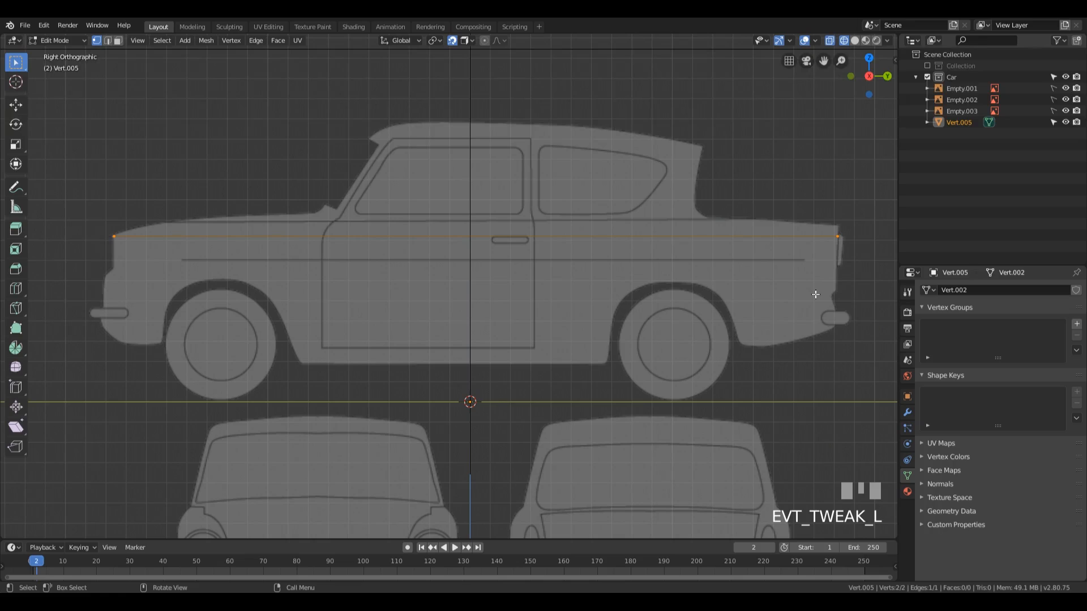
key(e)
key(z)
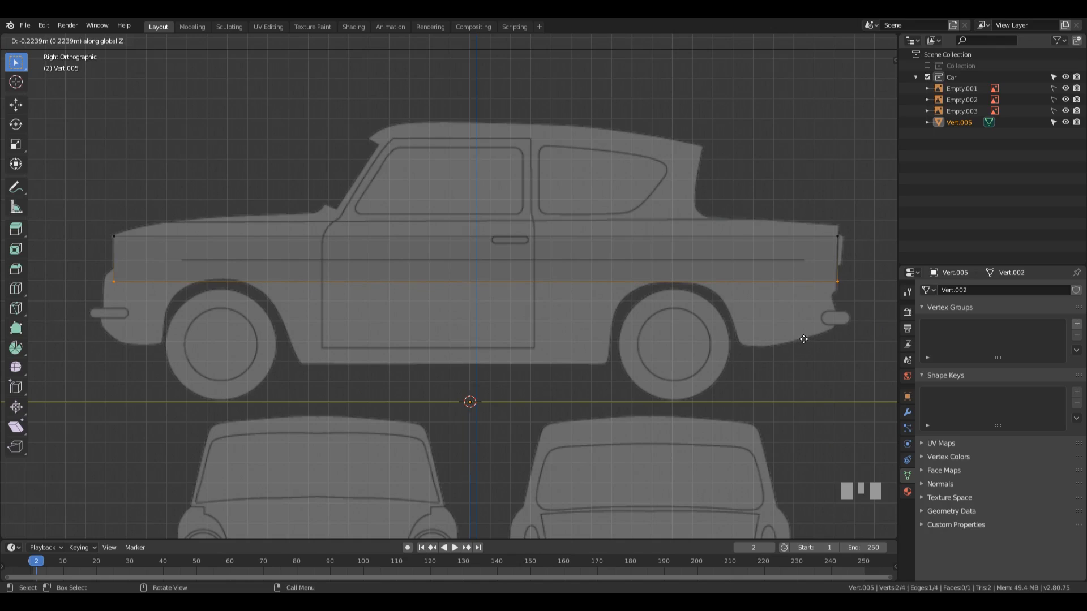
click(804, 339)
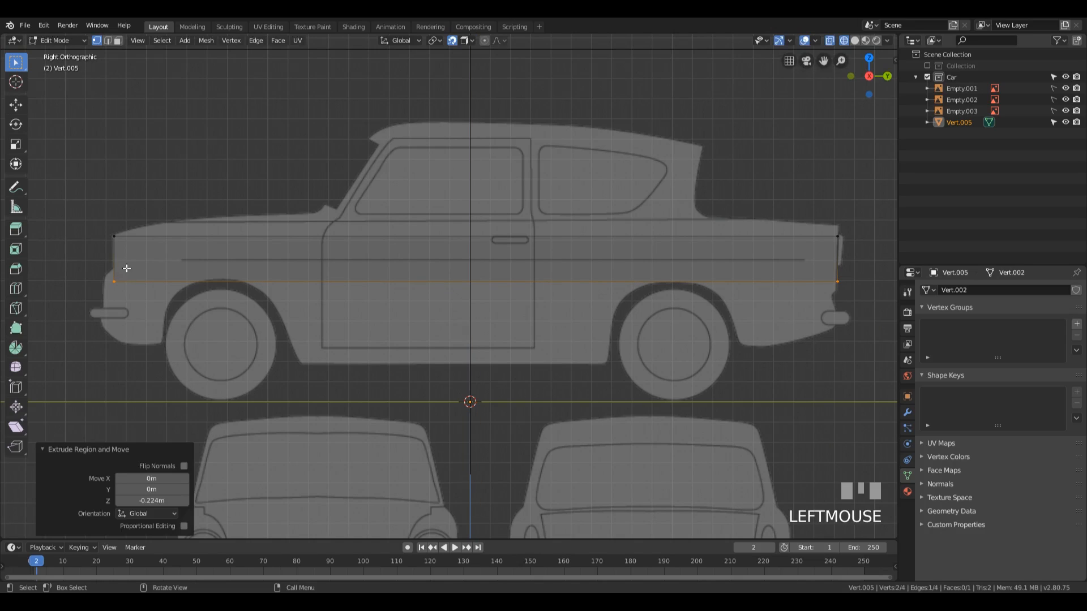
Step: Raise the strip's lower edge about 0.014 m in Z to sit just above the wheel arches
shift+middle_drag(131, 271, 146, 271)
scroll(254, 281, up, 4)
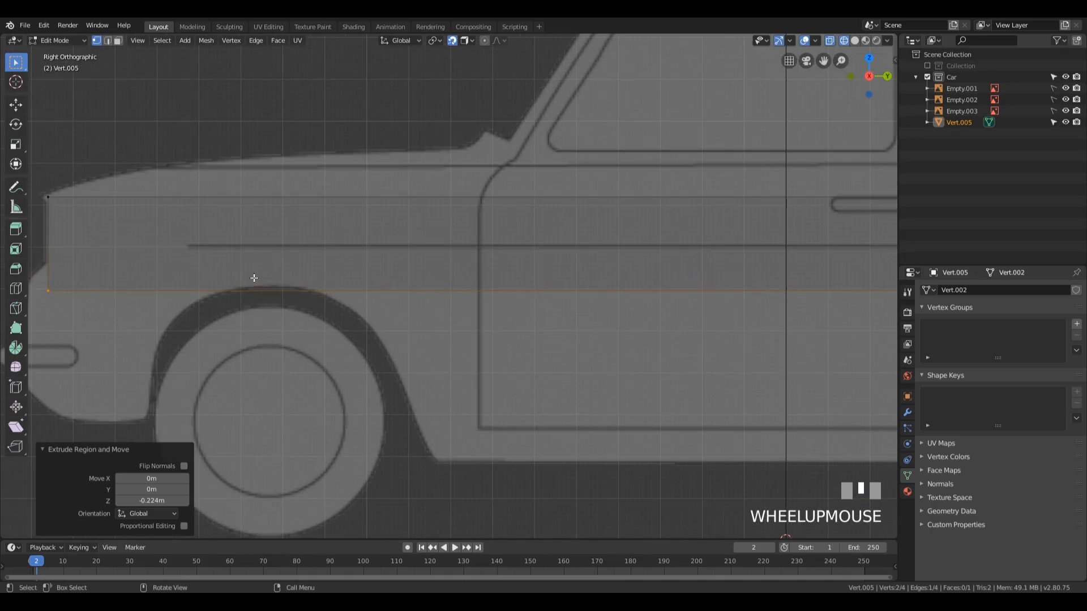
shift+middle_drag(255, 281, 82, 305)
scroll(328, 290, down, 4)
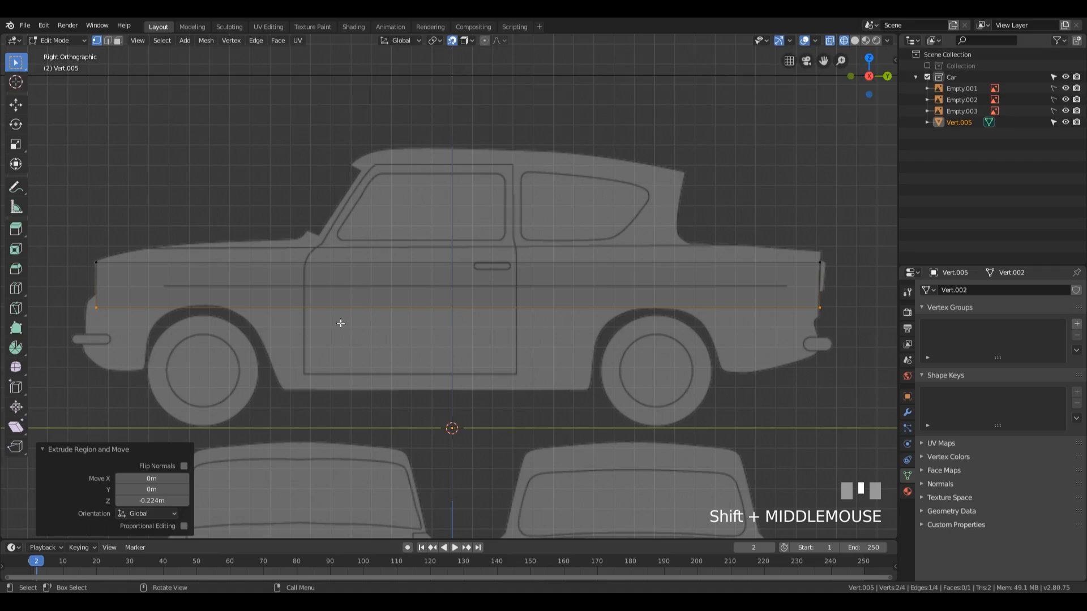
shift+middle_drag(447, 322, 463, 261)
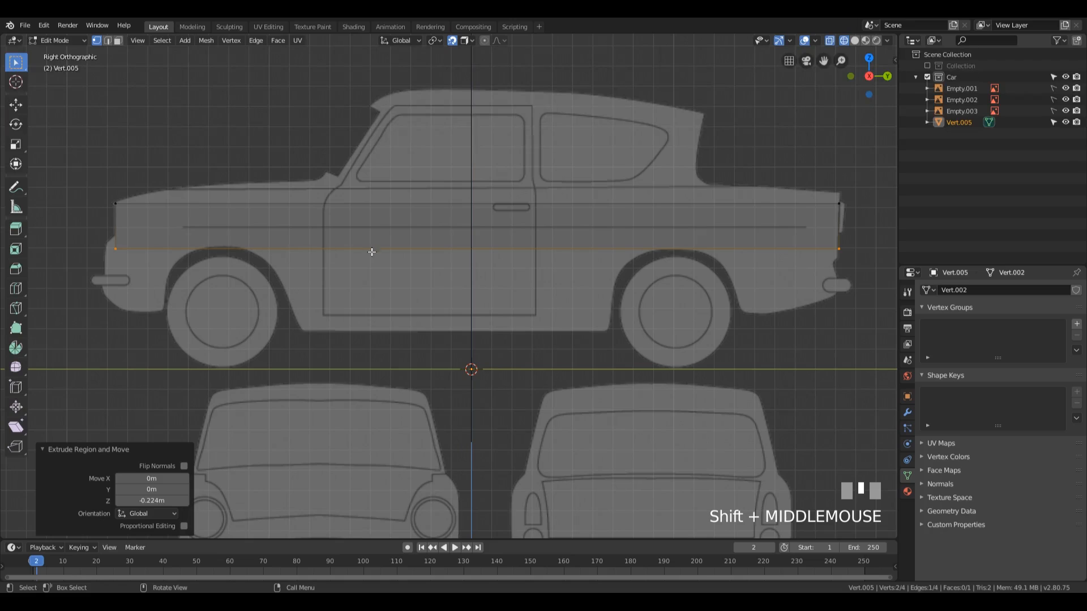
key(g)
click(206, 245)
Step: Add two vertical loop cuts above the front wheel arch, one on each side of the wheel centre, with slide factors about 0.801 and 0.770
key(ctrl+r)
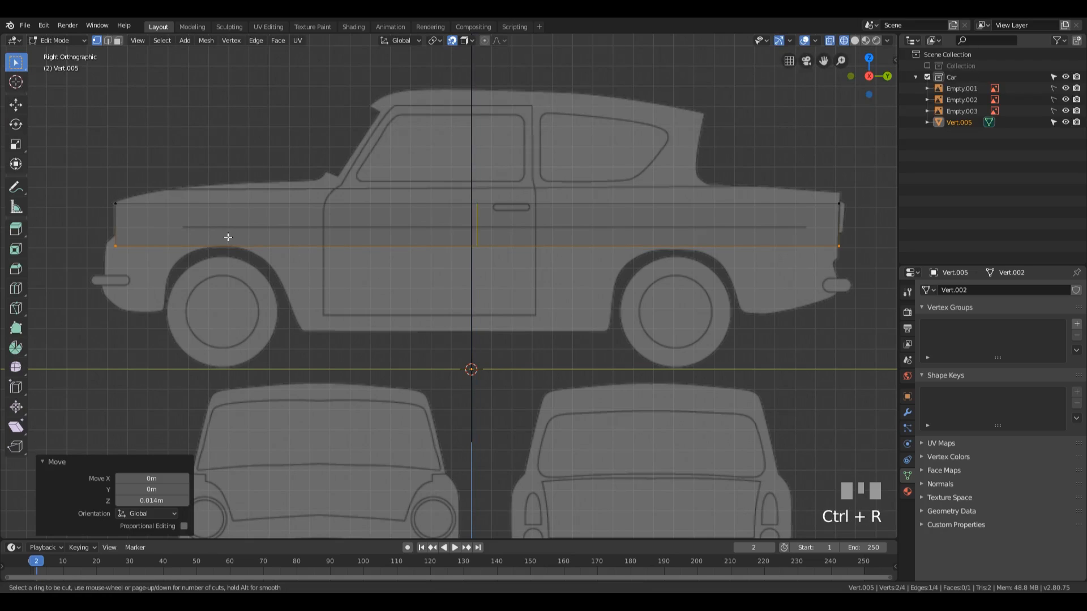
click(248, 234)
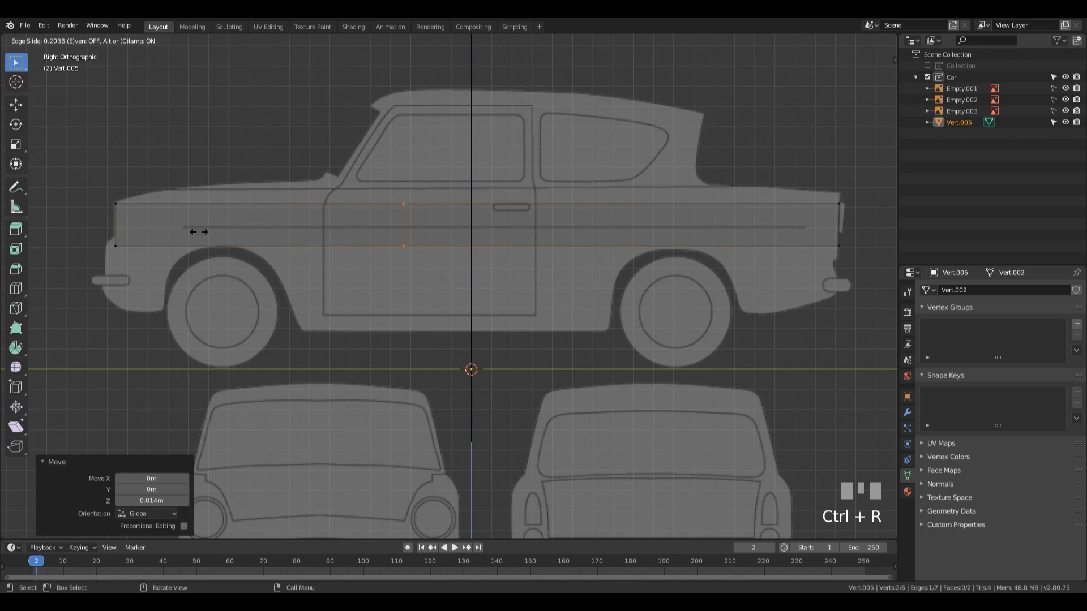
click(881, 236)
key(ctrl+r)
click(416, 222)
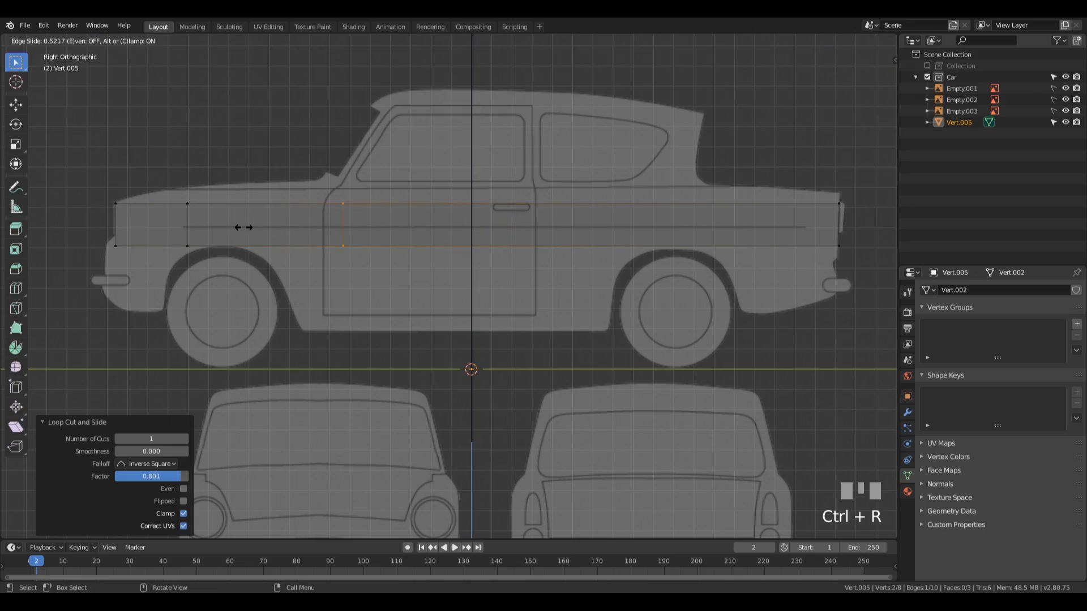
click(163, 224)
Step: Add two vertical loop cuts above the rear wheel arch, with slide factors about -0.283 and 0.176
key(ctrl+r)
click(600, 229)
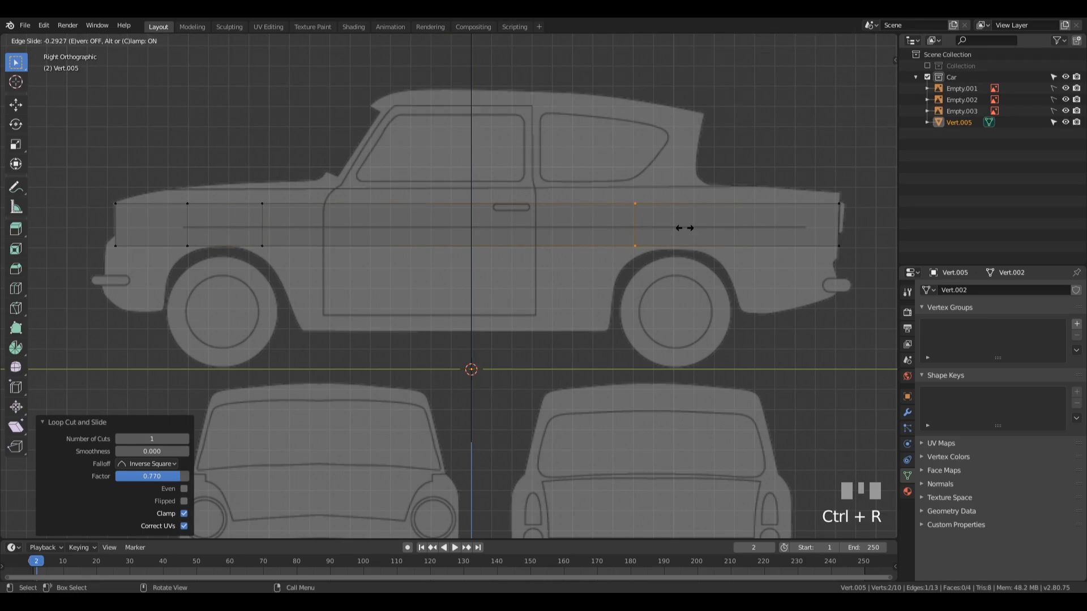
click(682, 228)
key(ctrl+r)
click(688, 225)
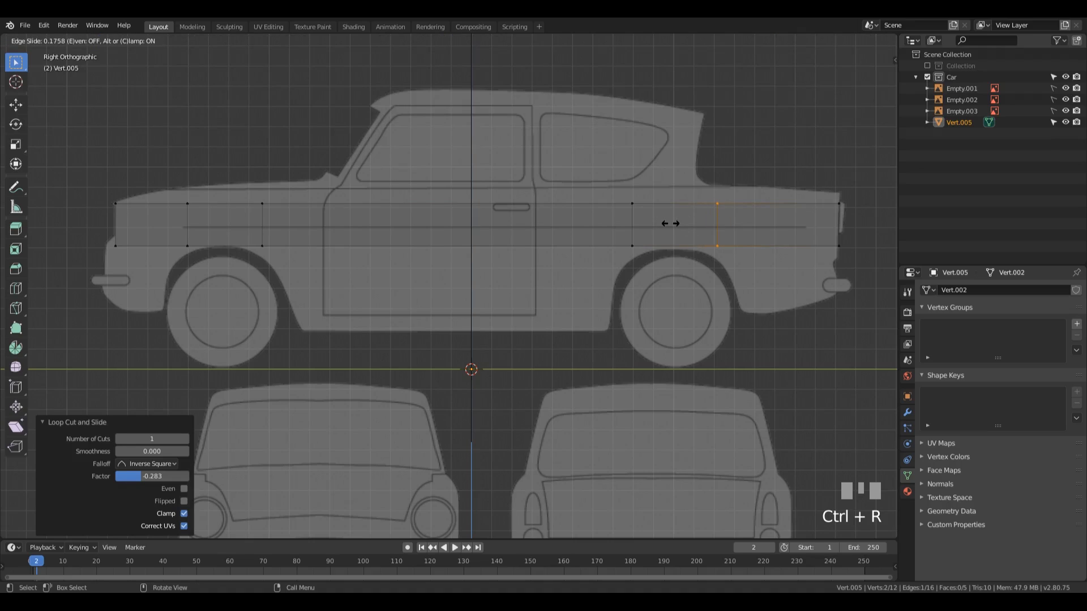
Step: Extrude the lower edge ahead of the front wheel down about 0.319 m in Z to the bottom of the front fender
key(2)
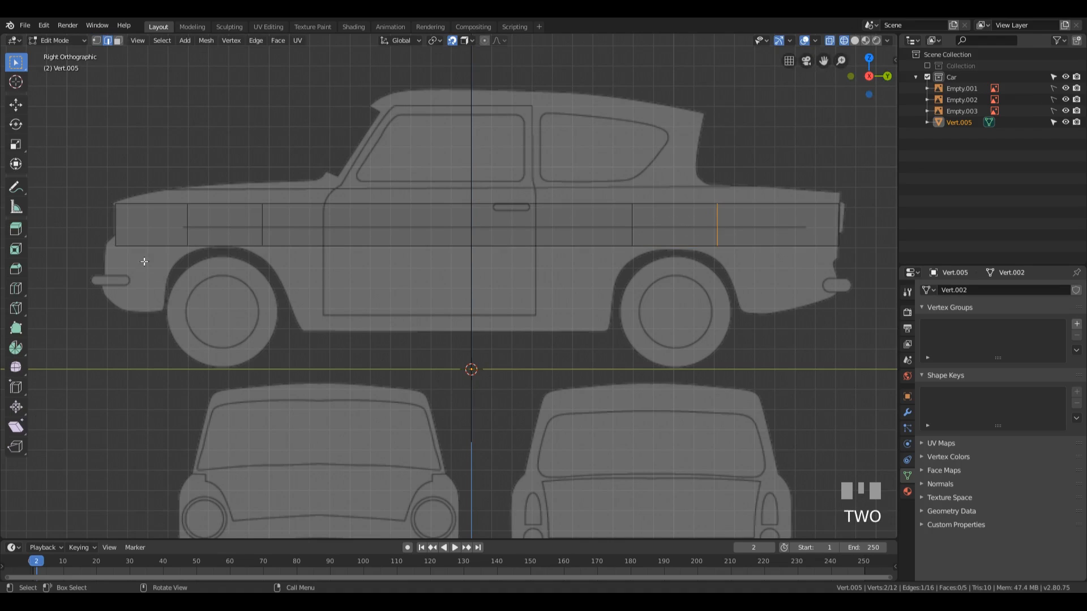
click(182, 265)
key(e)
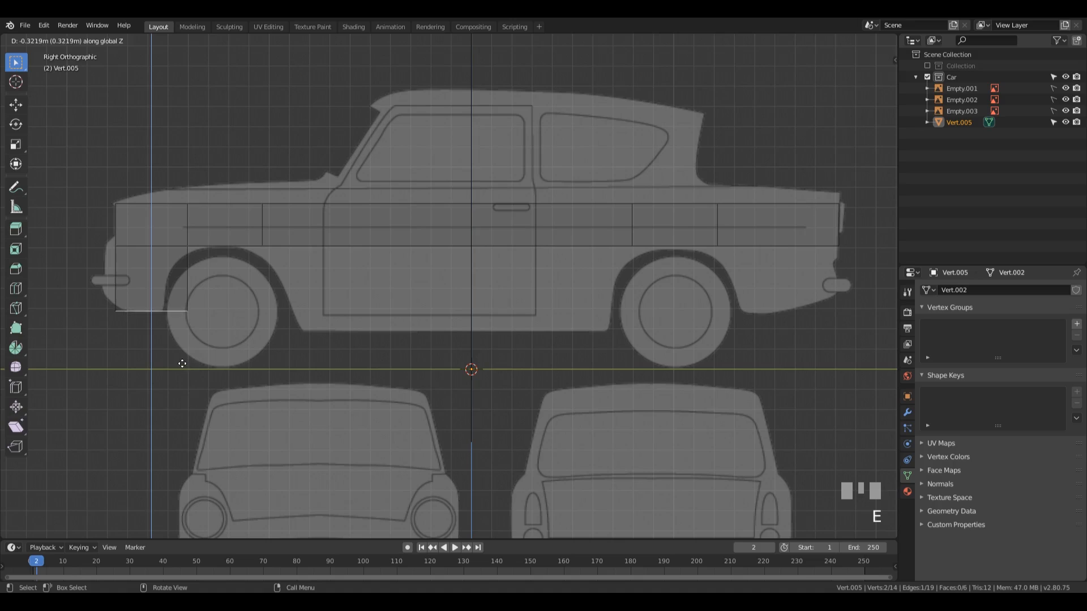
click(182, 363)
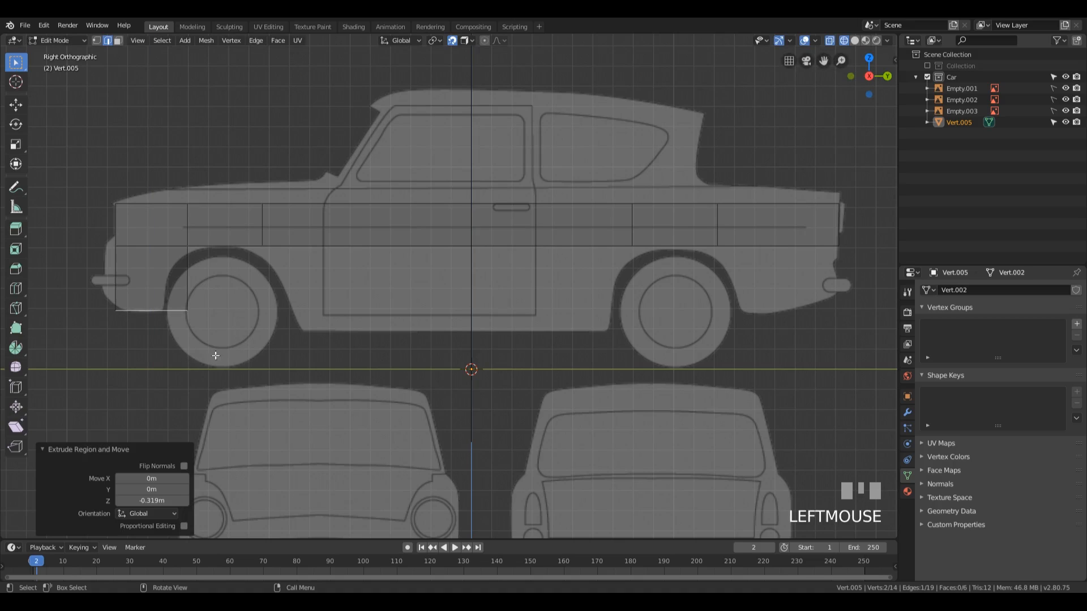
Step: Extrude the lower edge between the wheels down about 0.423 m and the one behind the rear wheel down about 0.33 m
click(433, 255)
key(e)
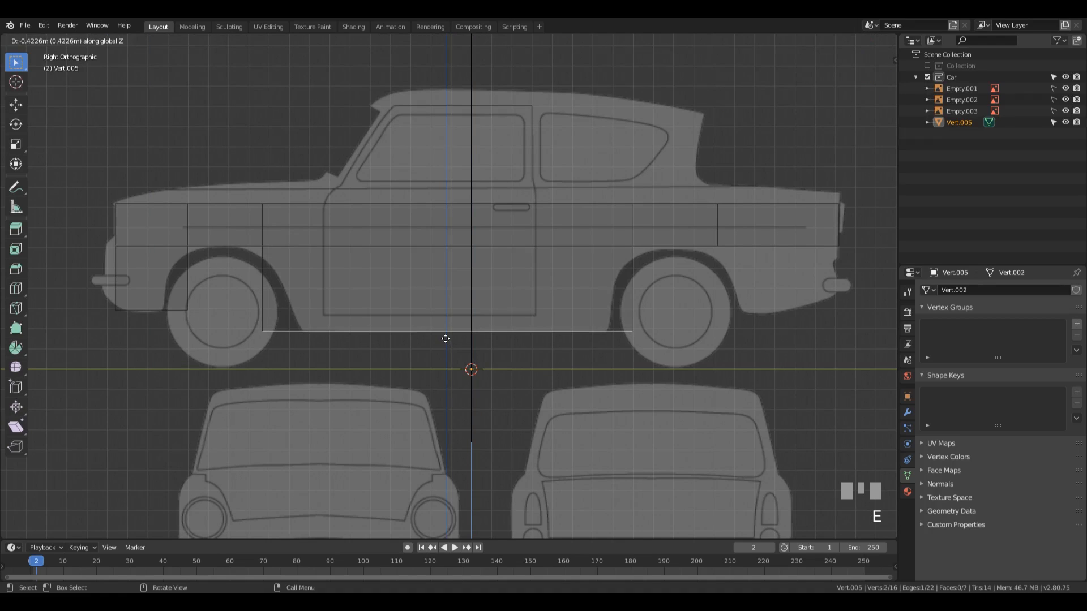
click(445, 339)
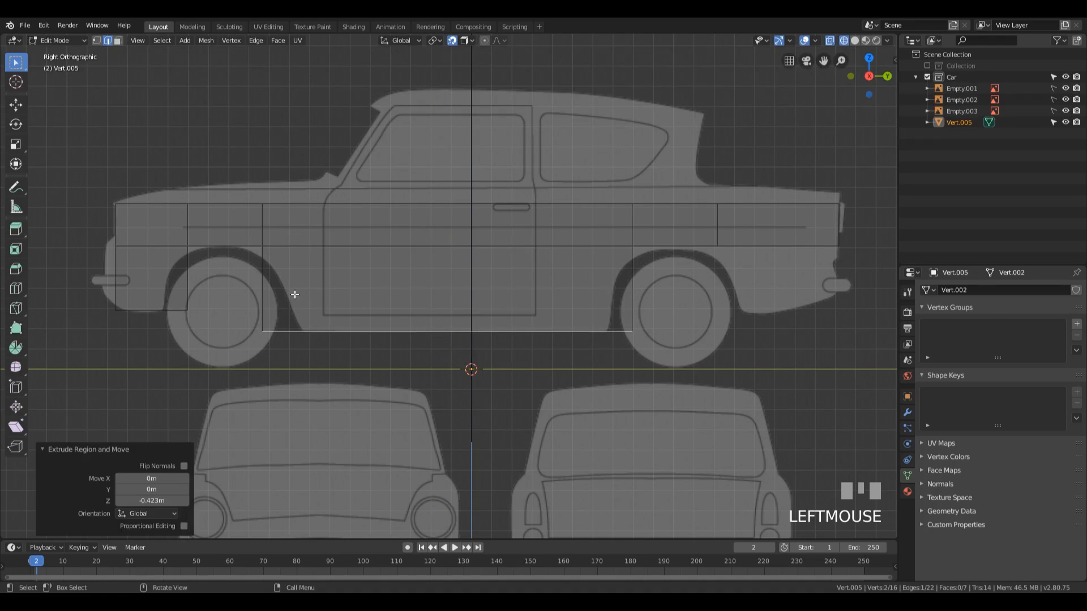
click(775, 246)
key(e)
click(766, 334)
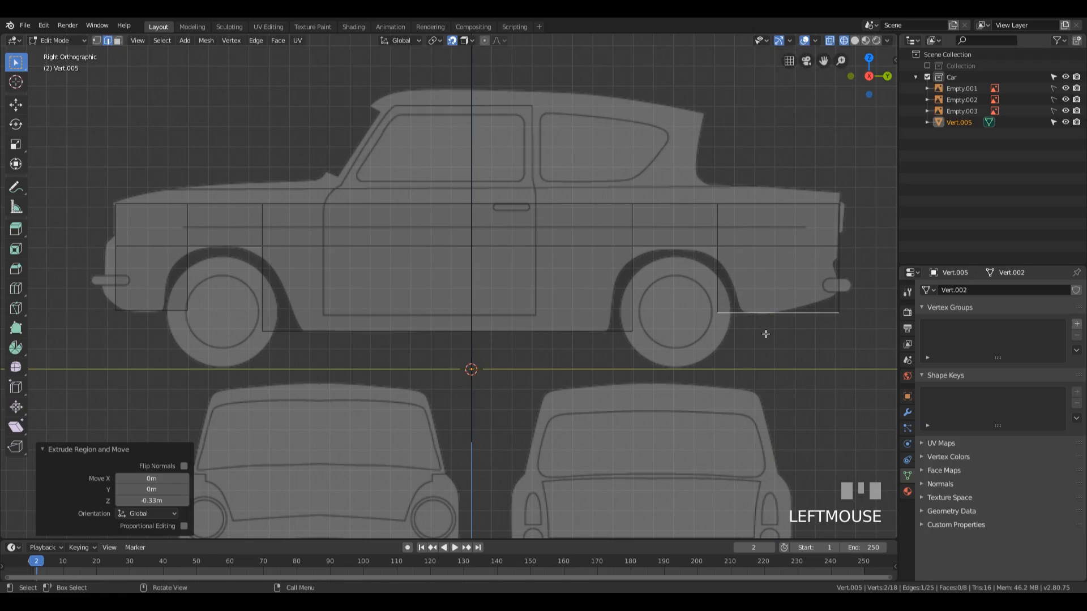
Step: Move the bottom vertex behind the rear wheel about 0.132 m in Y and -0.0084 m in Z onto the wheel arch corner
key(1)
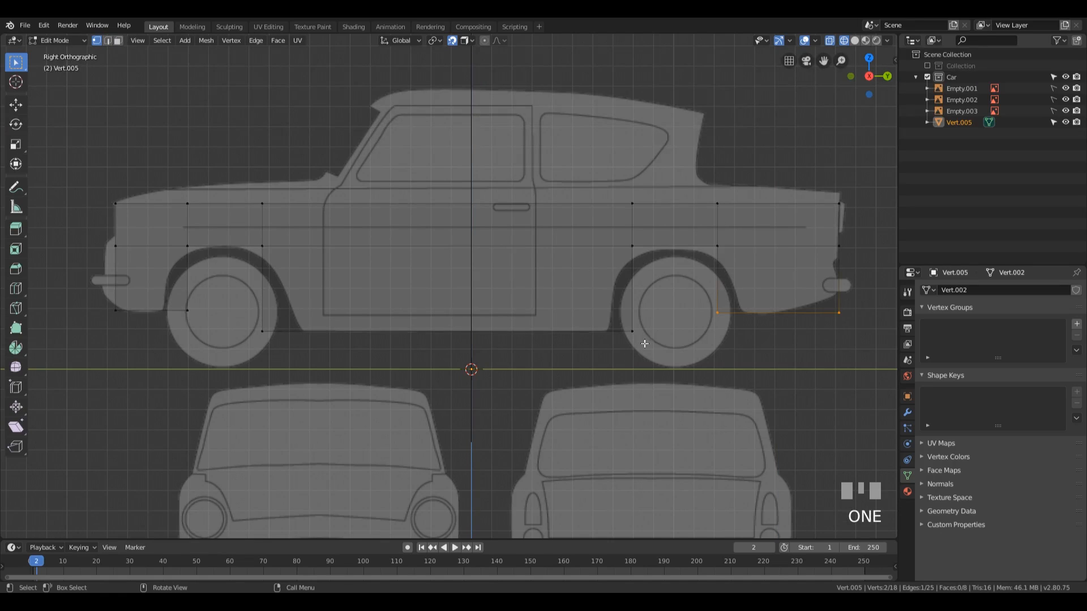
drag(702, 297, 788, 366)
key(g)
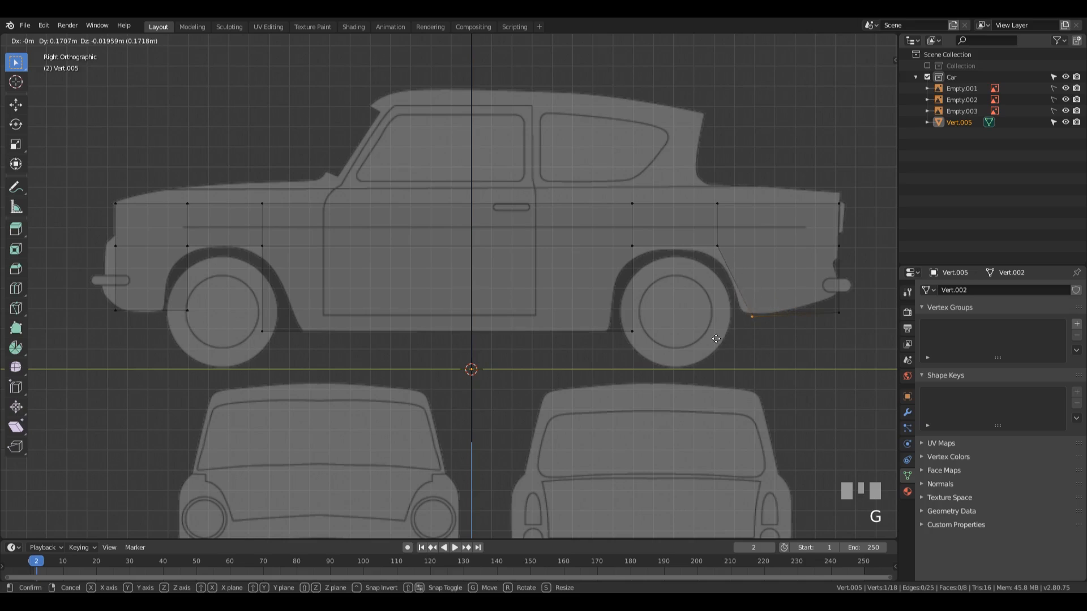
click(708, 337)
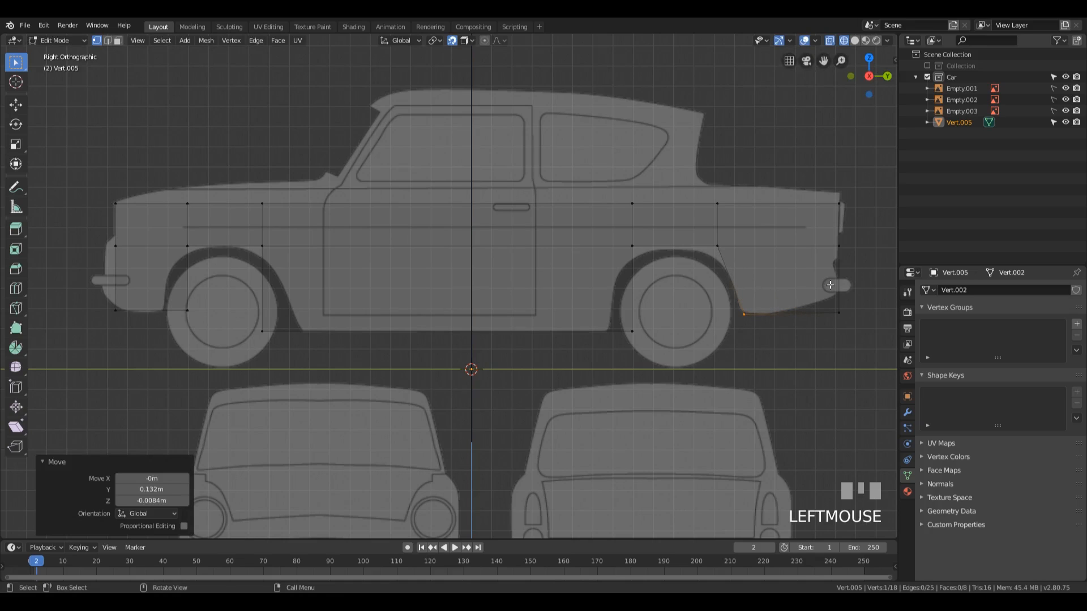
Step: Fit the rear end by raising its bottom corner vertex about 0.078 m and moving the vertex above about -0.031 m in Y, -0.048 m in Z
drag(809, 286, 872, 344)
key(g)
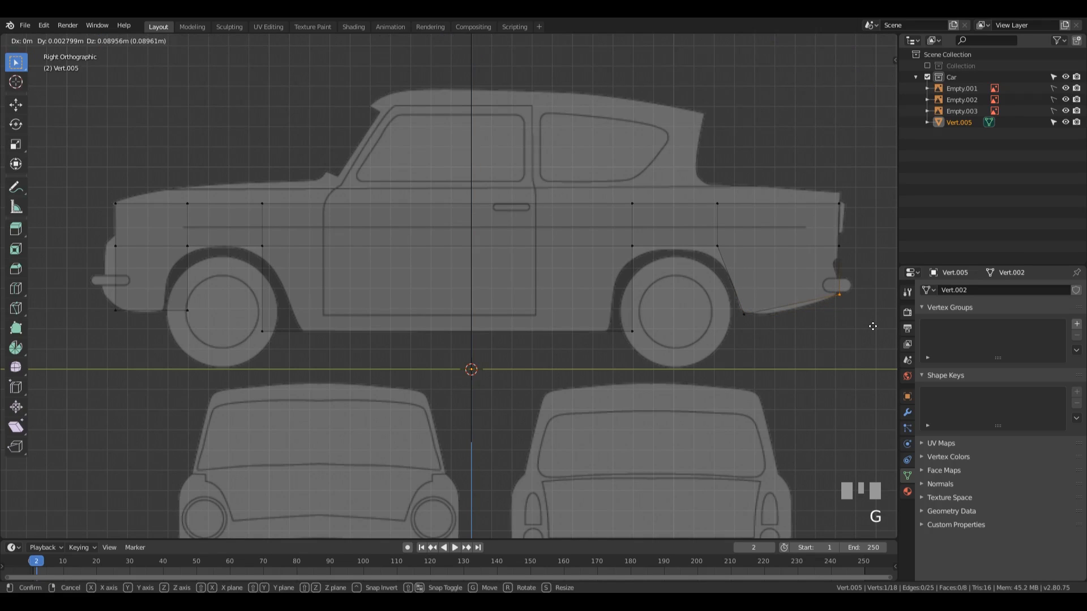
click(873, 326)
drag(814, 226, 880, 261)
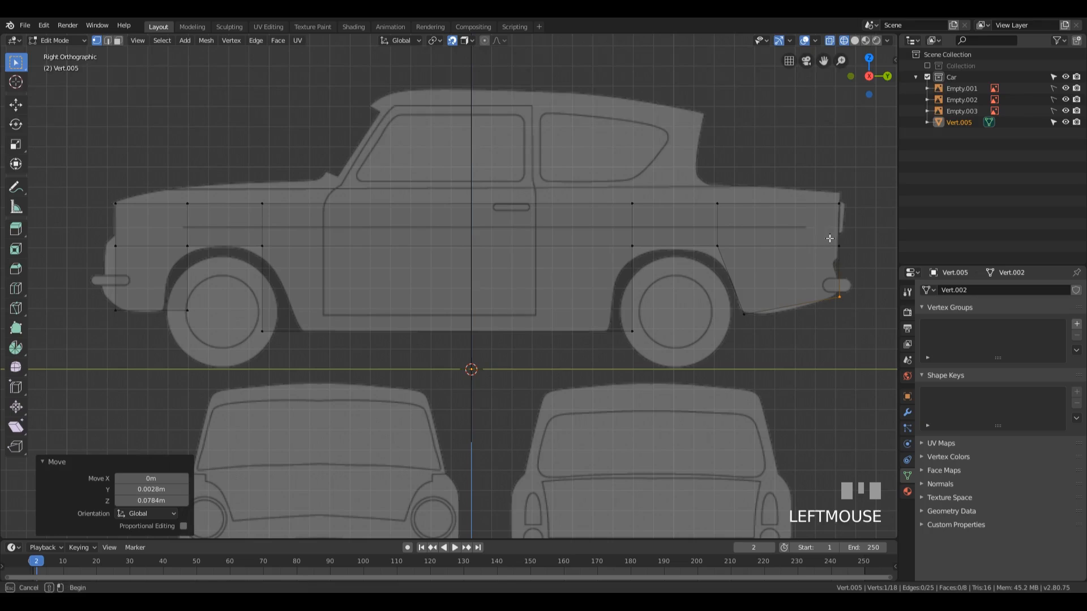
key(g)
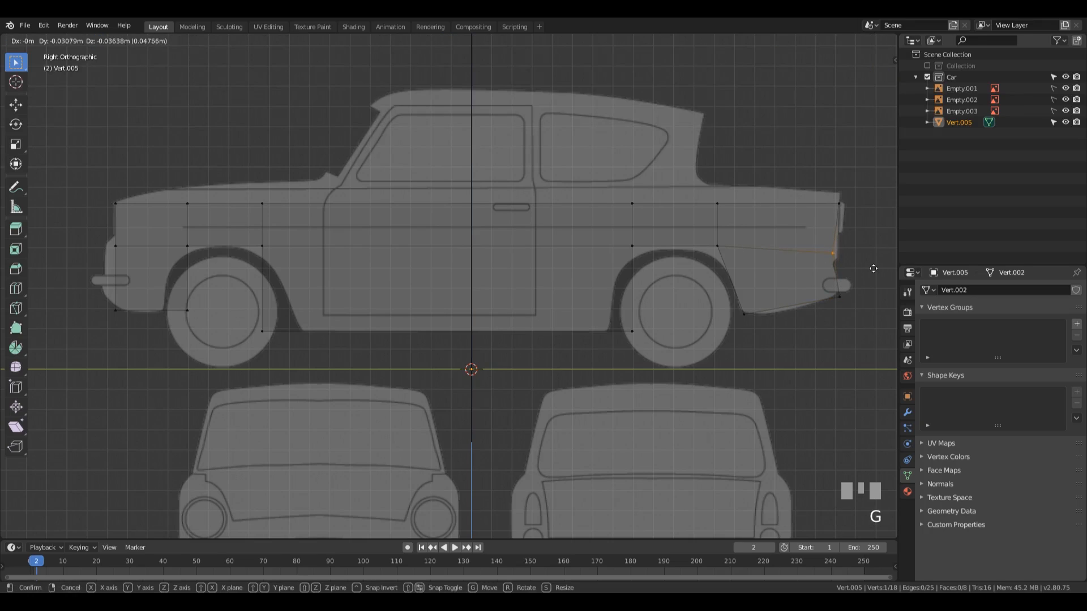
click(873, 271)
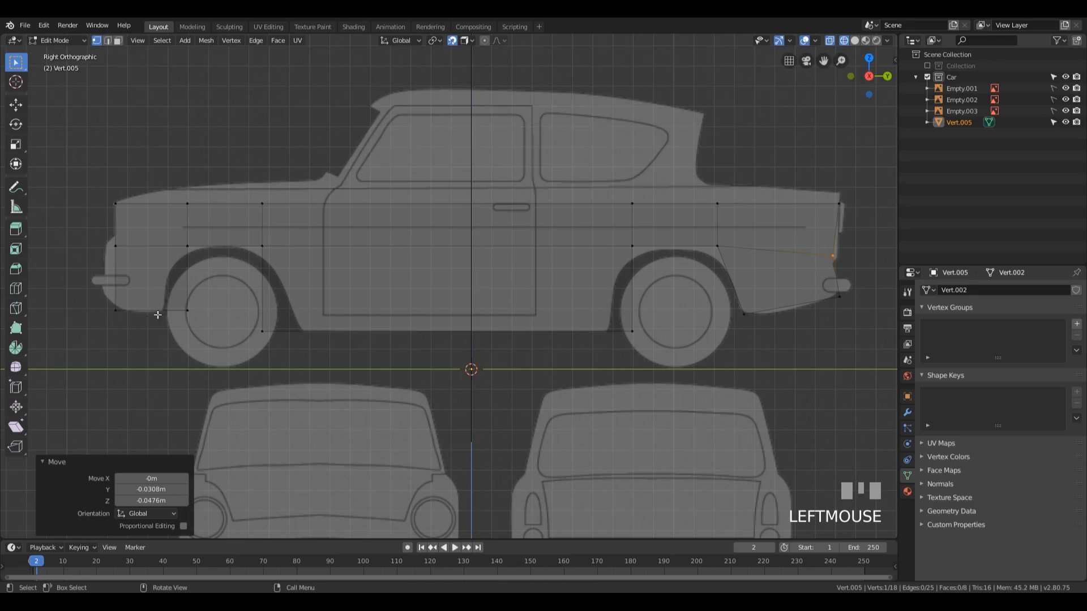
Step: Move the front fender's bottom vertices along Y, the wheel-side one about -0.132 m and the front corner about 0.045 m
drag(163, 294, 205, 342)
key(g)
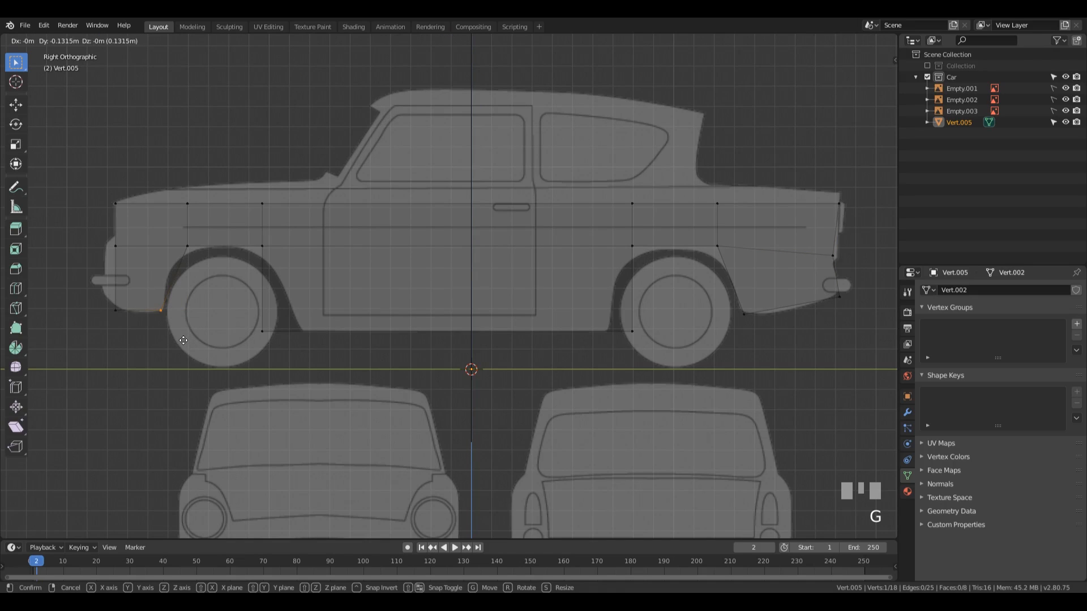
click(183, 340)
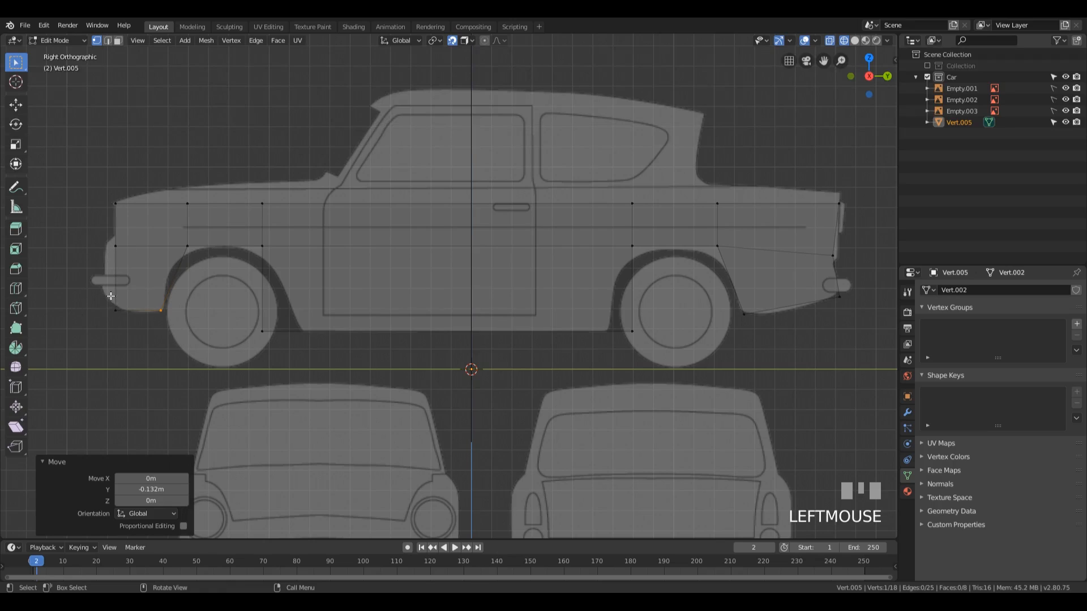
drag(108, 298, 137, 324)
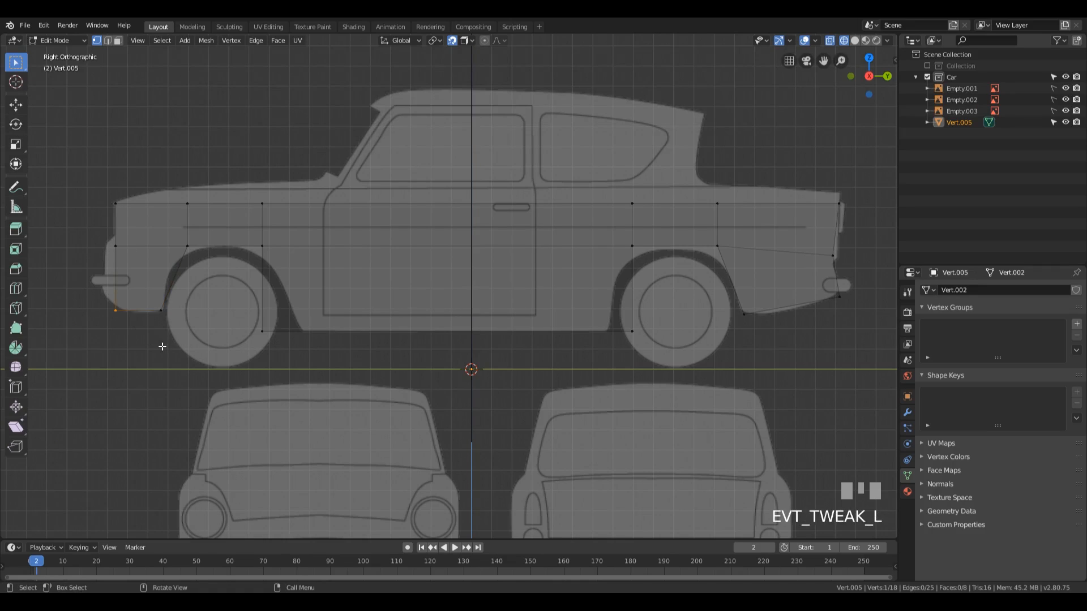
key(g)
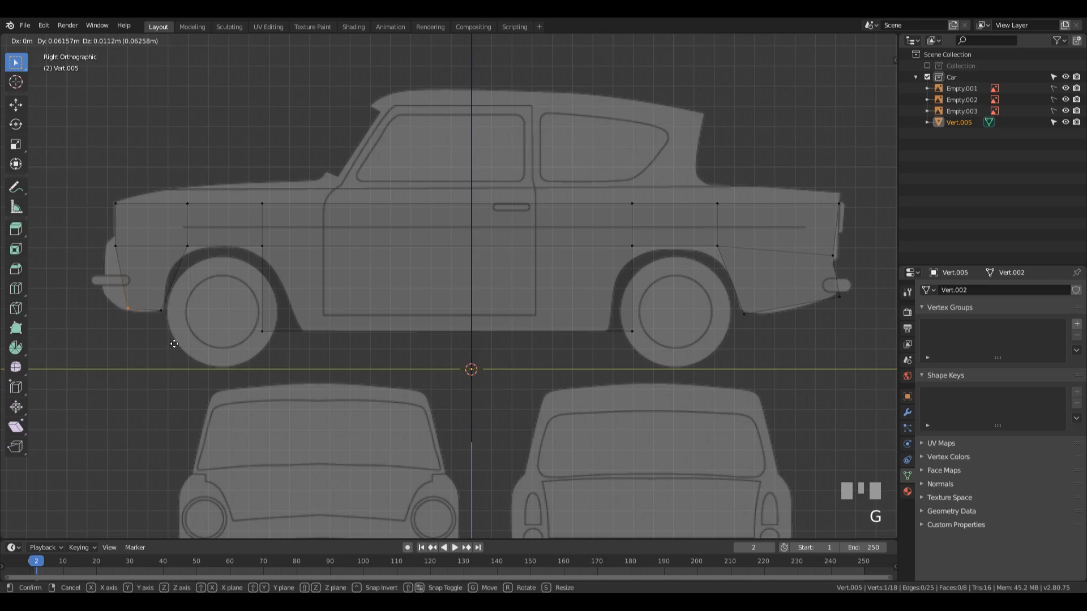
key(y)
click(171, 345)
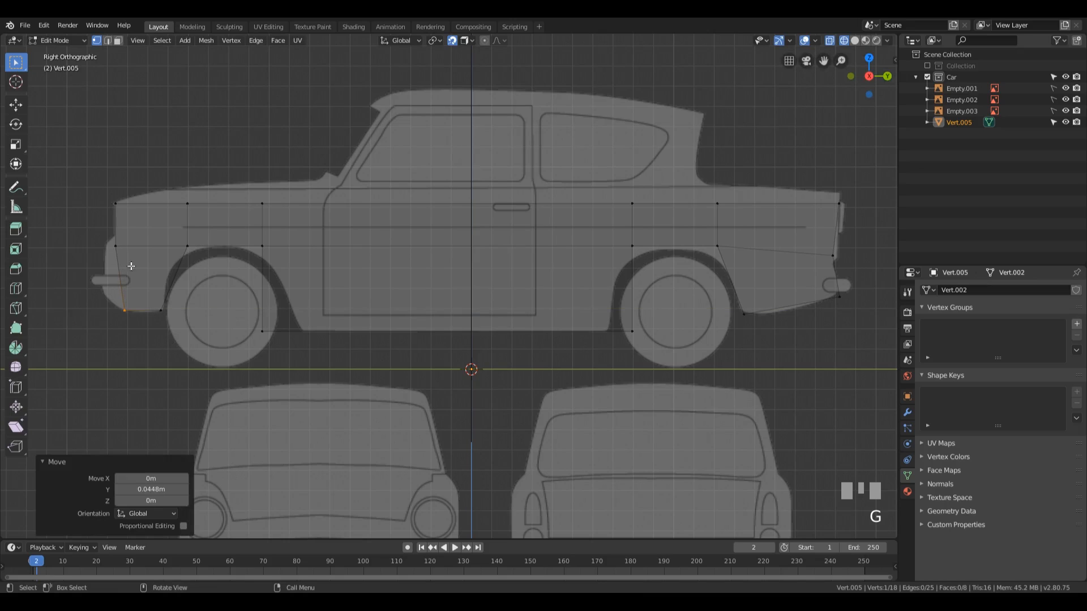
Step: Add a centred horizontal loop cut across the front fender's lower face and move its front vertex about -0.07 m in Y
key(ctrl+r)
click(149, 277)
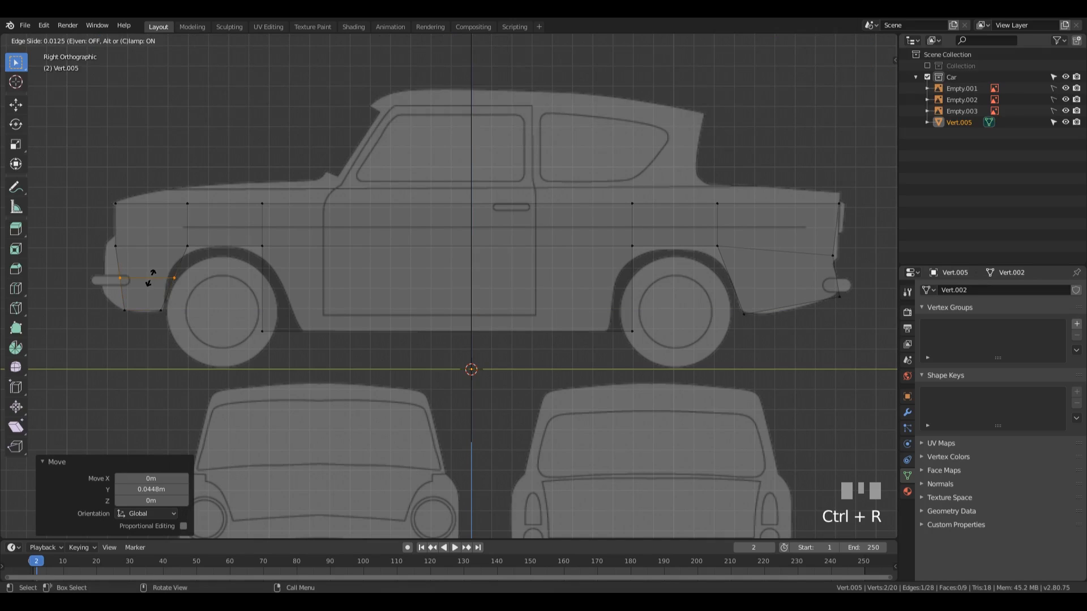
key(Escape)
drag(99, 271, 122, 287)
key(g)
key(y)
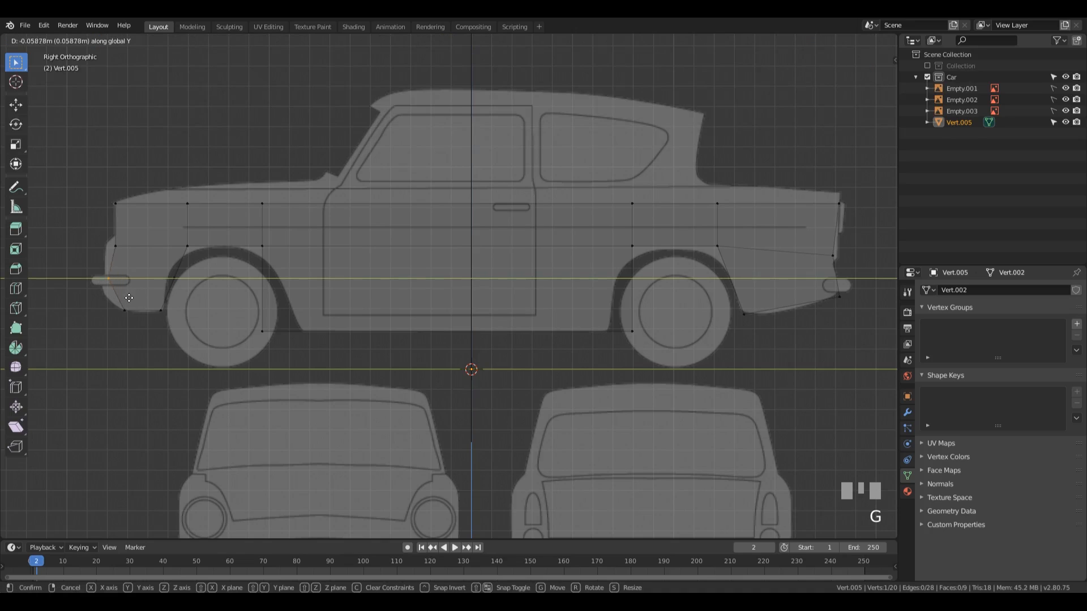
click(127, 299)
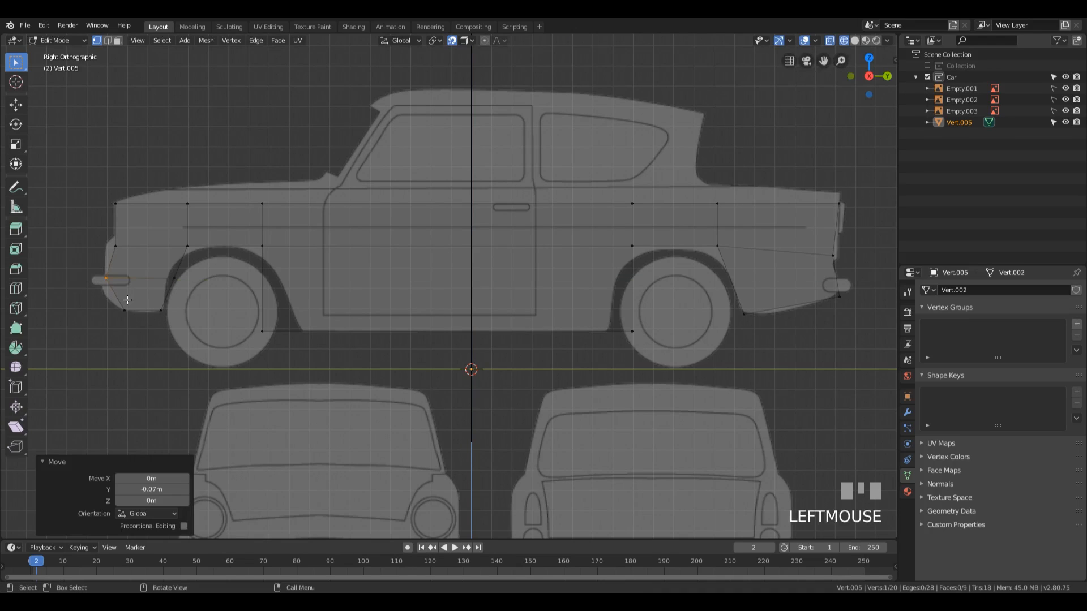
Step: Slide the new front fender edge up to just below the wheel arch's top and fit its front vertex to the outline along Y
drag(78, 266, 211, 286)
key(g)
key(g)
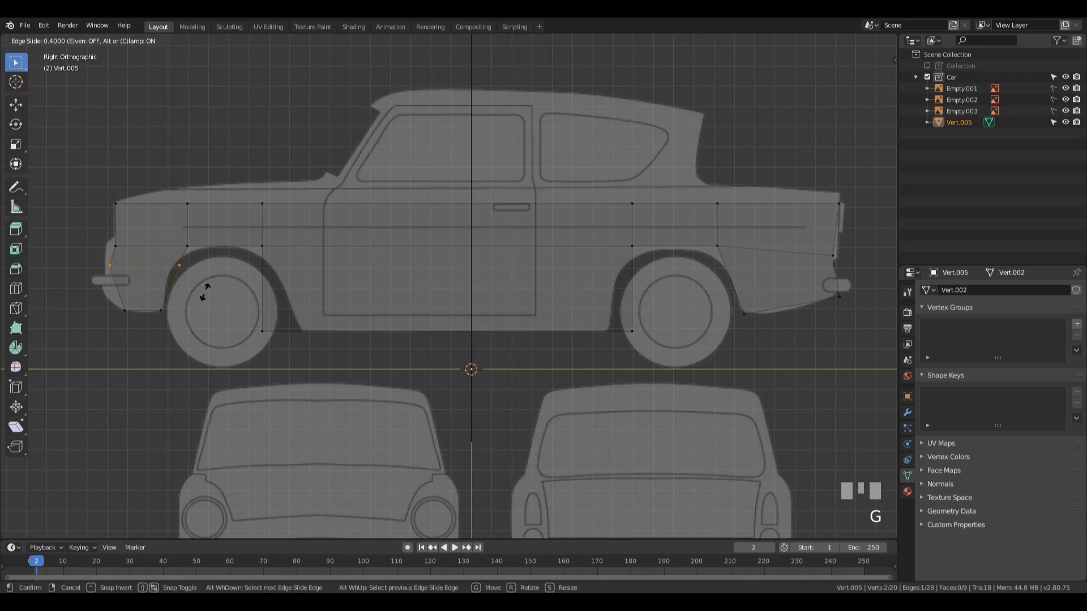
click(202, 288)
click(111, 262)
key(g)
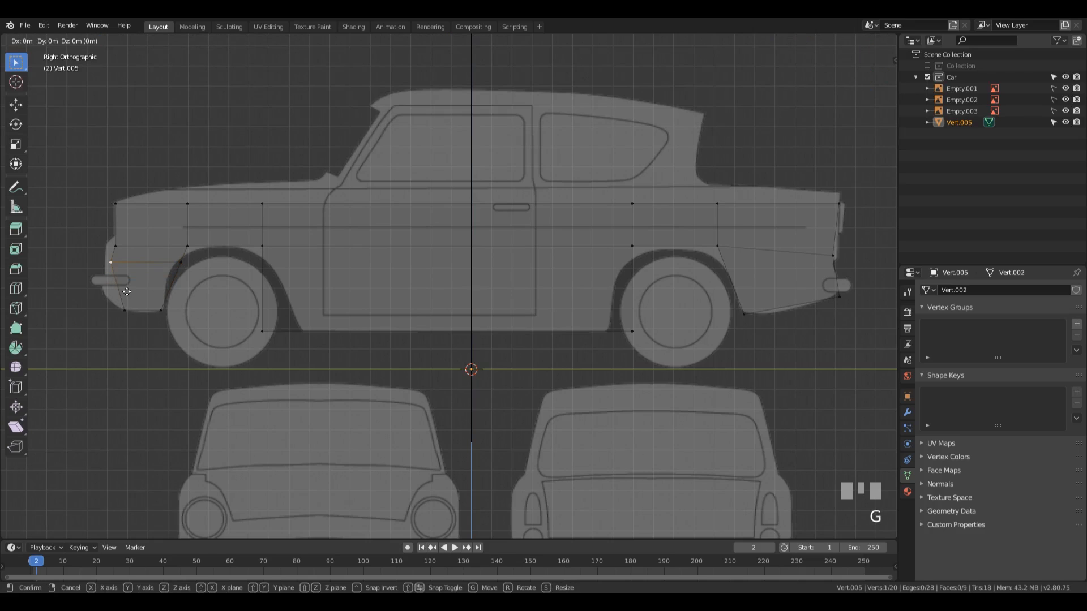
key(y)
click(124, 291)
Step: Move the front fender's bottom front corner vertex about -0.048 m in Y and 0.017 m in Z
drag(118, 303, 129, 320)
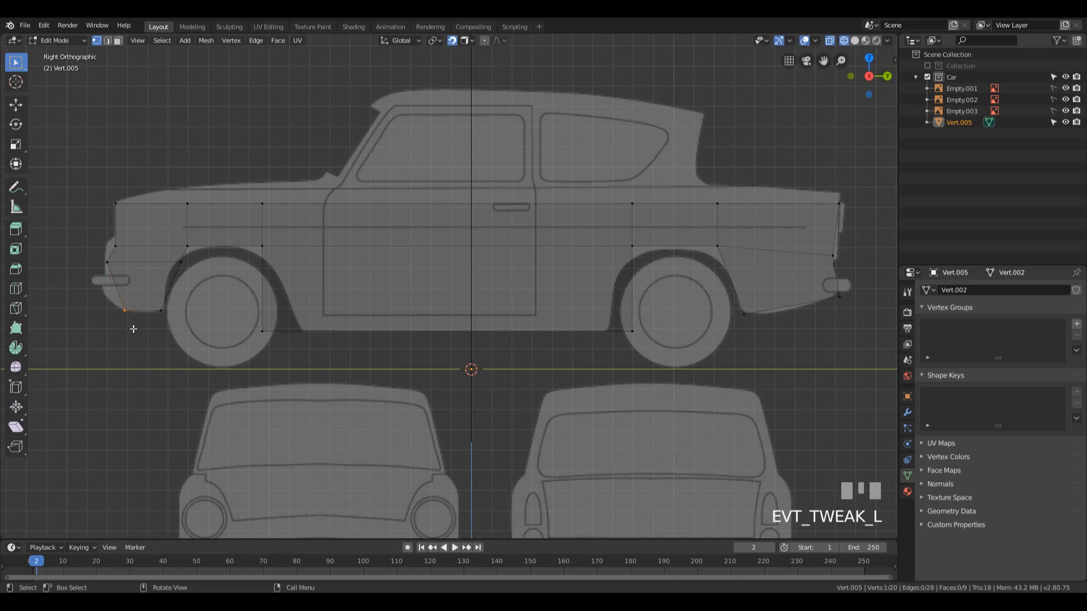
key(g)
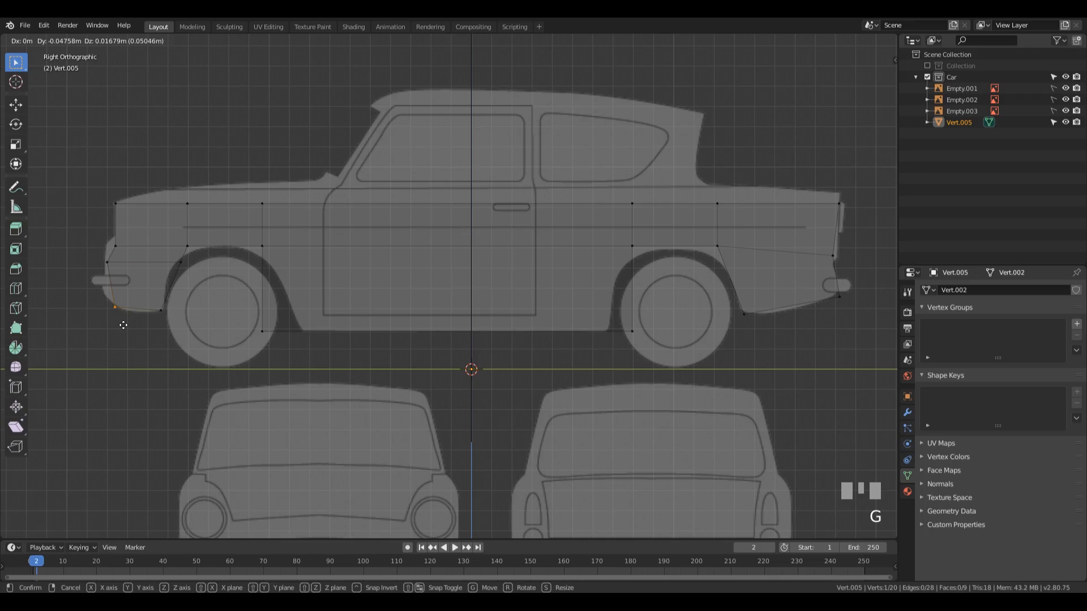
click(123, 325)
Step: Move the sill's front bottom vertex about 0.193 m in Y to the rear edge of the front wheel arch
shift+middle_drag(159, 299, 202, 304)
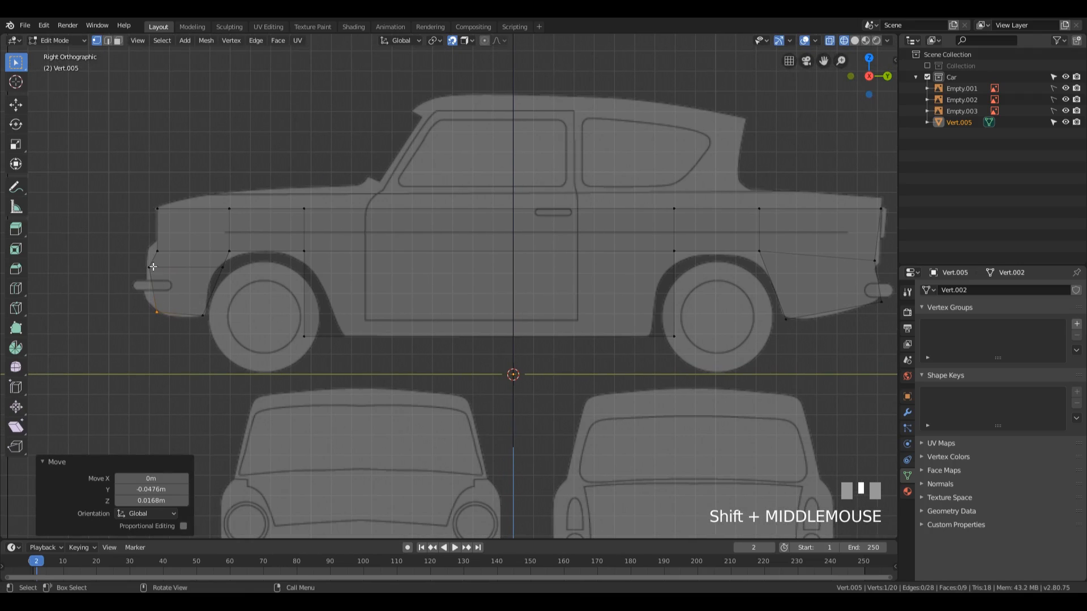
shift+middle_drag(380, 254, 323, 278)
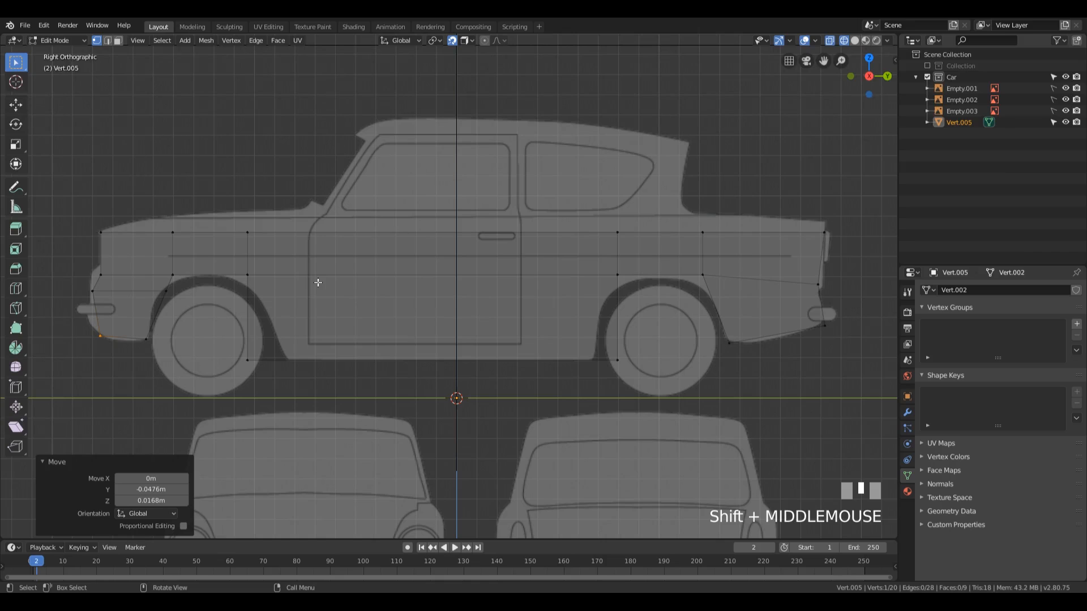
shift+middle_drag(177, 287, 275, 287)
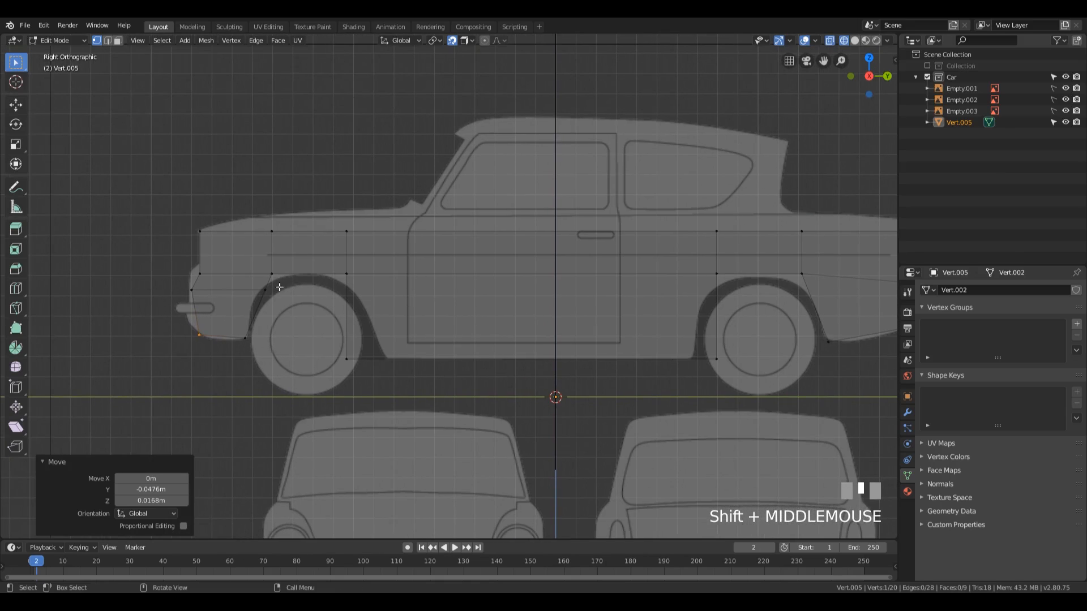
scroll(269, 288, up, 2)
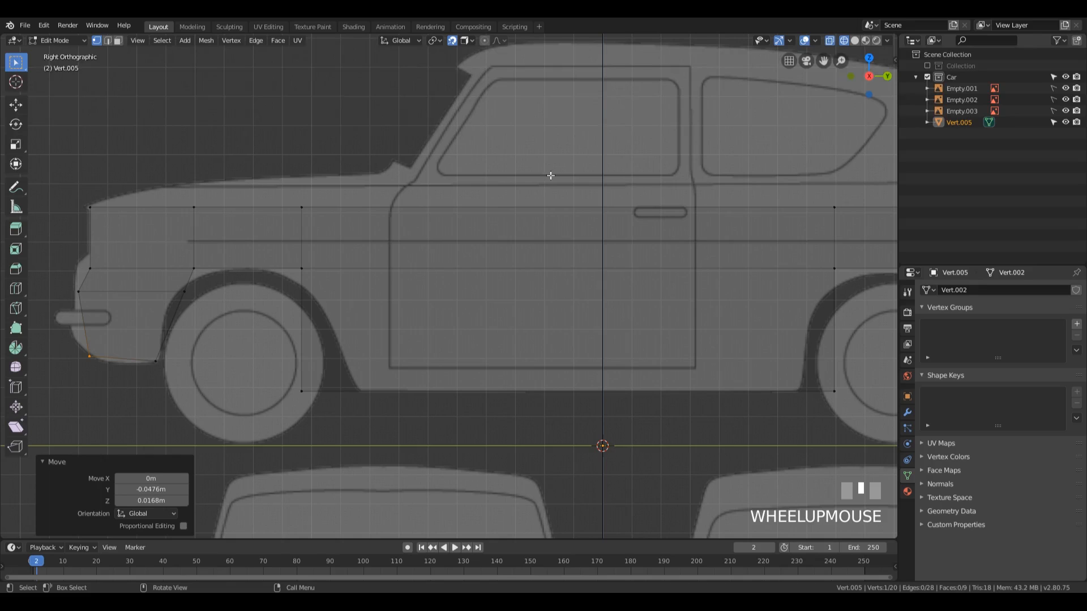
scroll(393, 239, down, 3)
shift+middle_drag(507, 238, 347, 250)
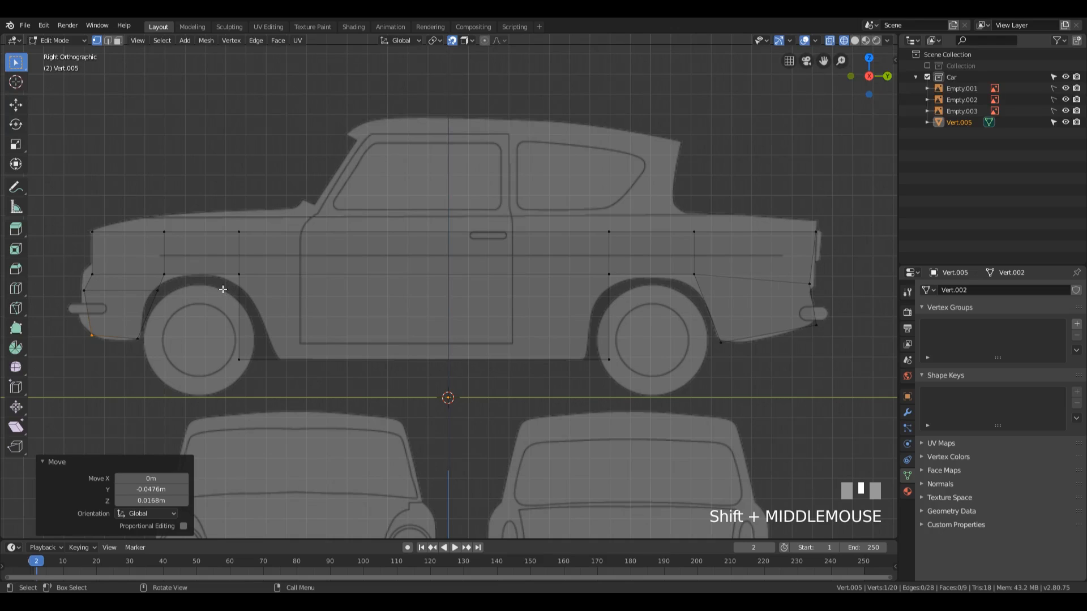
drag(219, 329, 291, 389)
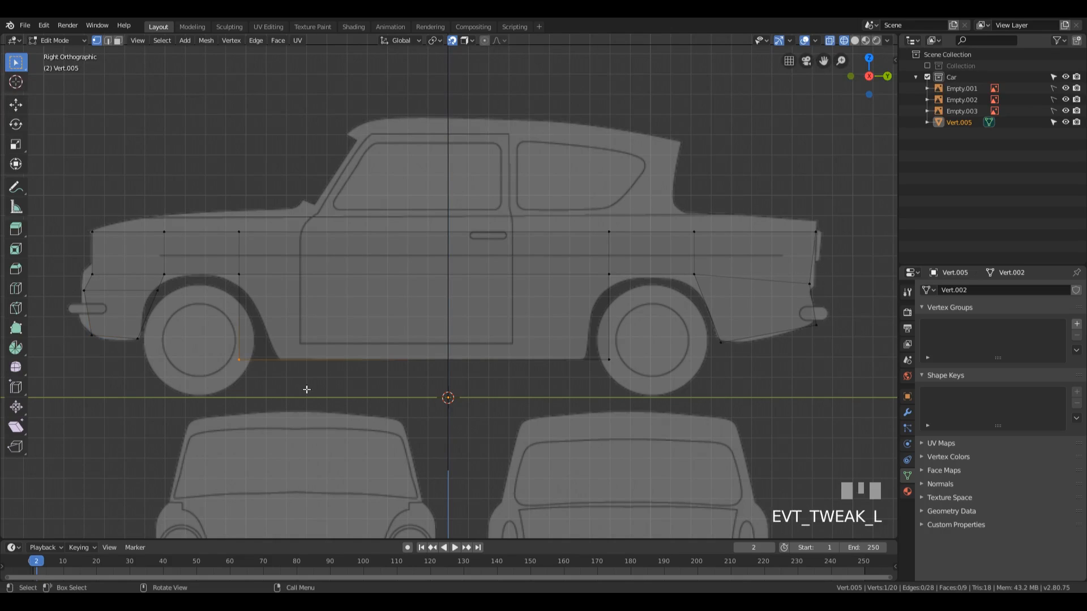
key(g)
key(y)
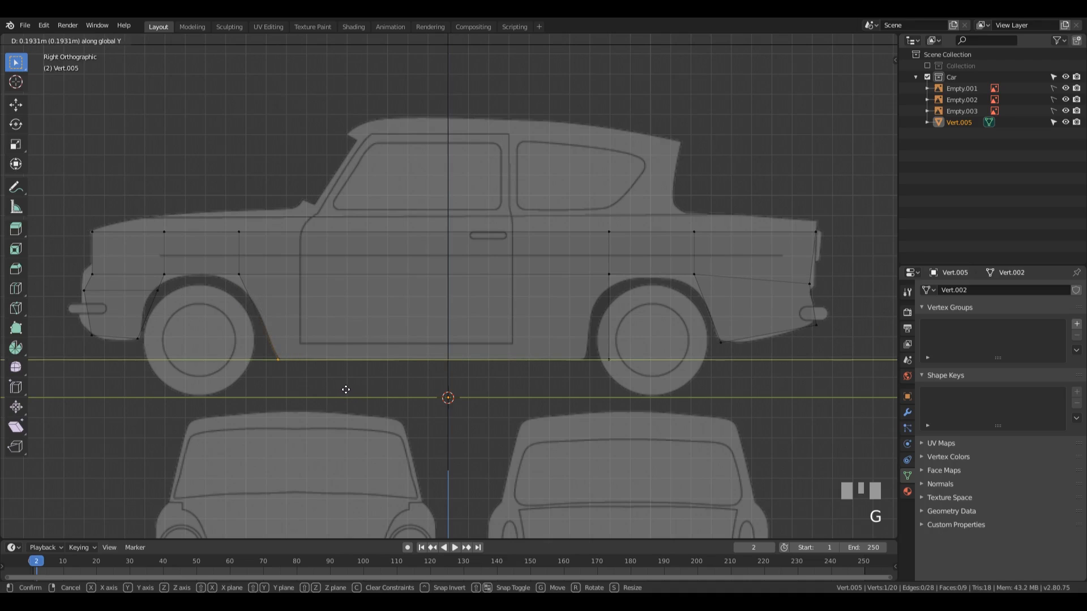
click(346, 389)
Step: Move the sill's rear bottom vertex about -0.132 m in Y to the front edge of the rear wheel arch
drag(595, 347, 655, 379)
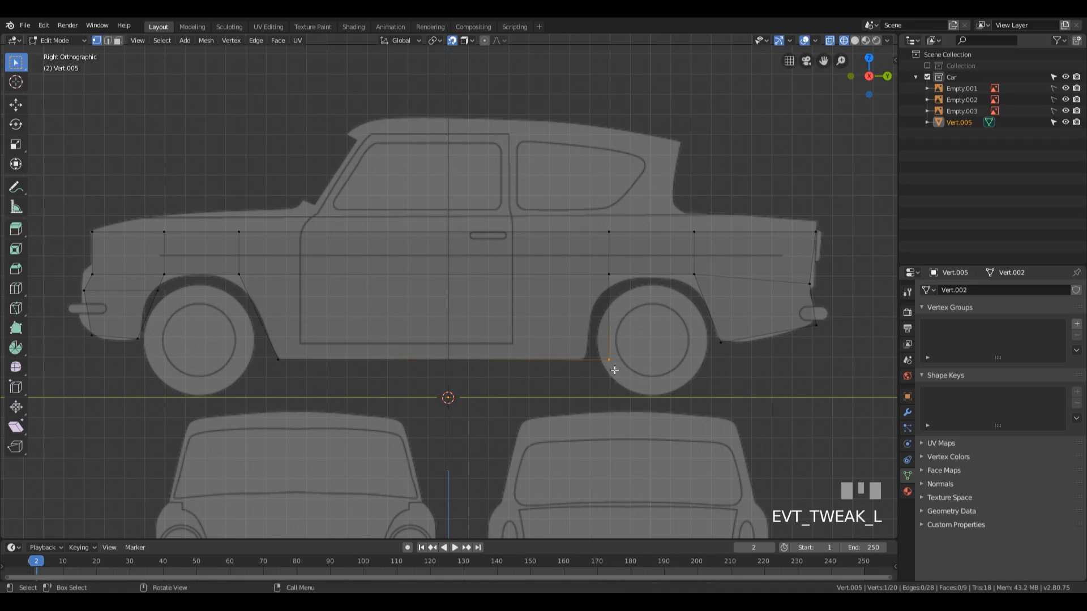
key(g)
key(y)
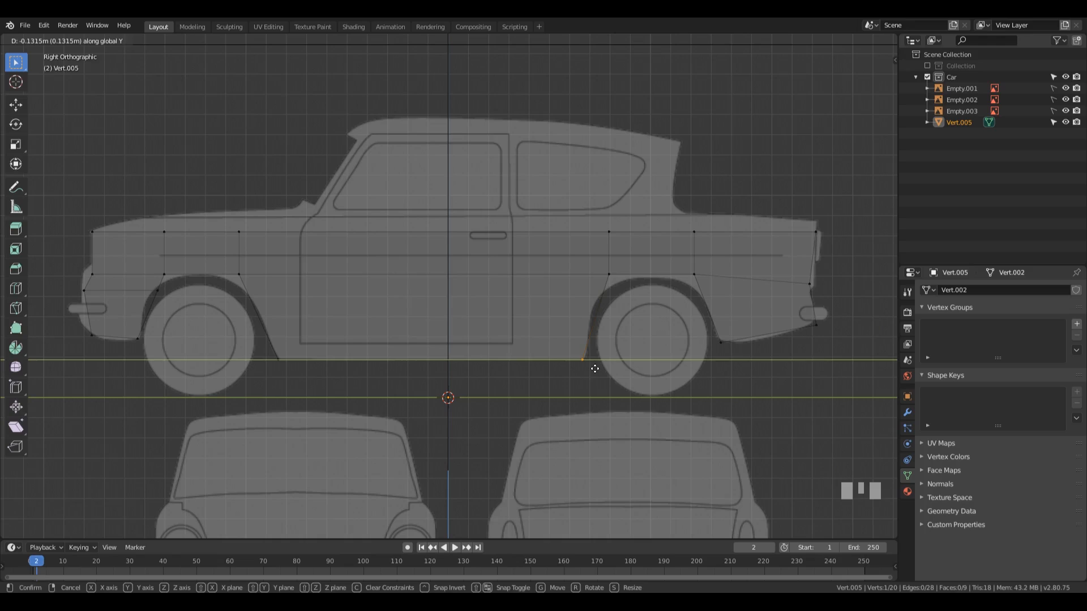
click(595, 369)
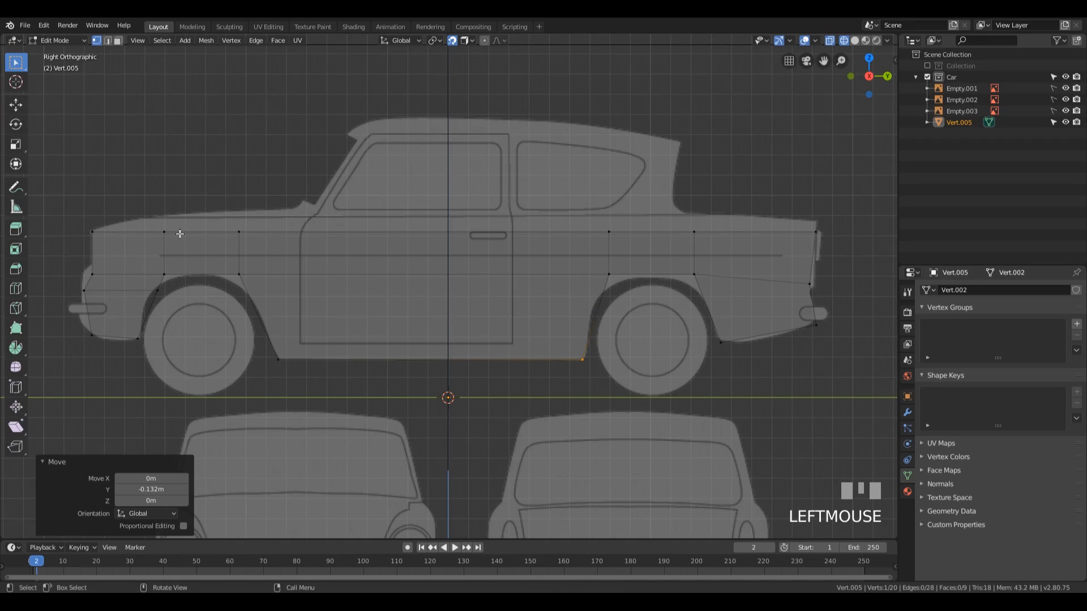
Step: Lower the whole top row of side profile vertices about 0.036 m in Z
key(b)
drag(61, 188, 871, 249)
key(g)
key(z)
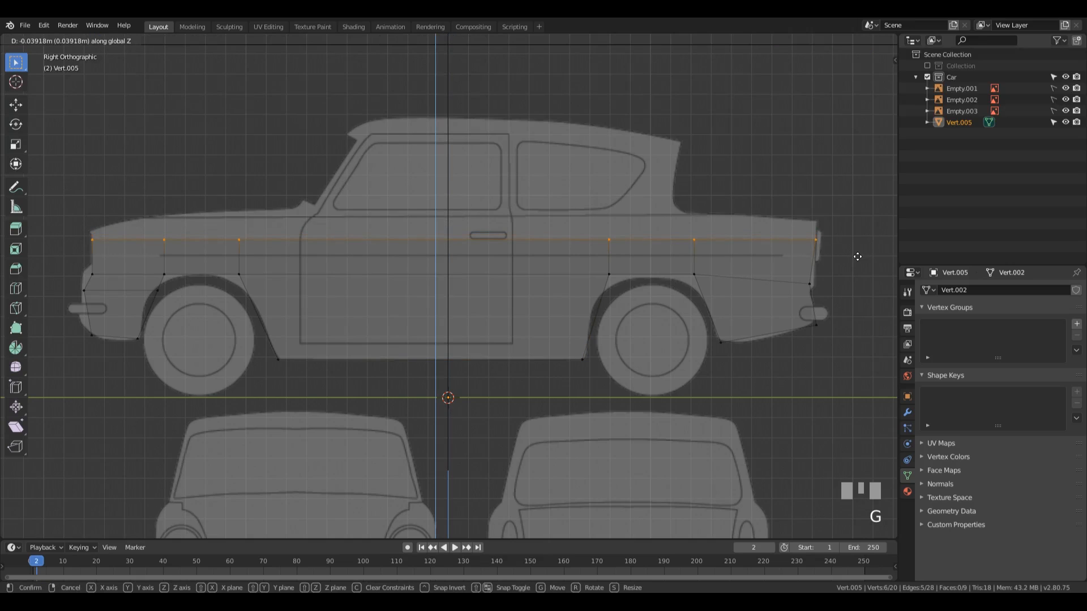
click(856, 254)
Step: Extrude the top row of the side profile up about 0.115 m in Z to the window line
key(e)
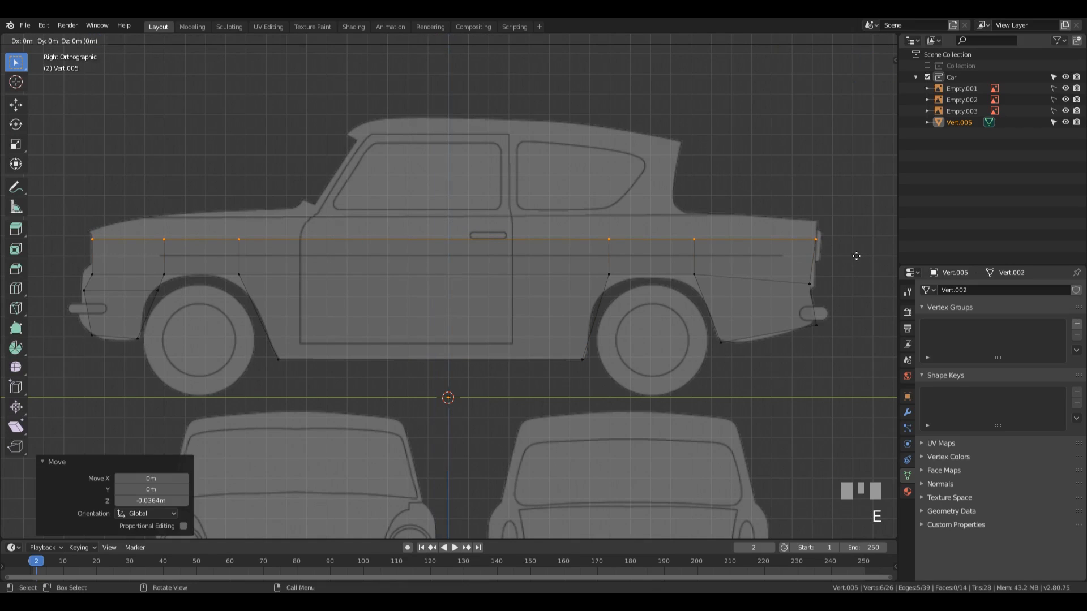
key(z)
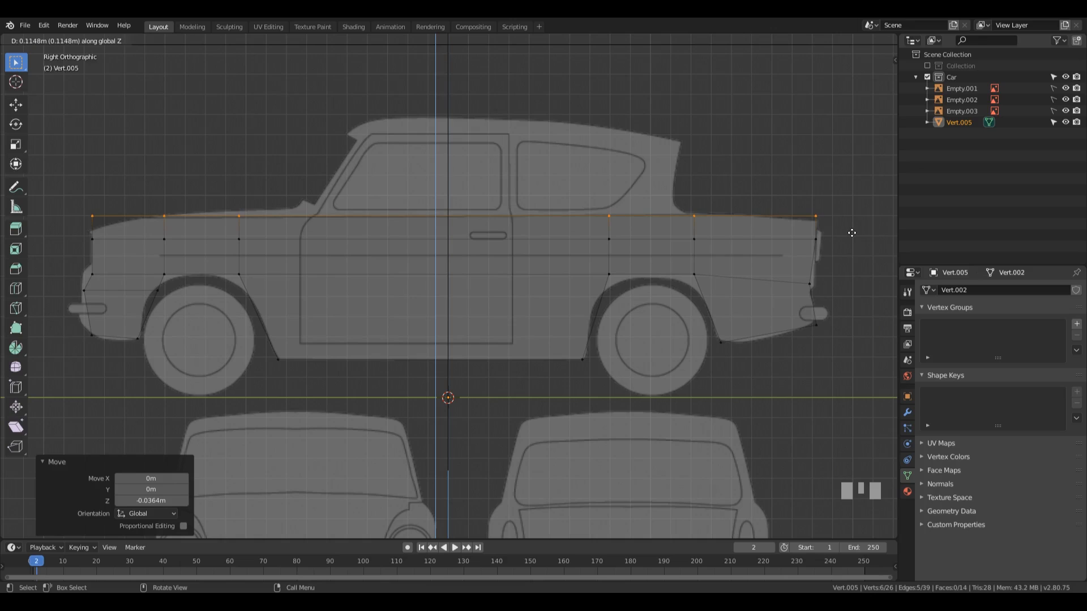
click(393, 231)
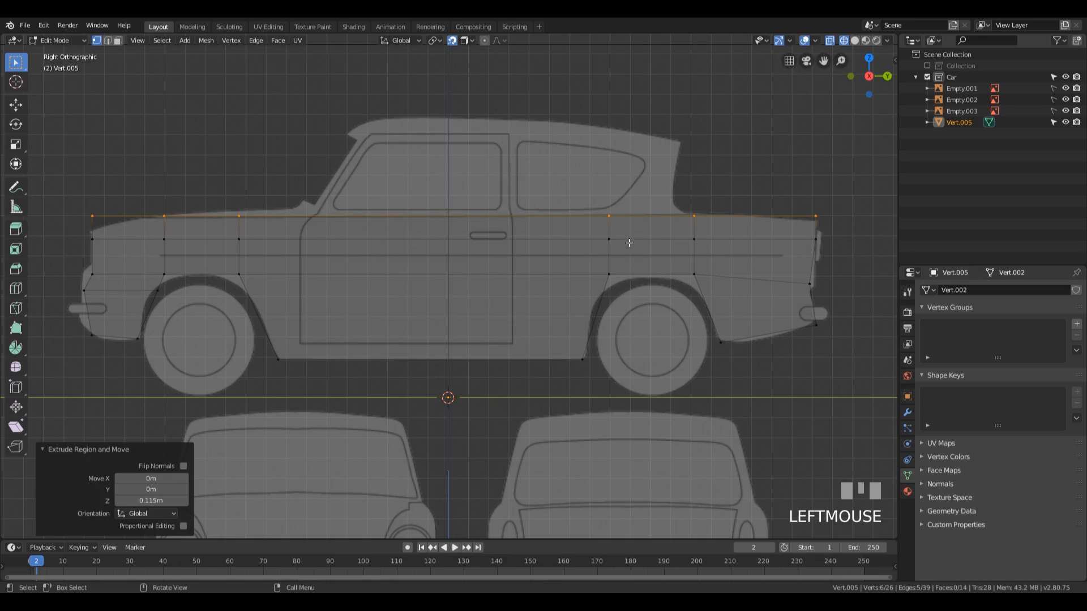
Step: Fit the hood line by lowering its front corner vertex about 0.076 m and the next vertex about 0.025 m in Z
drag(63, 194, 111, 224)
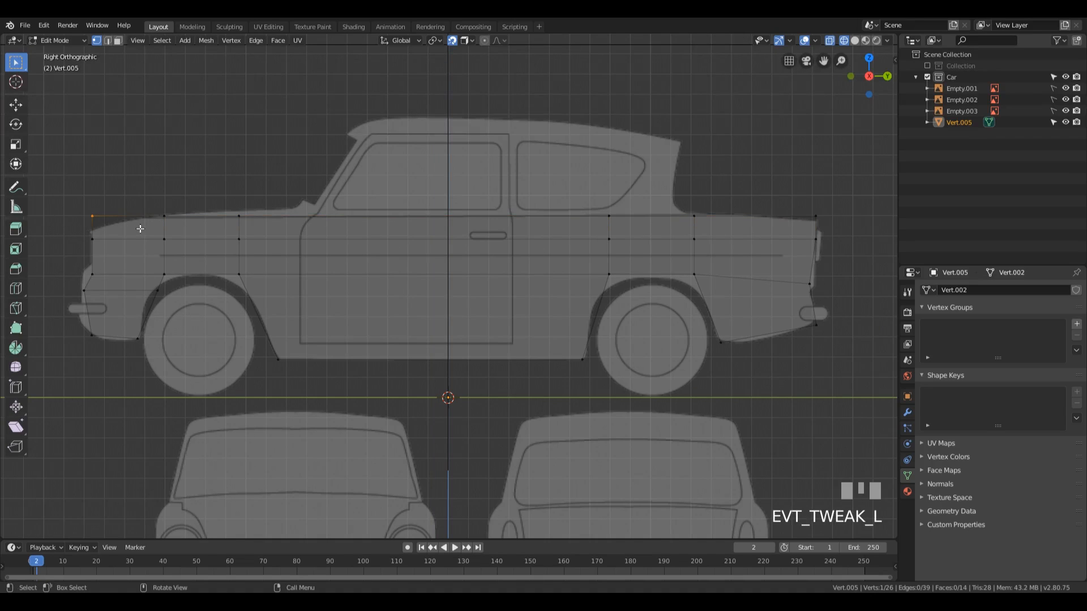
key(g)
key(z)
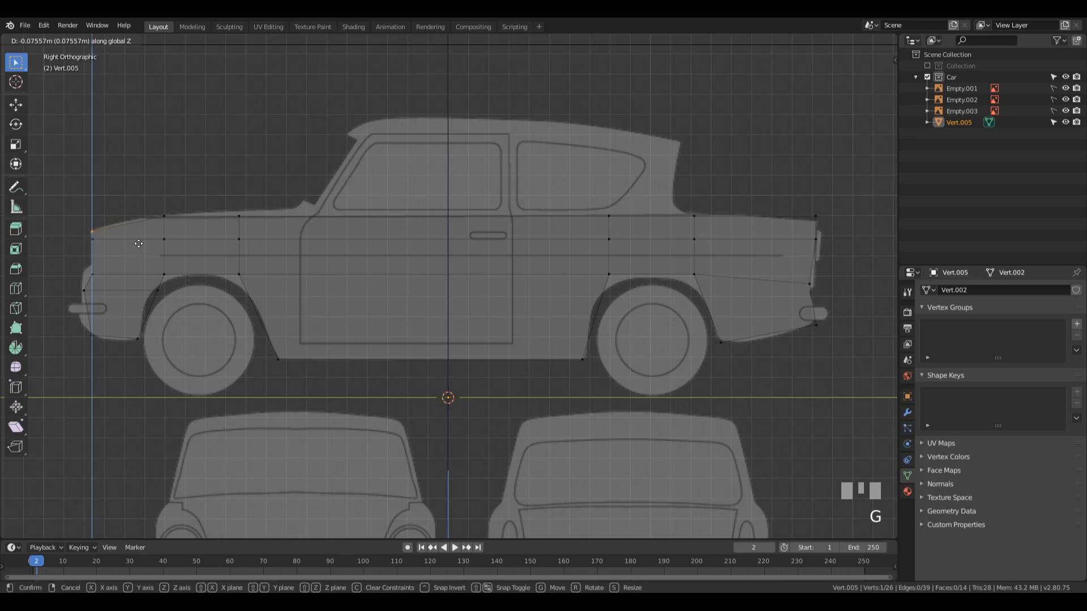
click(139, 243)
drag(139, 177, 192, 222)
key(g)
key(z)
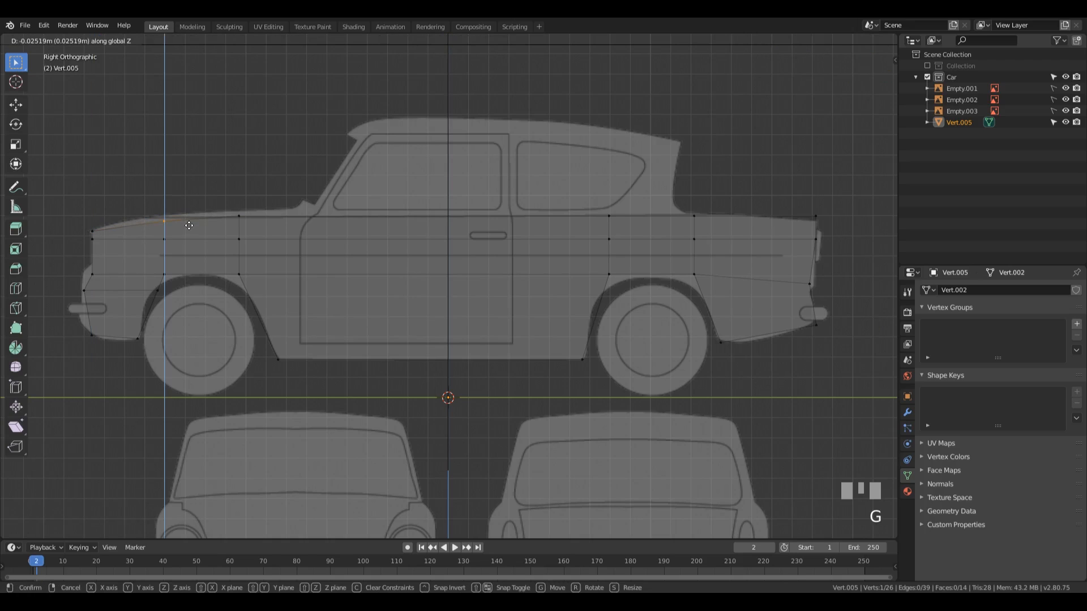
click(189, 226)
Step: Lower the rear top corner vertex about 0.036 m in Z and move the vertex below it about -0.0056 m in Y
drag(764, 177, 837, 224)
key(g)
key(z)
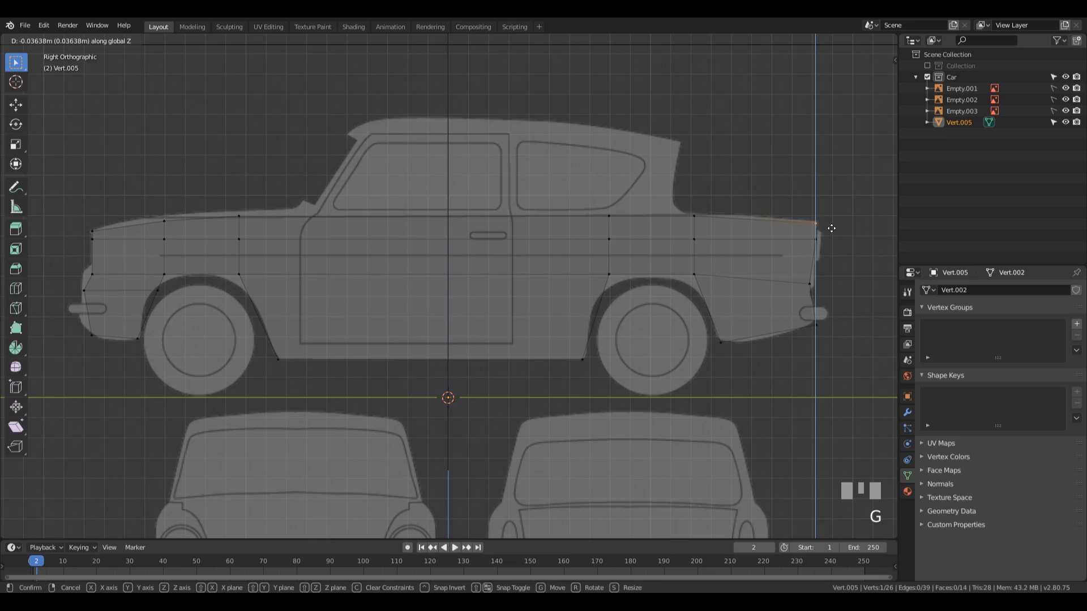
click(831, 226)
click(822, 235)
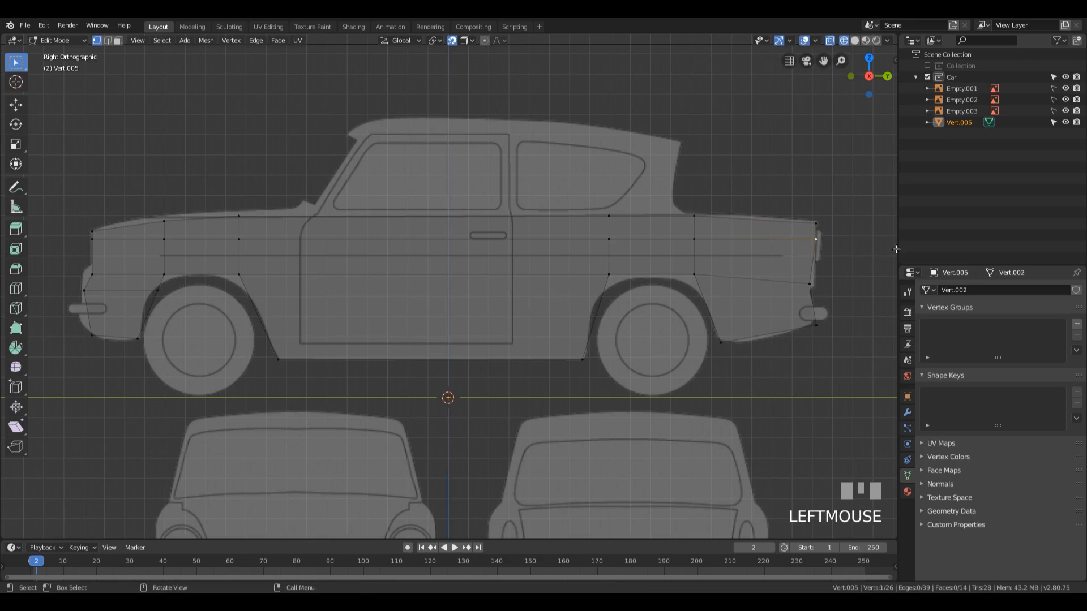
key(g)
key(y)
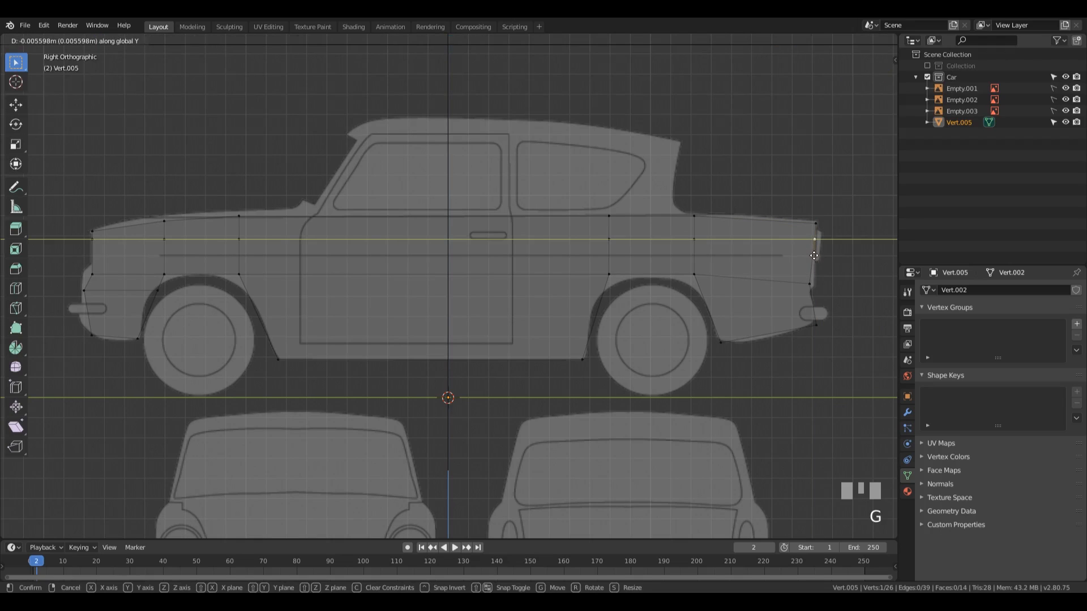
click(813, 255)
click(848, 267)
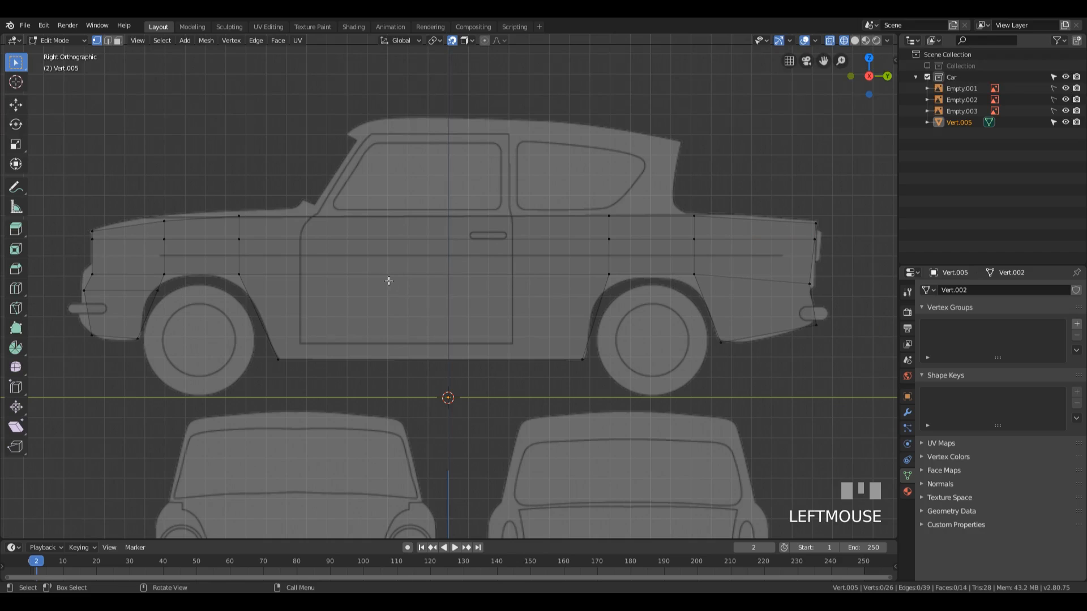
Step: Select the entire side profile mesh and, in front view, move it about 0.702 m in X to the car's side
scroll(389, 280, down, 2)
middle_drag(381, 252, 606, 288)
scroll(568, 293, down, 2)
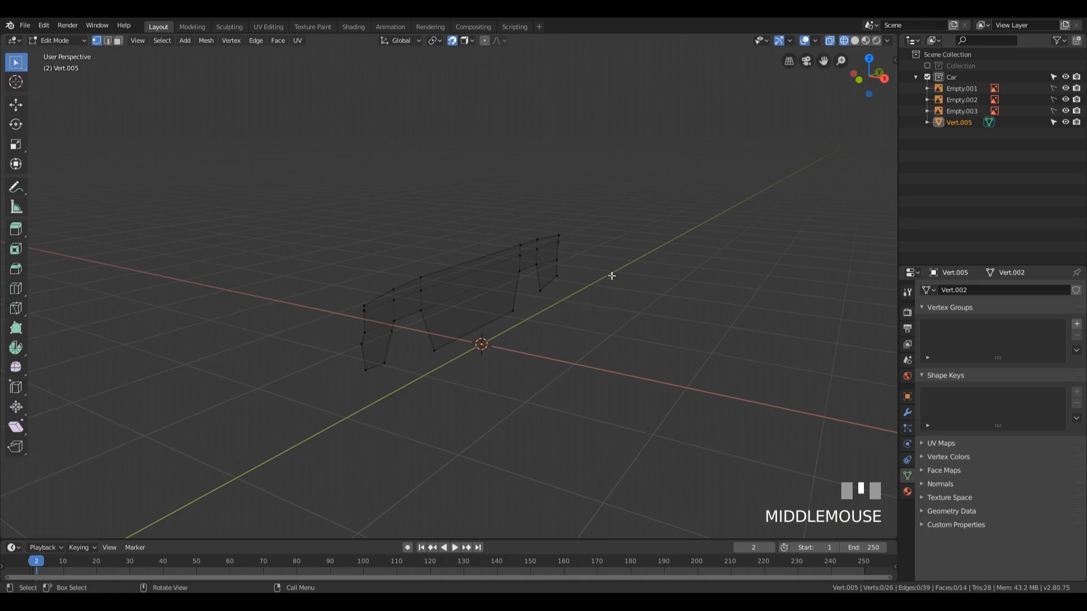
drag(260, 156, 670, 413)
middle_drag(633, 373, 653, 323)
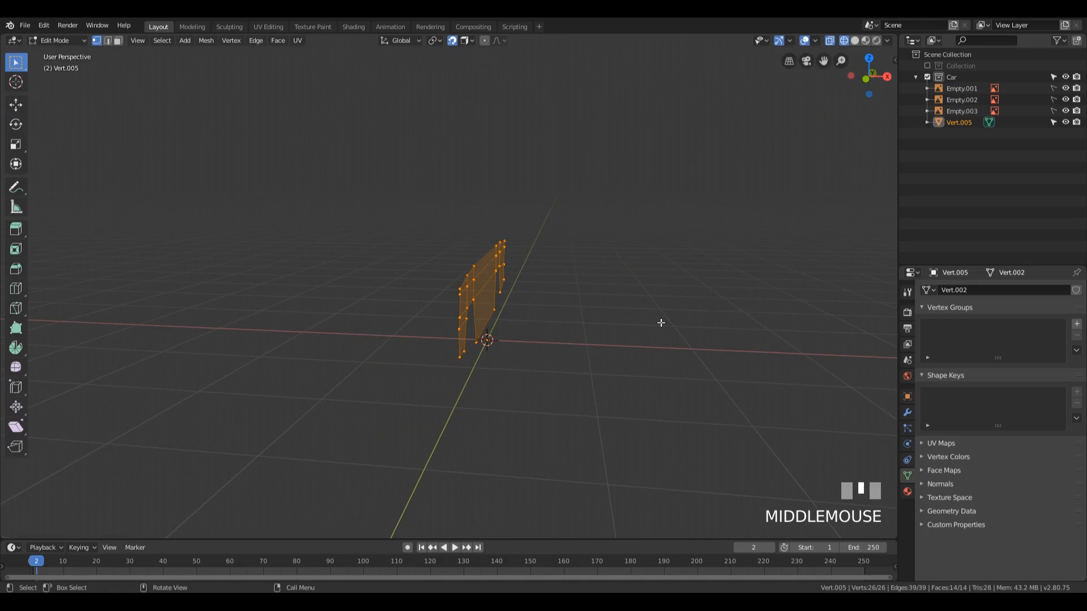
key(KP_1)
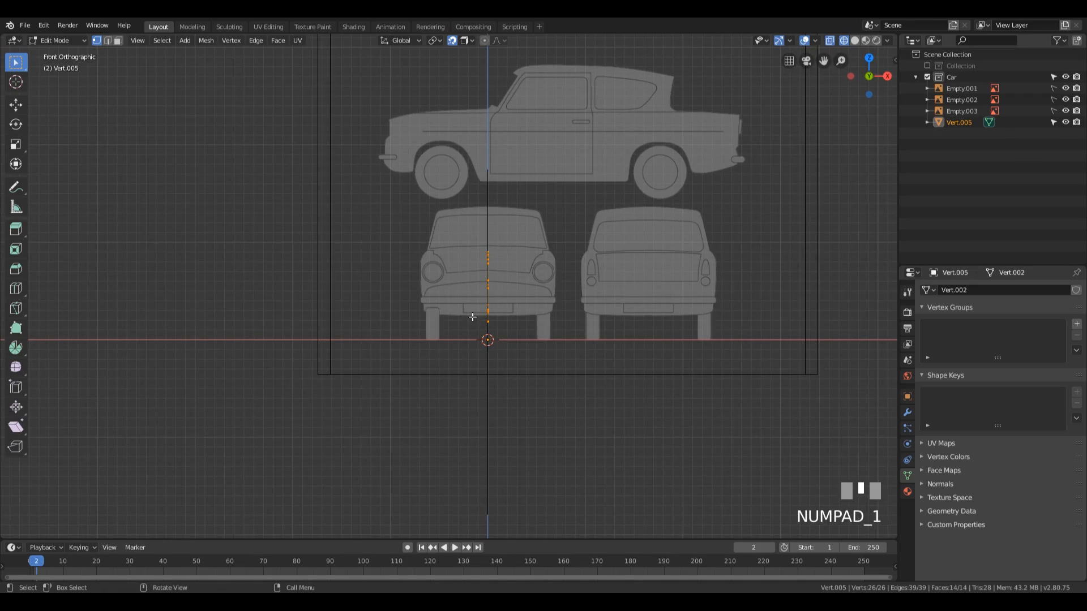
key(g)
key(x)
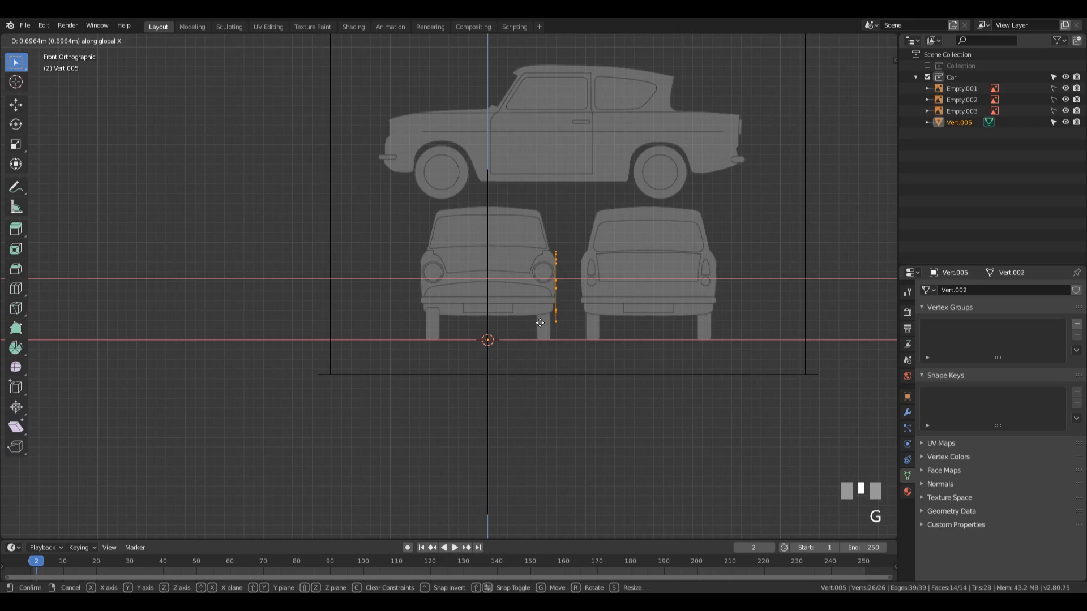
click(541, 323)
Step: Fine-tune the side profile against the front blueprint's widest edge by moving it -0.00675 m in X
scroll(698, 260, up, 7)
shift+middle_drag(699, 261, 437, 259)
scroll(509, 249, up, 3)
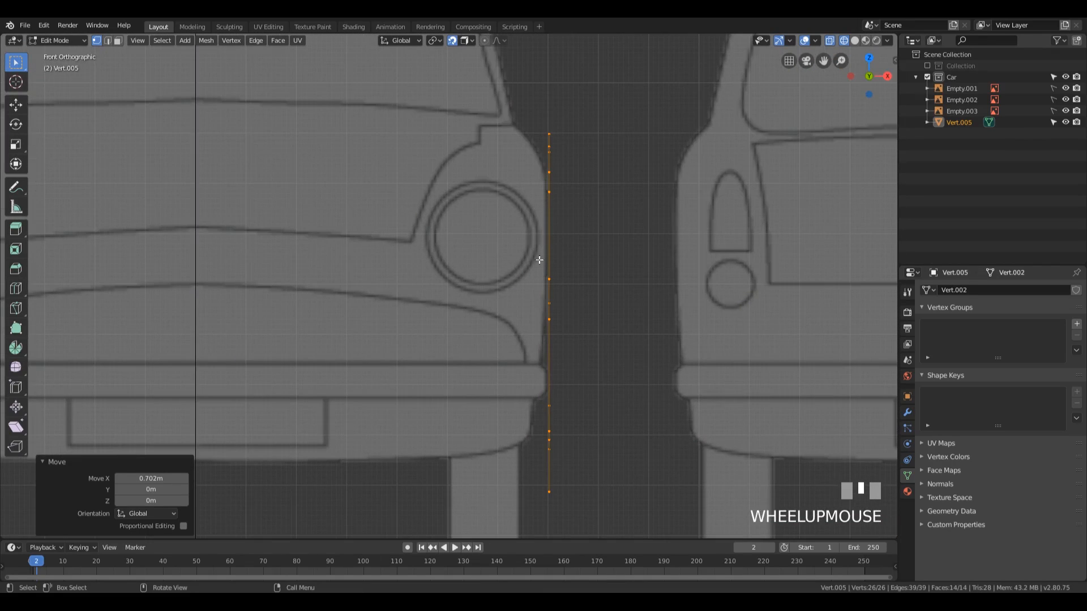
key(g)
key(x)
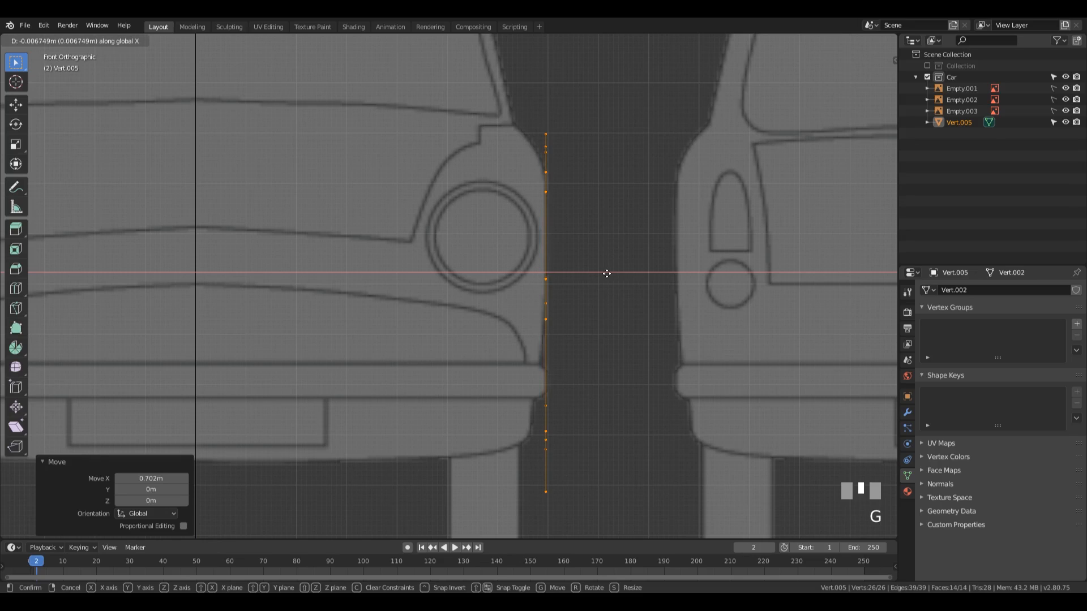
click(606, 273)
scroll(600, 256, down, 4)
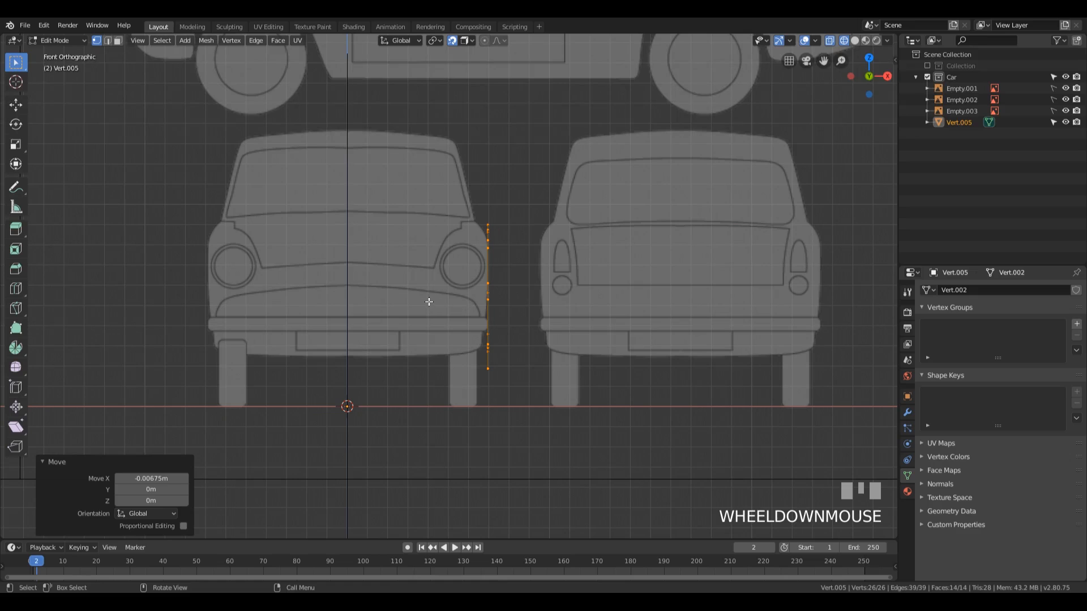
Step: Add a Mirror modifier across the X axis to the side profile mesh
middle_drag(536, 224, 589, 269)
scroll(588, 268, down, 5)
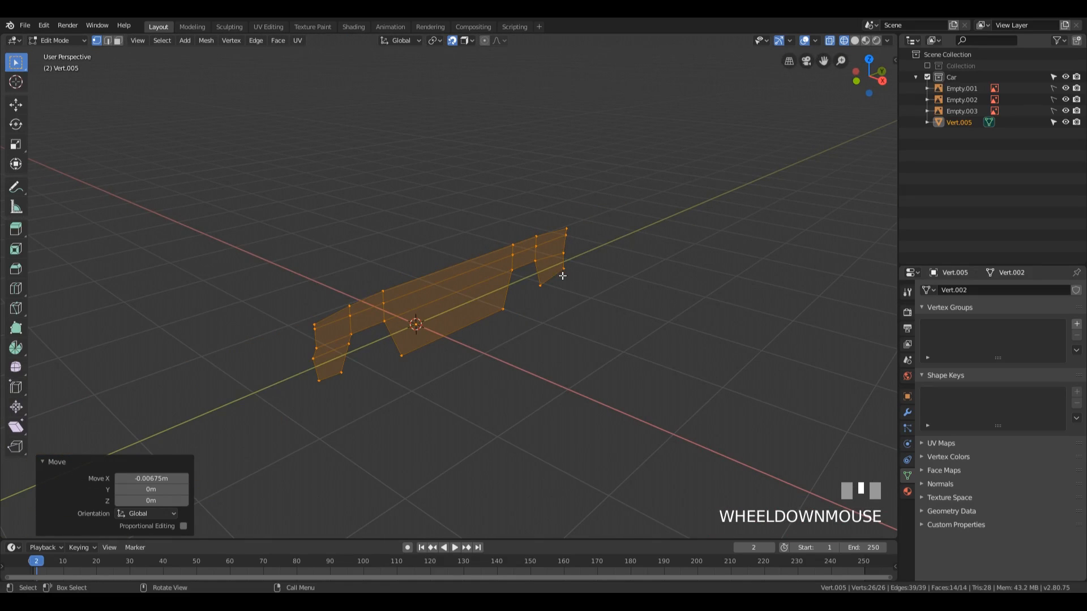
click(906, 413)
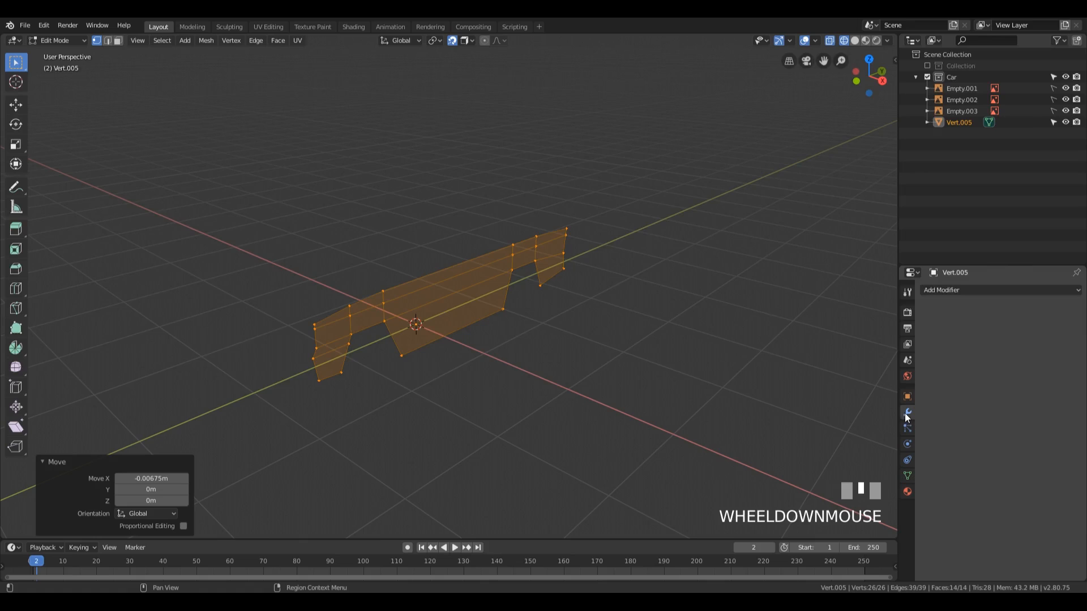
click(934, 290)
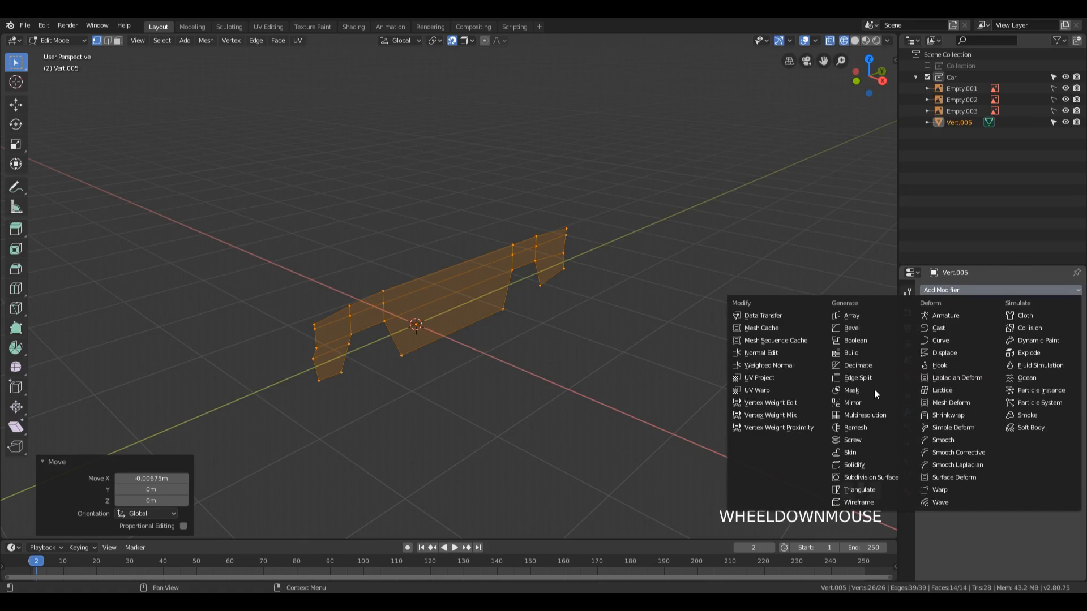
click(865, 401)
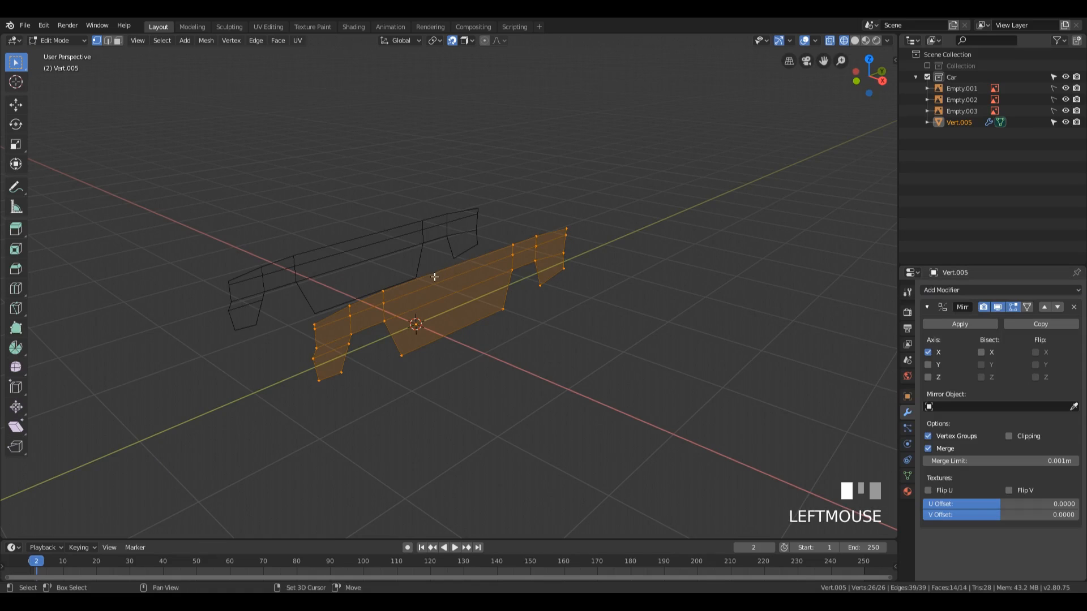
shift+middle_drag(434, 277, 510, 285)
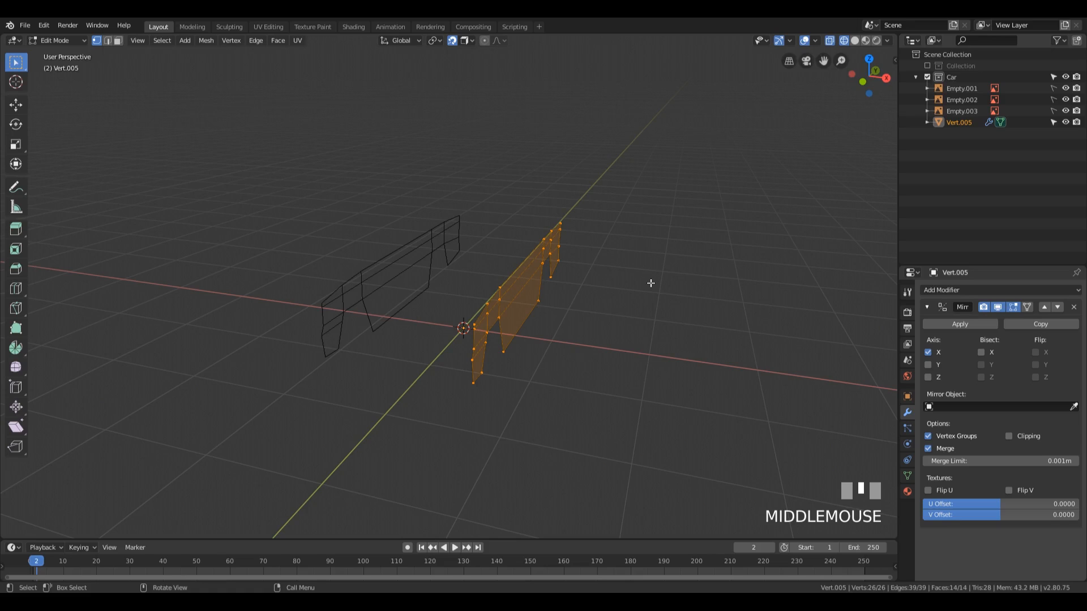
Step: Try to slope the side panel's top edge inward by moving its six vertices -0.0415 m in X
middle_drag(622, 195, 511, 293)
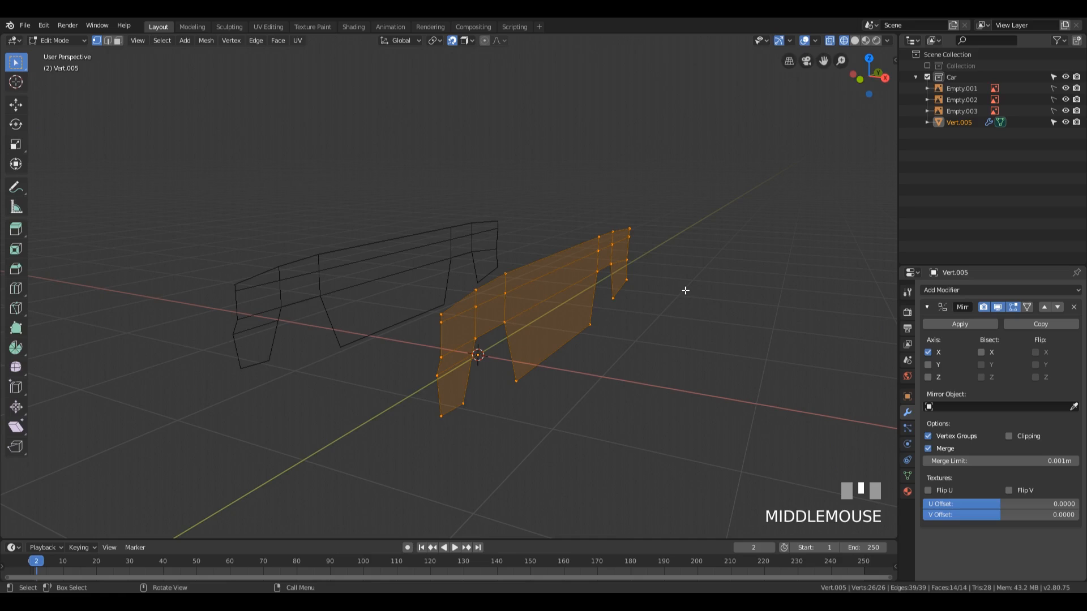
middle_drag(685, 289, 737, 247)
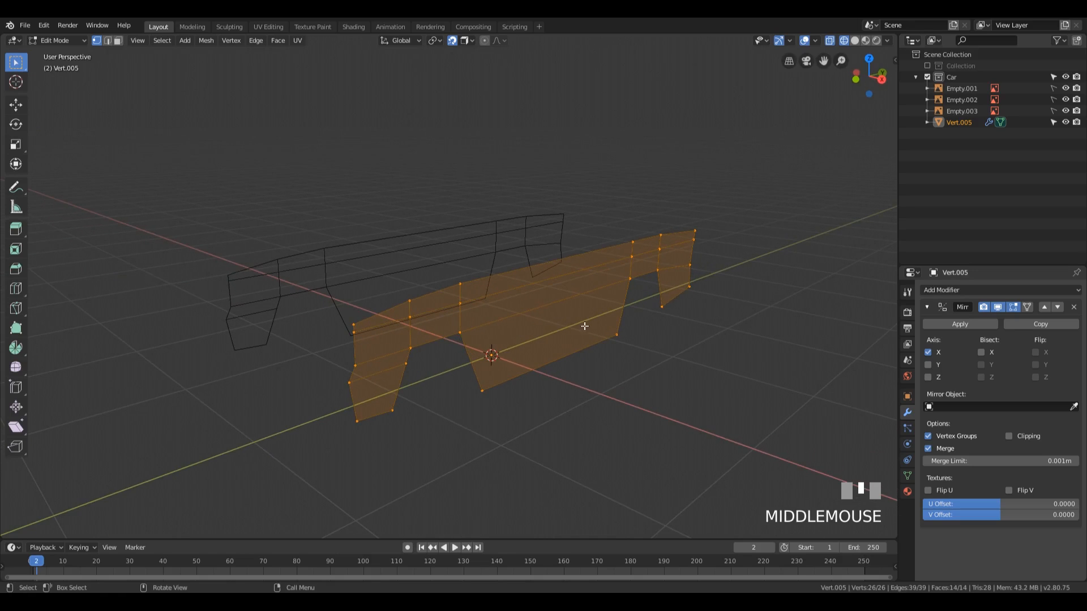
middle_drag(583, 323, 561, 328)
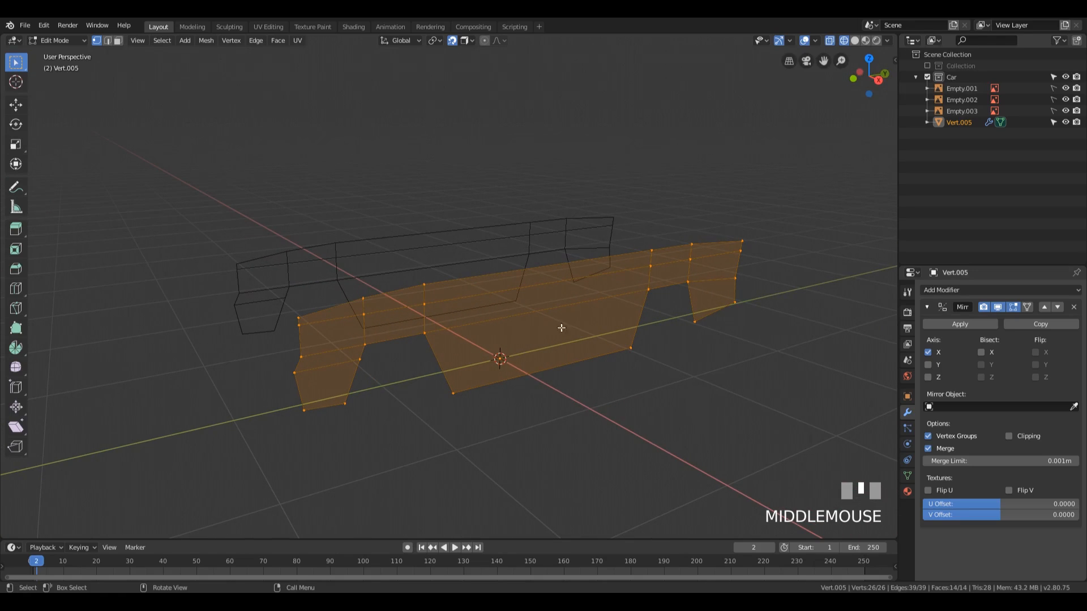
click(302, 323)
ctrl+click(741, 243)
middle_drag(740, 243, 506, 378)
key(g)
key(x)
click(611, 388)
scroll(533, 363, up, 2)
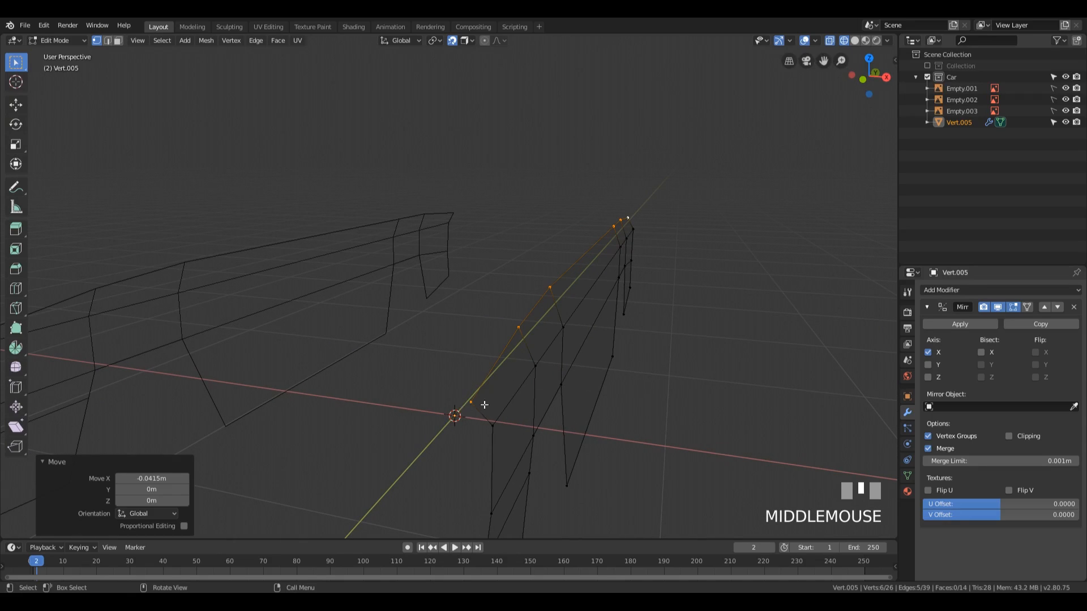
Step: Inspect the slanted upper faces in solid shading with one face selected, and undo the top-edge move
key(z)
key(3)
click(507, 384)
middle_drag(507, 383, 552, 417)
scroll(571, 359, up, 1)
scroll(538, 439, down, 1)
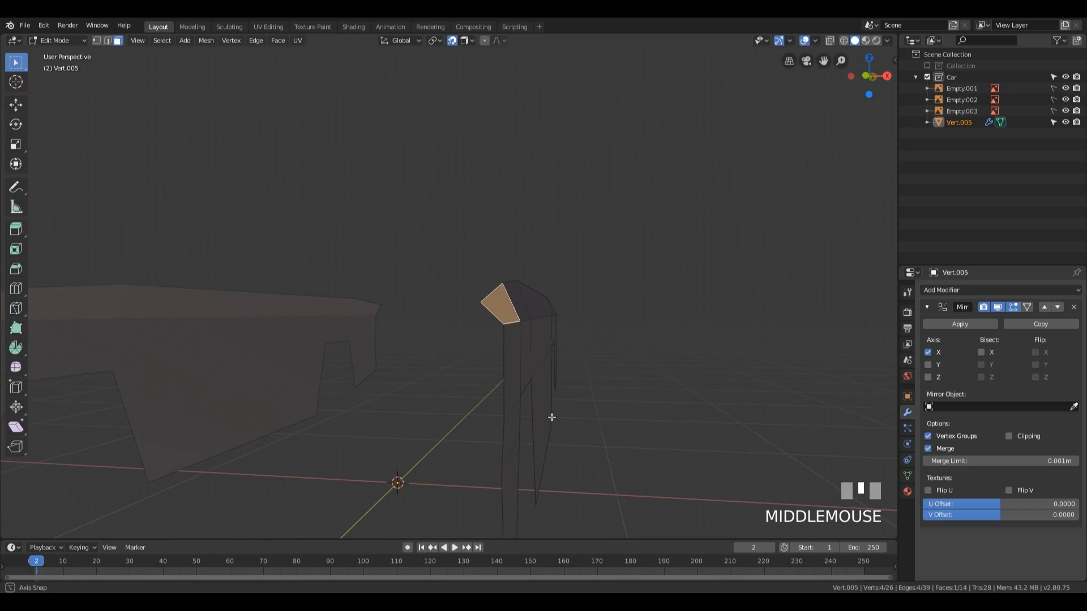
key(ctrl+t)
mouse_move(577, 359)
middle_down()
mouse_move(522, 371)
mouse_move(633, 411)
mouse_move(594, 400)
mouse_move(620, 393)
mouse_move(551, 369)
mouse_move(636, 347)
mouse_move(545, 347)
mouse_move(594, 340)
mouse_move(572, 355)
middle_up()
scroll(636, 396, down, 1)
key(ctrl+z)
key(ctrl+z)
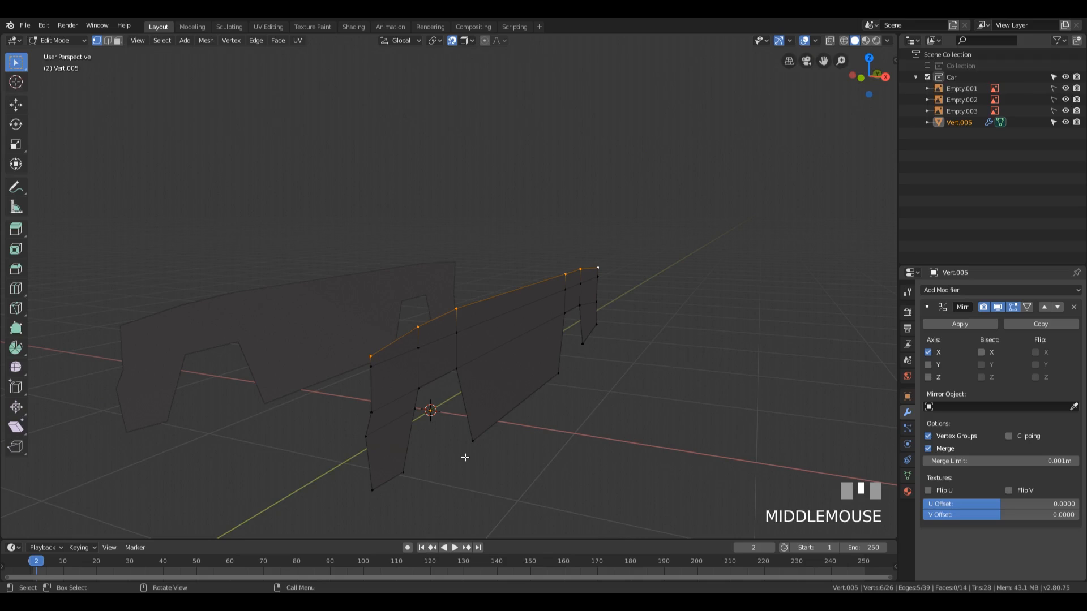
Step: Snap the 3D cursor to the long middle edge just below the side panel's top edge
key(2)
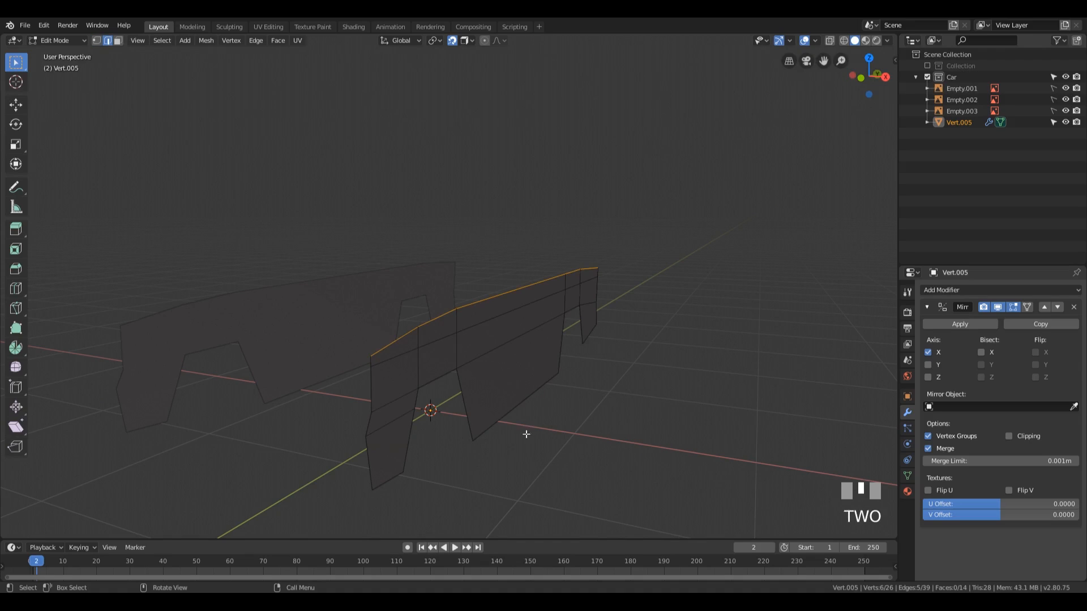
click(501, 315)
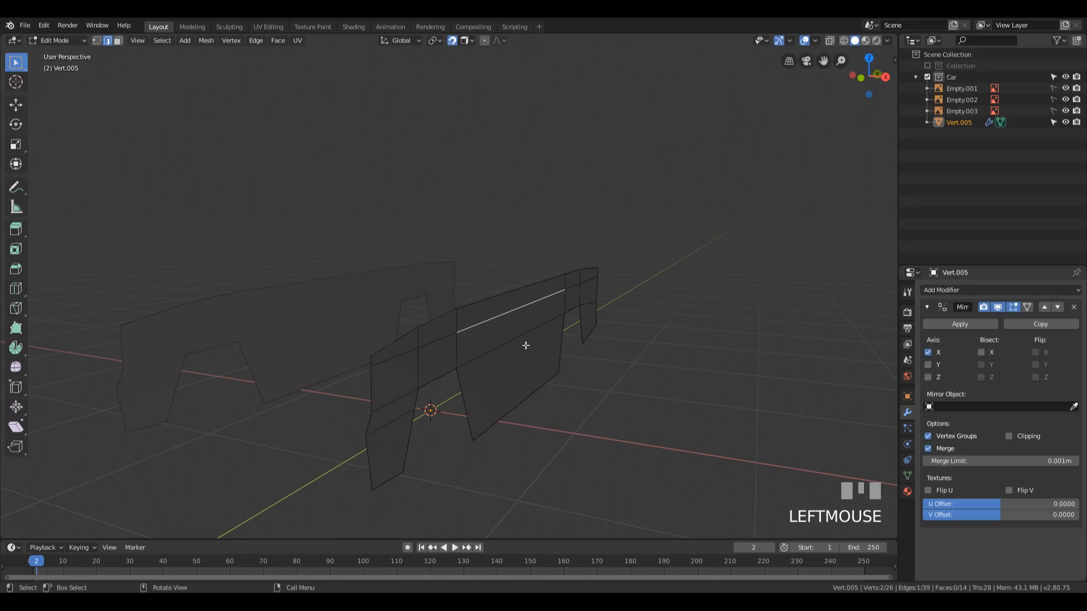
key(shift+s)
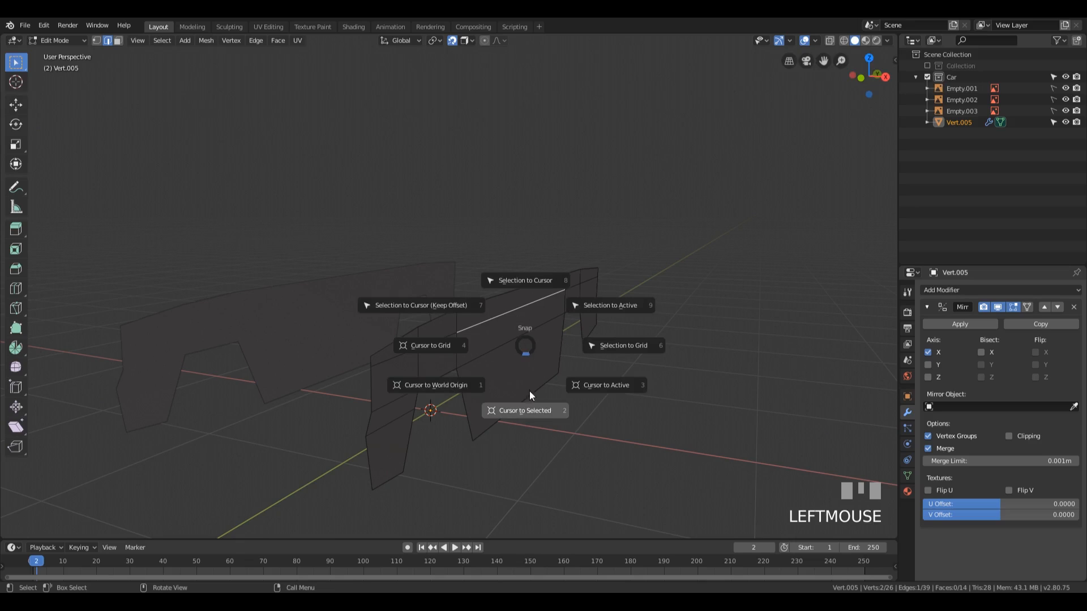
click(527, 413)
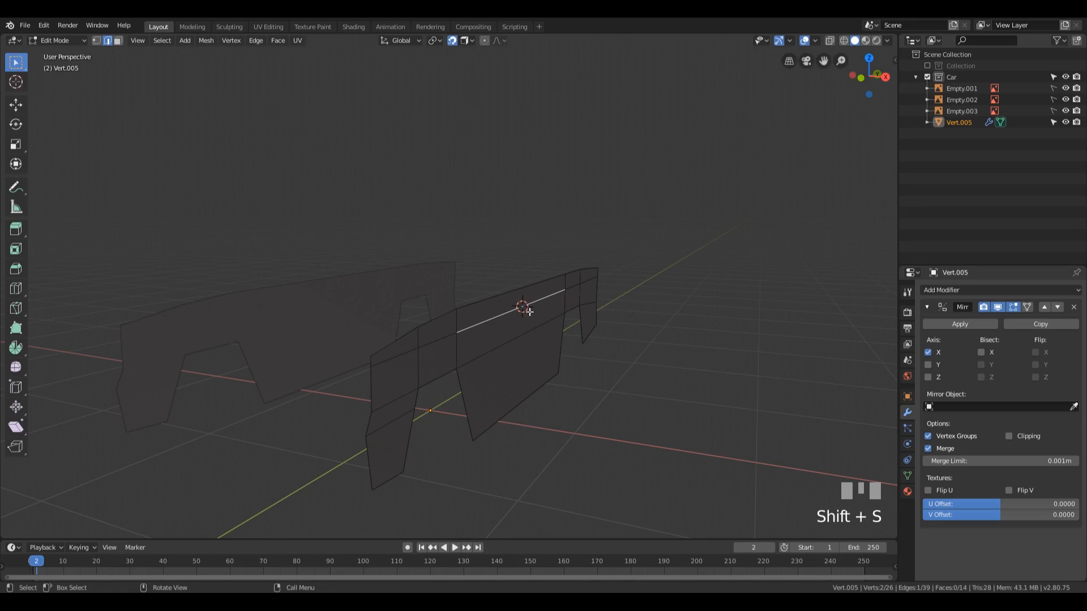
Step: Set the pivot point to 3D Cursor and turn snapping off
click(433, 40)
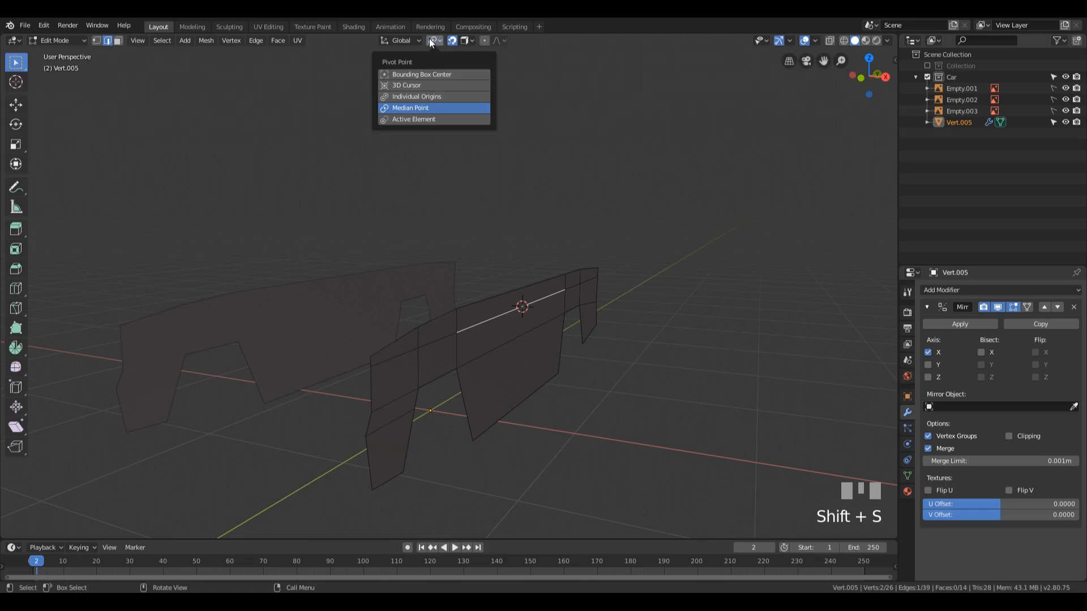
click(414, 87)
key(shift+Tab)
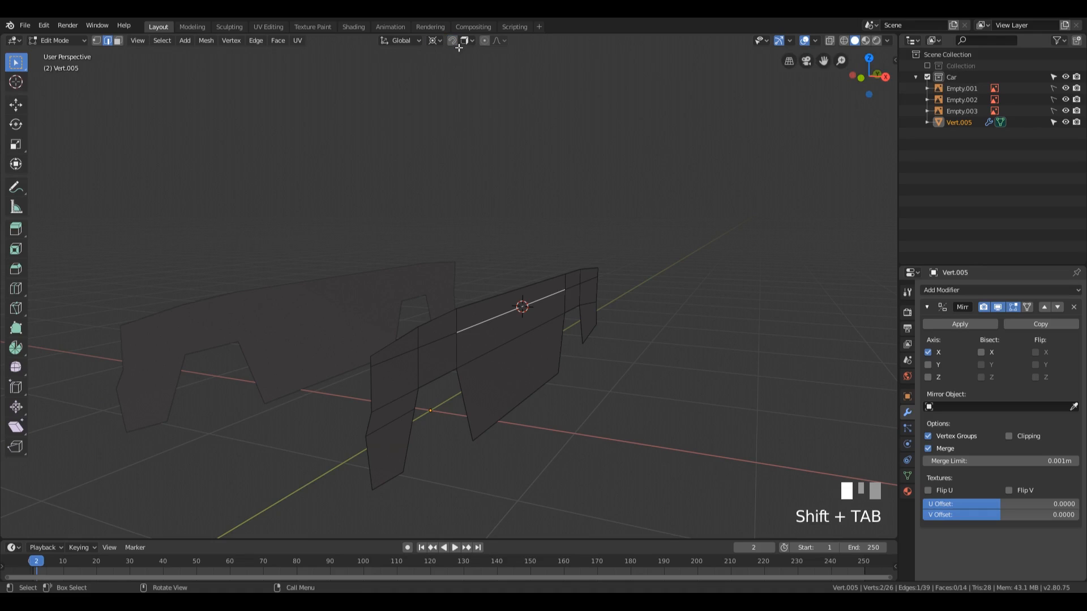
Step: Select the side panel's whole top edge path from front to rear
mouse_move(495, 304)
middle_down()
mouse_move(587, 291)
mouse_move(566, 289)
mouse_move(514, 316)
middle_up()
click(342, 318)
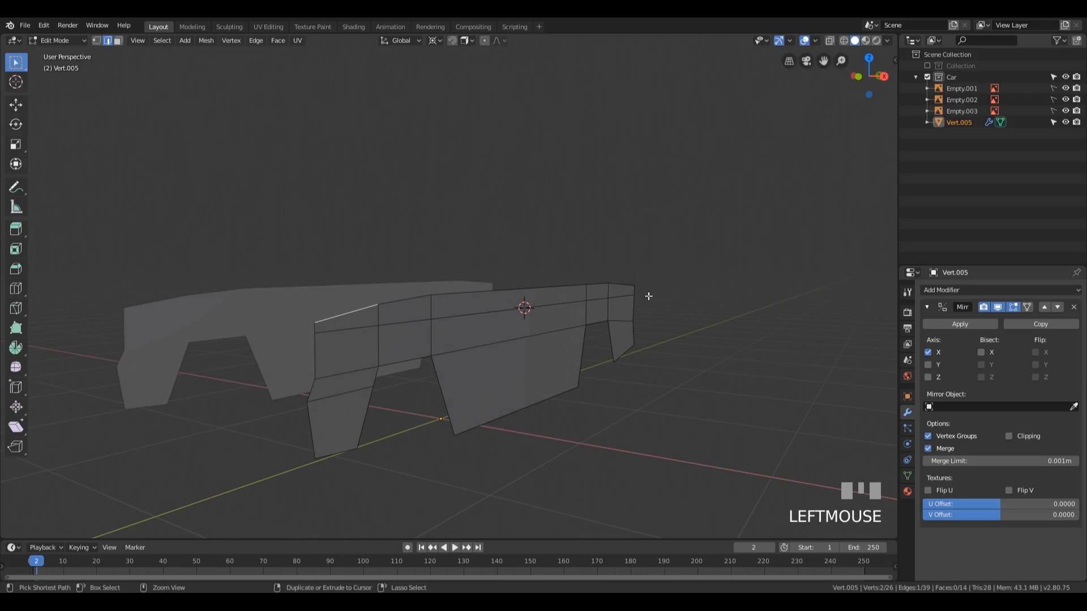
ctrl+click(620, 283)
middle_drag(463, 395, 549, 389)
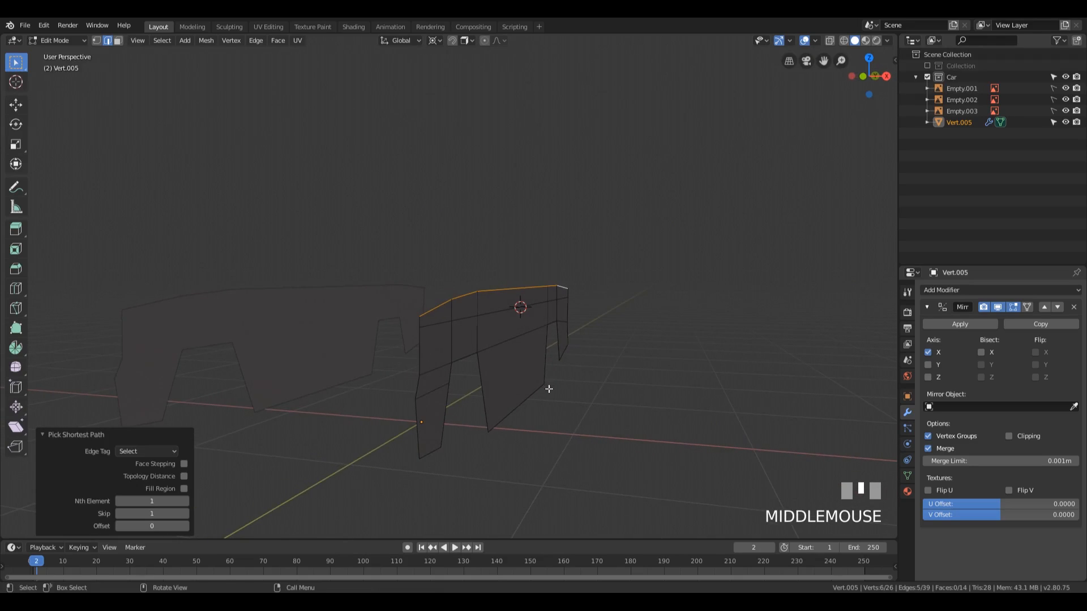
key(r)
key(y)
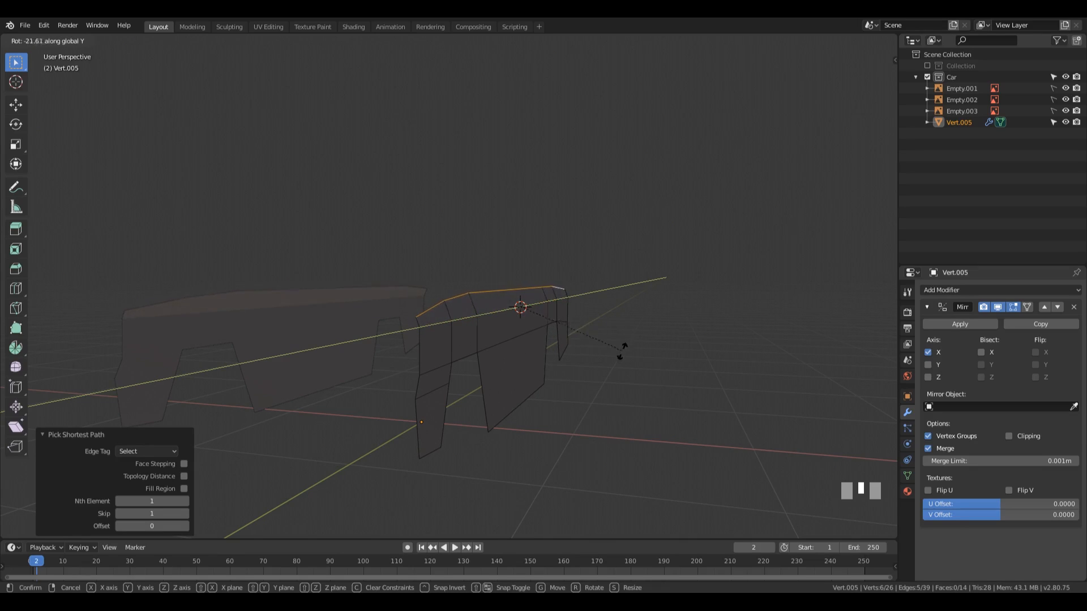
key(Escape)
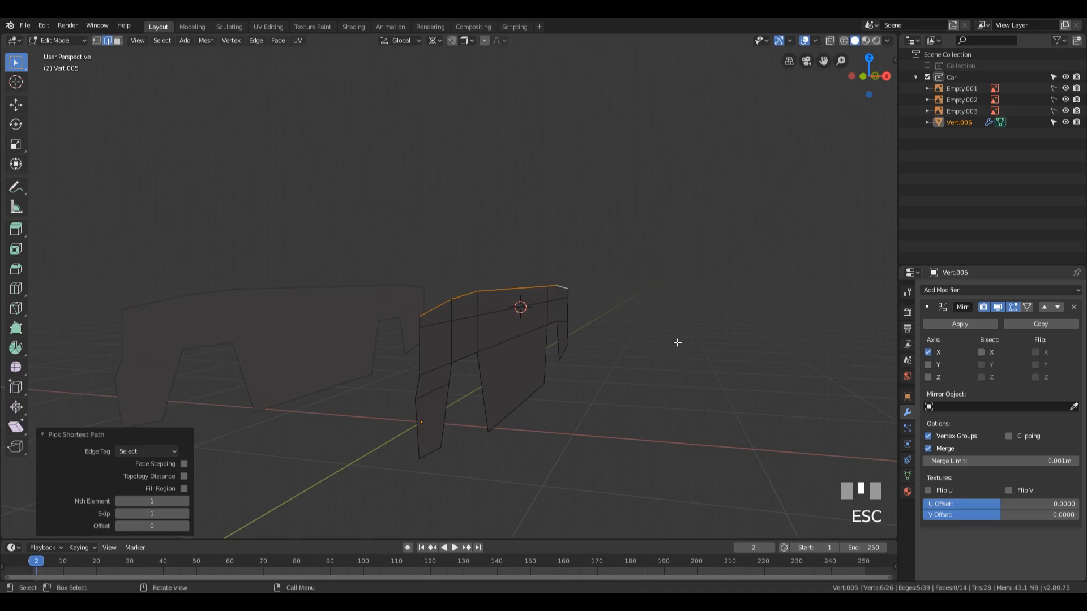
Step: In front view, rotate the selected top edge path -21.5° about the 3D cursor to follow the blueprint's shoulder curve
key(KP_1)
scroll(589, 315, up, 3)
shift+middle_drag(589, 315, 543, 296)
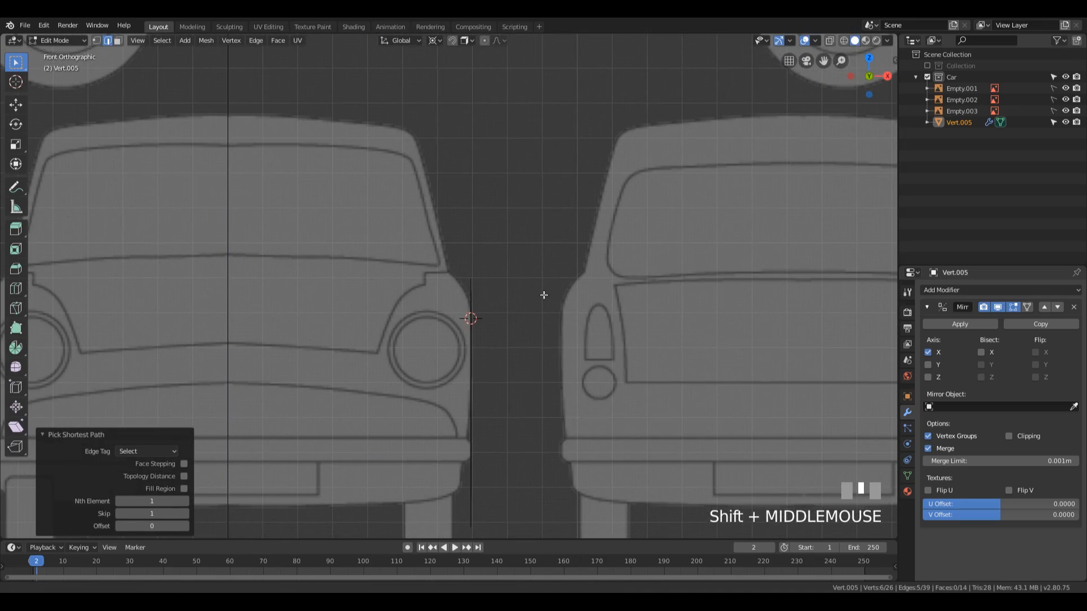
scroll(547, 295, up, 1)
scroll(546, 301, up, 1)
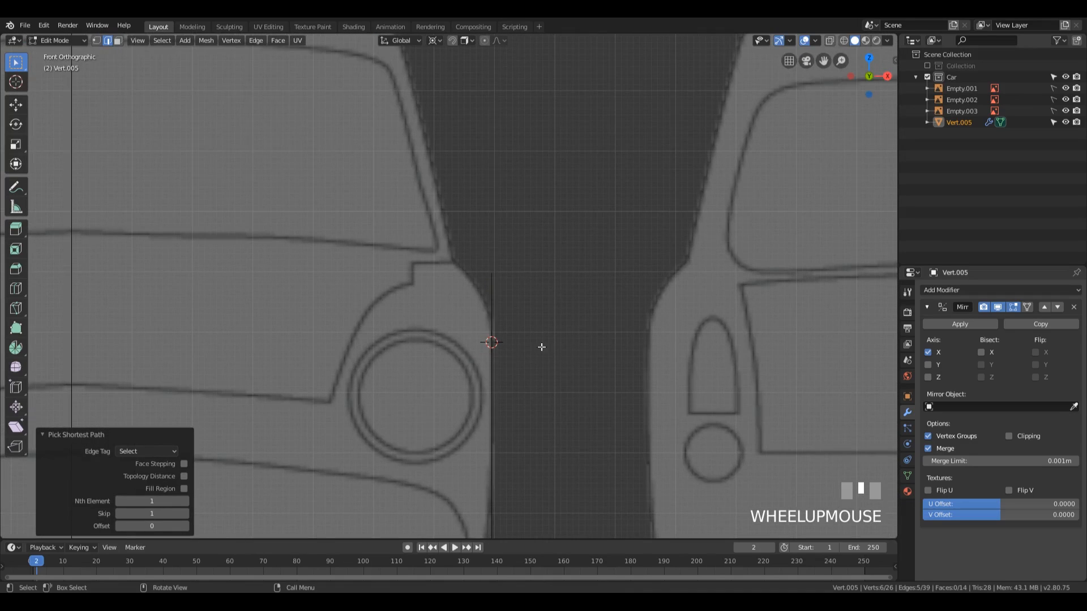
scroll(512, 350, down, 2)
scroll(511, 350, down, 2)
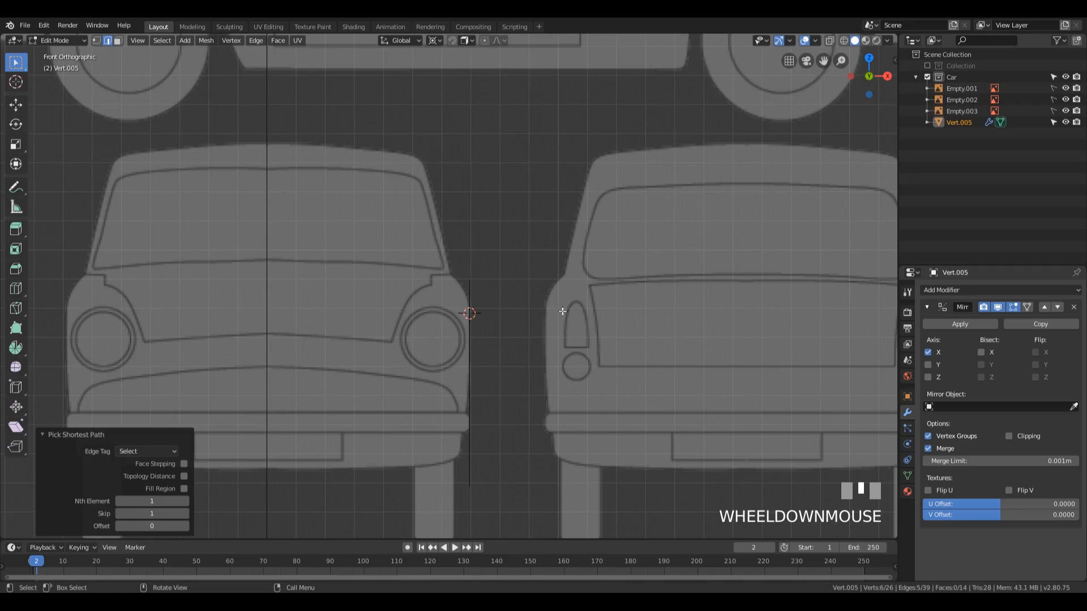
key(r)
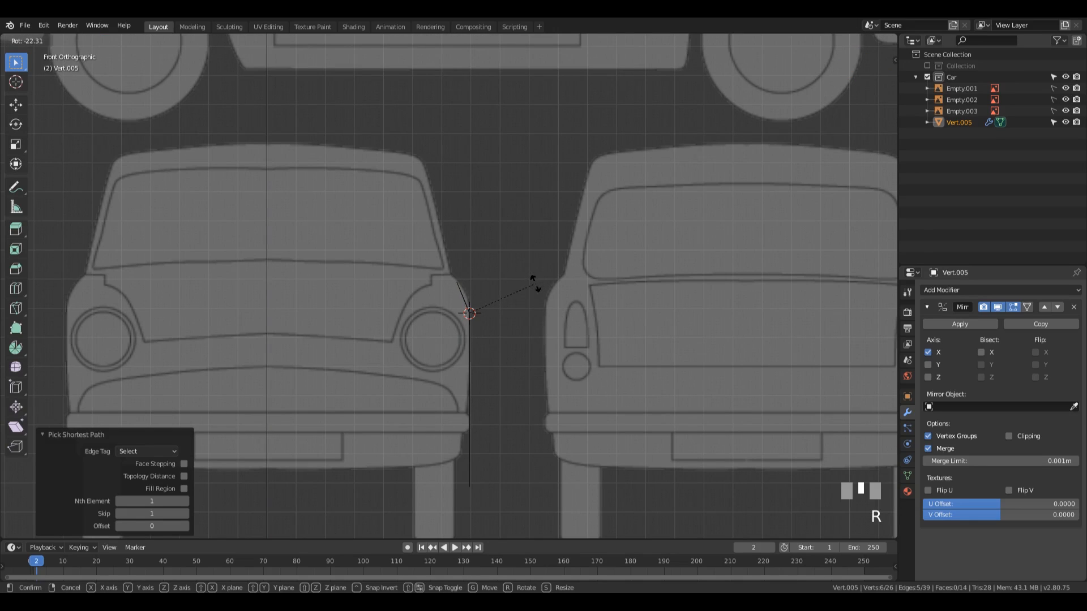
click(533, 284)
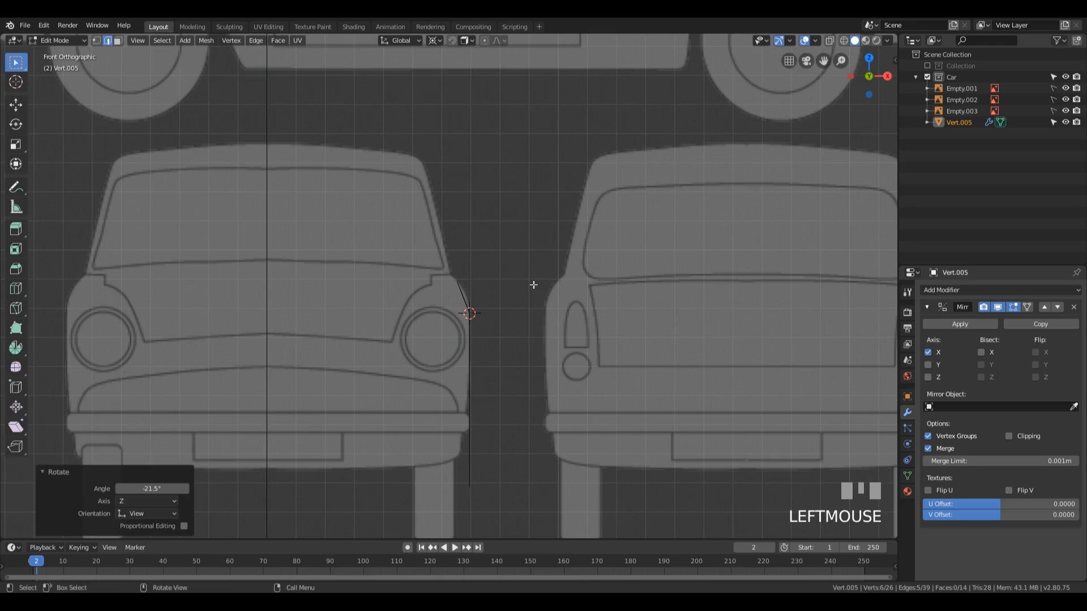
Step: Snap the 3D cursor to the side panel's lower horizontal edge between the two wheel arches
scroll(512, 369, down, 1)
middle_drag(570, 342, 492, 349)
click(519, 360)
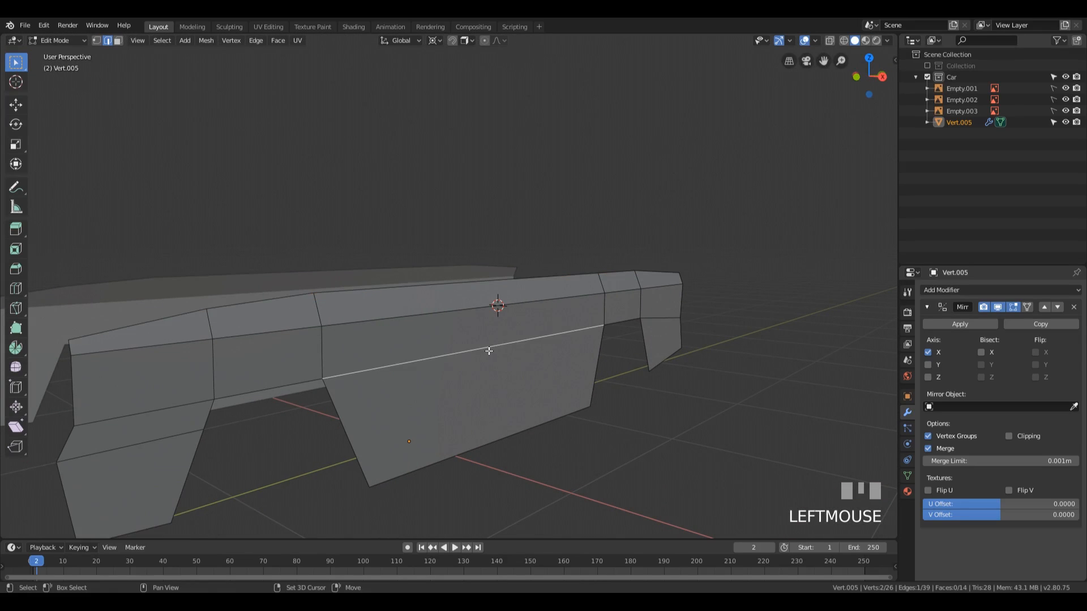
key(shift+s)
middle_drag(541, 391, 498, 461)
scroll(517, 440, down, 1)
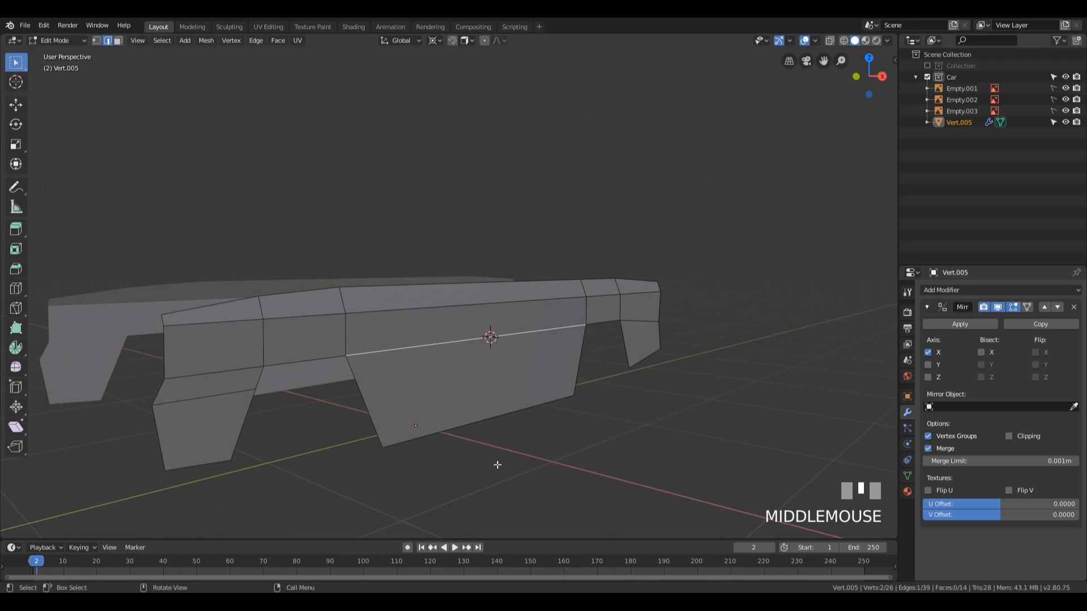
Step: Select the panel's three bottom edges plus the edge above the front one, and rotate them 6.61° inward in front view
mouse_move(369, 477)
middle_down()
mouse_move(433, 459)
mouse_move(358, 461)
middle_up()
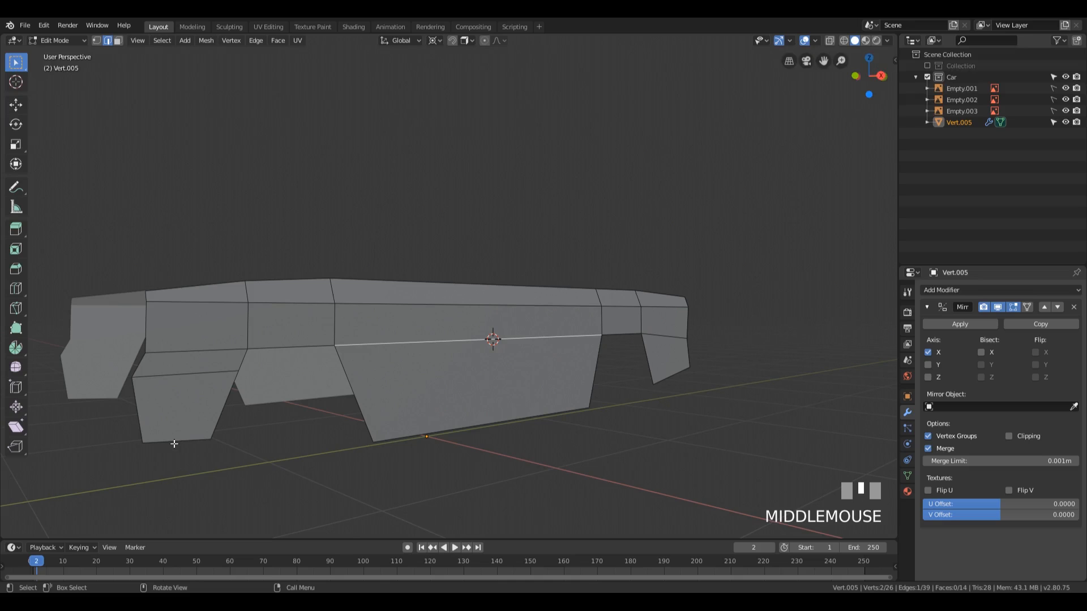
click(174, 444)
shift+click(446, 425)
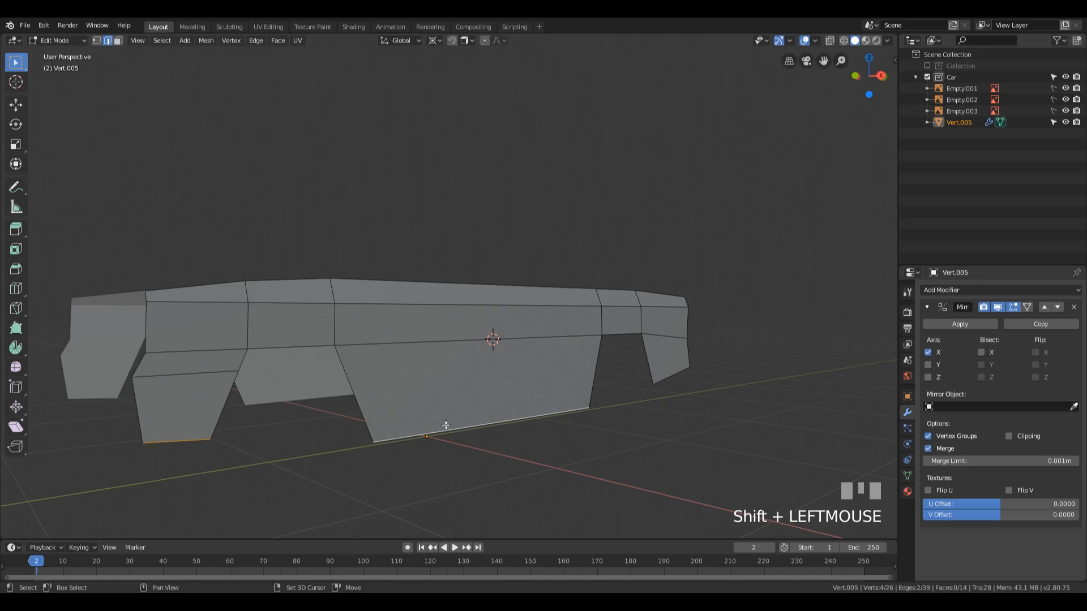
shift+click(162, 373)
shift+click(682, 371)
middle_drag(572, 413, 569, 436)
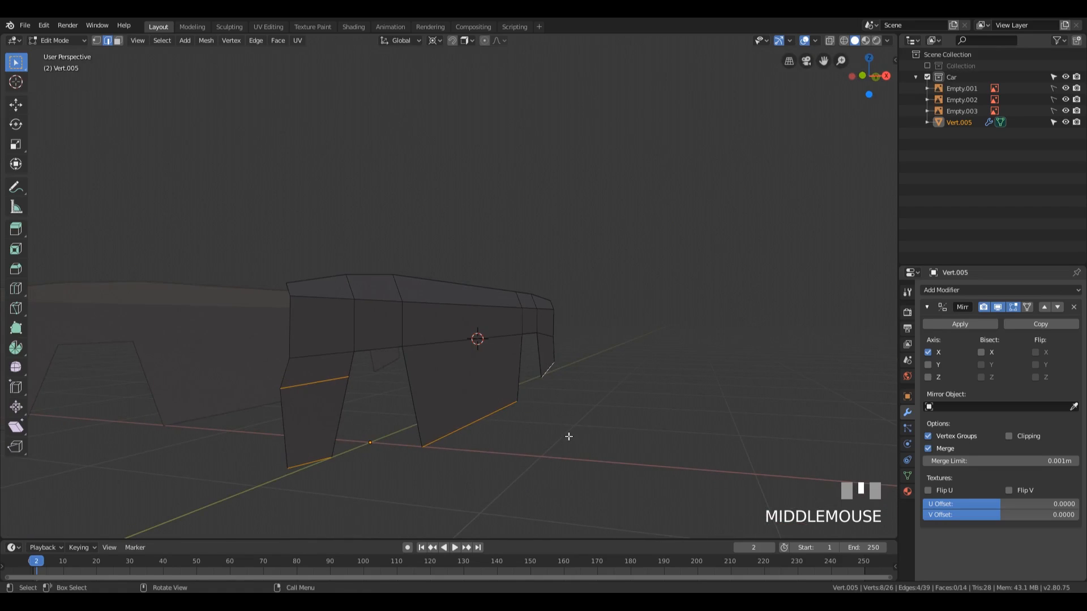
key(KP_1)
scroll(520, 419, up, 2)
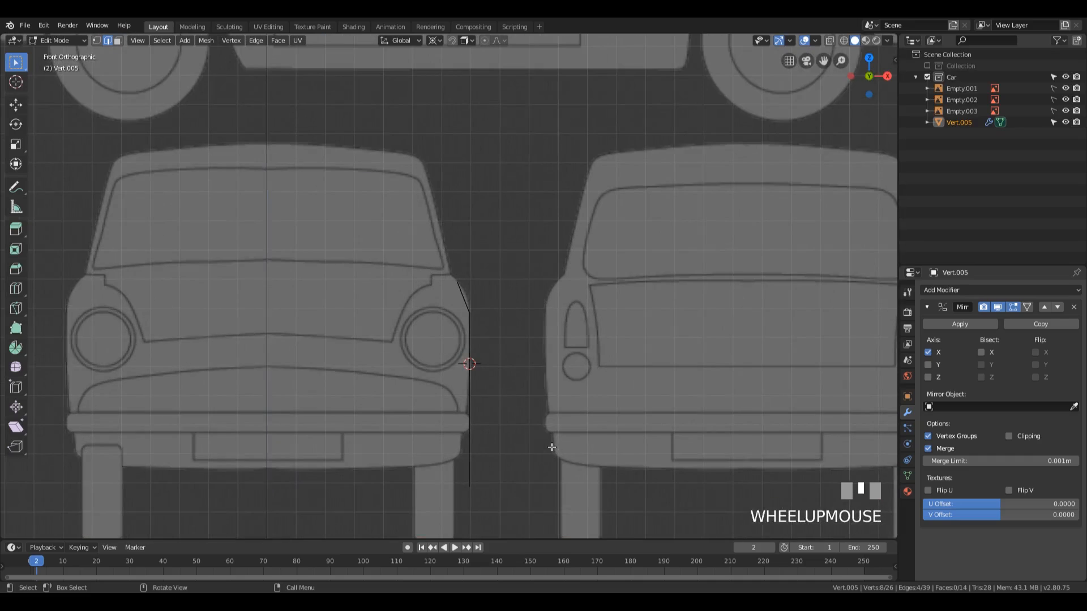
scroll(548, 443, down, 1)
key(r)
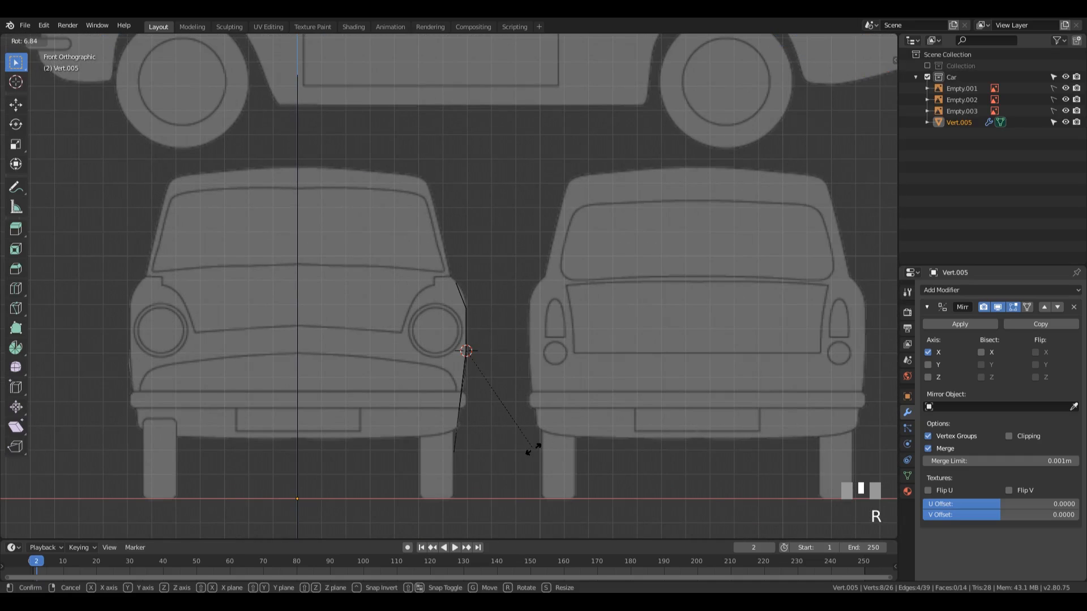
click(534, 448)
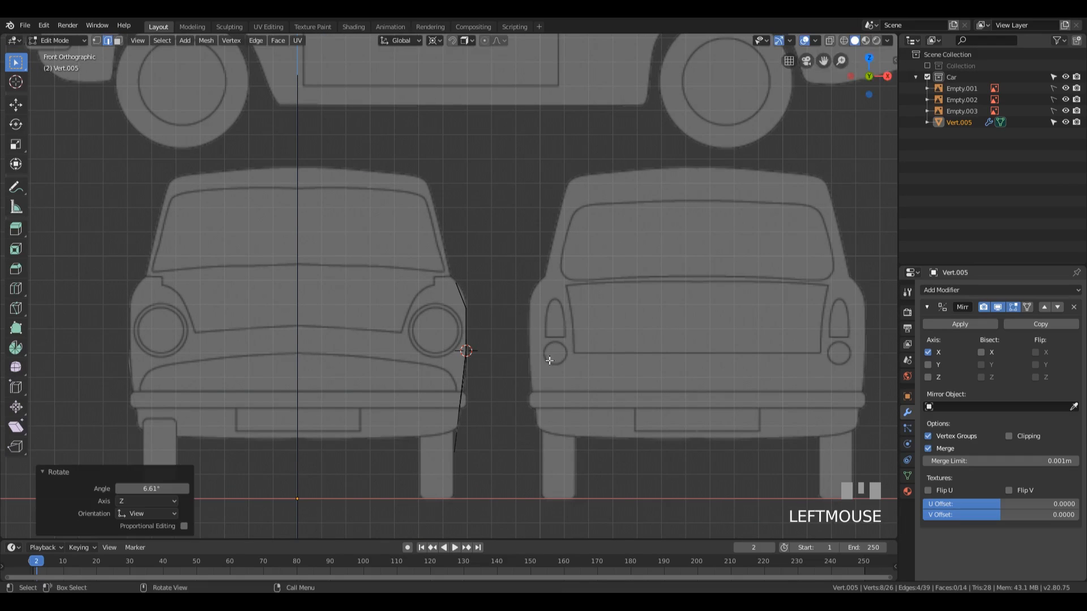
Step: Switch to Object Mode and examine the shape of the mirrored side panels
middle_drag(534, 447, 487, 376)
scroll(487, 375, down, 3)
key(z)
middle_drag(654, 358, 568, 370)
key(Tab)
middle_drag(400, 430, 404, 403)
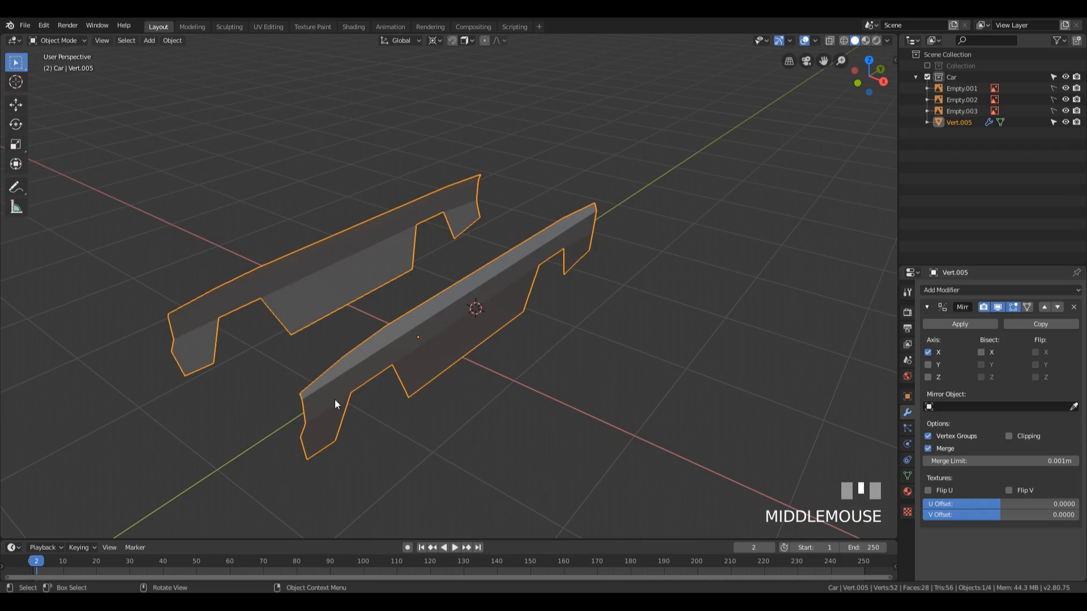
Step: In right view wireframe Edit Mode, add a vertical loop cut to the side panel between the wheel arches, sliding it forward by -0.505
key(KP_3)
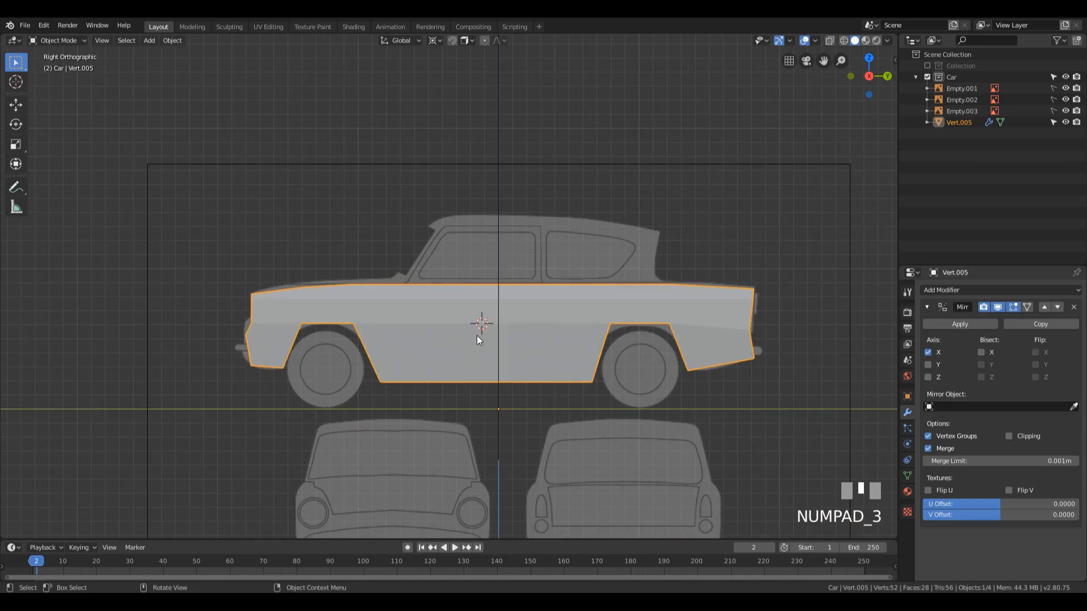
key(Tab)
scroll(469, 346, up, 1)
mouse_move(469, 345)
shift+middle_down()
mouse_move(466, 316)
mouse_move(525, 285)
shift+middle_up()
key(z)
click(377, 300)
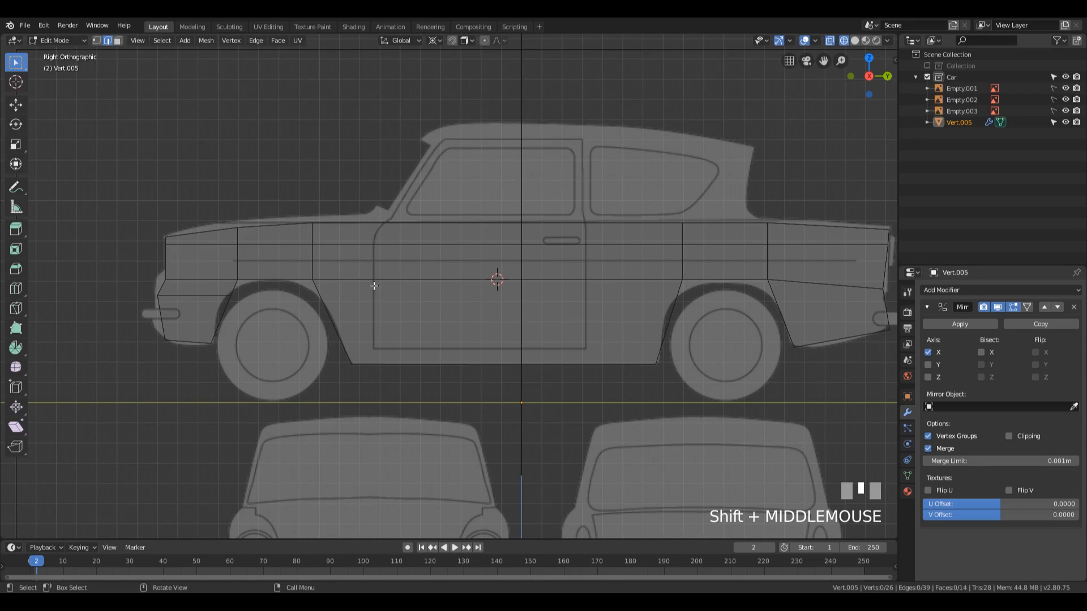
key(ctrl+r)
click(436, 272)
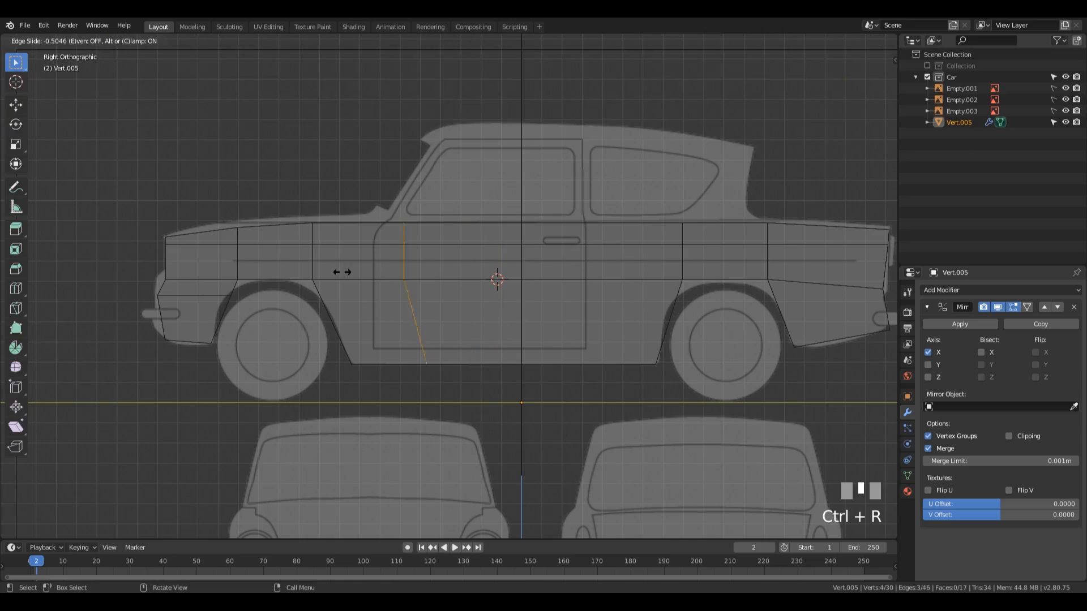
click(396, 279)
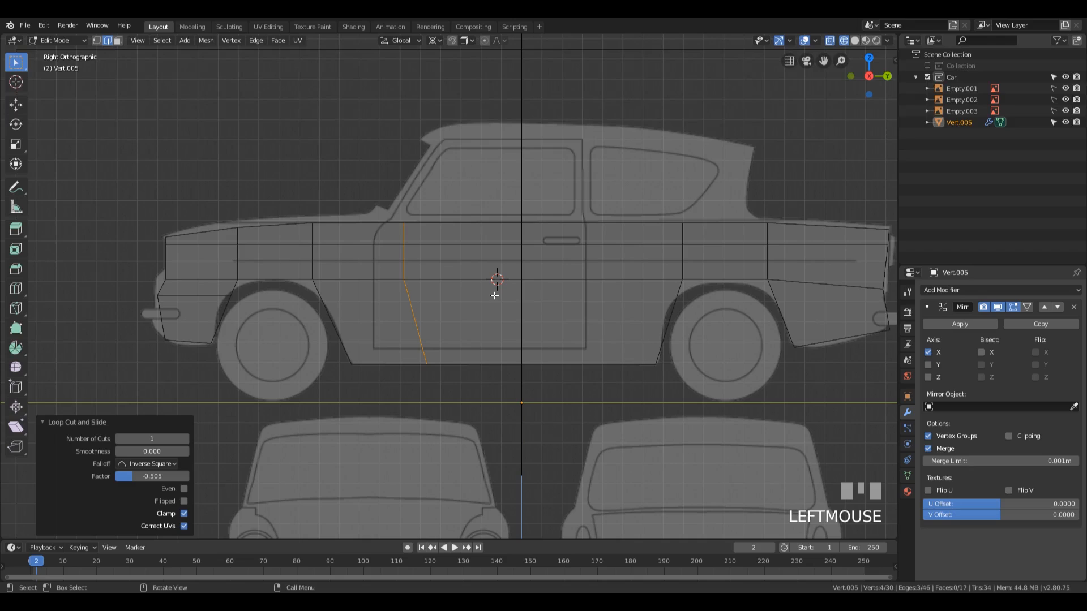
Step: Flatten the new edge loop to 0 along Y and move it -0.61 m along Y onto the door's front line
key(s)
key(y)
key(0)
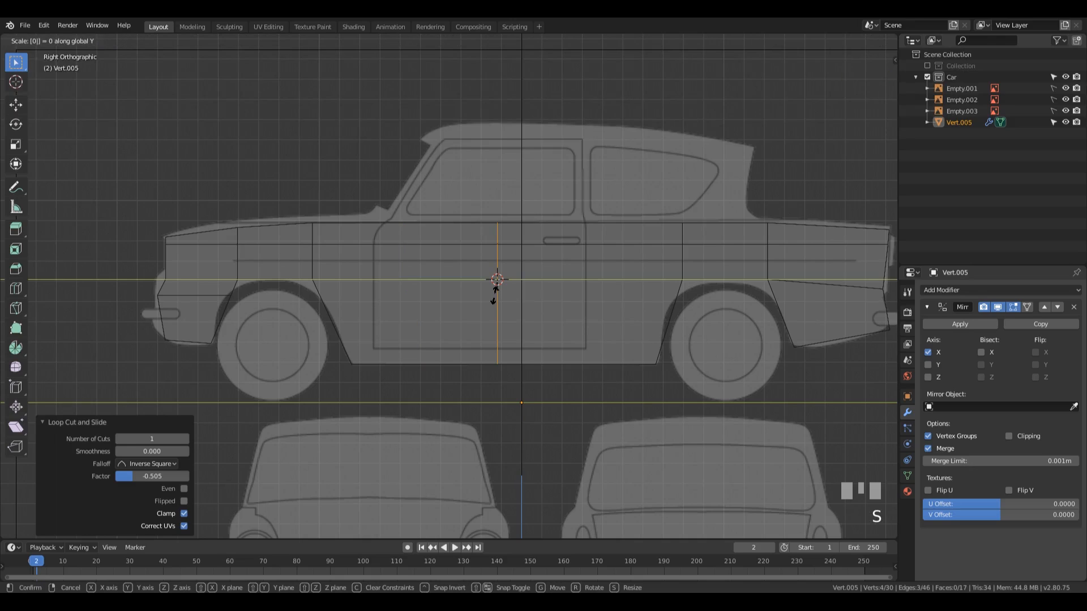
key(KP_Enter)
key(g)
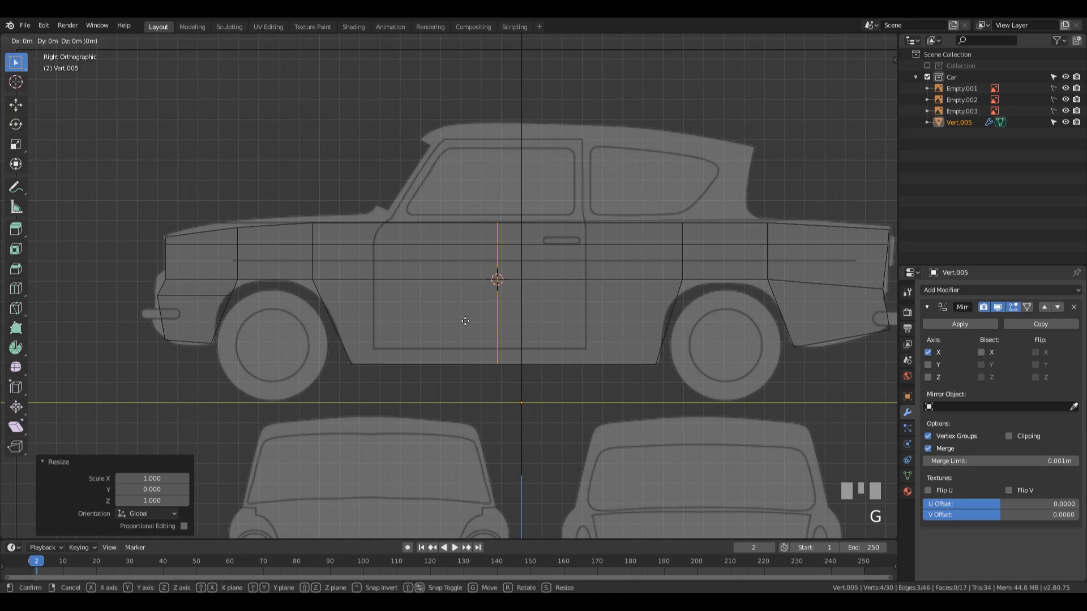
key(y)
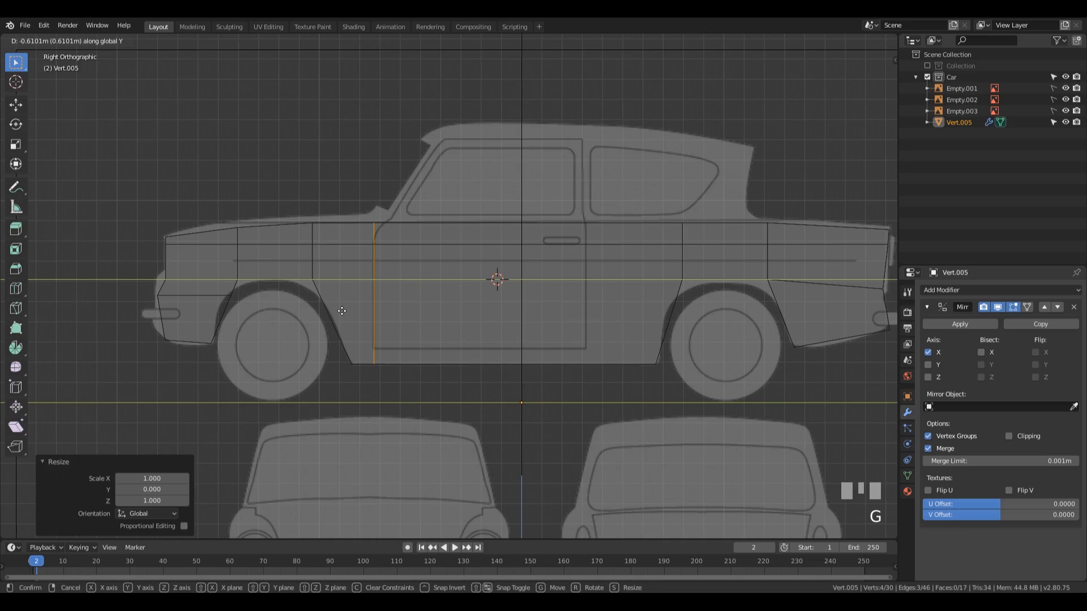
click(342, 311)
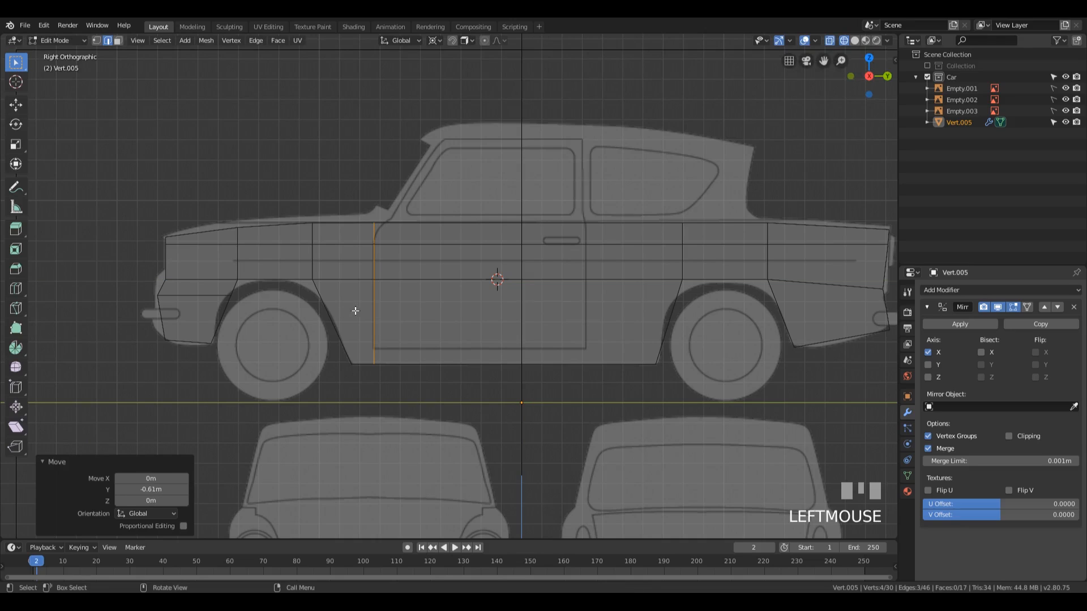
Step: Select the panel's top edges from the door's front line to the nose and extrude them -0.142 m along X in front view
click(354, 223)
ctrl+click(229, 235)
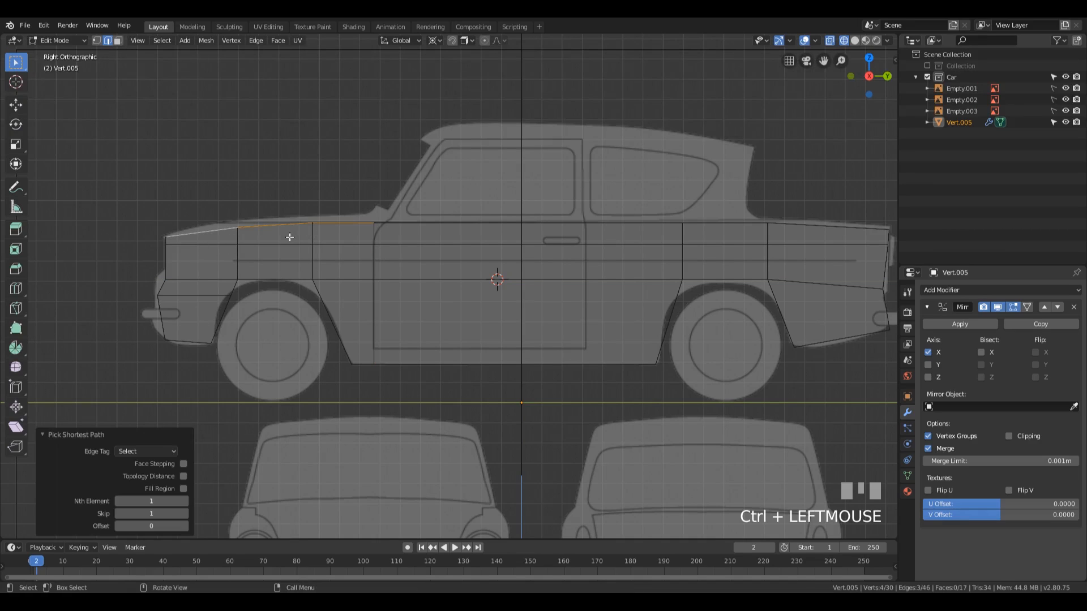
key(KP_1)
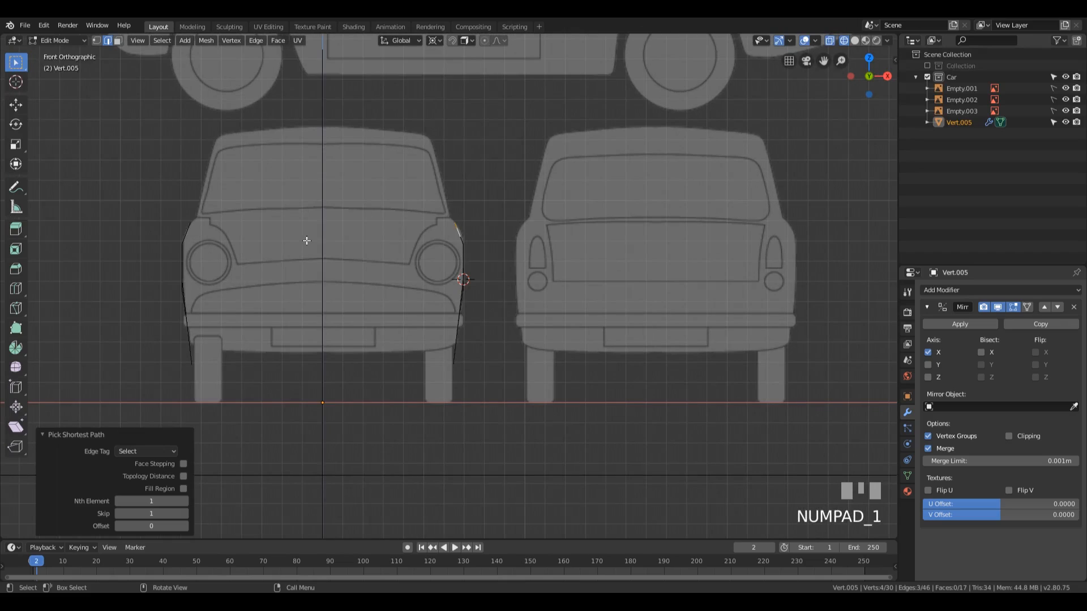
shift+middle_drag(472, 177, 538, 245)
scroll(539, 245, up, 2)
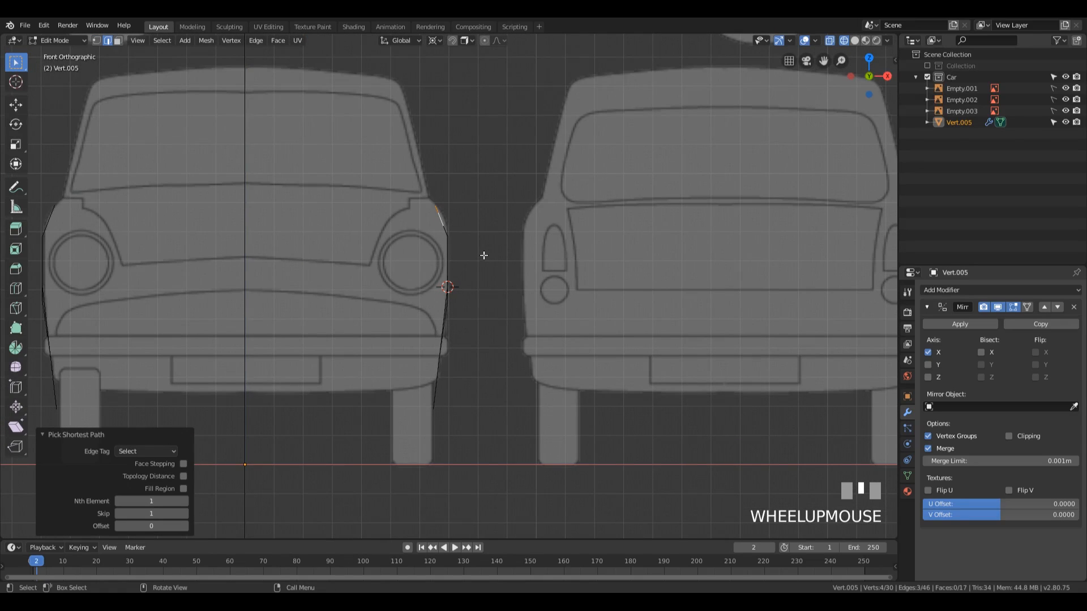
key(e)
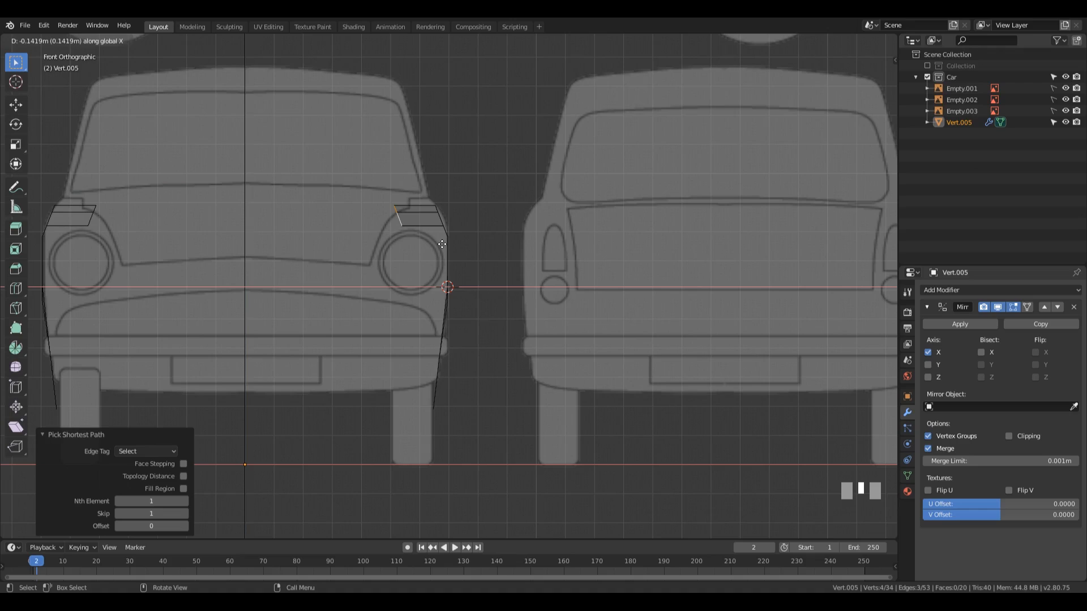
click(442, 244)
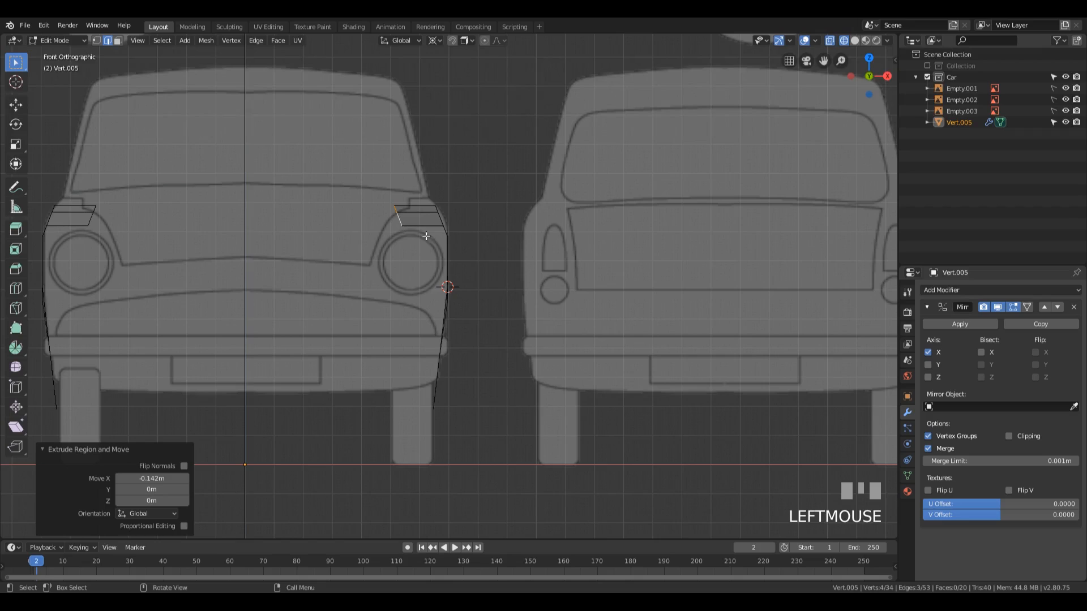
Step: Try to shear the extruded edge path about the 3D cursor with the Shear tool
click(15, 431)
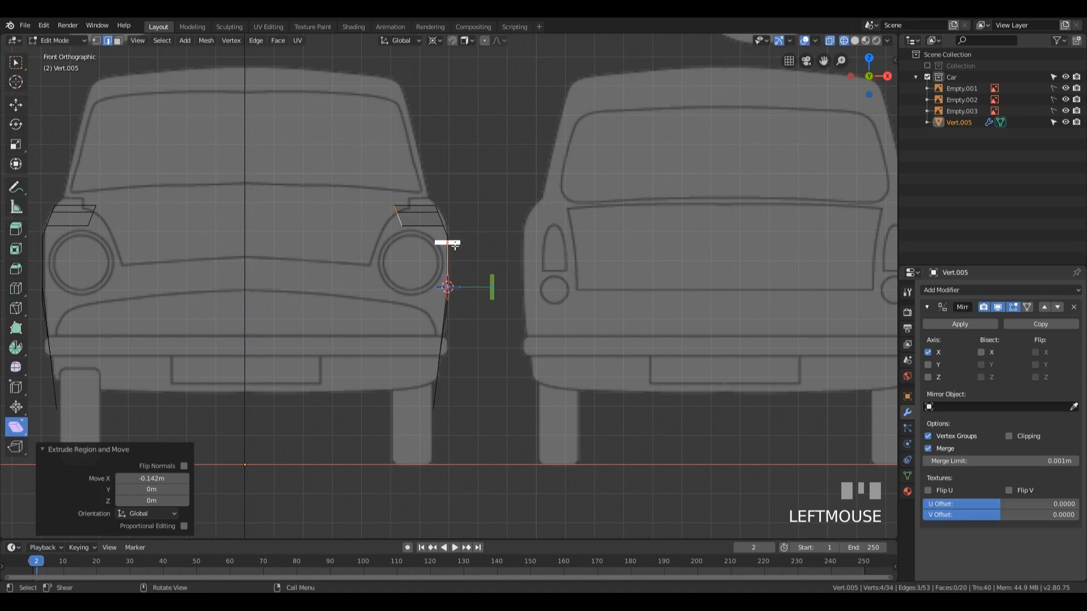
drag(447, 242, 478, 245)
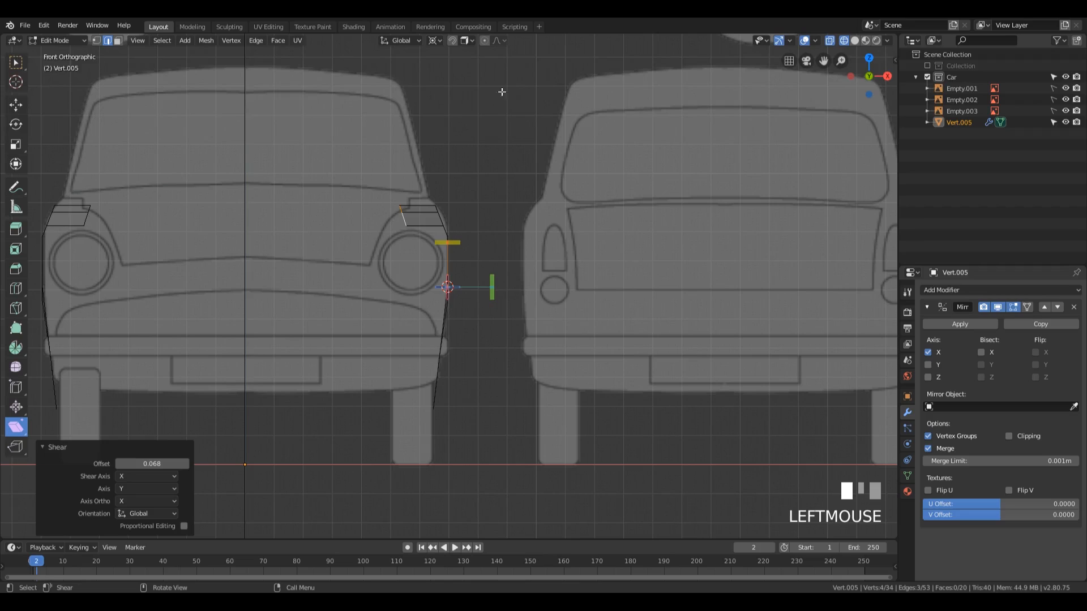
key(ctrl+z)
Step: Set the transform pivot point to Median Point
click(434, 40)
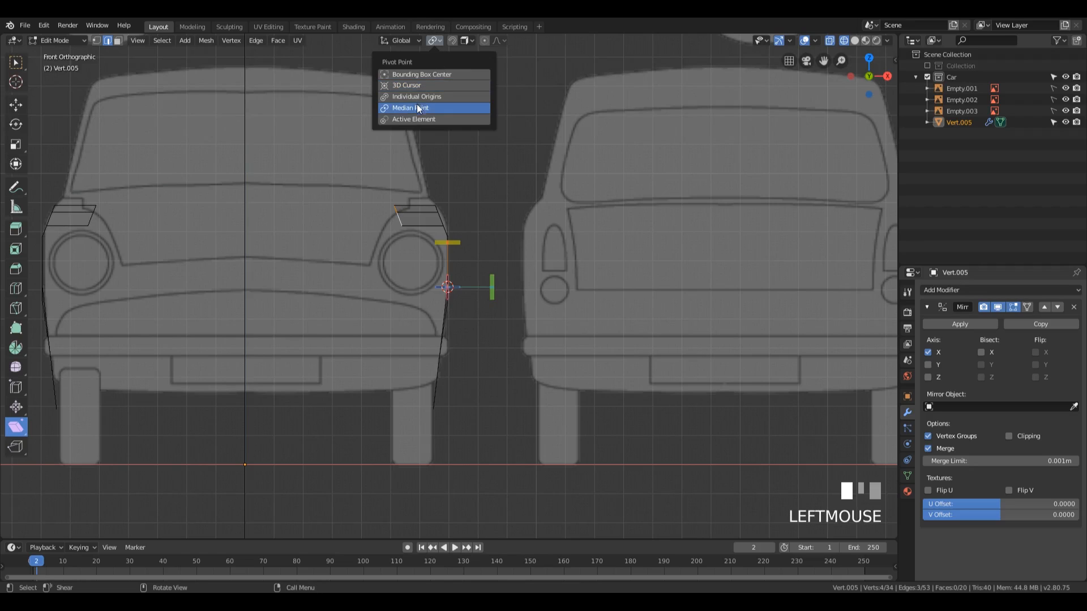
click(416, 107)
Step: Try to shear the extruded edge path by 1.465 about its median point, then restore the selection tool
drag(447, 242, 156, 203)
key(r)
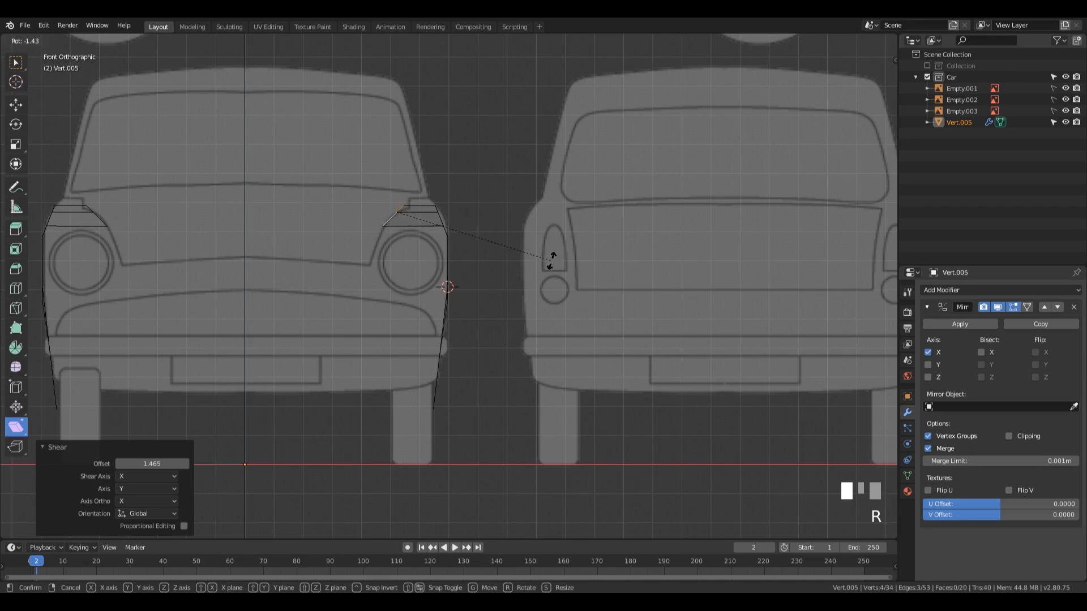
key(Escape)
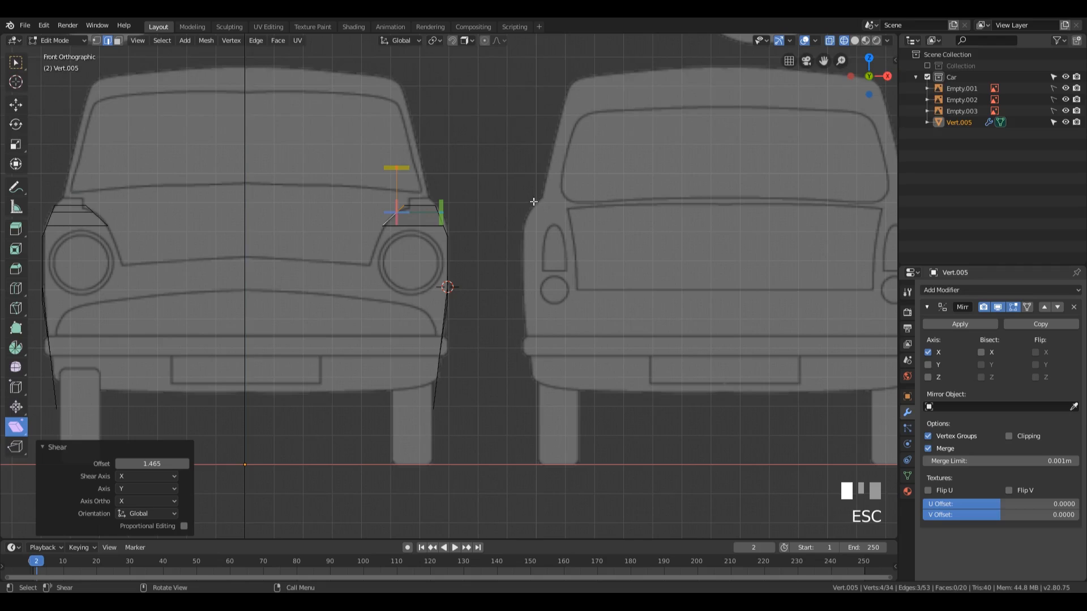
key(ctrl+z)
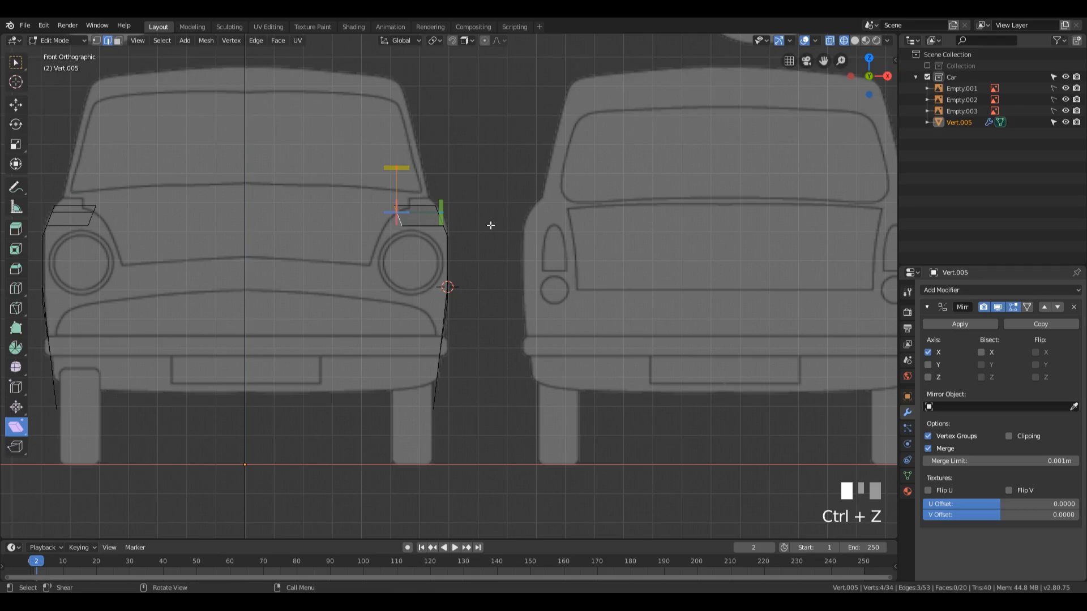
click(17, 64)
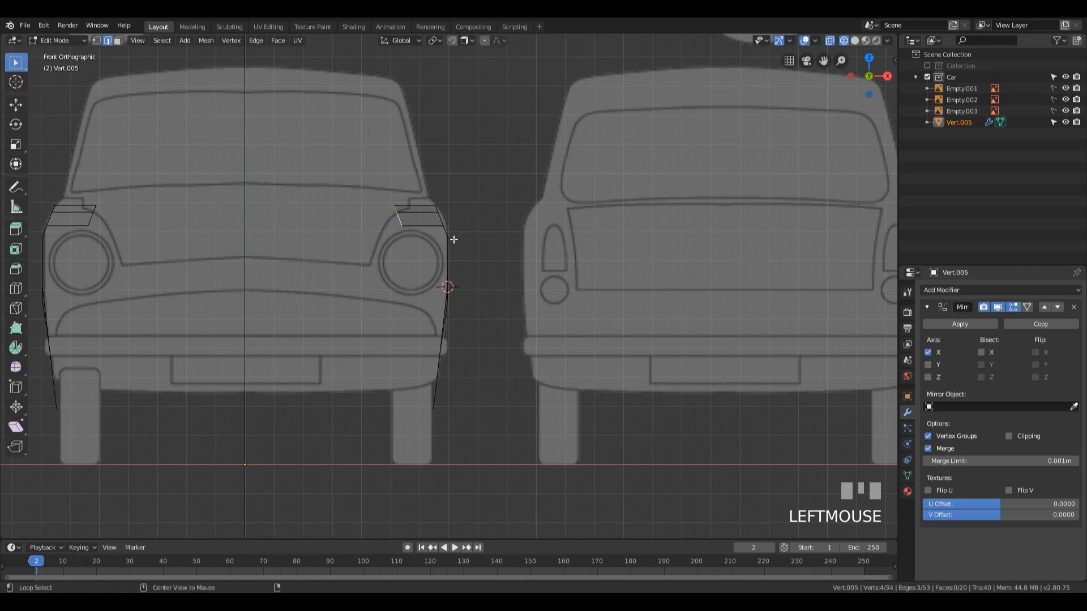
Step: Shear the extruded edge path by -1.927 in the view and slide it by a factor of 0.066 to match the fender's inner curve
key(shift+ctrl+alt+s)
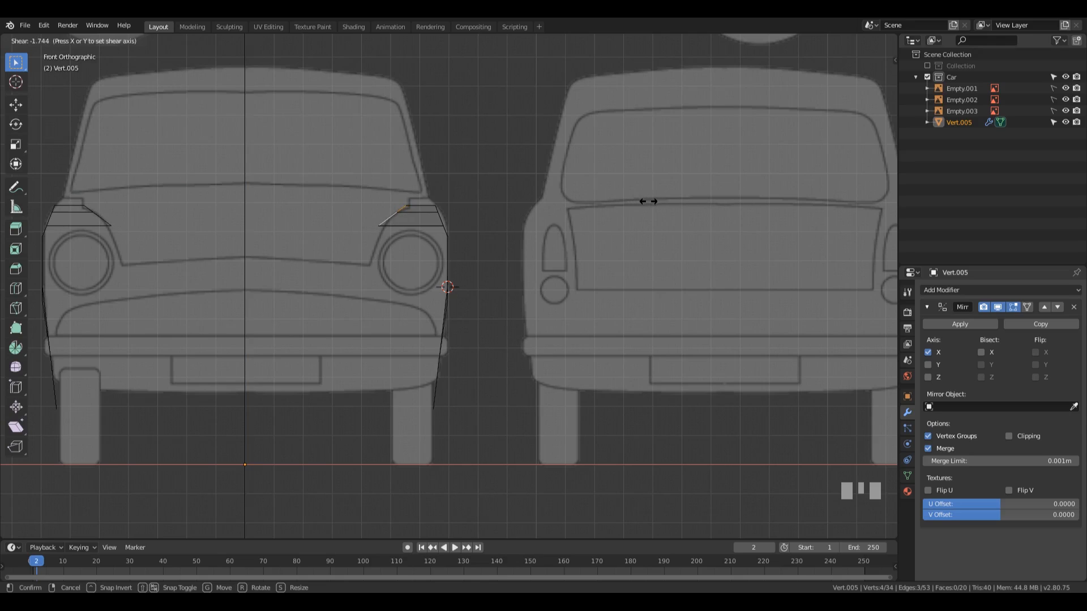
click(565, 204)
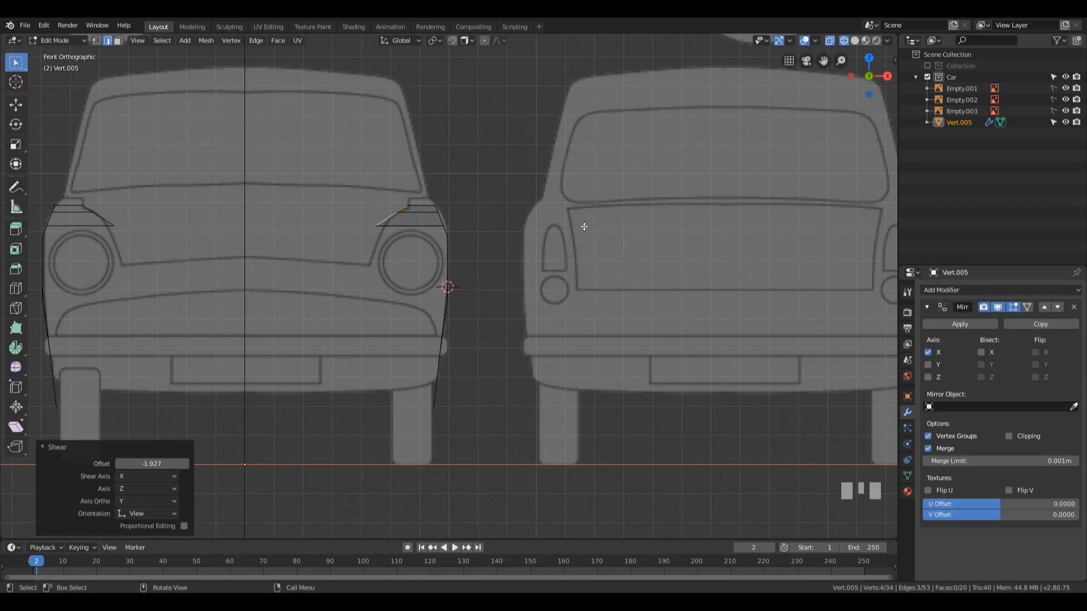
key(g)
key(g)
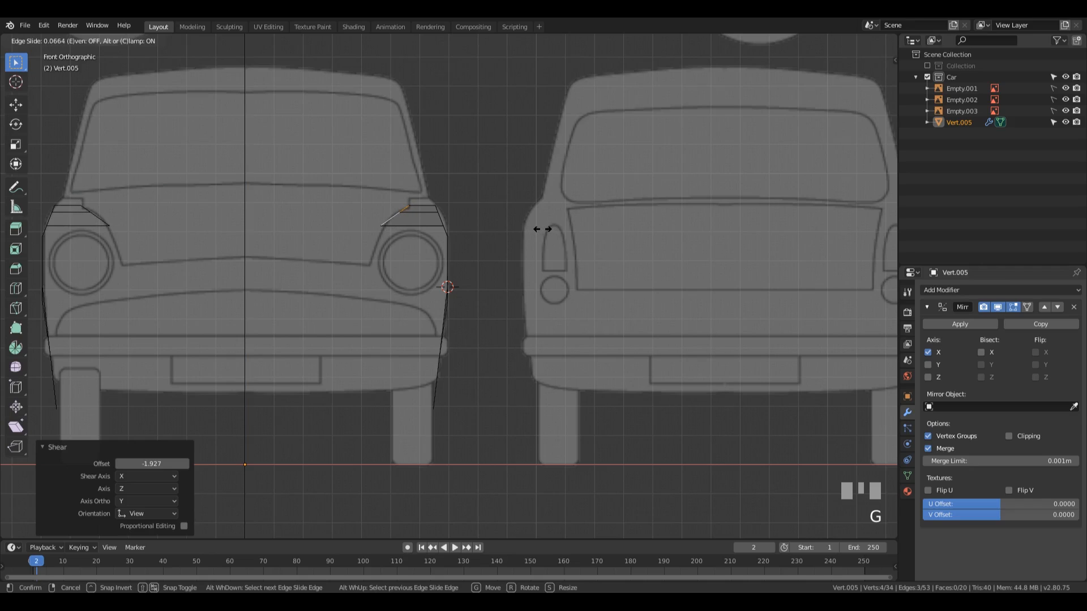
click(543, 228)
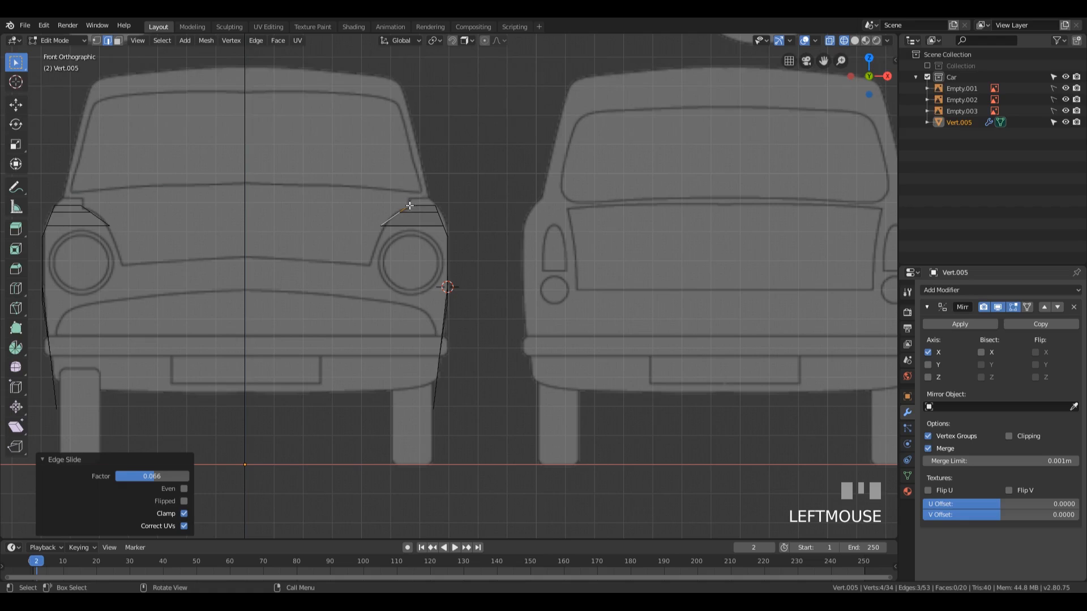
Step: Examine the shape of the extruded fender strip from several angles in Object Mode, and return to Edit Mode
middle_drag(491, 196, 471, 320)
key(Tab)
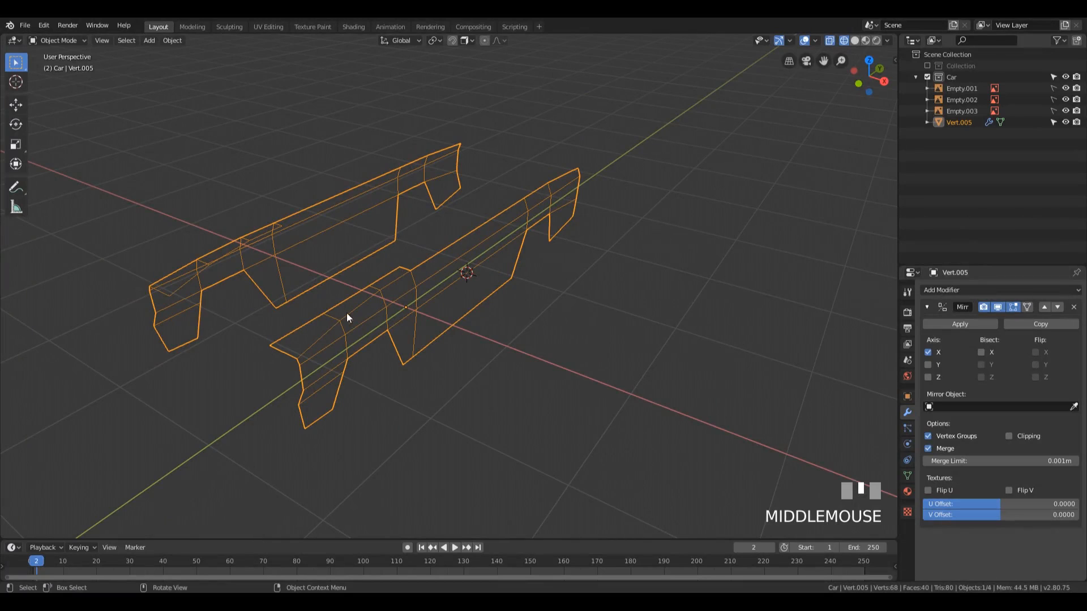
middle_drag(282, 371, 494, 362)
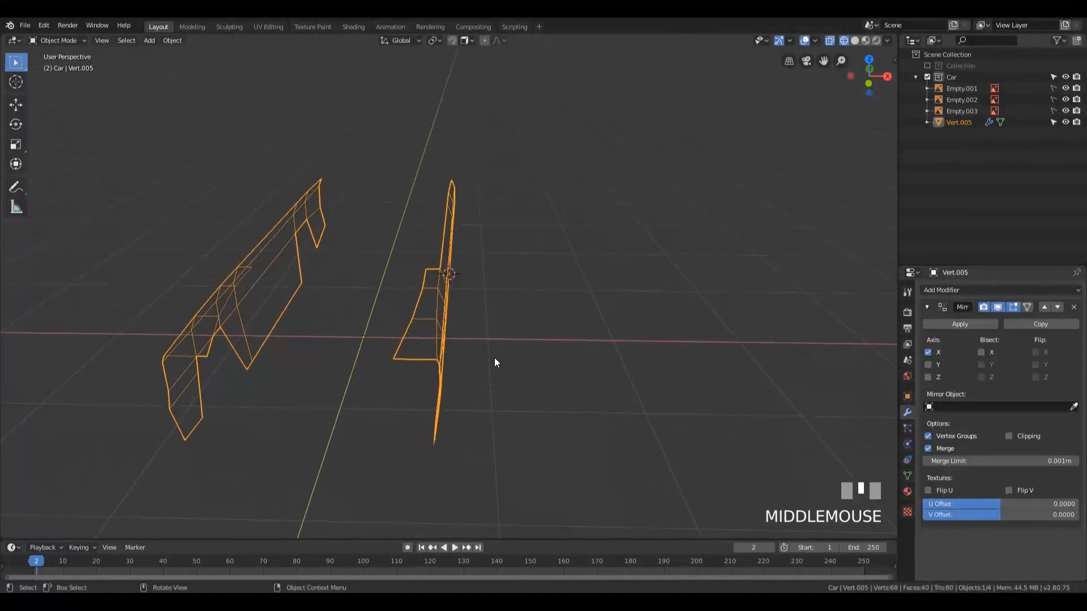
key(Tab)
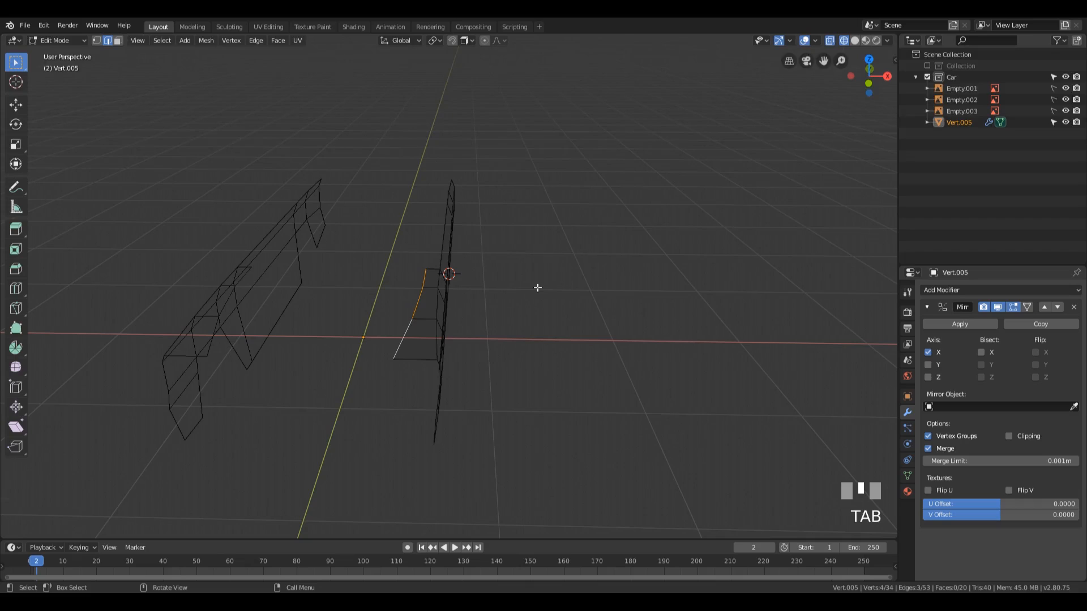
key(KP_3)
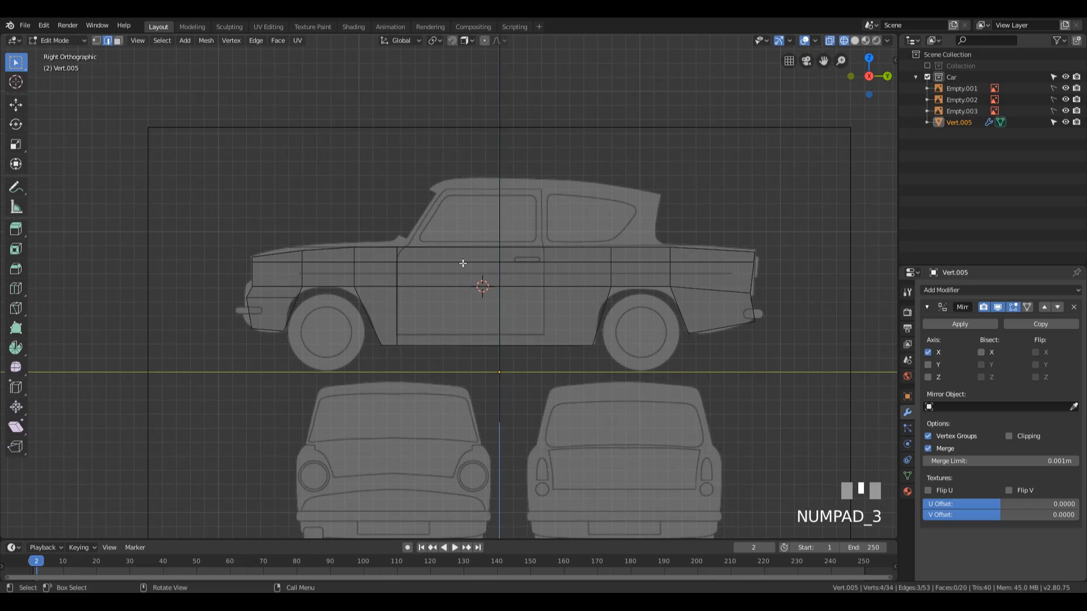
Step: In front view, extrude the strip's inner edge path -0.0202 m along X and -0.0715 m along Z beside the headlight
key(KP_1)
scroll(544, 255, up, 5)
middle_drag(409, 200, 442, 224)
key(KP_1)
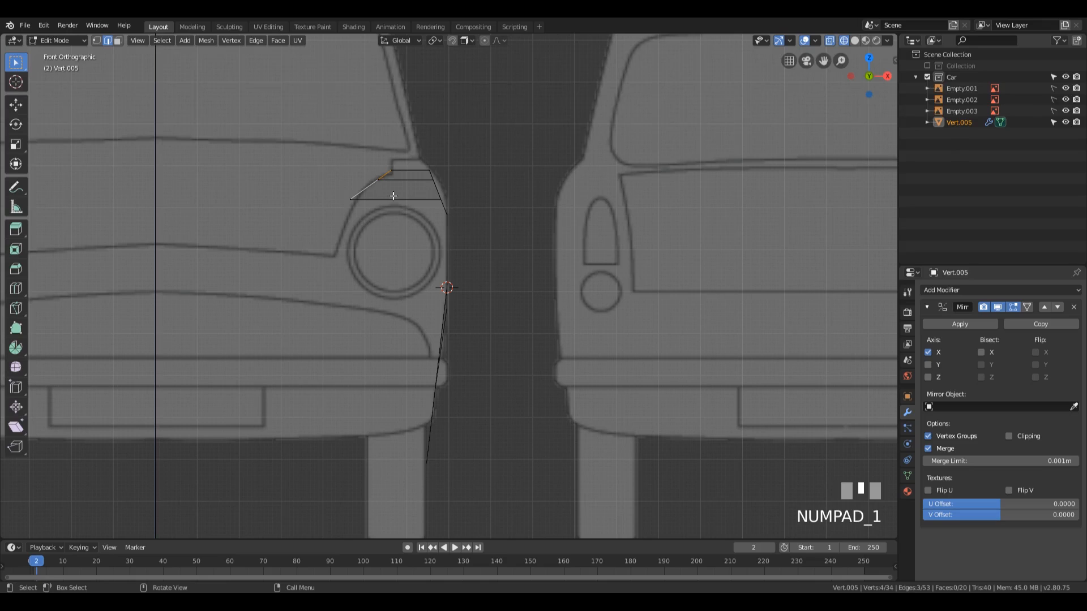
key(e)
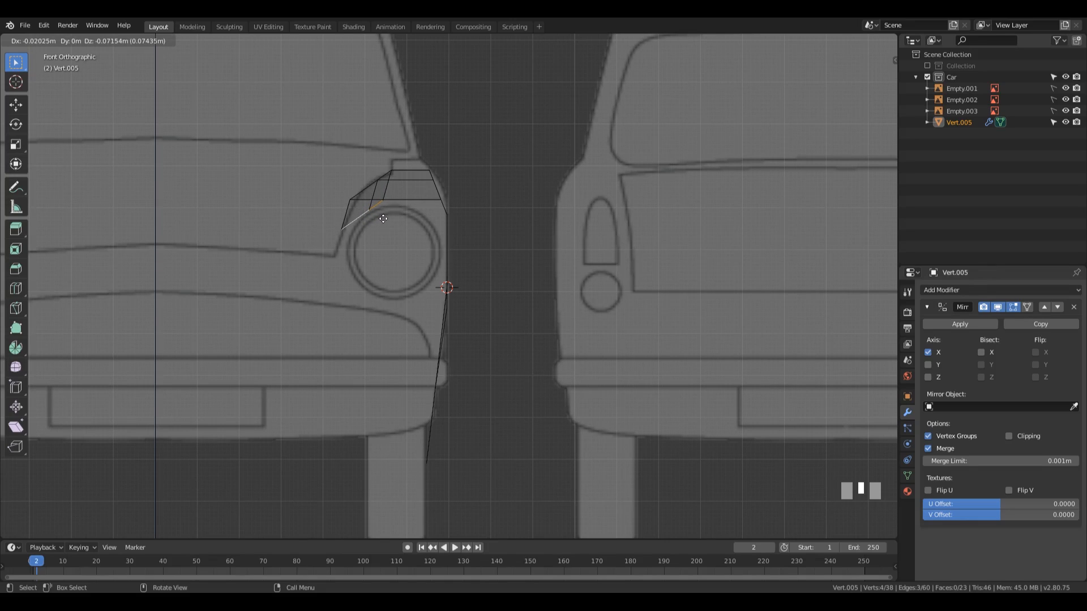
click(383, 219)
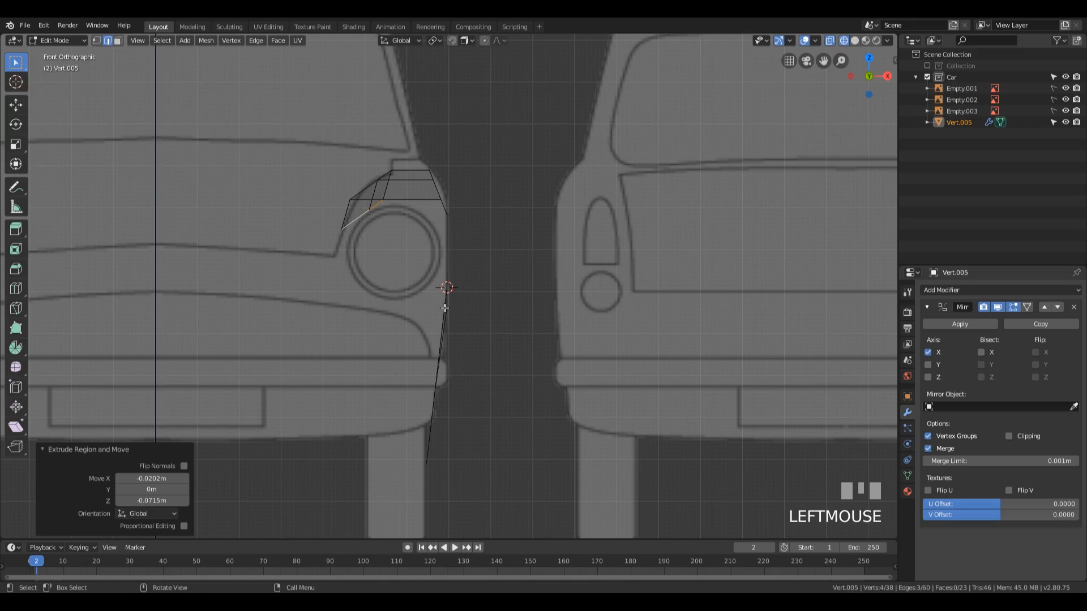
Step: Shear the new edge path by -0.803 and move it about -0.015 m along X to follow the bonnet line beside the headlight
key(ctrl+shift+alt+s)
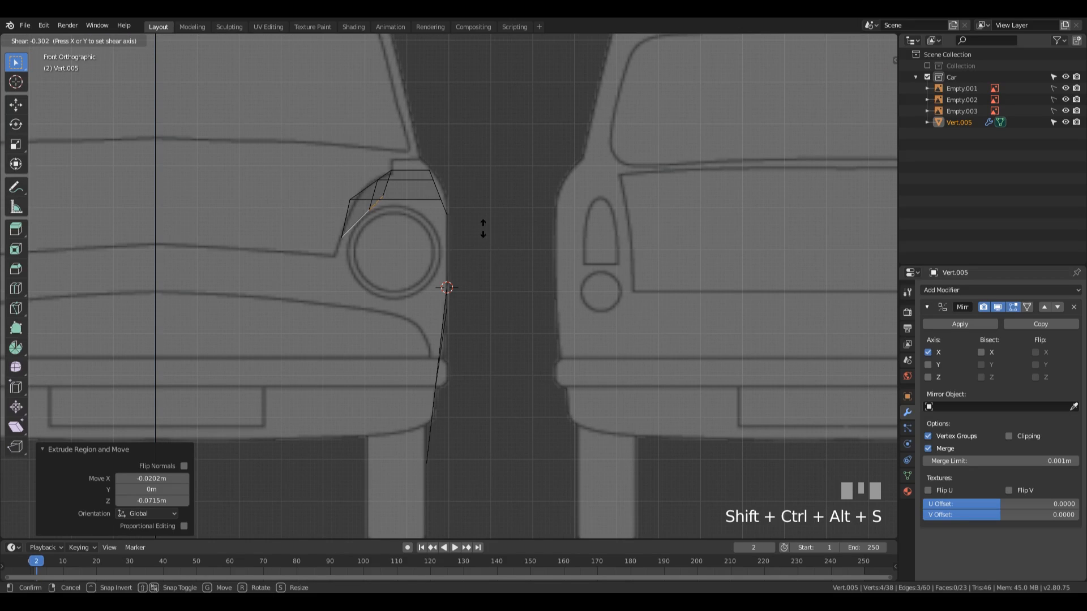
click(474, 102)
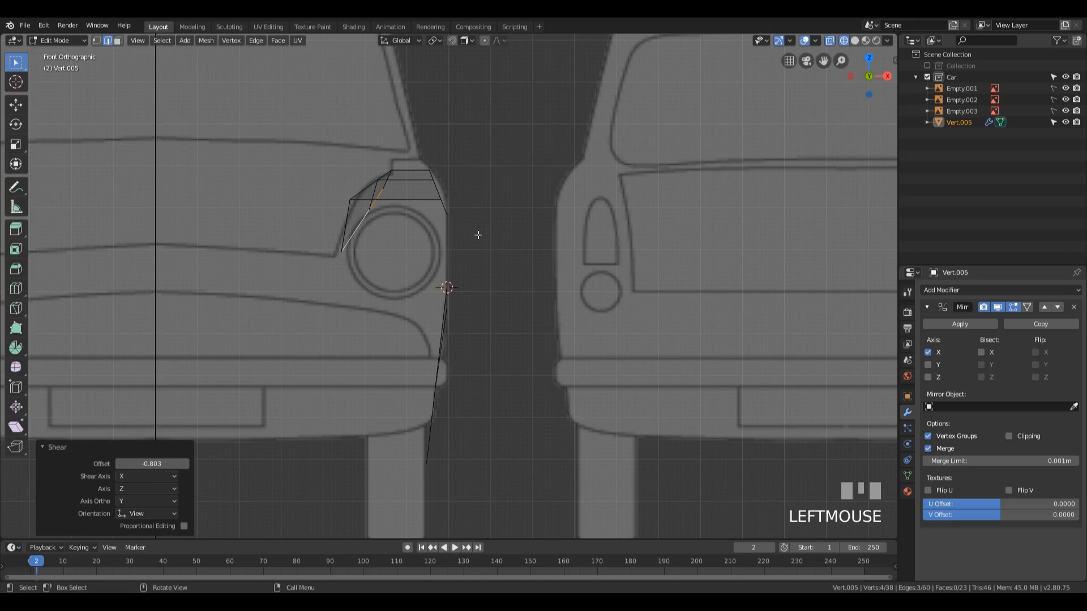
key(g)
key(x)
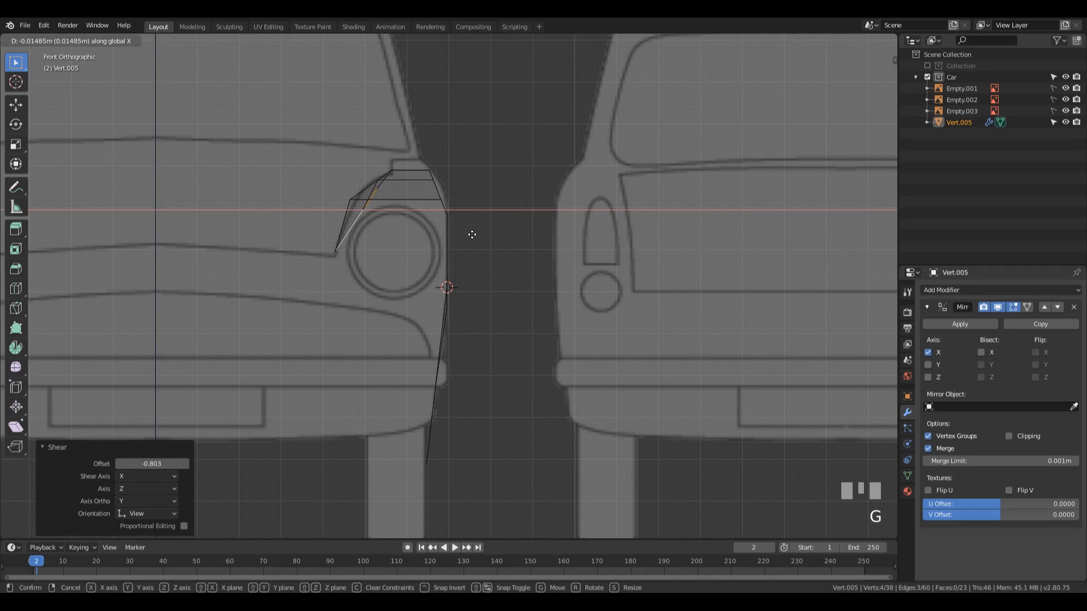
click(474, 234)
Step: Slide the second vertex from the front of the fender strip's new inner edge by a factor of 0.290
middle_drag(474, 235, 502, 252)
scroll(502, 252, down, 2)
mouse_move(720, 302)
shift+middle_down()
mouse_move(609, 252)
mouse_move(606, 272)
mouse_move(710, 302)
shift+middle_up()
middle_drag(407, 274, 569, 287)
key(1)
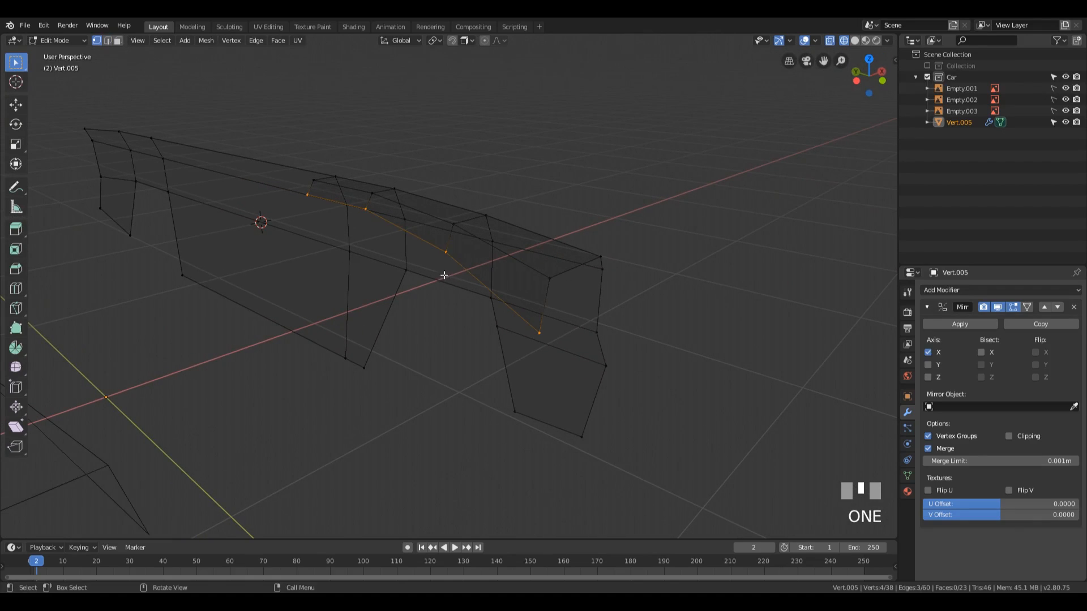
click(447, 249)
middle_drag(447, 249, 552, 234)
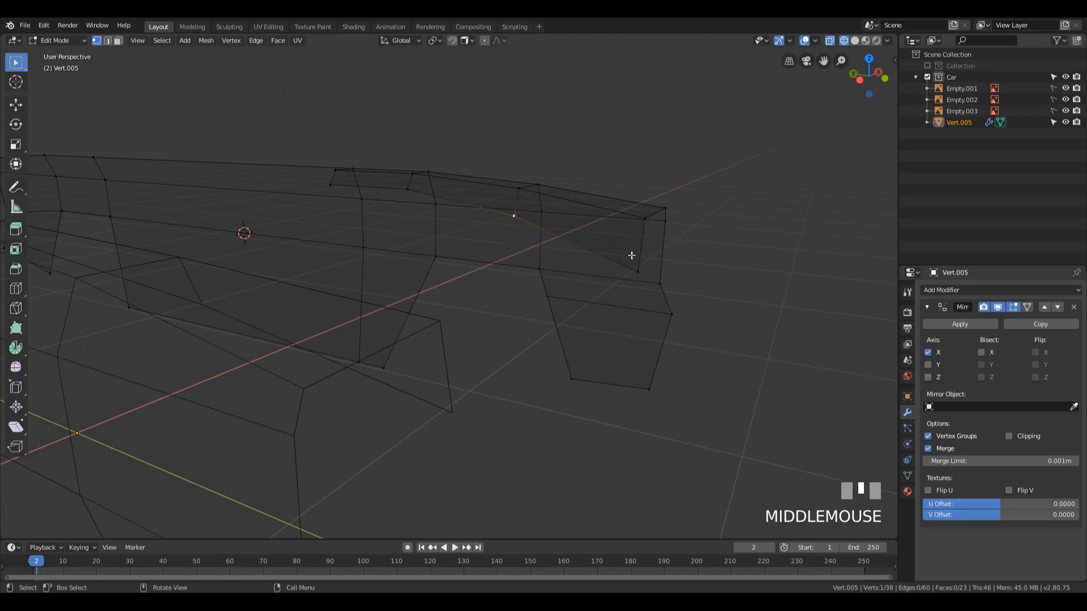
key(g)
key(g)
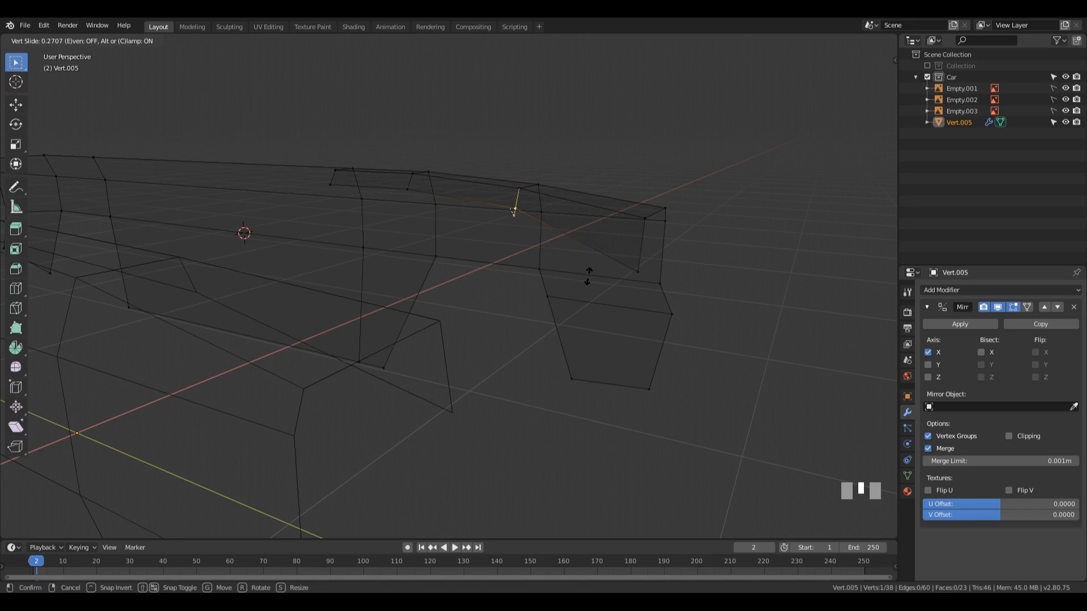
click(587, 274)
Step: Move that inner-edge vertex -0.00944 m along X to even out the bonnet line
middle_drag(587, 273, 507, 332)
key(g)
key(x)
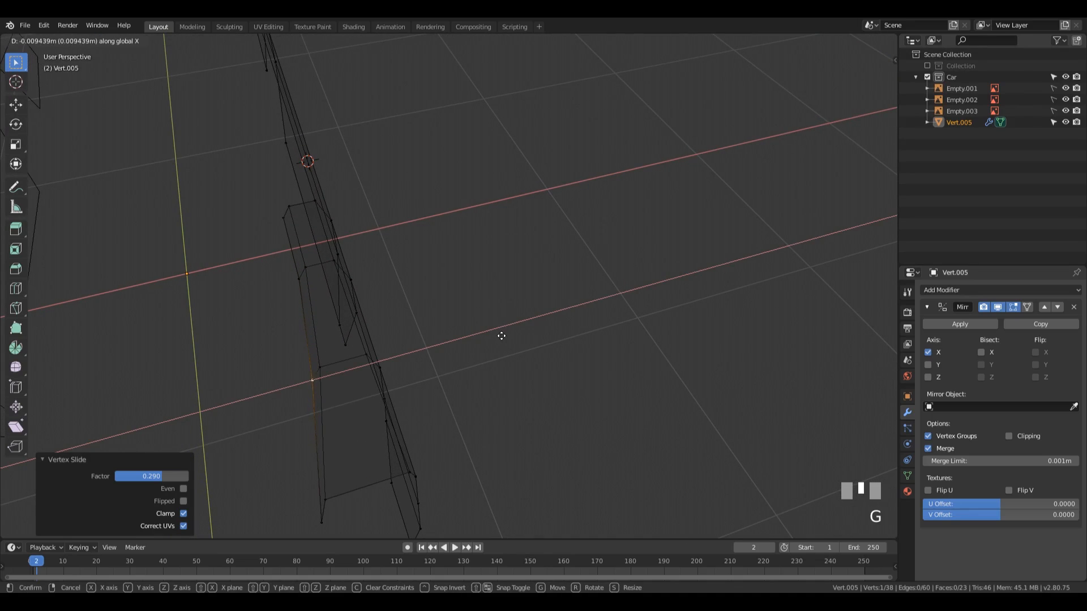
click(502, 335)
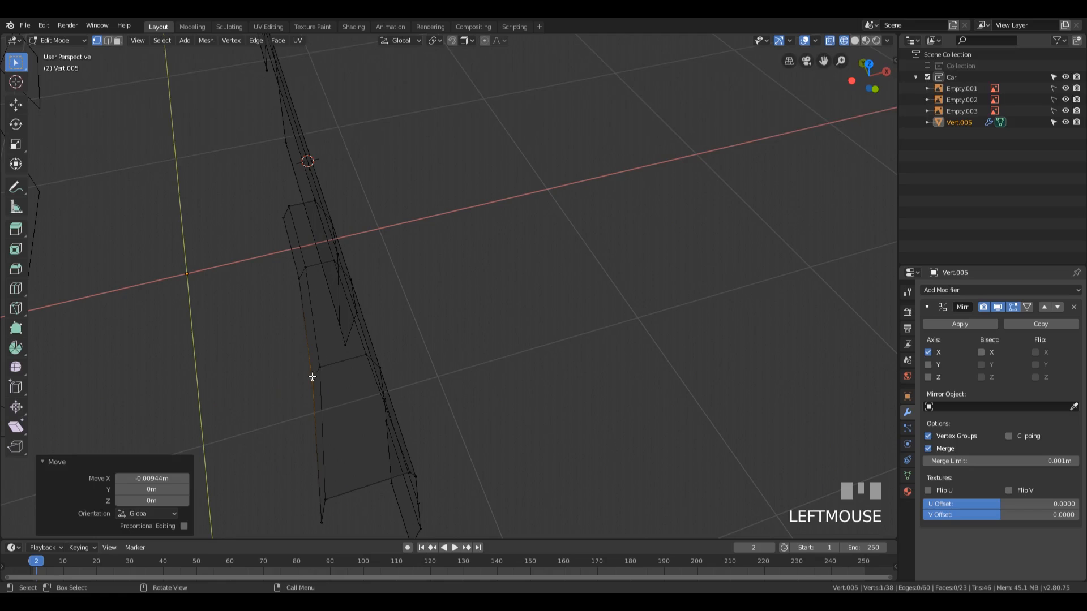
shift+middle_drag(311, 376, 519, 266)
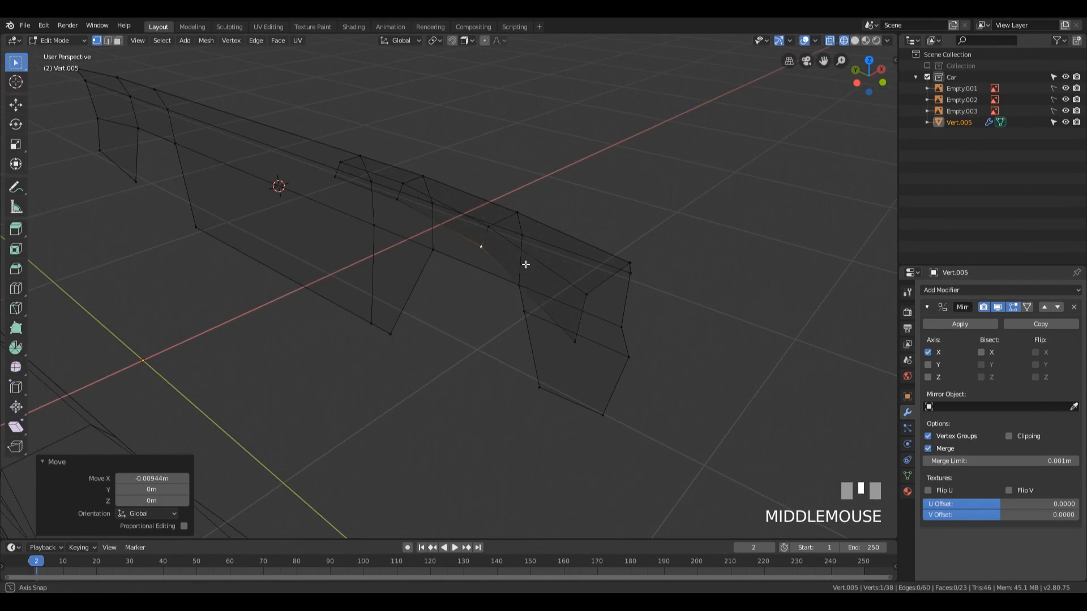
Step: Slide the edge between the two rear vertices of the strip's inner edge by a factor of 0.502
click(336, 178)
shift+click(396, 199)
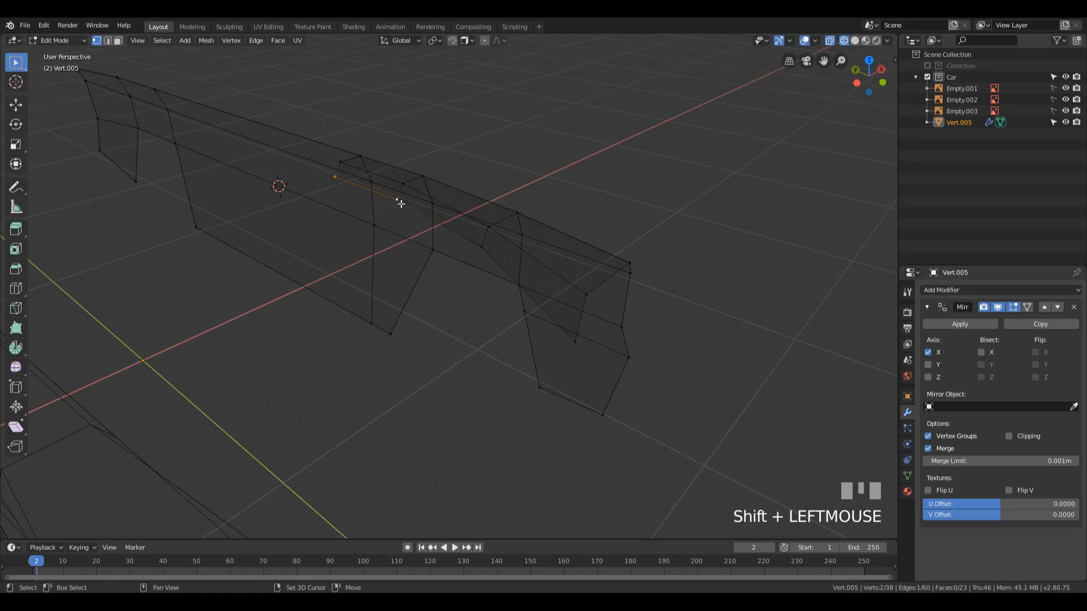
scroll(539, 257, up, 5)
scroll(538, 255, down, 3)
key(g)
key(g)
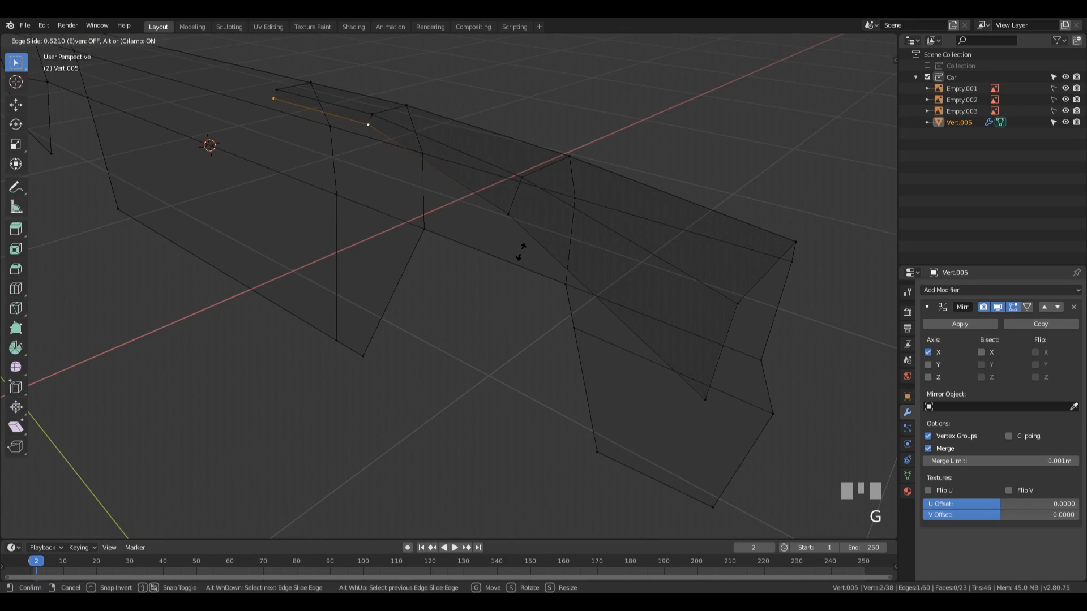
click(519, 251)
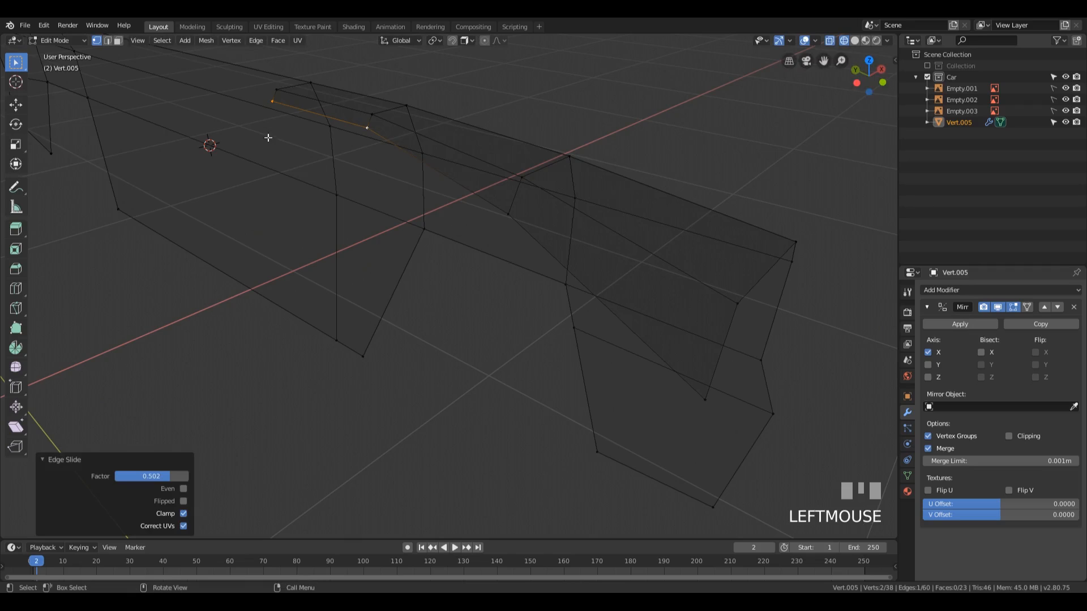
Step: Slide the rearmost inner-edge vertex by a factor of 0.800 toward the strip's upper corner
click(271, 101)
key(g)
key(g)
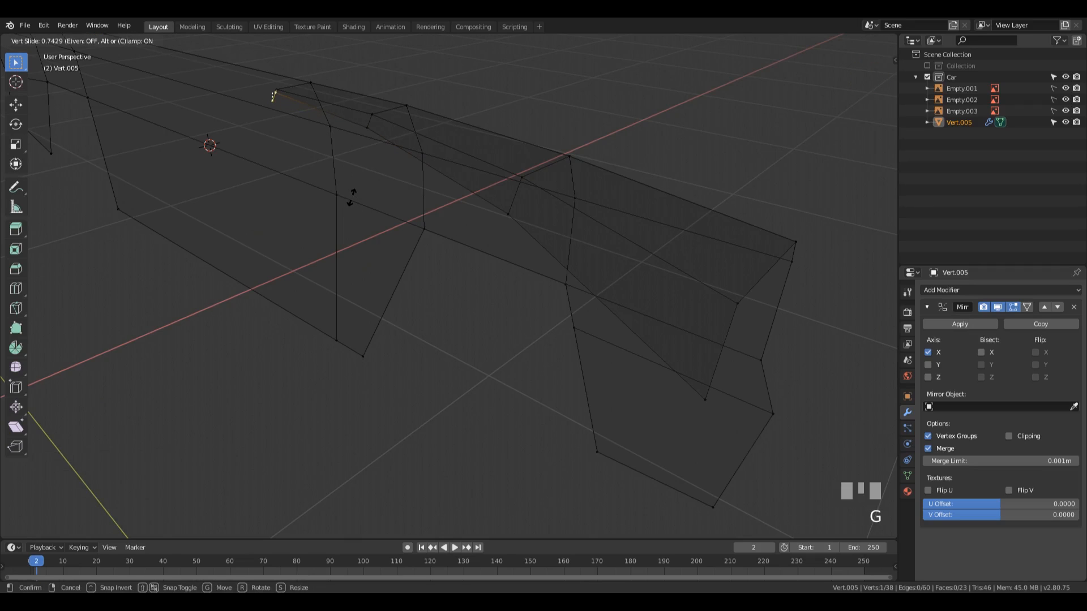
click(350, 196)
Step: Examine the fender strip's tapered inner edge and its mirrored side from several angles
middle_drag(652, 175, 545, 206)
scroll(495, 189, down, 3)
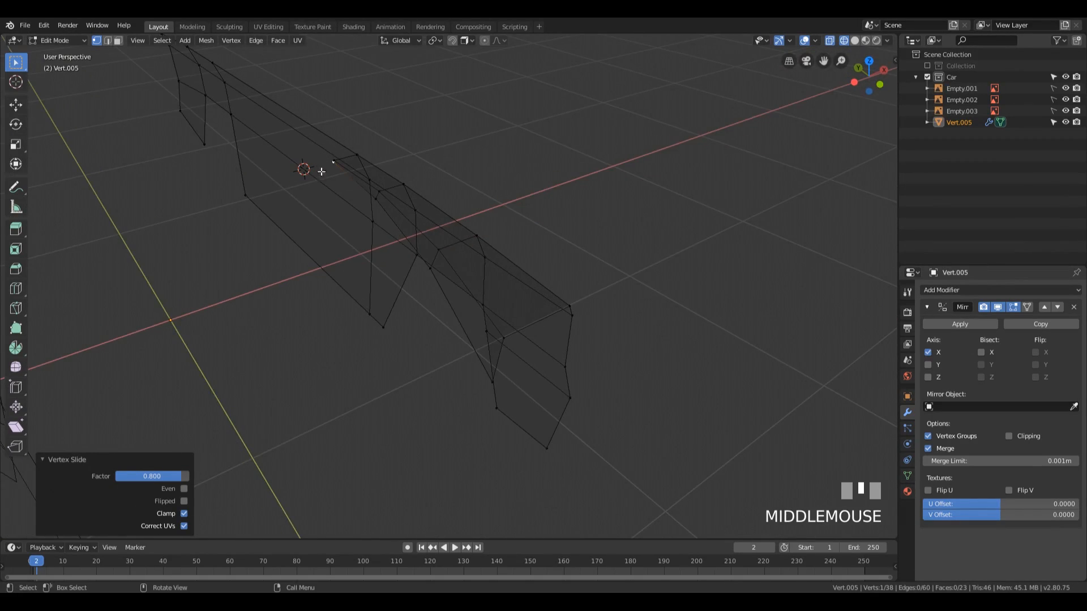
middle_drag(396, 202, 489, 209)
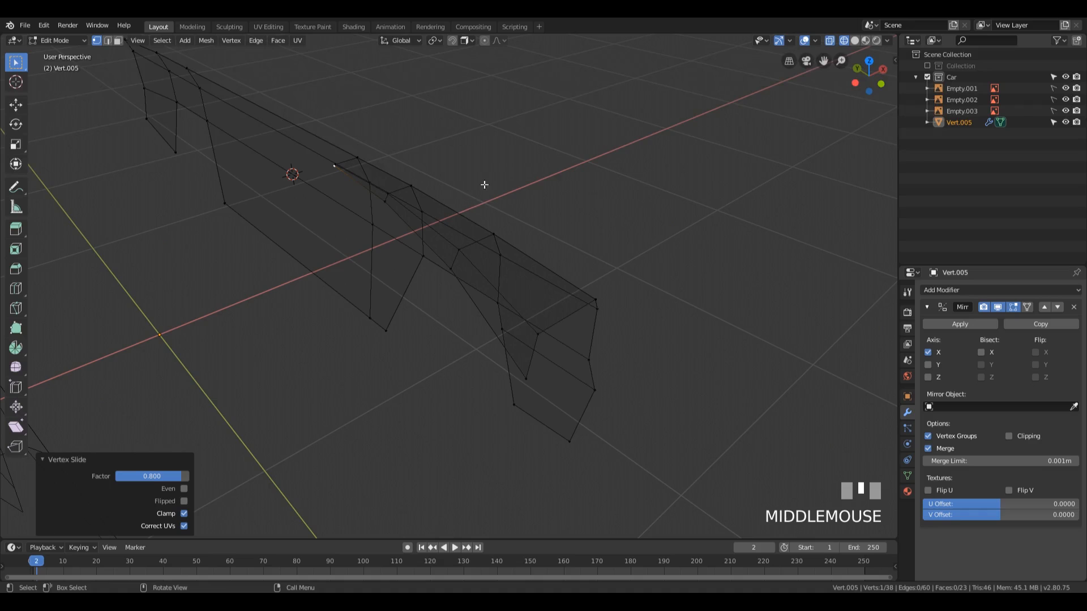
mouse_move(573, 191)
middle_down()
mouse_move(536, 177)
mouse_move(561, 177)
middle_up()
shift+middle_drag(440, 151, 538, 220)
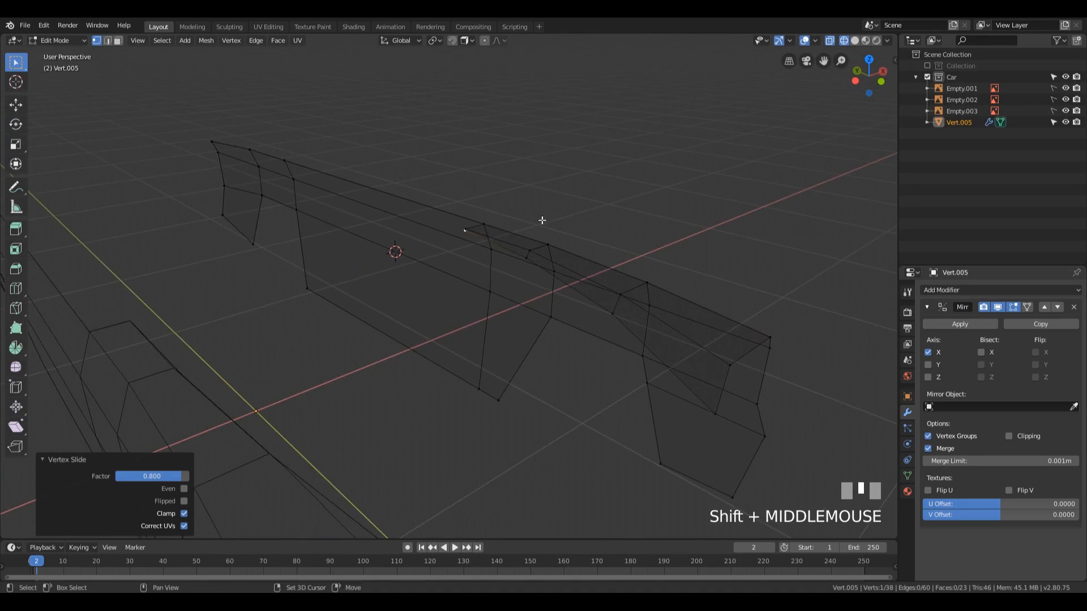
scroll(539, 221, up, 2)
shift+middle_drag(618, 226, 552, 230)
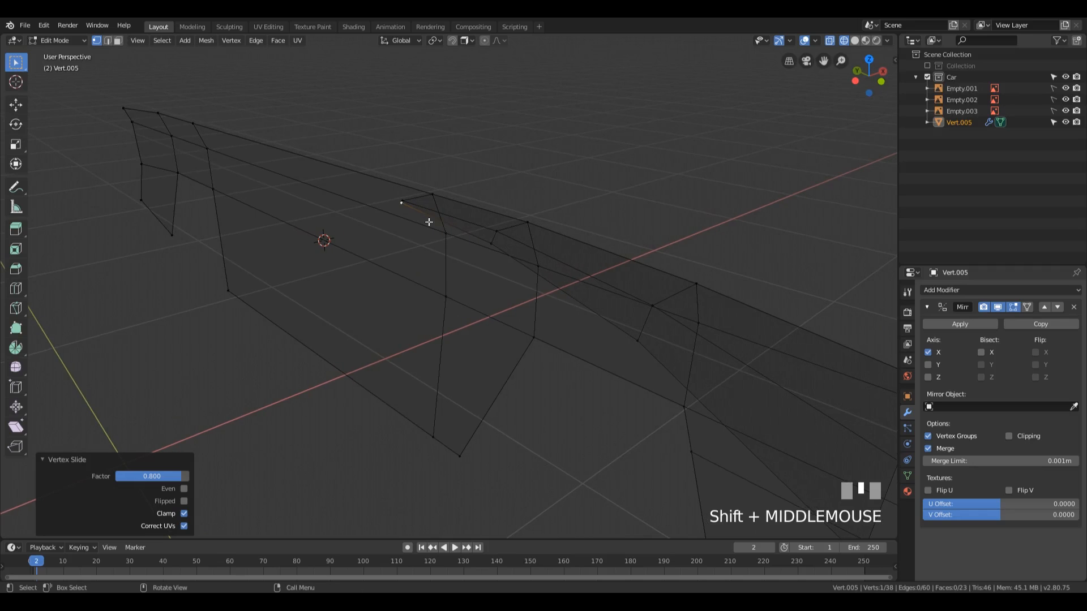
scroll(471, 221, up, 3)
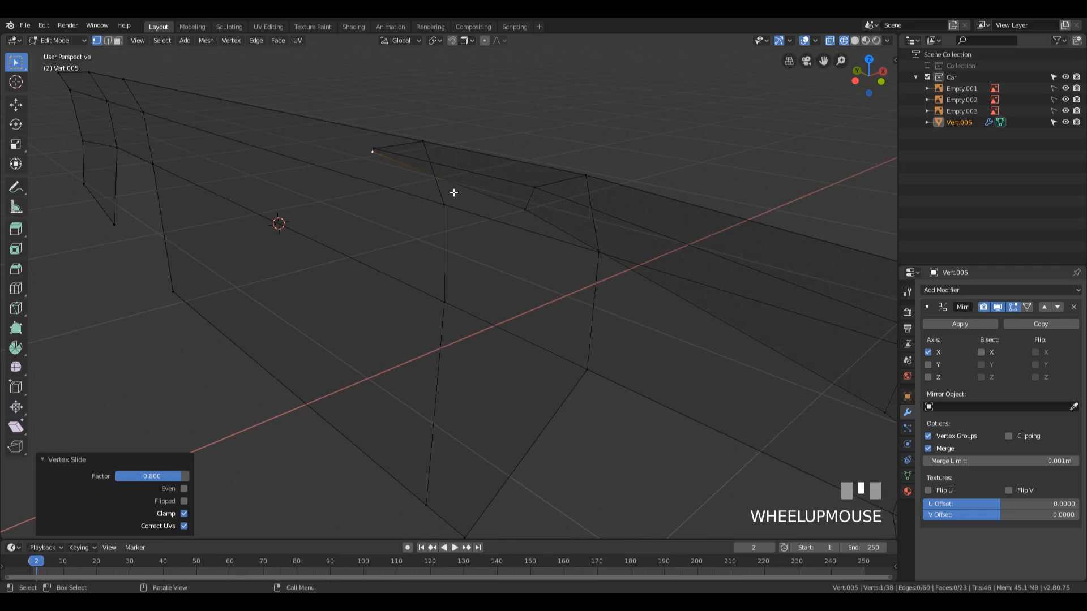
scroll(453, 192, down, 3)
middle_drag(431, 245, 378, 244)
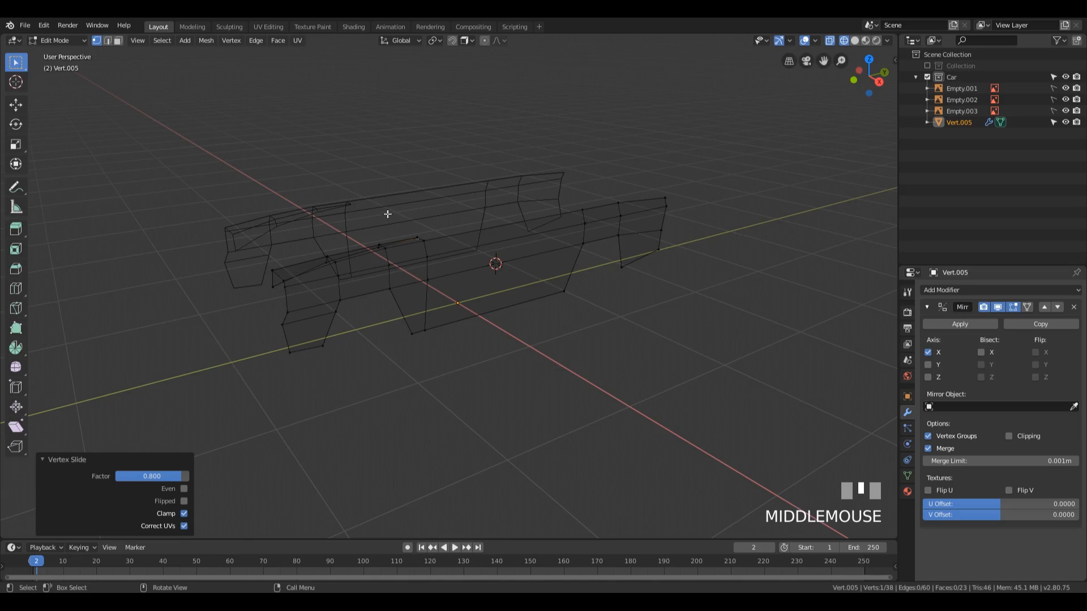
middle_drag(388, 214, 436, 235)
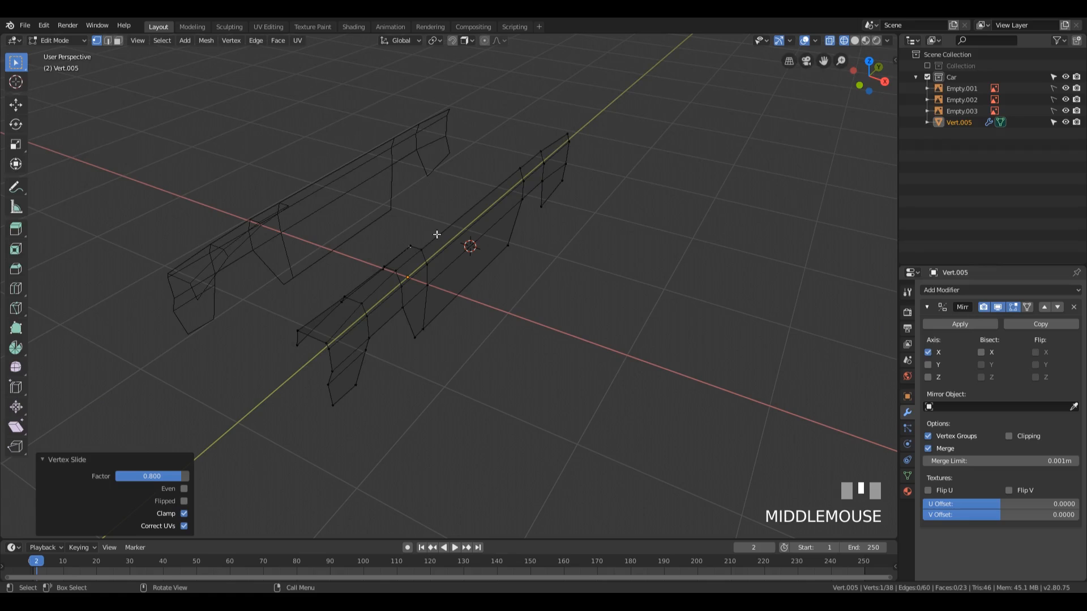
middle_drag(437, 234, 417, 198)
Step: Merge the strip's rearmost inner-edge vertex into the adjacent upper corner vertex, using At Last
scroll(534, 249, up, 4)
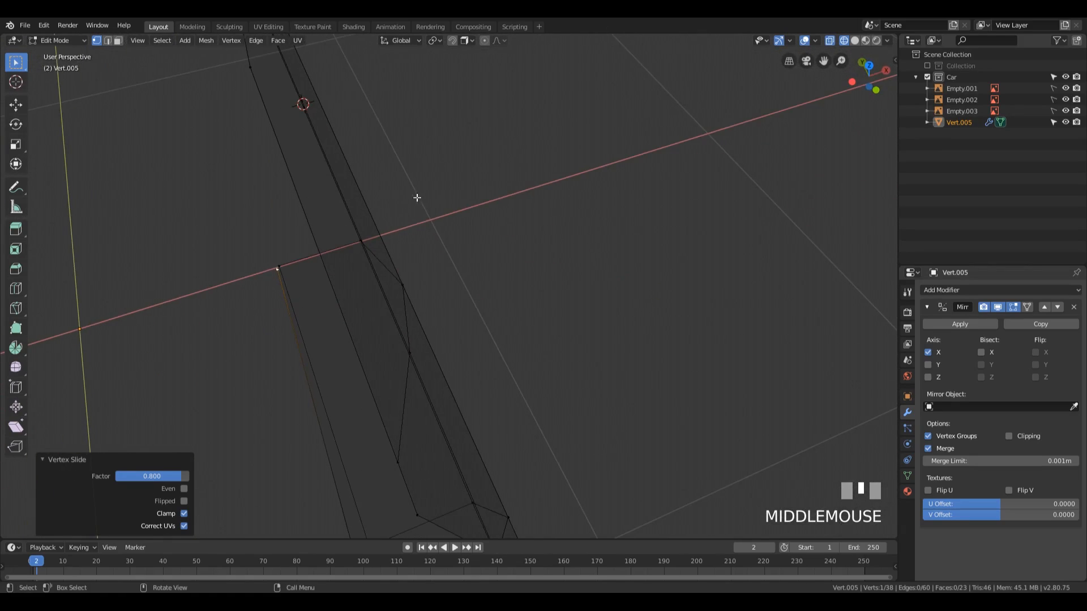
click(277, 270)
middle_drag(295, 257, 320, 219)
shift+click(318, 211)
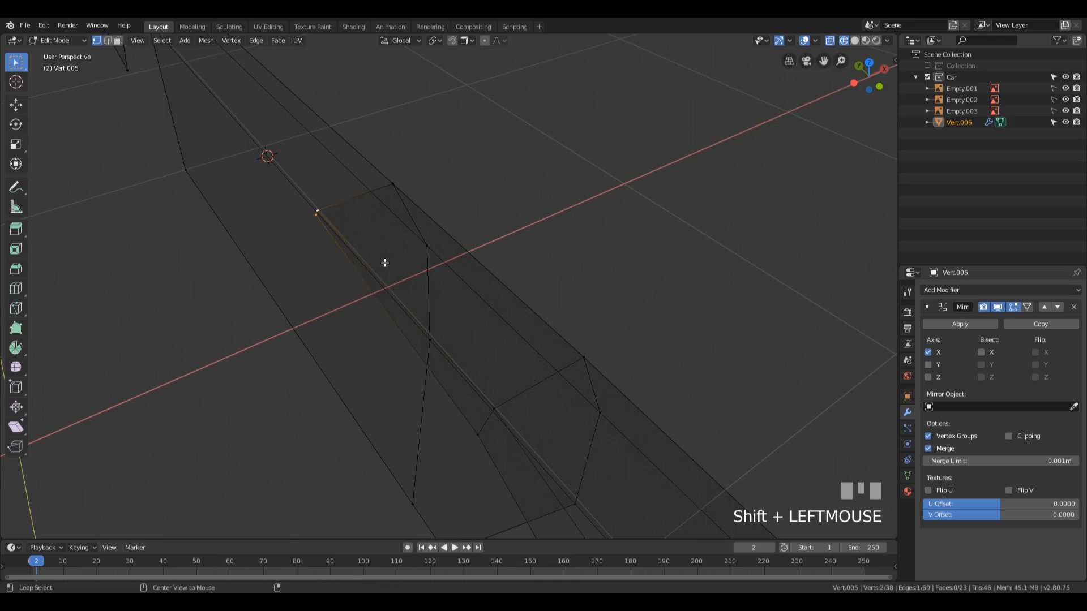
key(alt+m)
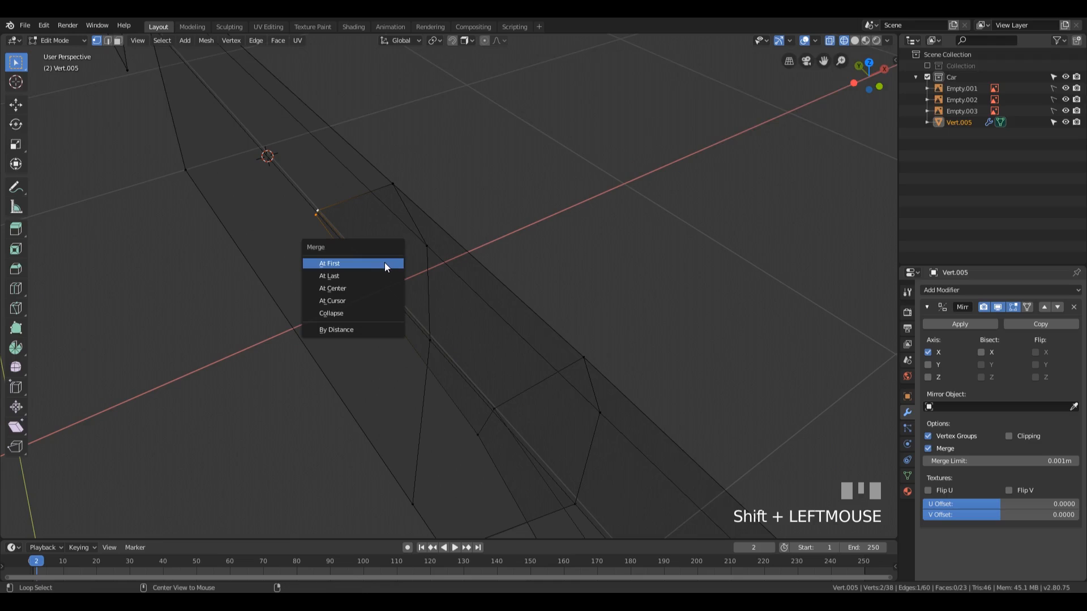
click(352, 275)
Step: Select the strip's whole inner edge path and extrude it -0.348 m along X toward the car's centre
middle_drag(566, 237, 530, 224)
scroll(548, 281, down, 3)
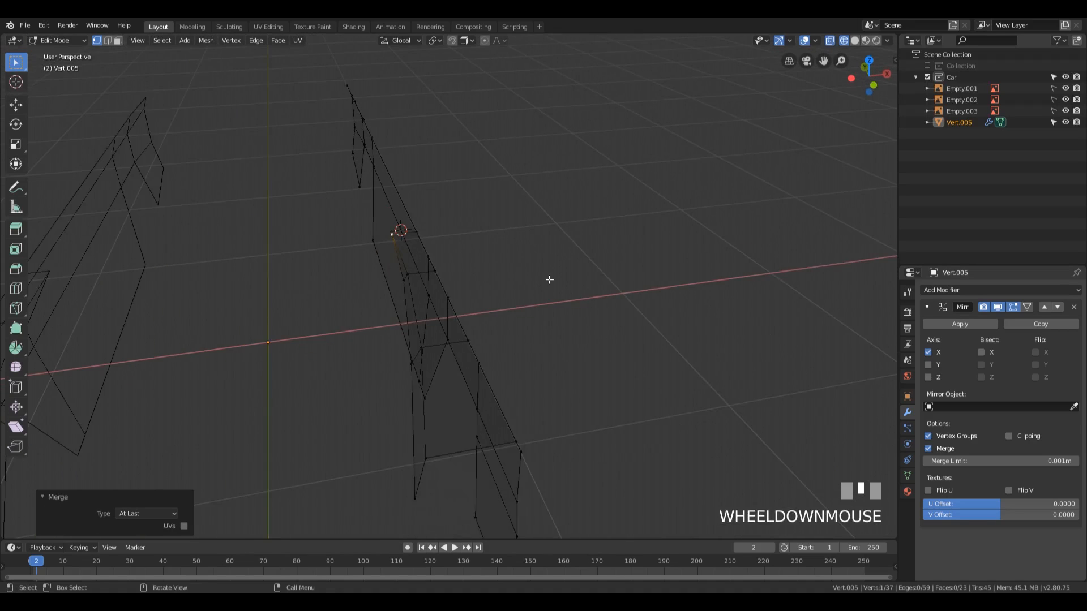
middle_drag(548, 281, 253, 256)
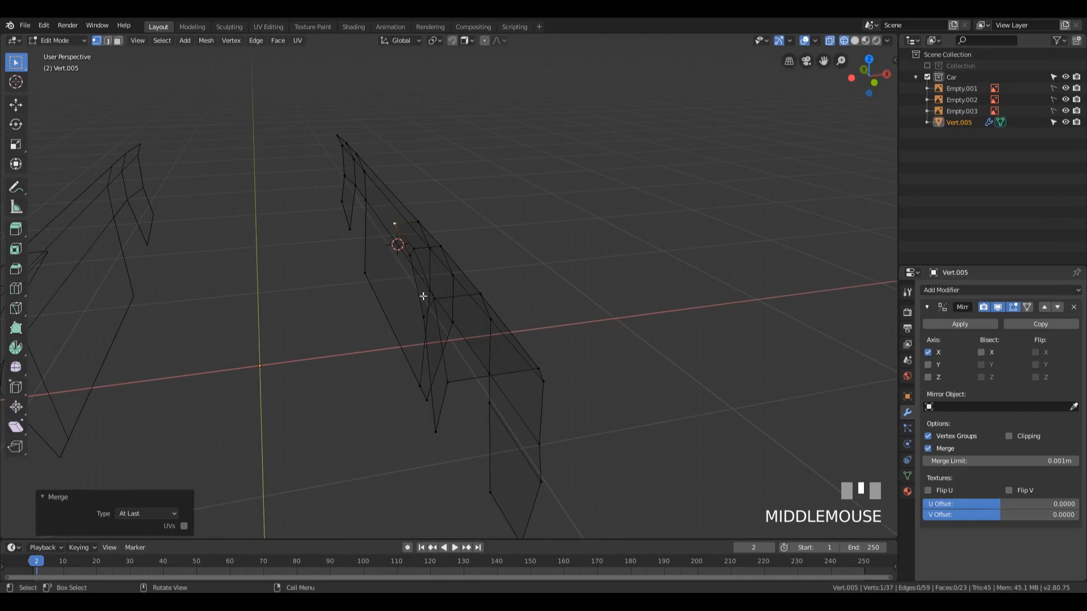
middle_drag(423, 296, 445, 304)
click(439, 260)
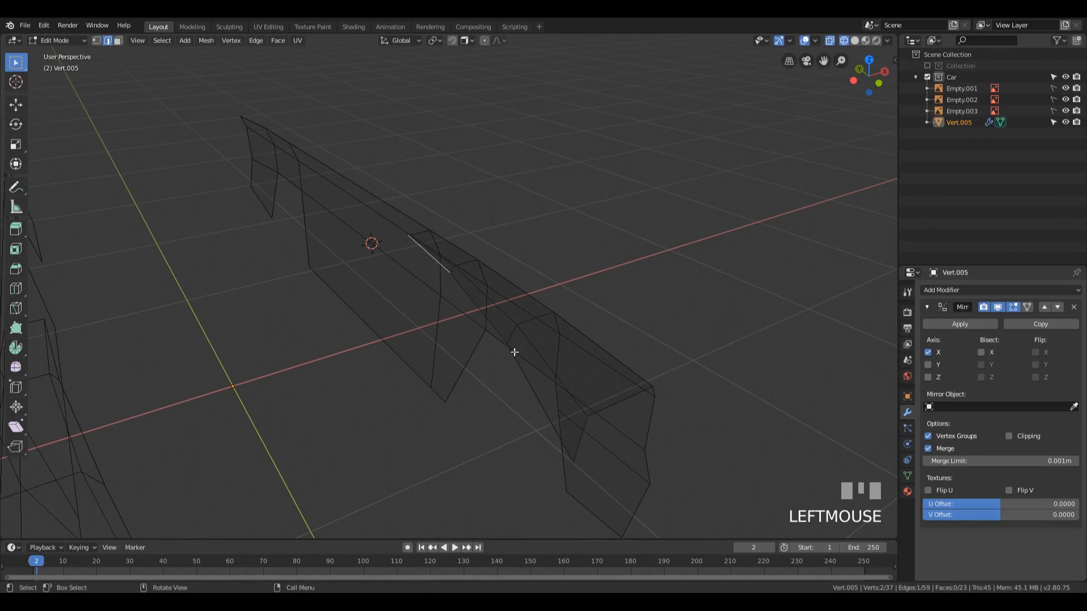
ctrl+click(542, 399)
middle_drag(542, 400, 631, 287)
scroll(630, 286, down, 2)
mouse_move(558, 260)
middle_down()
mouse_move(587, 269)
mouse_move(573, 269)
middle_up()
key(e)
key(x)
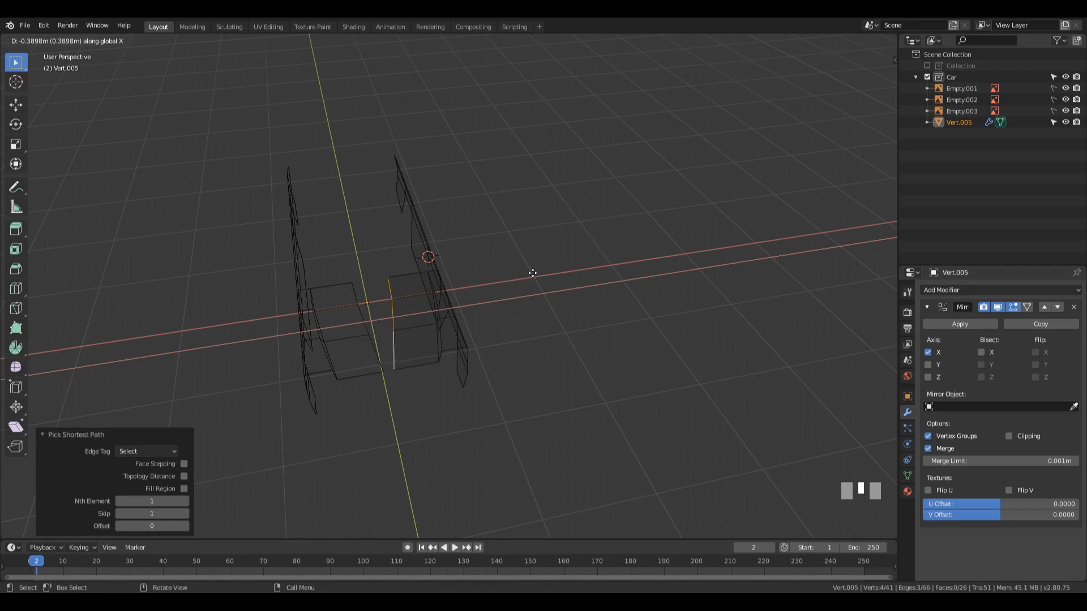
click(536, 269)
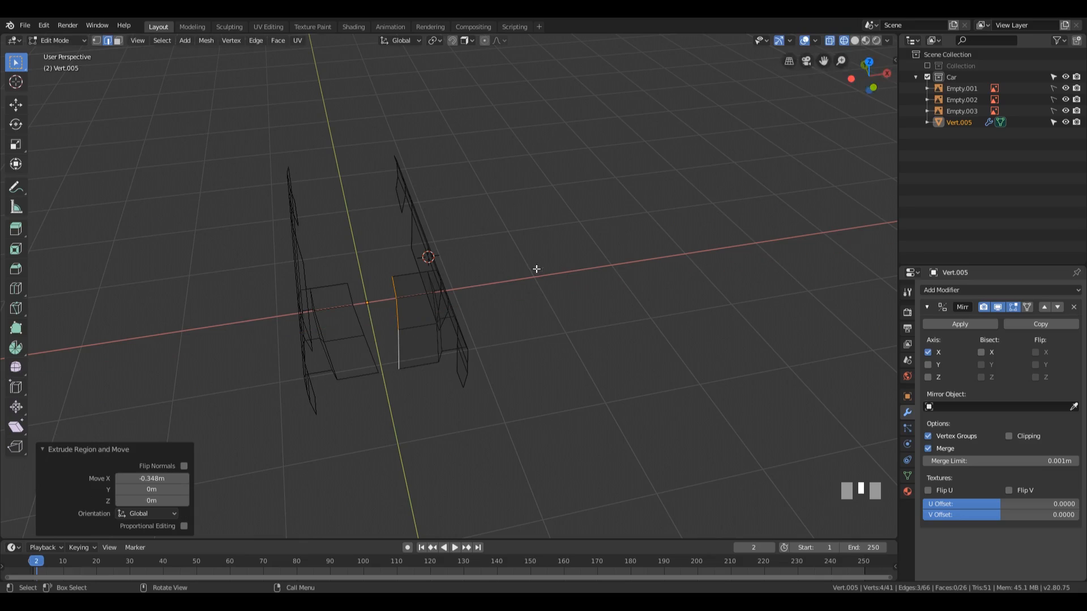
Step: Enable Clipping on the Mirror modifier and move the extruded edge path -0.658 m along X to the centre line
middle_drag(536, 269, 494, 265)
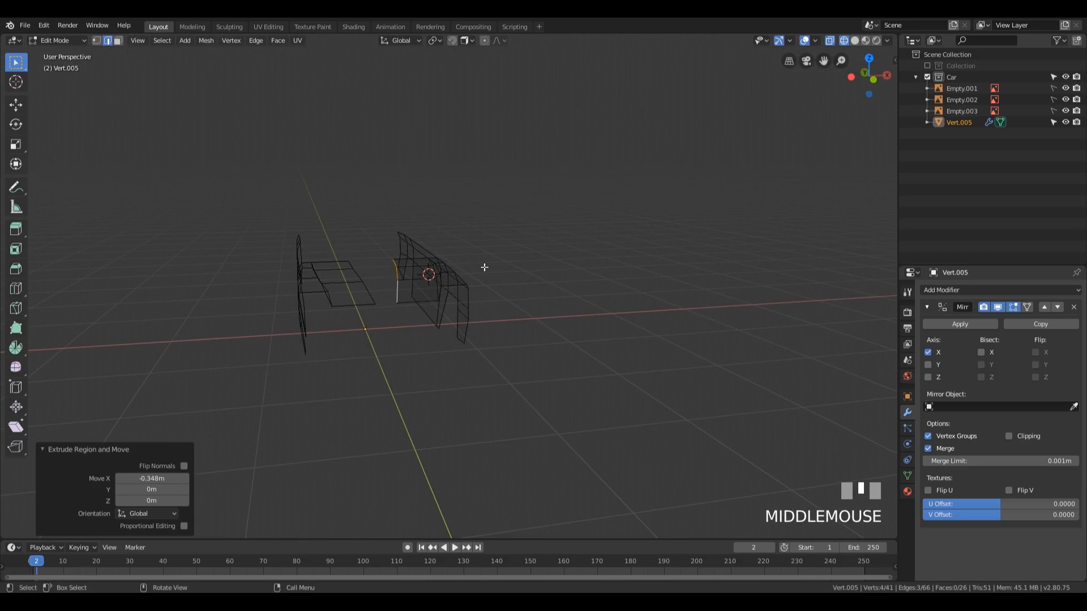
click(1022, 436)
middle_drag(566, 244, 554, 271)
scroll(572, 278, up, 2)
key(g)
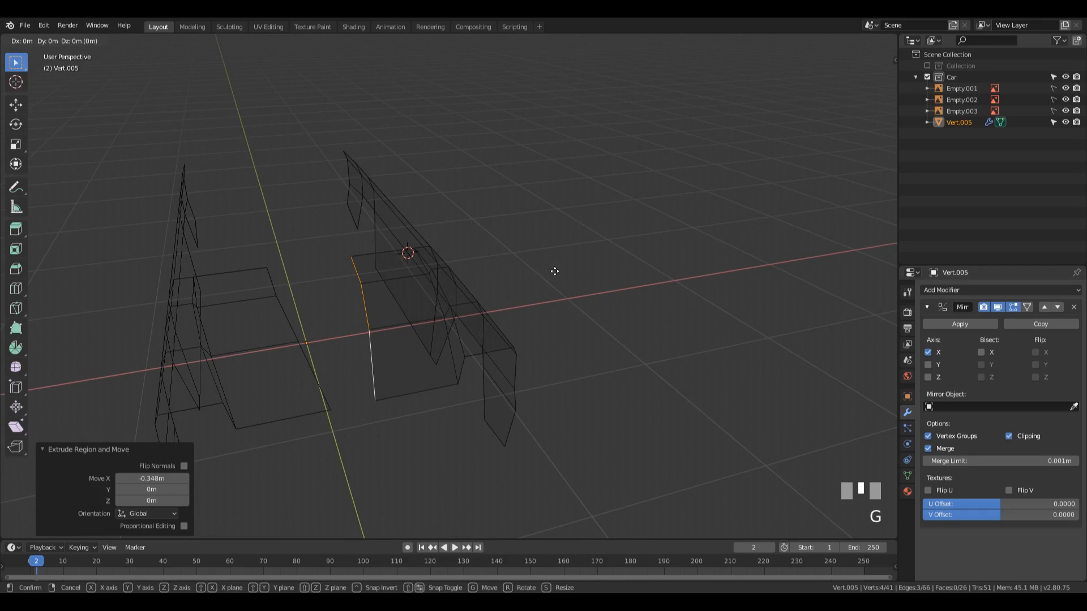
key(x)
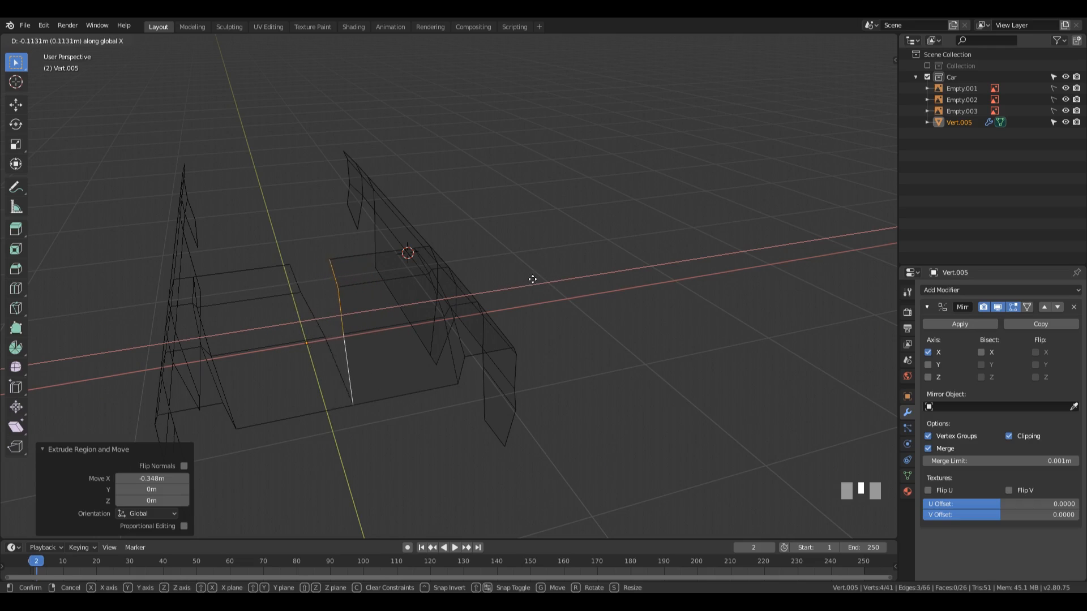
click(471, 288)
middle_drag(471, 288, 329, 313)
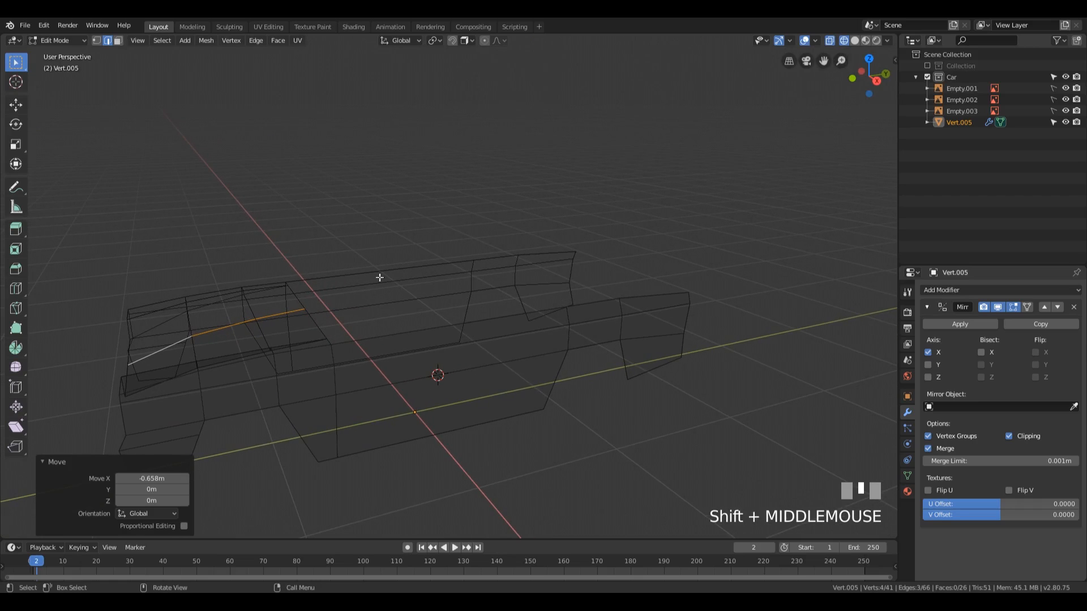
mouse_move(634, 269)
middle_down()
mouse_move(551, 266)
mouse_move(651, 269)
middle_up()
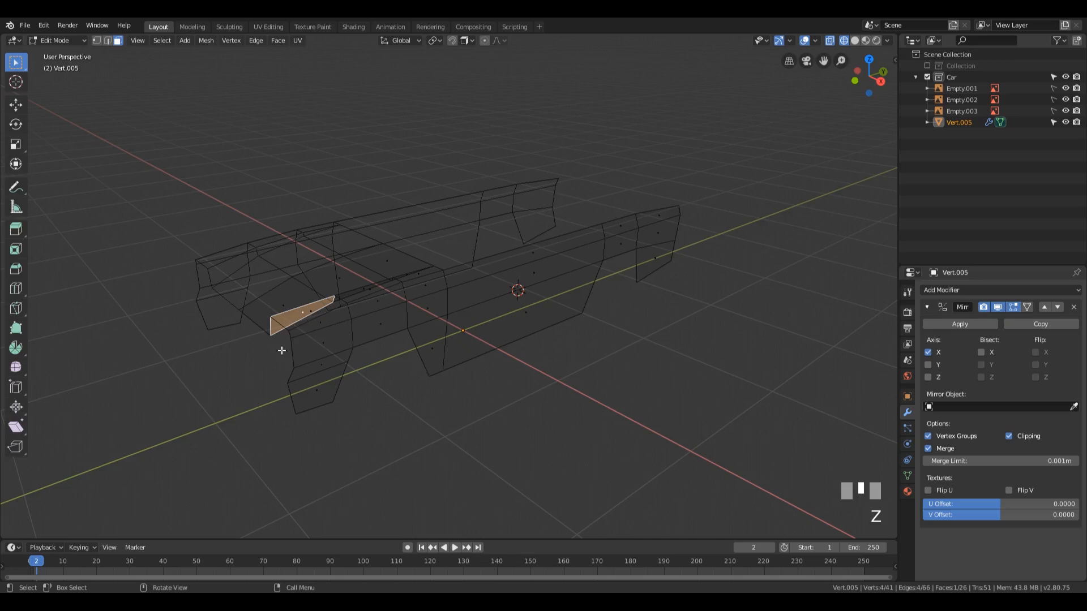
middle_drag(316, 357, 433, 355)
shift+middle_drag(546, 330, 504, 335)
middle_drag(504, 335, 514, 340)
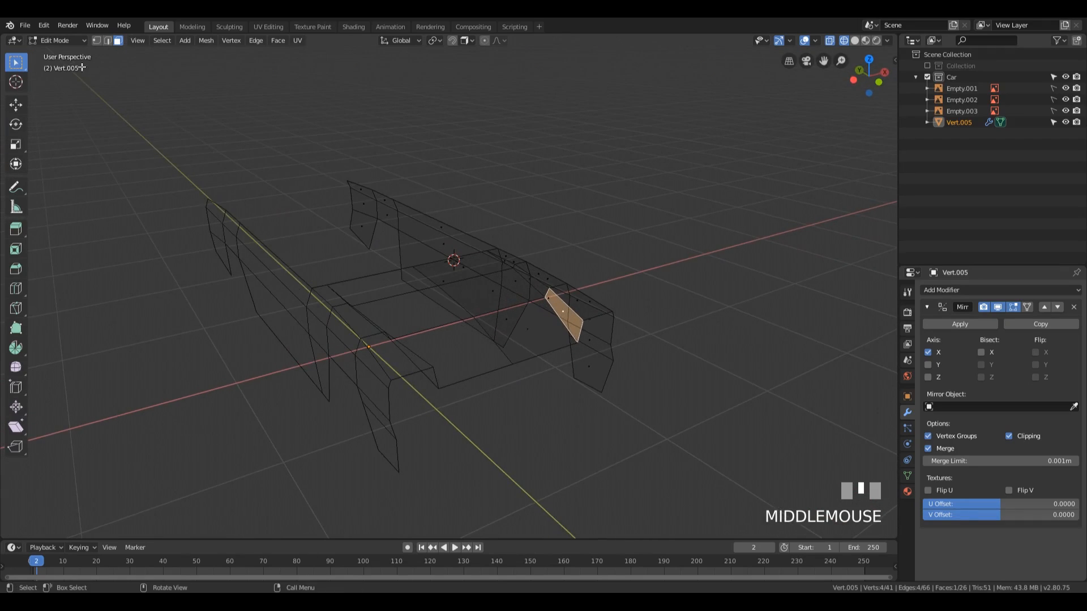
Step: Open the Preferences and search the add-ons for "loop"
click(26, 27)
mouse_move(40, 26)
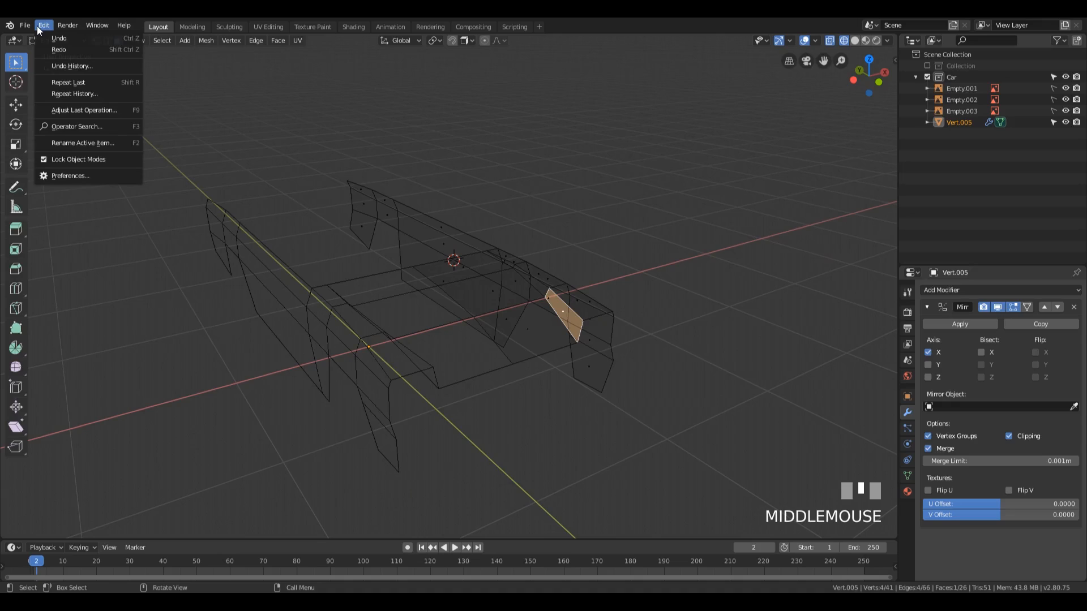
click(70, 175)
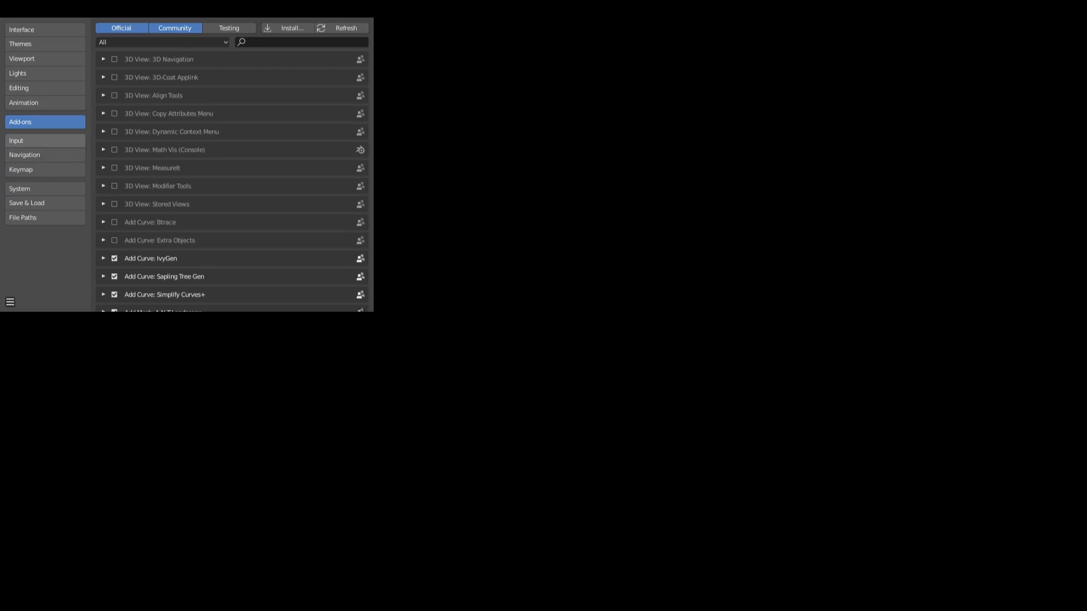
click(275, 42)
text(lop)
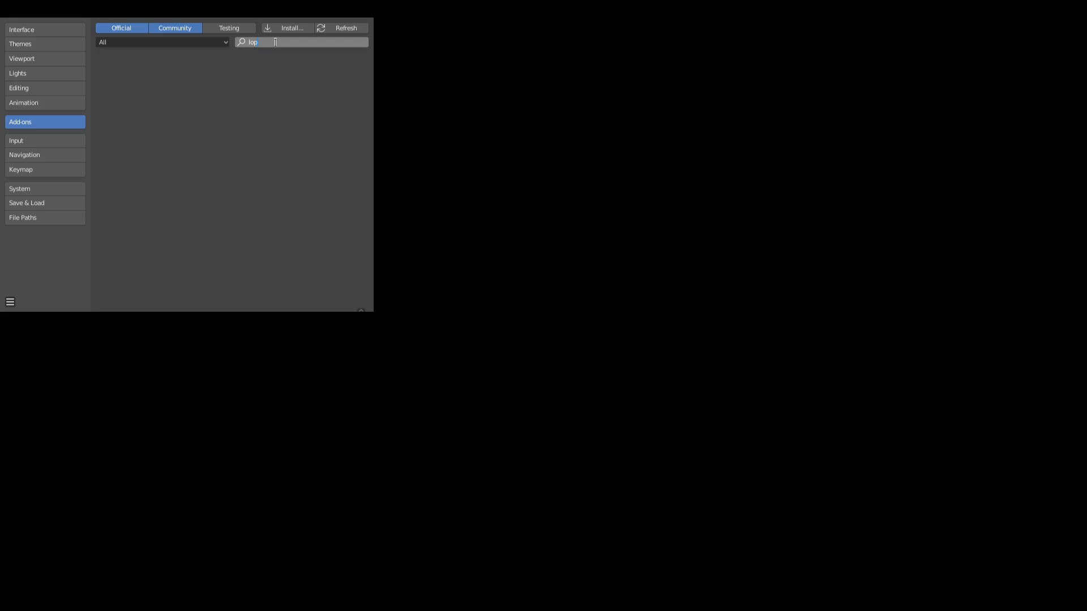
key(BackSpace)
text(op)
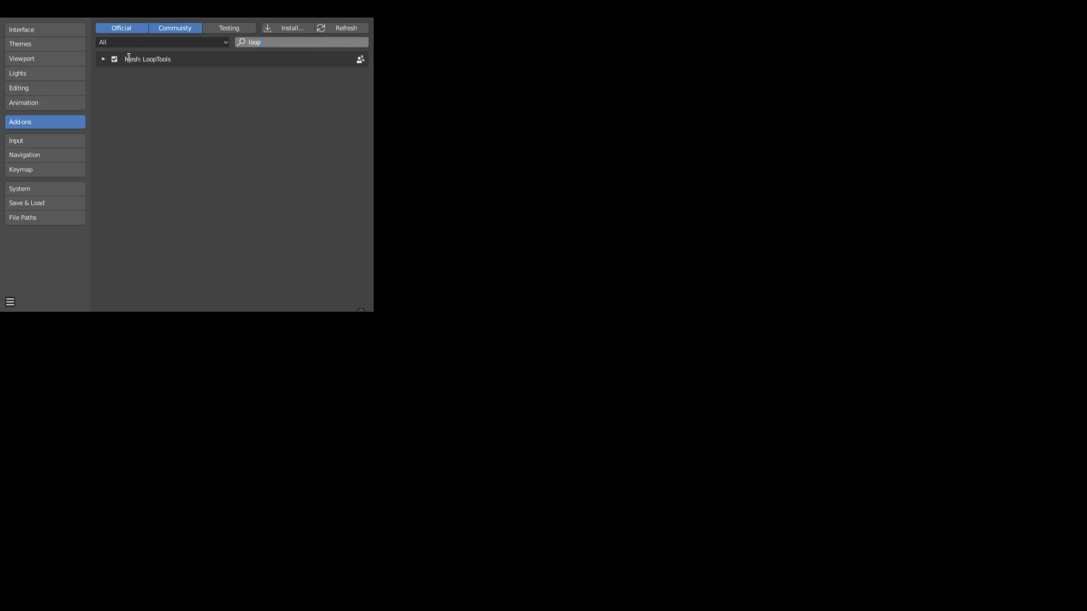
Step: Confirm the add-on search and expand the details of the Mesh: LoopTools add-on
key(Return)
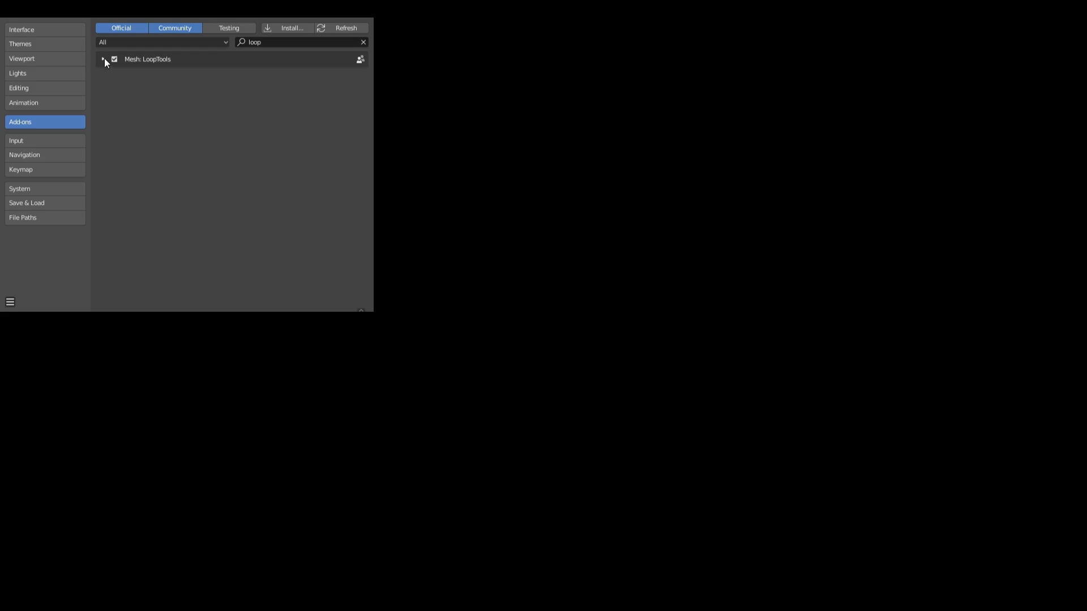
click(104, 59)
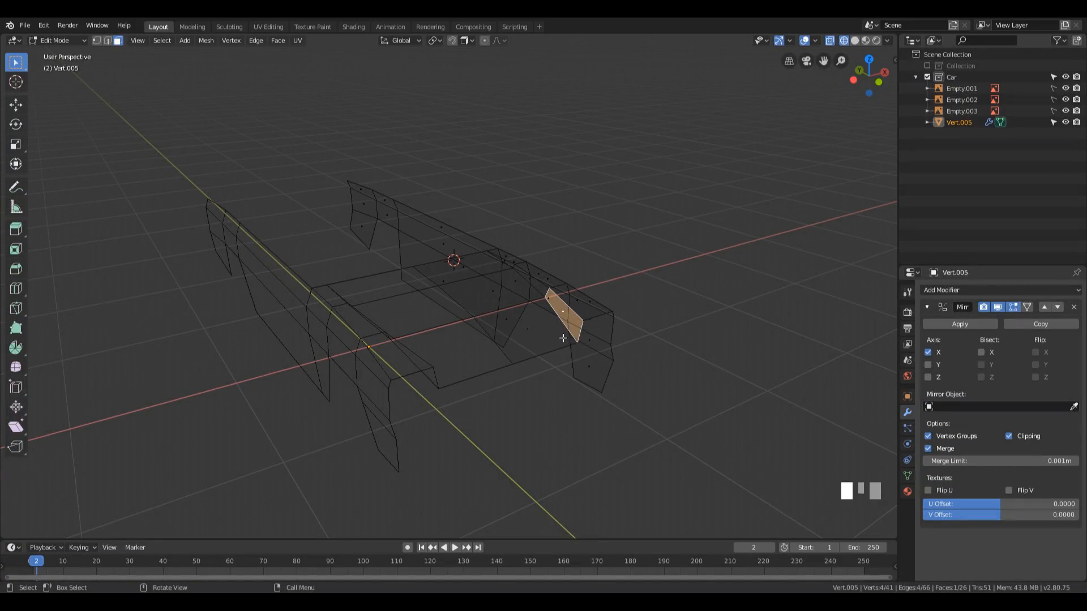
Step: Bring up the LoopTools commands for the selected face and open the options of the Flatten entry
middle_drag(621, 266, 584, 306)
right_click(544, 278)
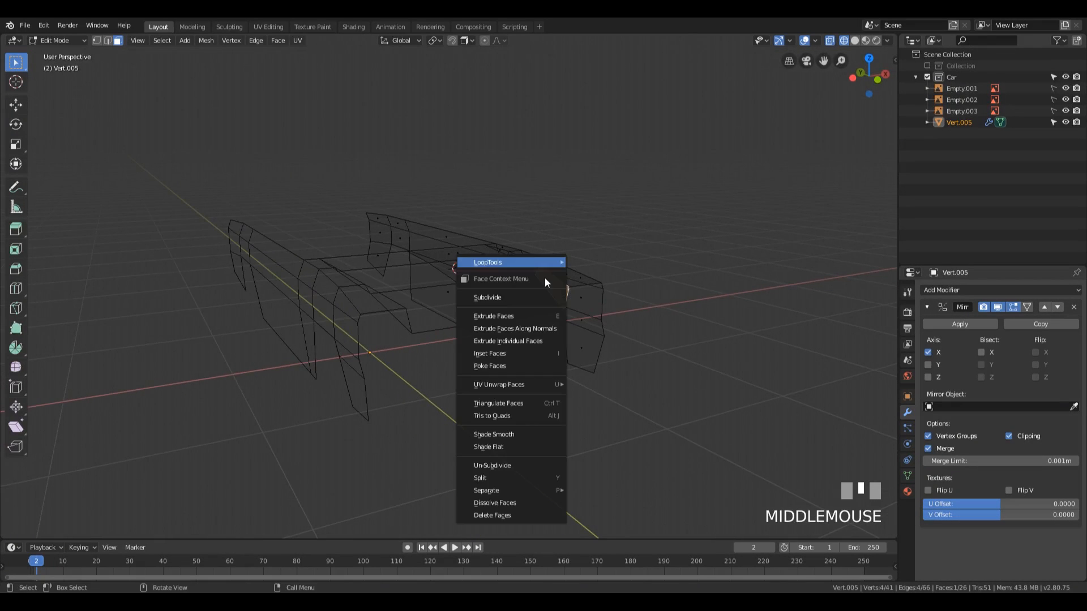
mouse_move(495, 263)
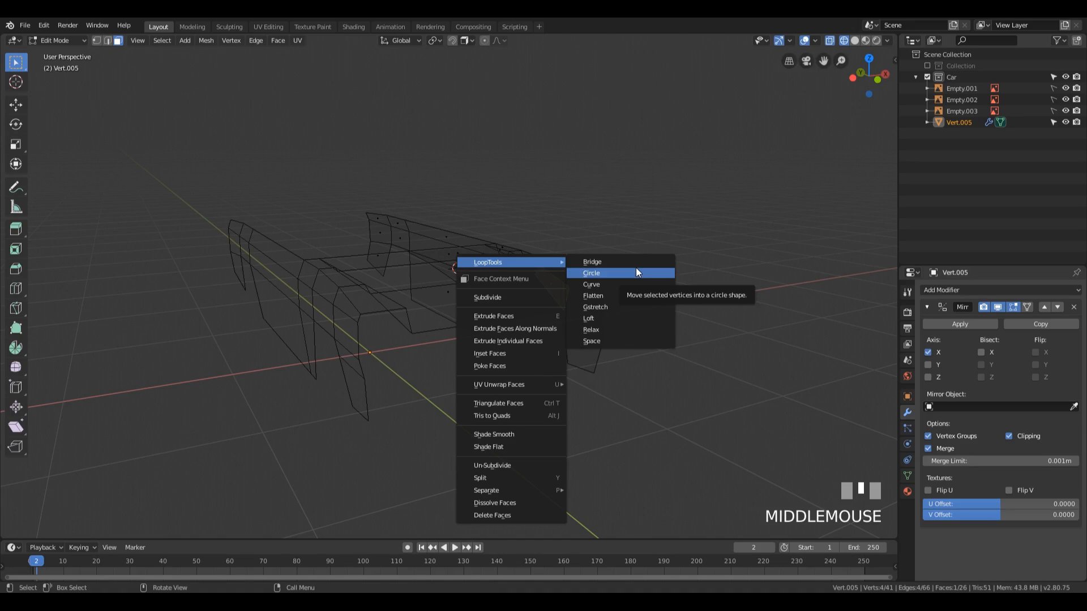
right_click(605, 297)
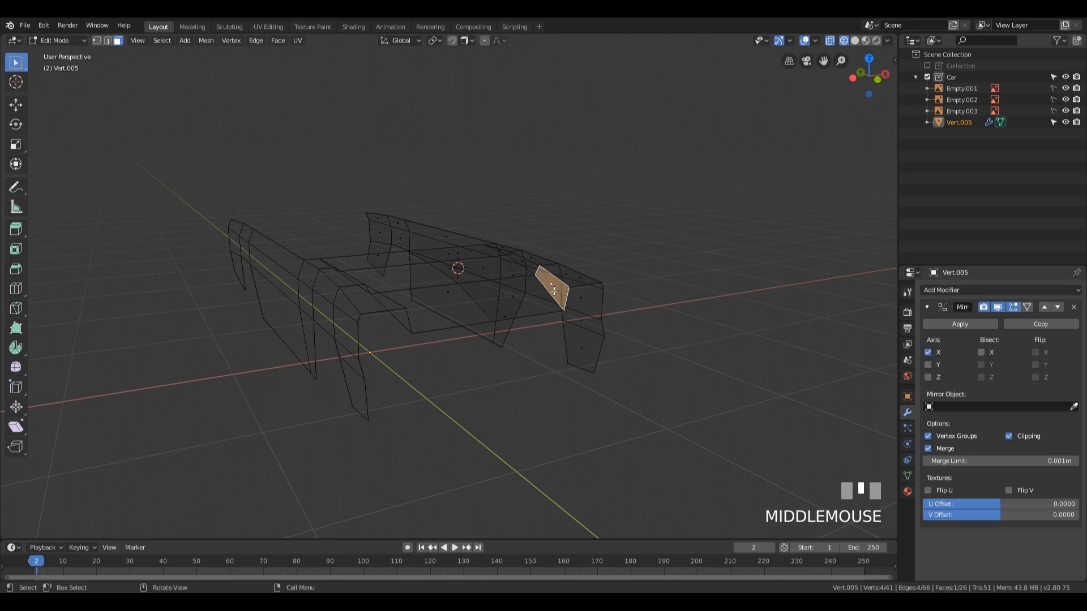
Step: Switch the viewport to solid shading for a close view of the selected face between bonnet and fender
key(q)
middle_drag(718, 206, 616, 250)
scroll(636, 243, up, 3)
key(z)
click(617, 267)
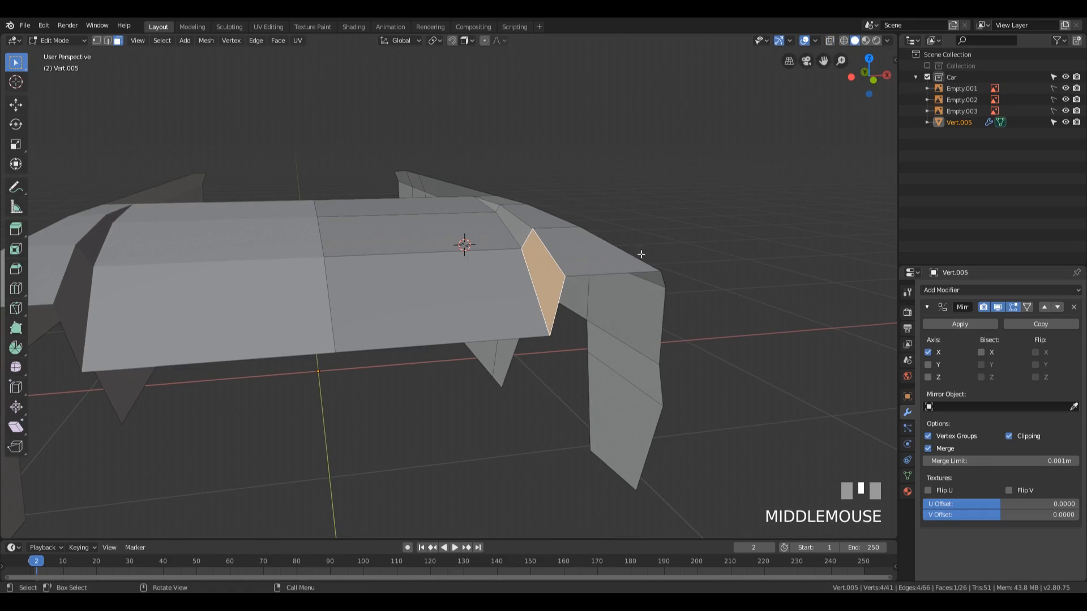
Step: Flatten the selected face between bonnet and fender with LoopTools Flatten, using the Best fit plane
key(q)
click(514, 267)
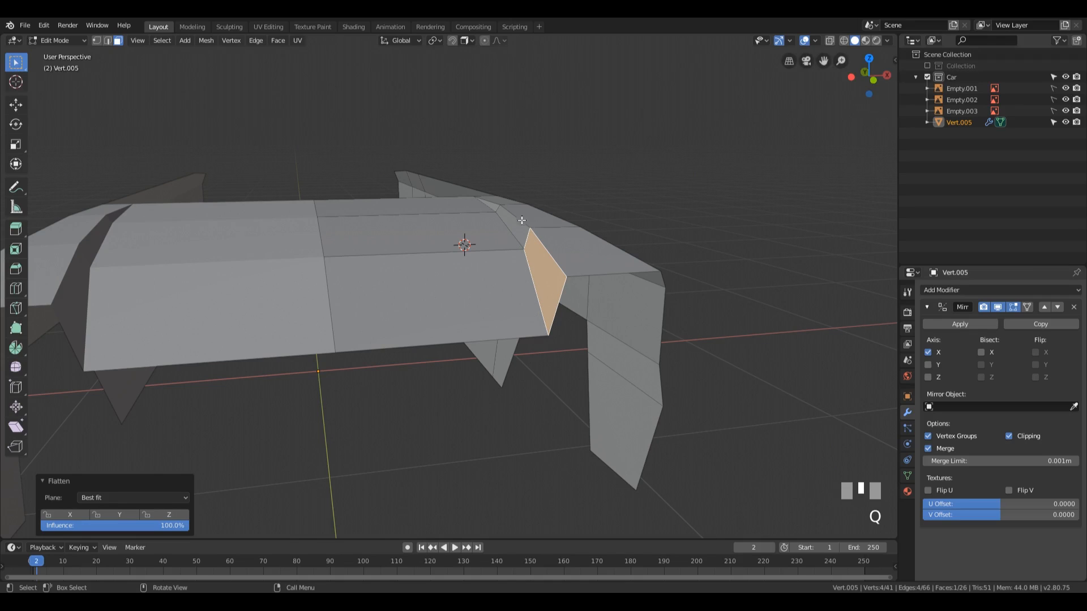
middle_drag(553, 255, 504, 270)
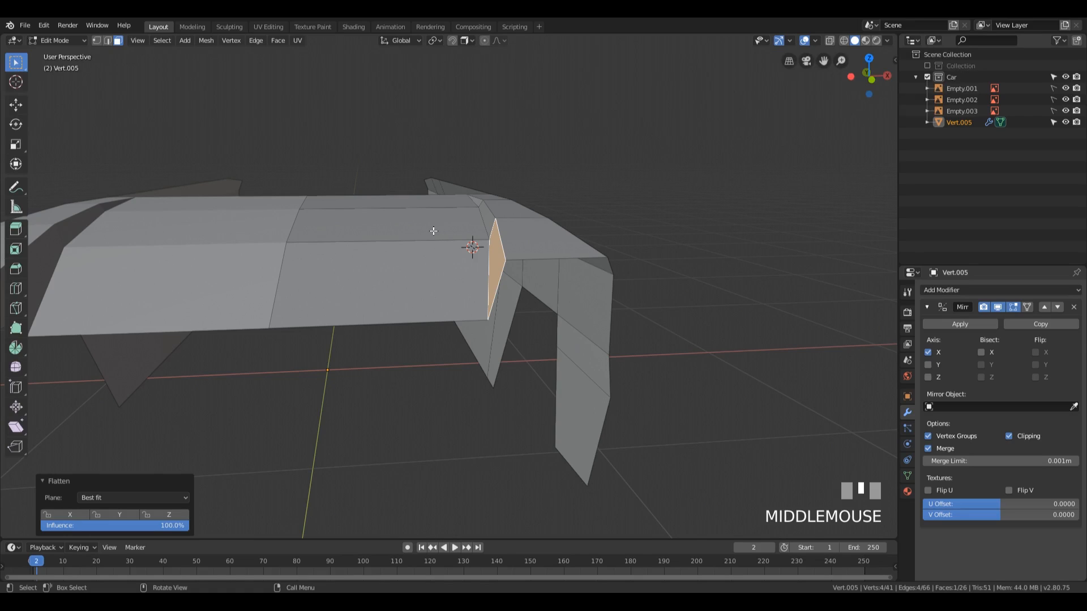
Step: Flatten the narrow face just behind the already flattened one between bonnet and fender with LoopTools Flatten
middle_drag(504, 254, 517, 305)
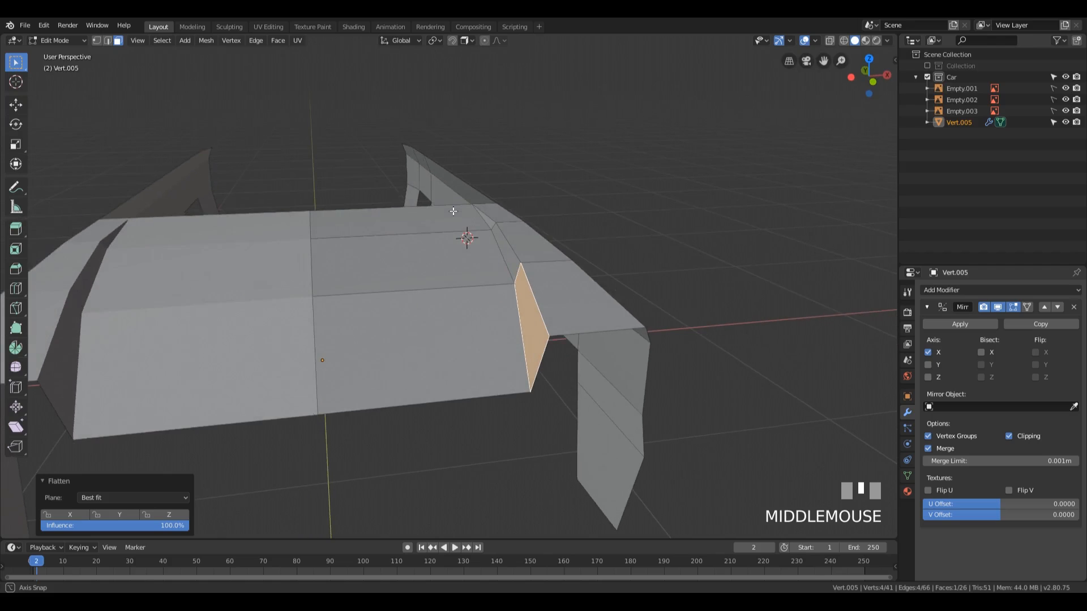
scroll(516, 306, down, 1)
middle_drag(580, 276, 557, 232)
click(503, 222)
key(q)
click(505, 220)
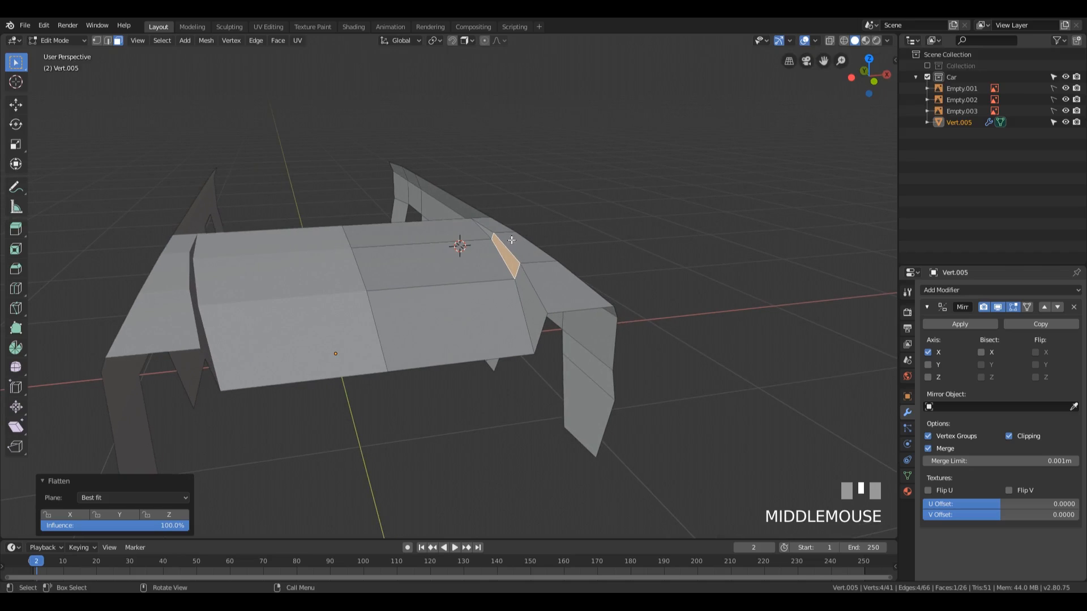
Step: Flatten the front bonnet face and the bonnet face directly behind it, one after the other, with LoopTools Flatten
click(472, 315)
key(q)
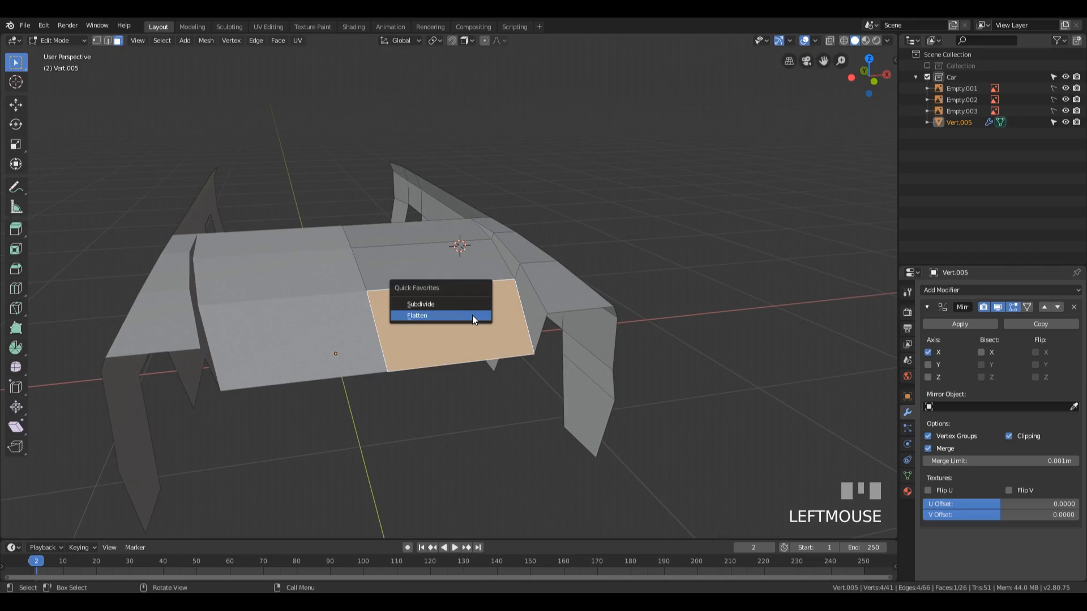
click(472, 315)
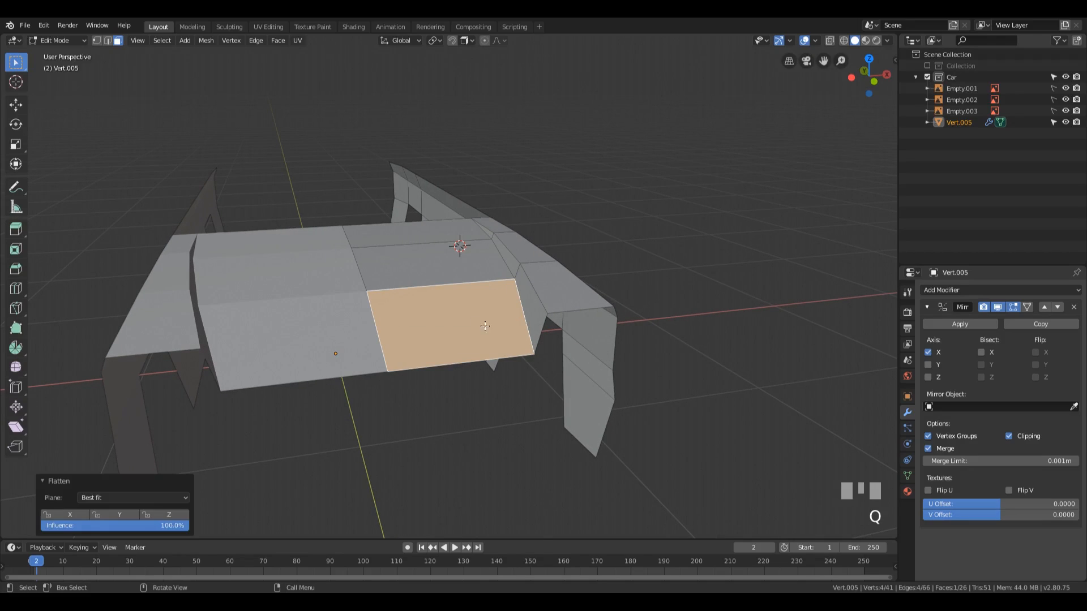
click(451, 267)
key(q)
click(451, 266)
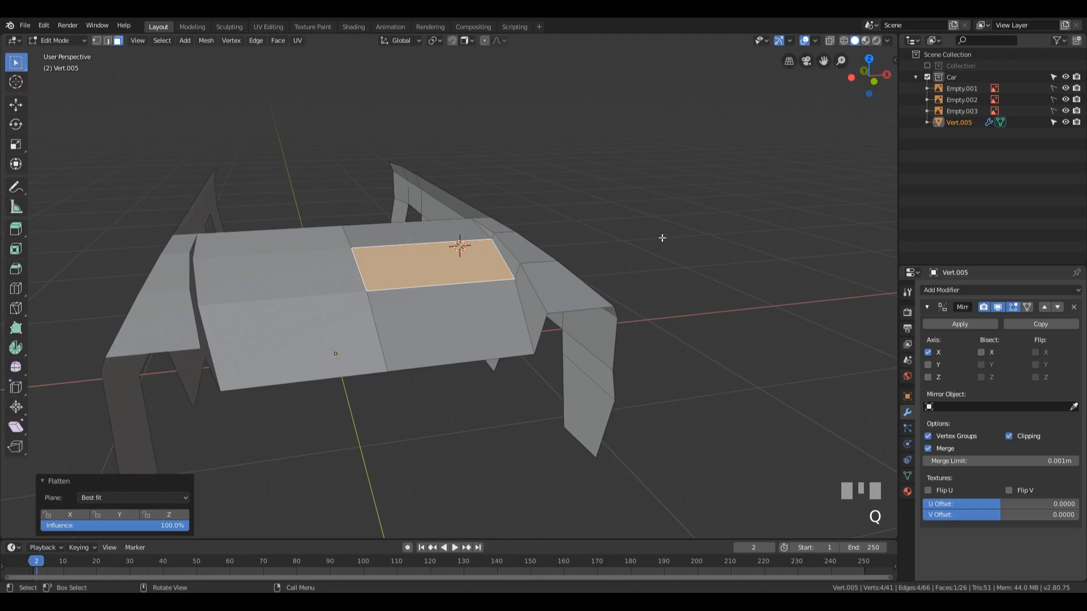
Step: Examine the shape of the mirrored bonnet and side panels in Object Mode from the front and the side
mouse_move(569, 274)
middle_down()
mouse_move(594, 252)
mouse_move(628, 255)
mouse_move(536, 269)
mouse_move(730, 282)
mouse_move(548, 279)
mouse_move(582, 271)
mouse_move(554, 271)
middle_up()
scroll(589, 271, down, 2)
key(Tab)
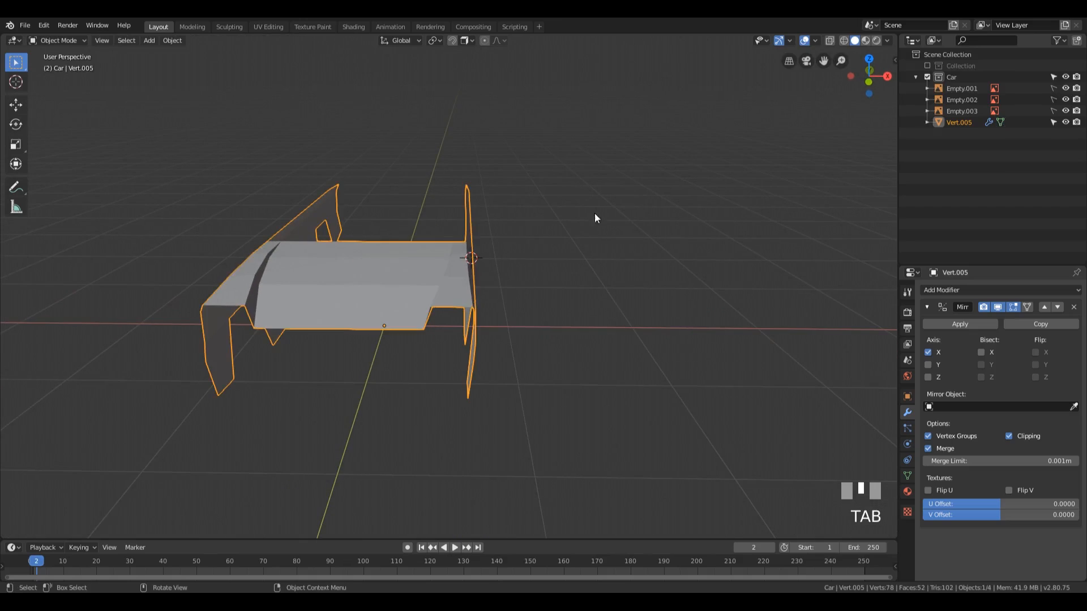
middle_drag(594, 213, 584, 269)
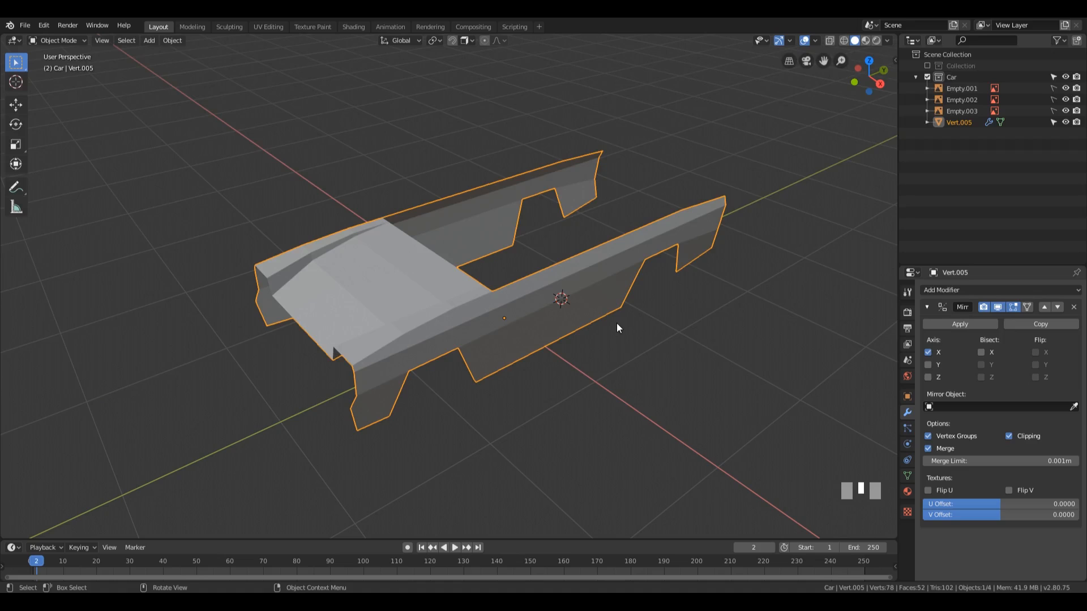
key(Tab)
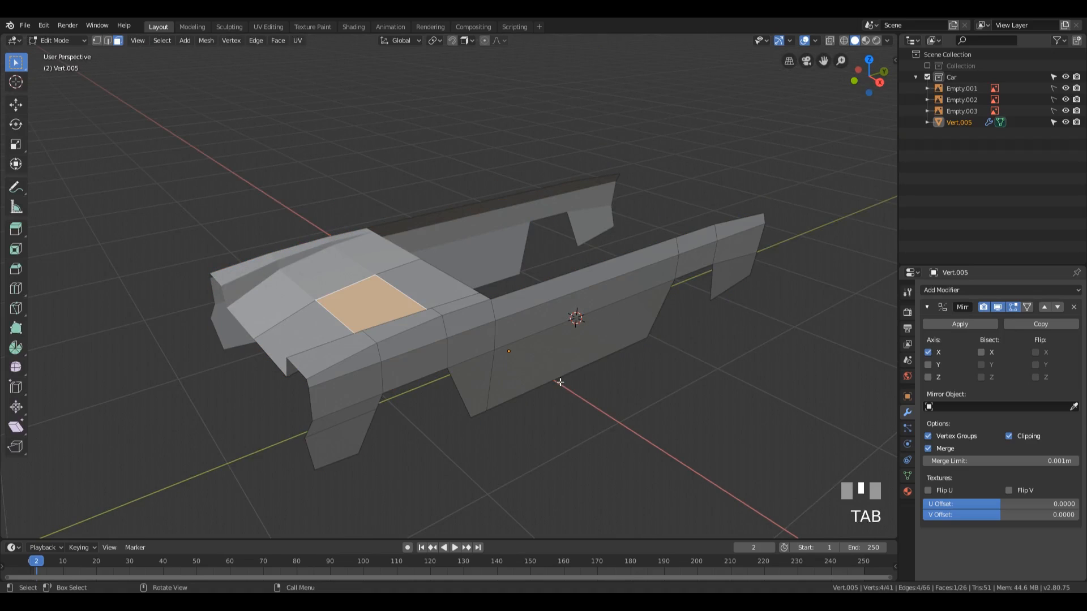
Step: Extrude the edge at the bonnet's rear corner up along the windscreen pillar in the side view, by 0.28 m in Y and 0.417 m in Z
middle_drag(559, 382, 497, 352)
click(483, 309)
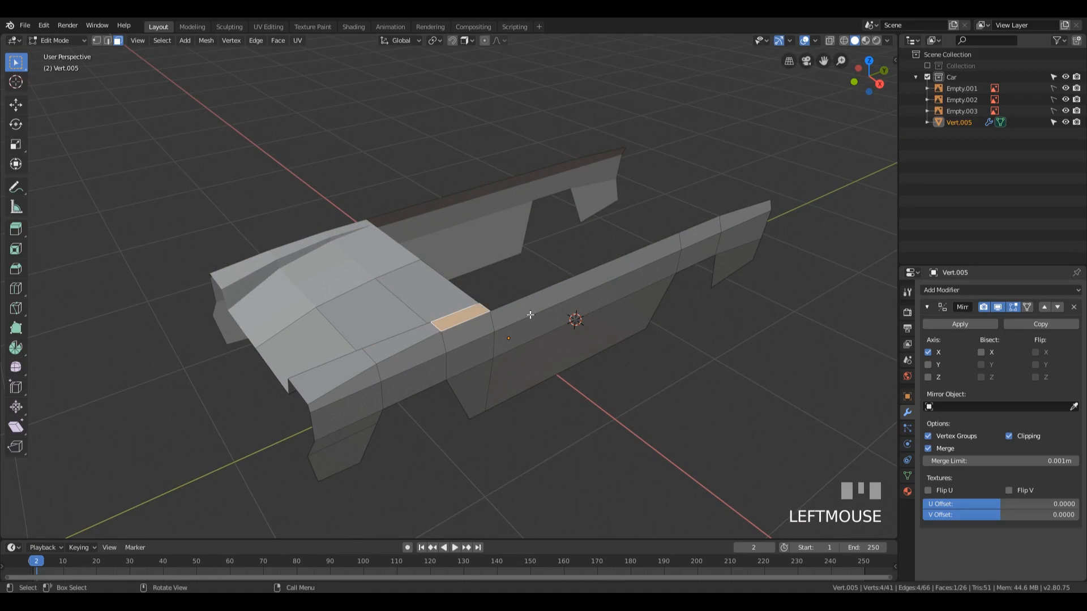
key(2)
click(498, 311)
middle_drag(498, 310, 553, 259)
key(KP_3)
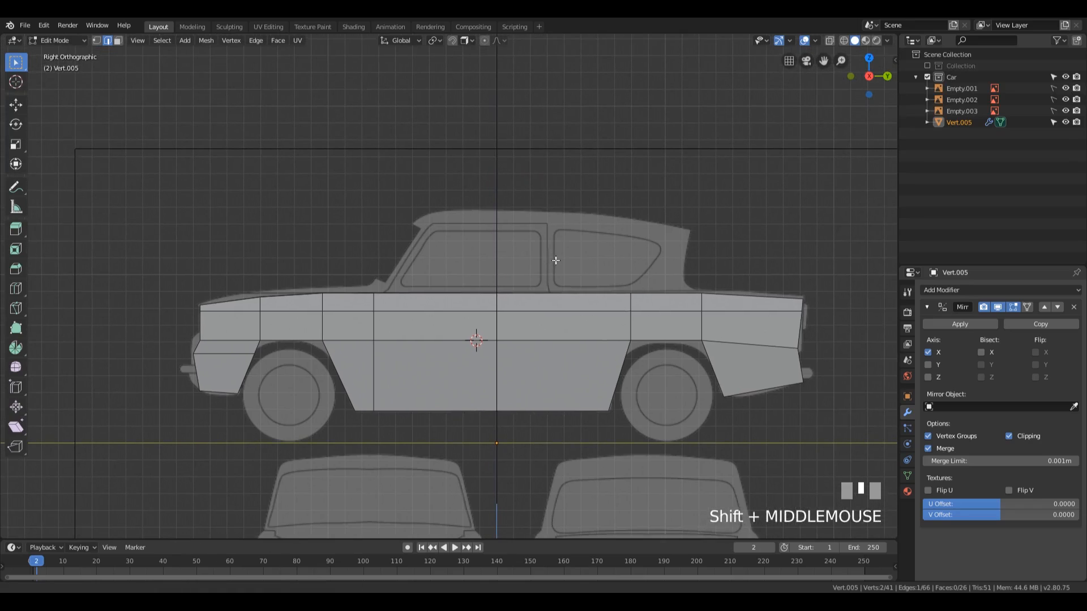
scroll(459, 272, up, 3)
key(e)
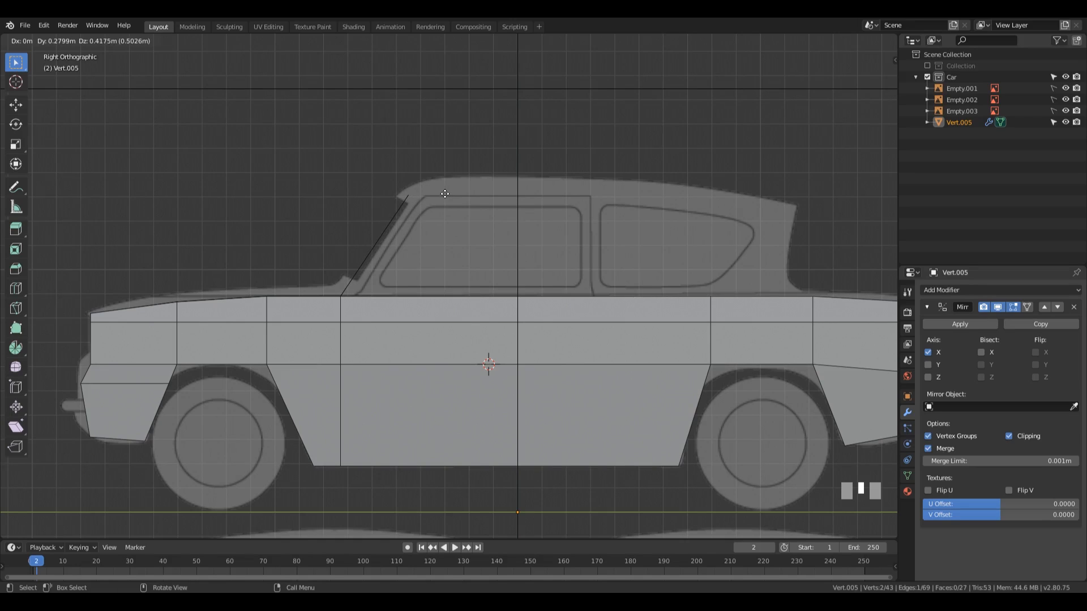
click(444, 195)
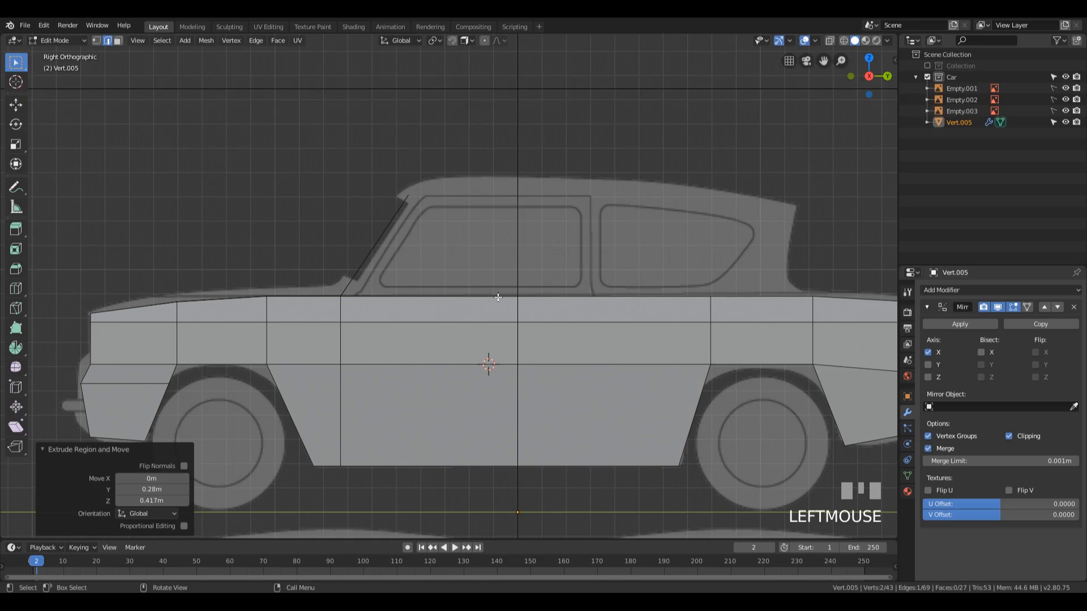
Step: Switch to wireframe shading and add a vertical loop cut near the door's rear edge with a slide factor of 0.410
scroll(498, 304, down, 1)
key(z)
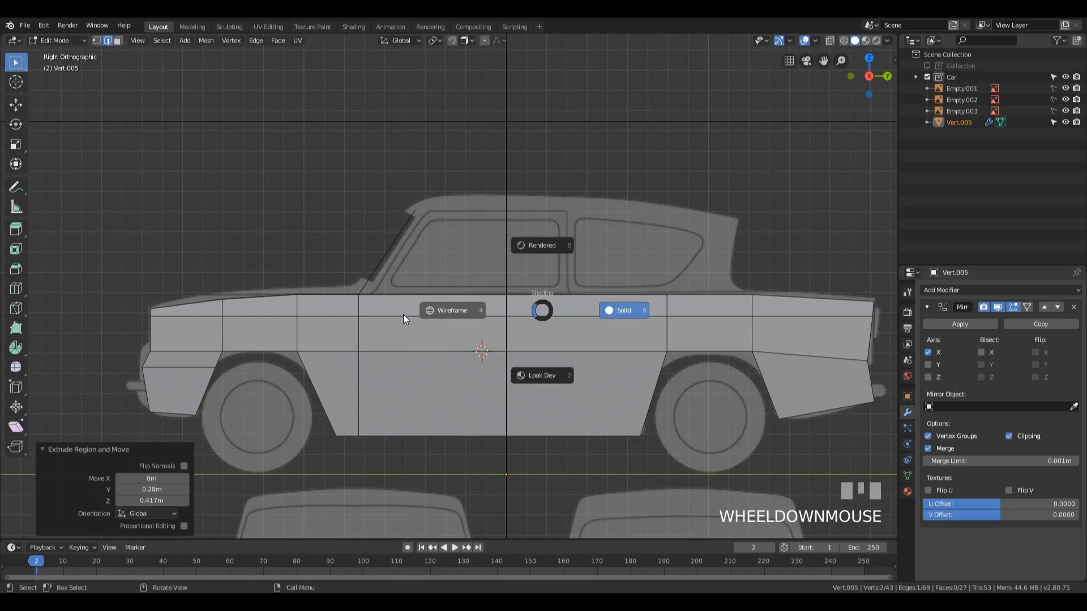
click(402, 315)
shift+middle_drag(613, 267, 534, 235)
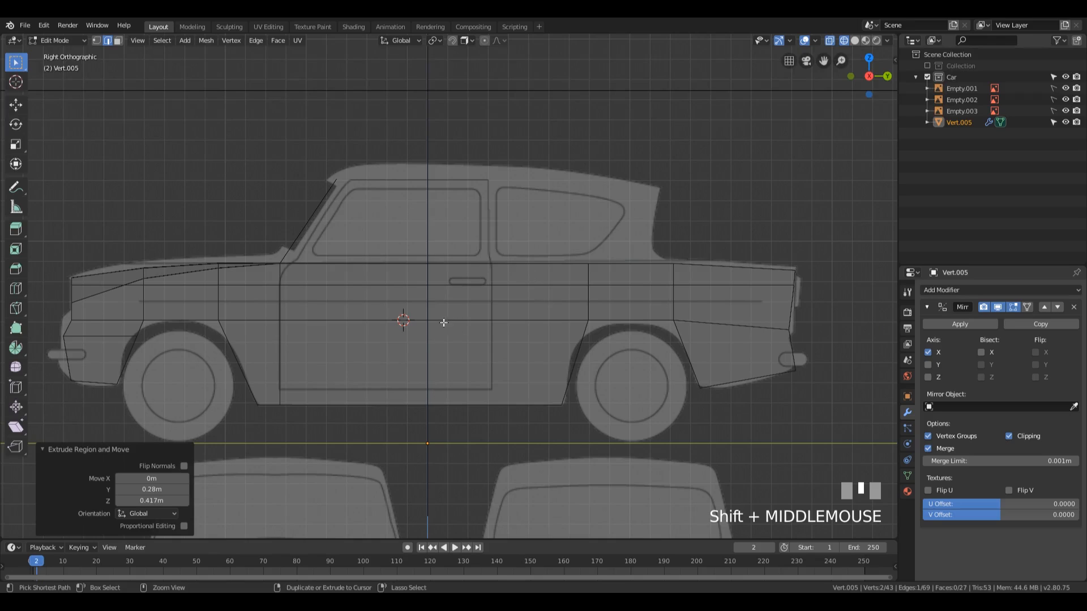
key(ctrl+r)
click(397, 284)
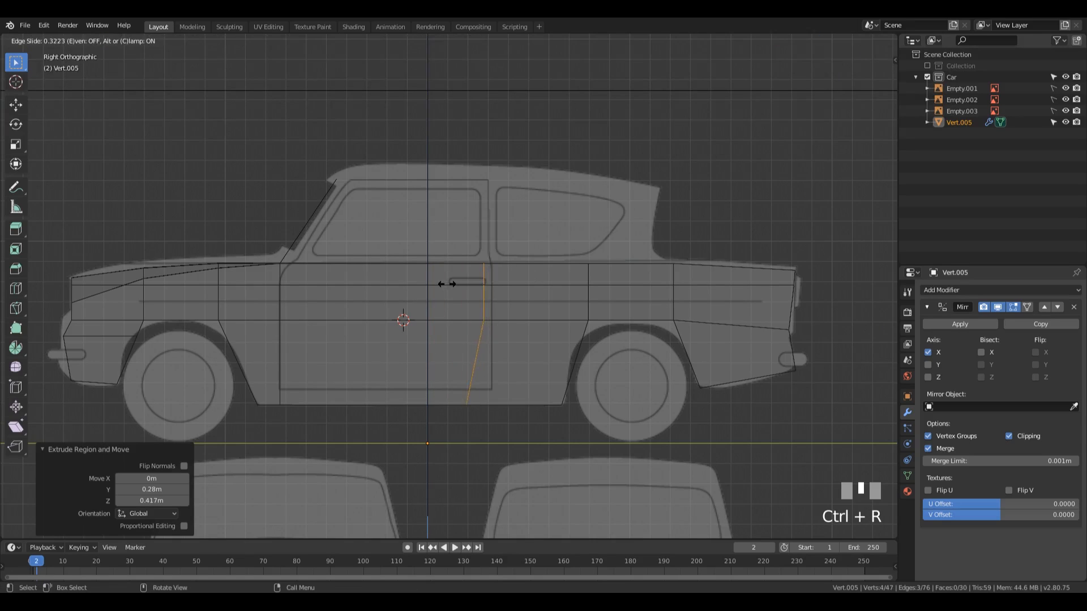
click(460, 283)
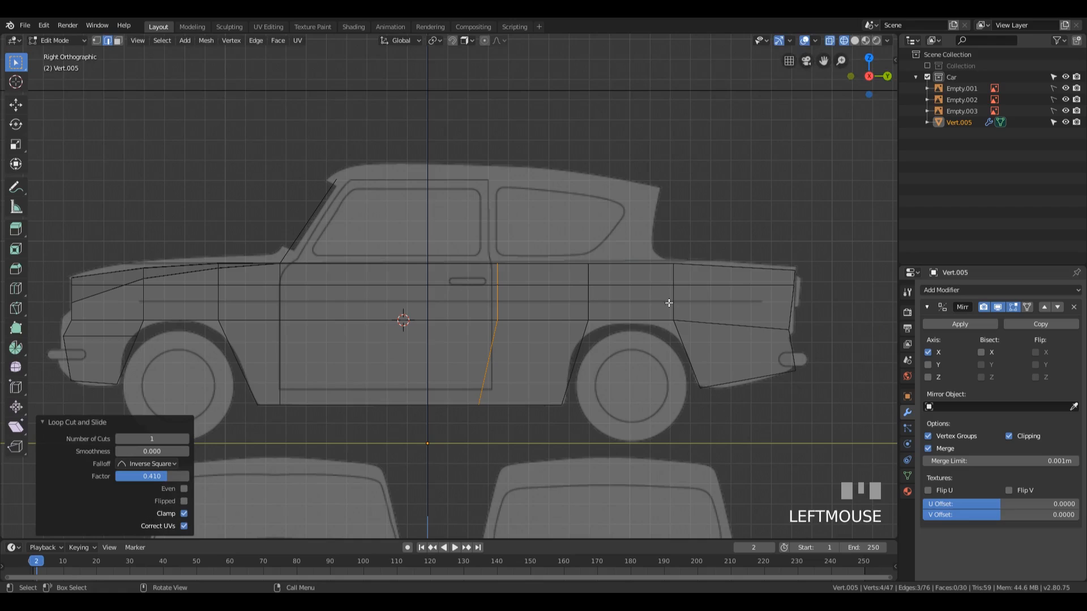
Step: Straighten the door loop by scaling it to 0 along Y and move it -0.0616 m along Y
key(s)
key(y)
key(0)
key(KP_Enter)
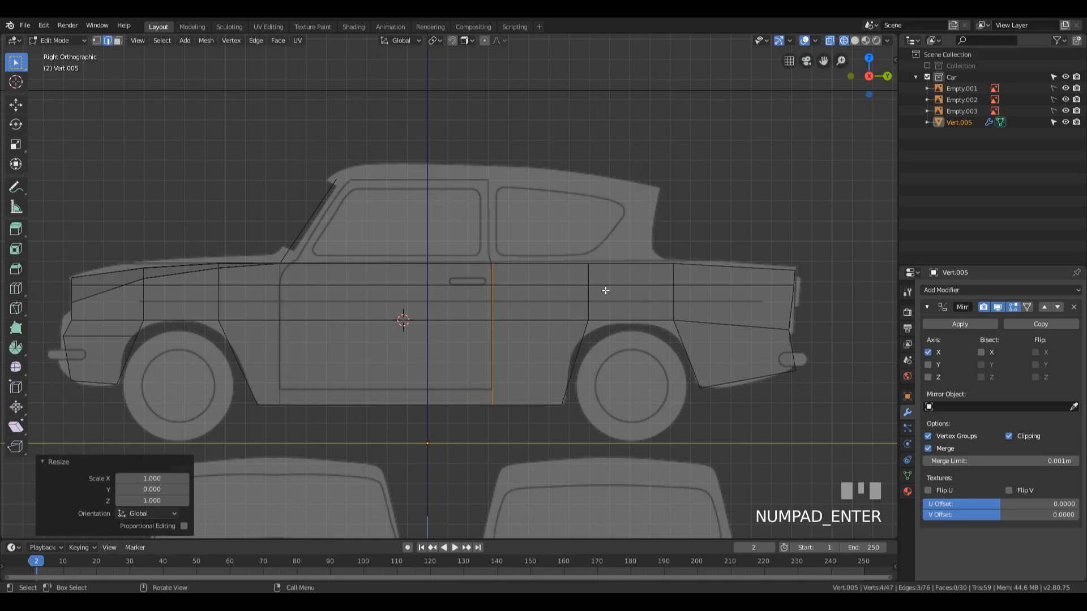
key(g)
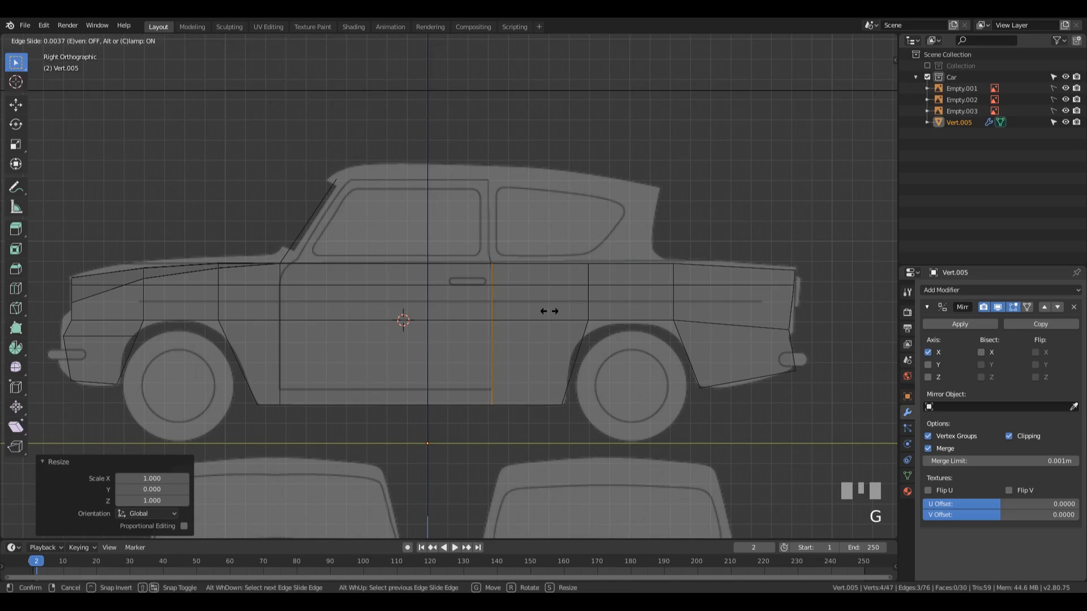
key(Escape)
key(g)
key(y)
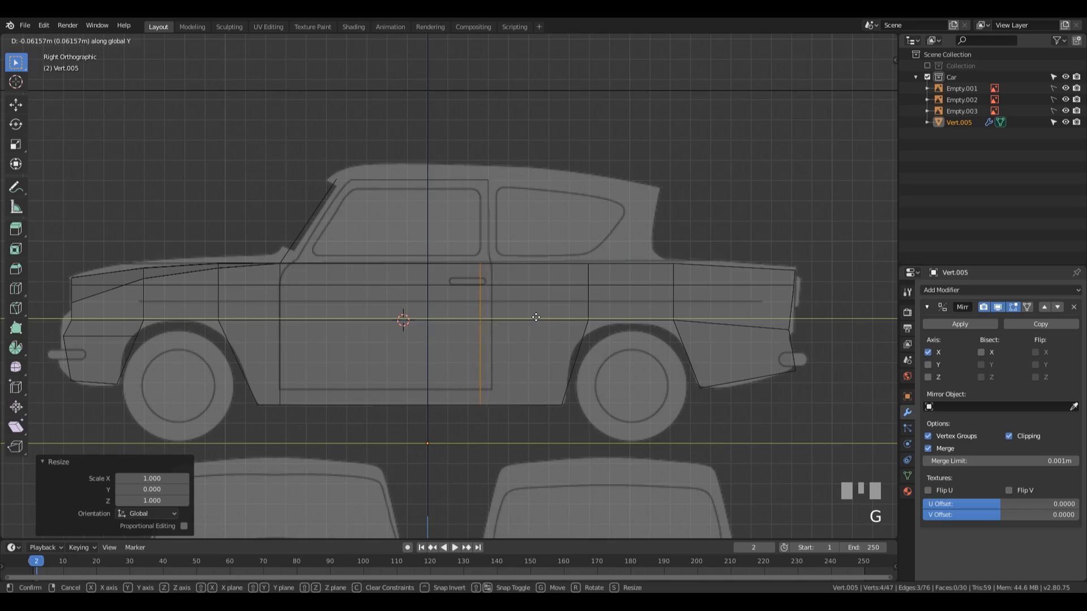
click(536, 316)
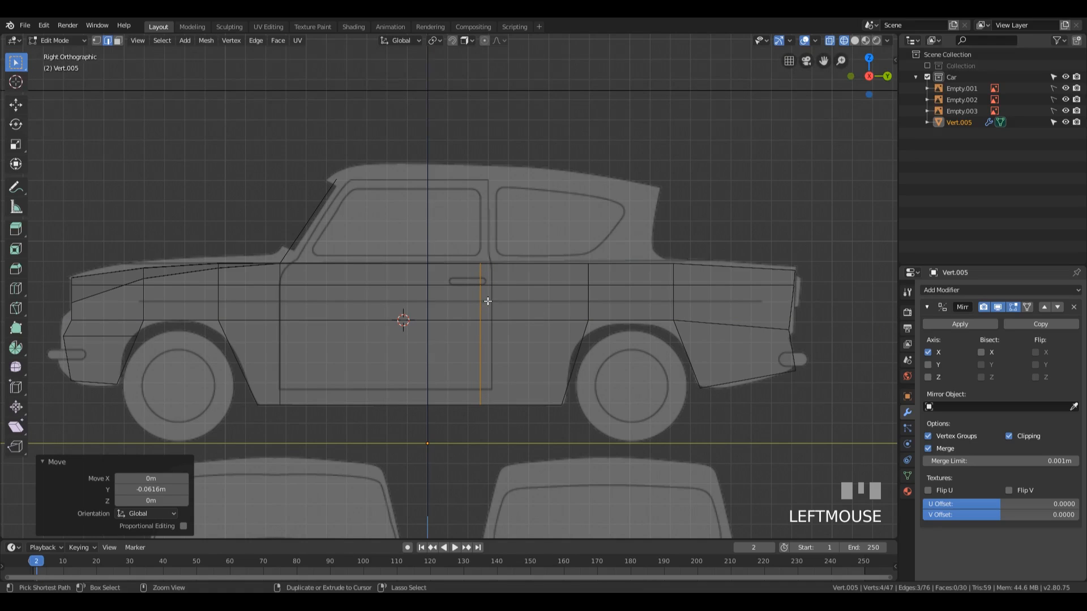
Step: Add a second vertical loop cut between the door loop and the rear wheel arch with a slide factor of -0.469
key(ctrl+r)
click(500, 278)
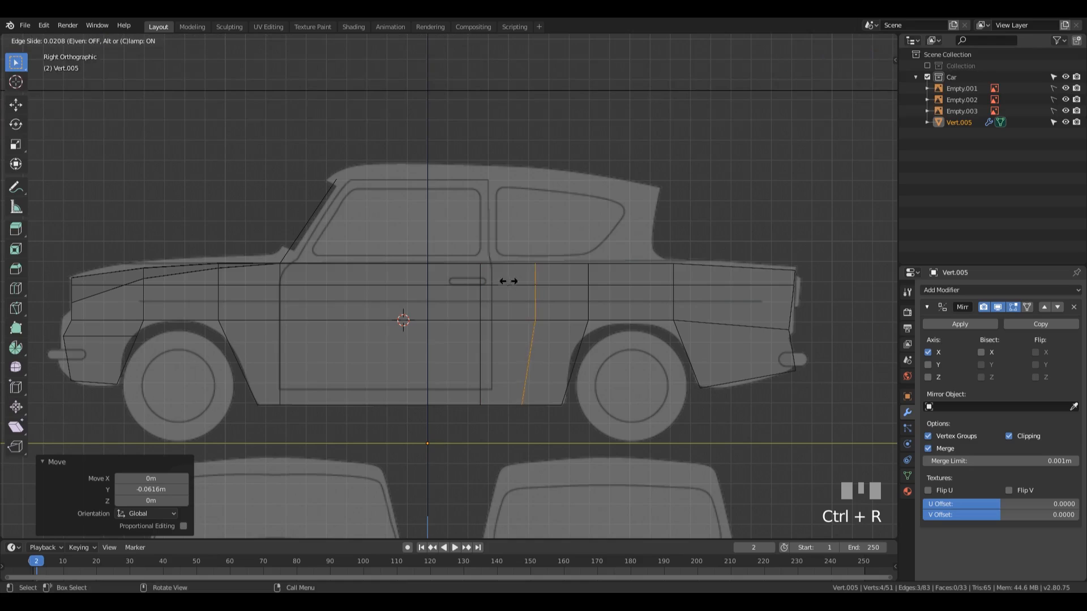
click(594, 348)
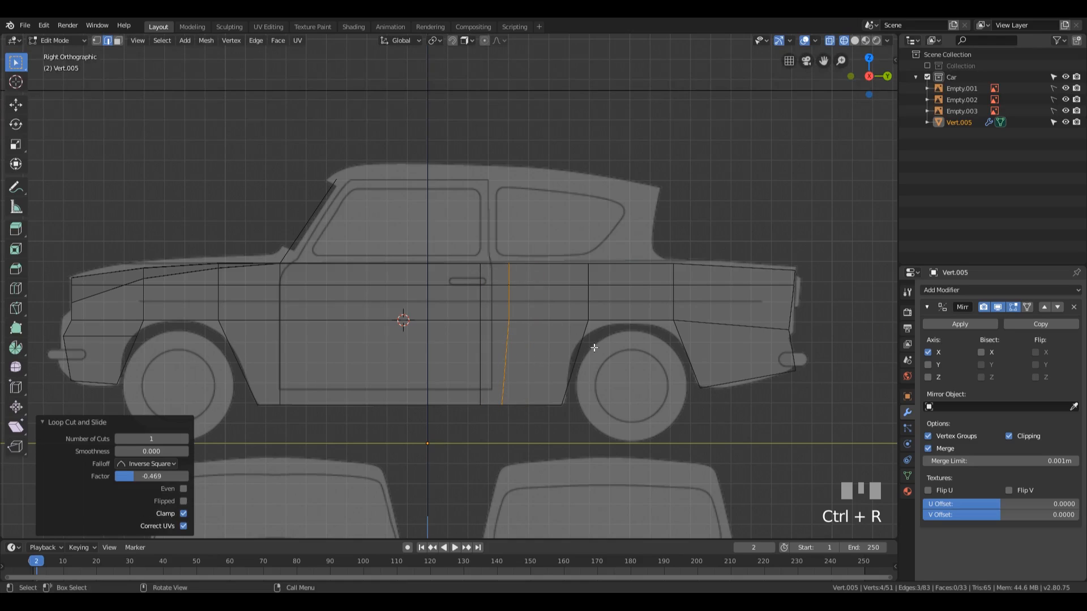
Step: Straighten the second loop by scaling it to 0 along Y and move it -0.0448 m along Y
key(s)
key(y)
key(0)
key(KP_Enter)
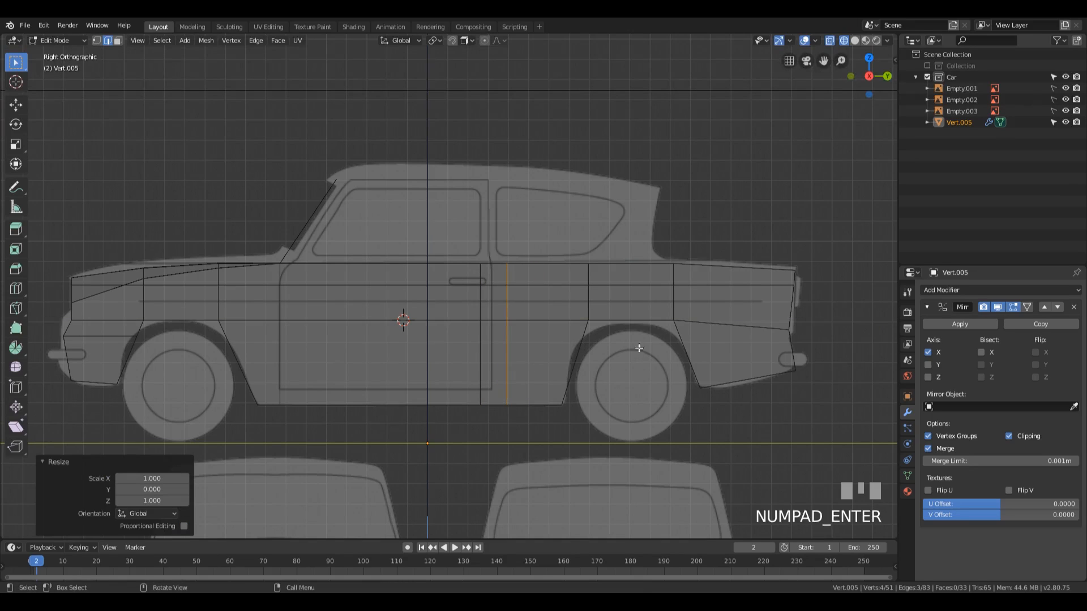
key(g)
key(y)
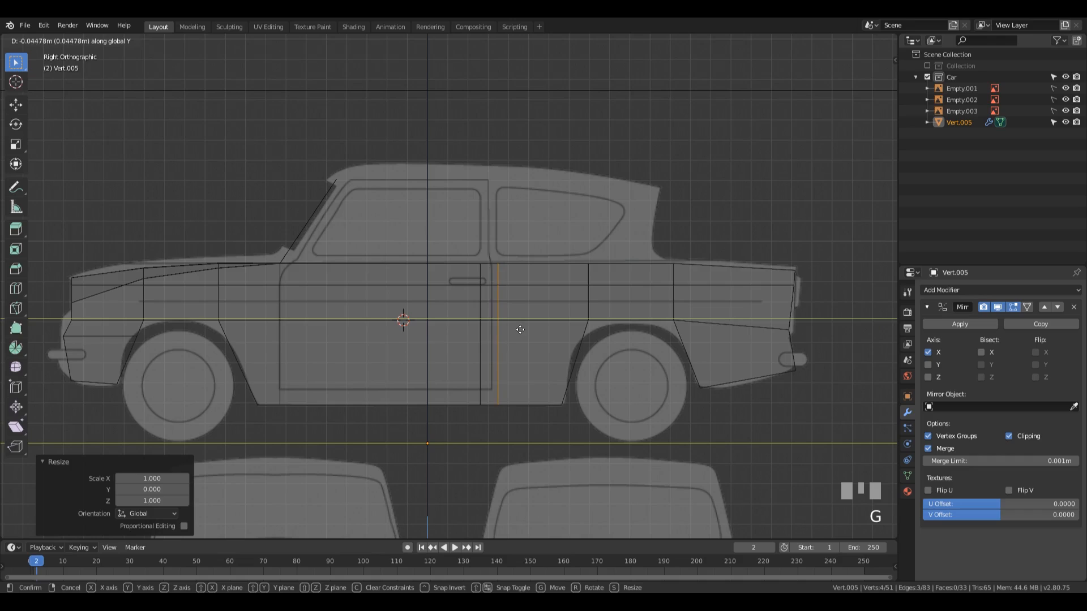
click(519, 329)
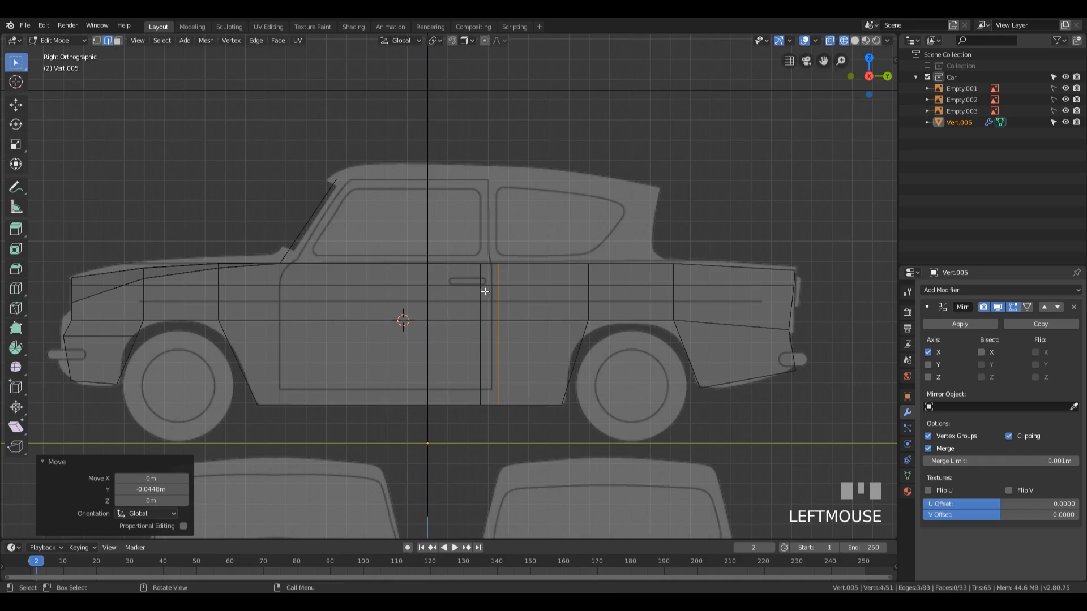
Step: Slide the waistline vertex above the rear wheel forward along its edge to the base of the cabin's rear end
key(1)
click(673, 264)
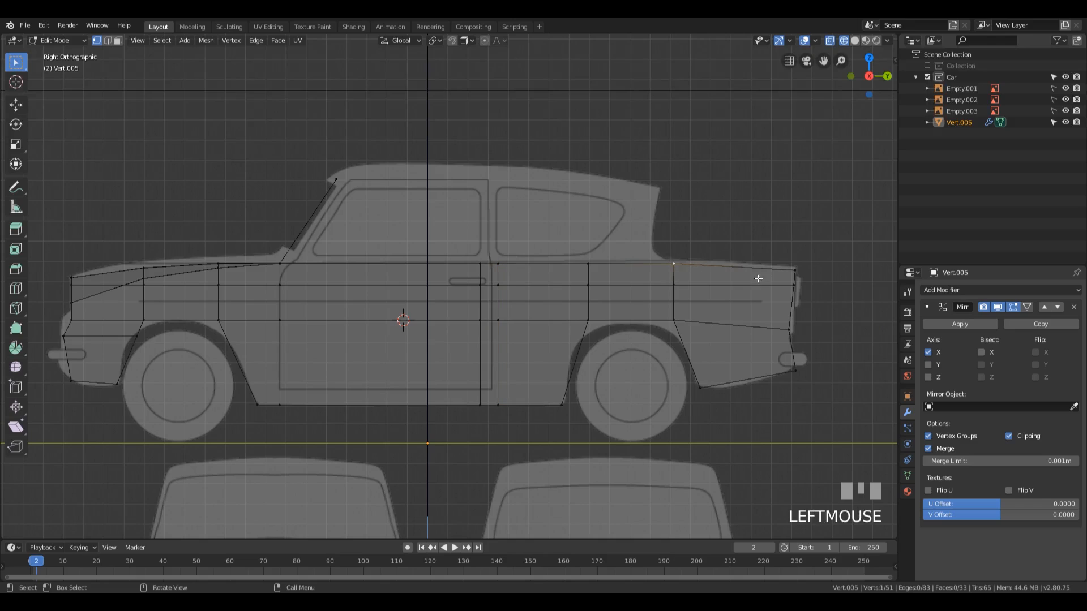
key(g)
key(g)
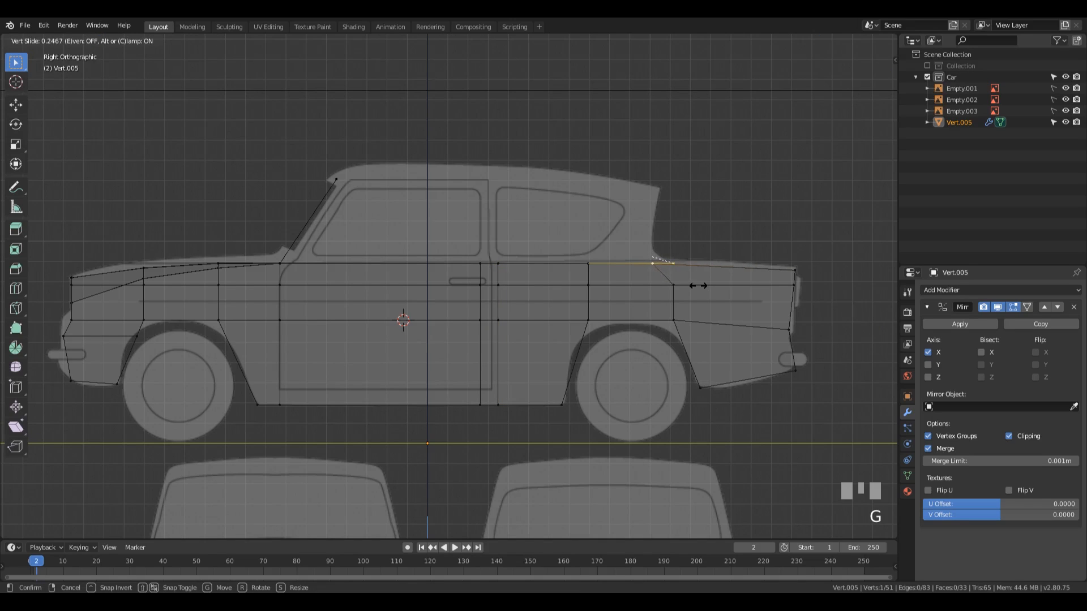
click(698, 286)
Step: Extrude the short waistline edge between the two new loops 0.414 m up along Z as the middle door pillar
key(2)
click(488, 265)
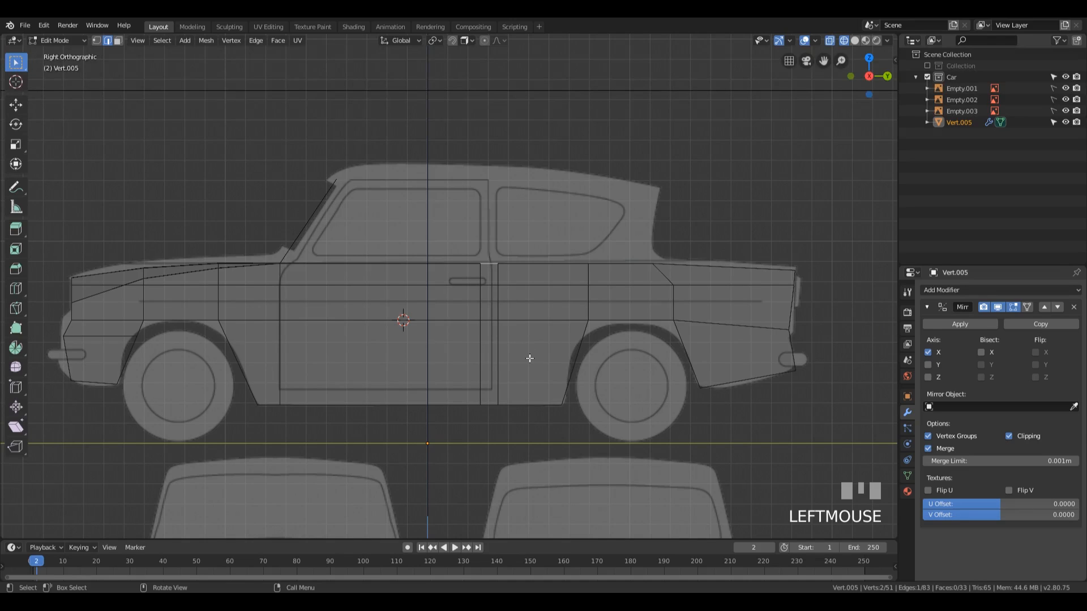
key(e)
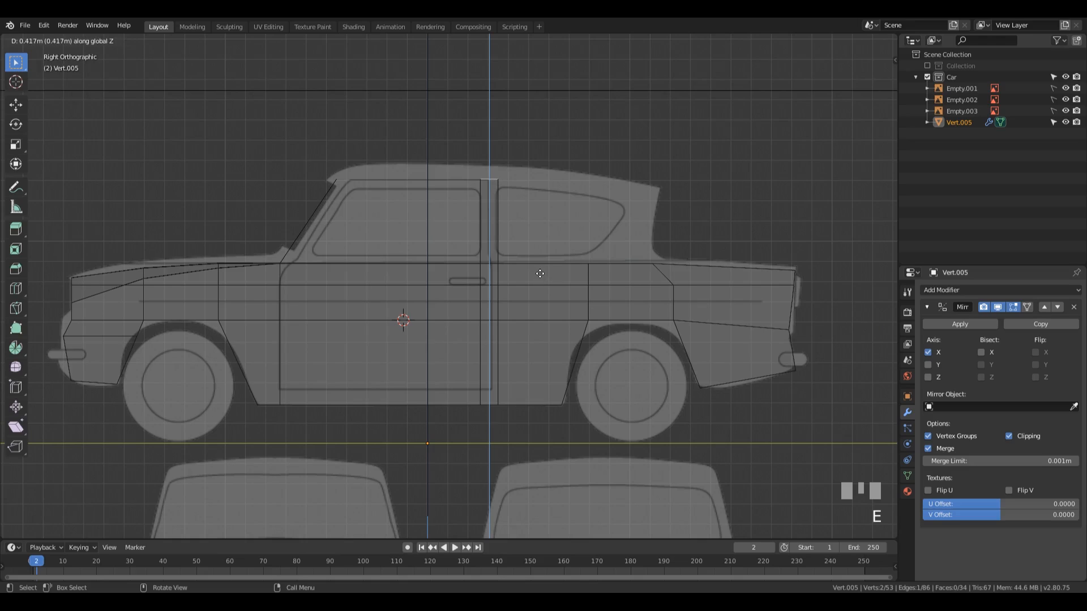
click(536, 274)
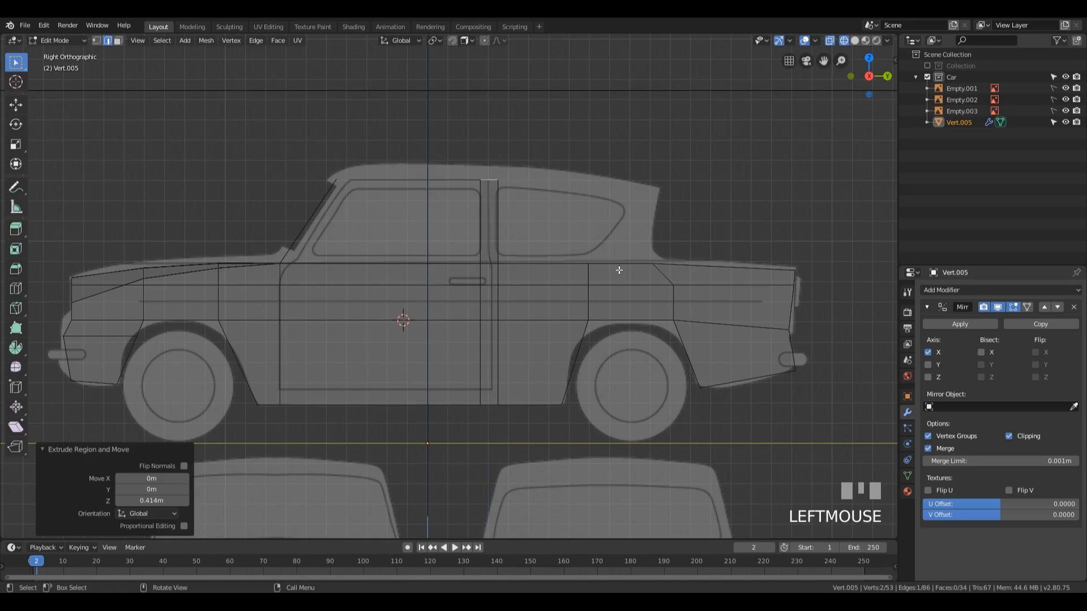
Step: Extrude the waistline edge above the rear wheel 0.372 m up along Z as the rear pillar
click(619, 264)
key(e)
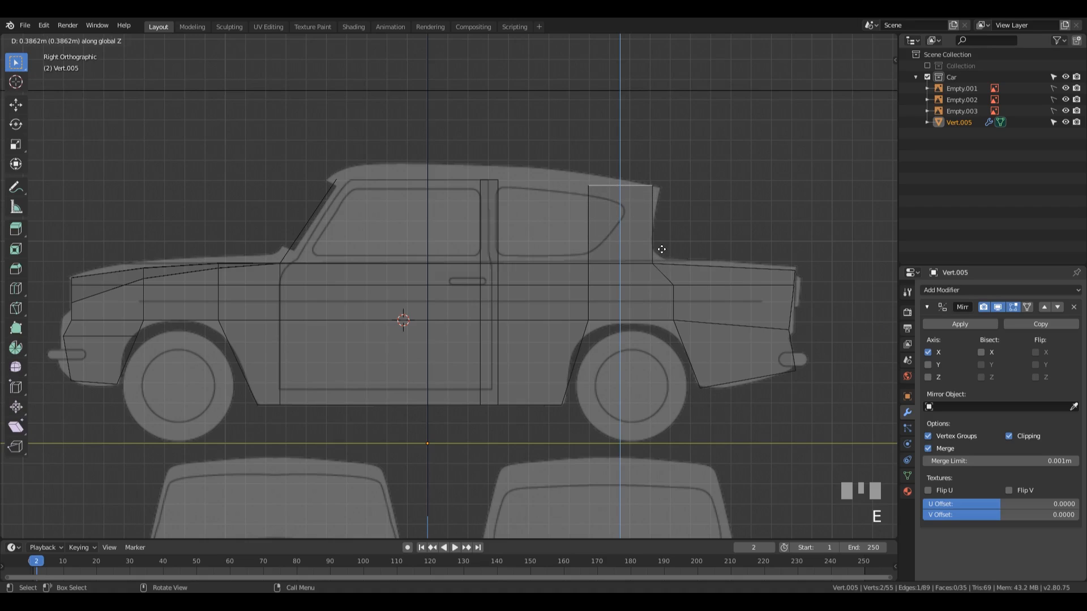
click(657, 251)
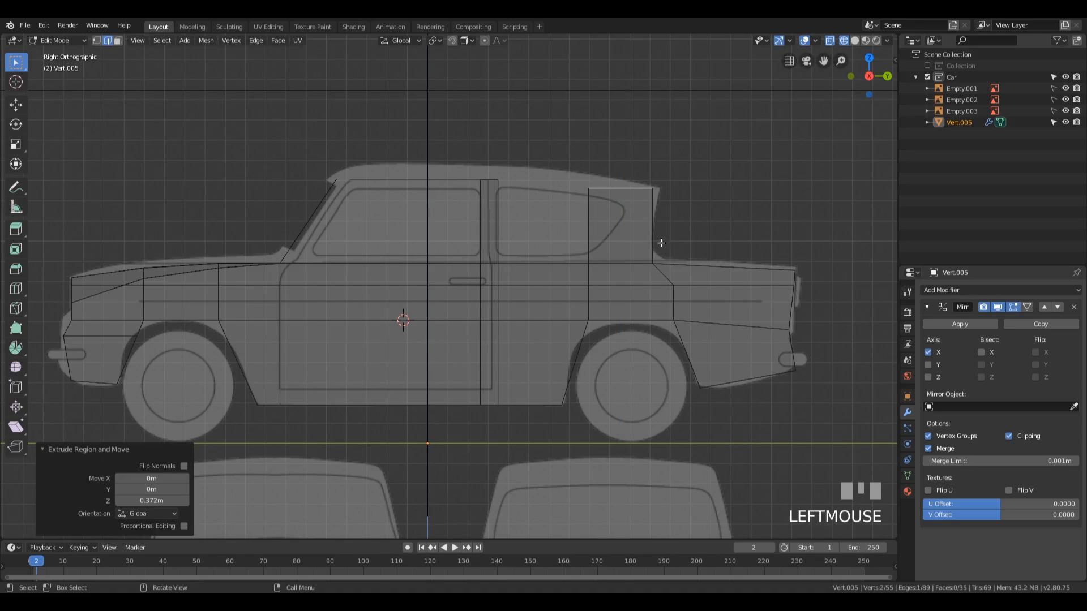
Step: Move the rear pillar's upper rear vertex onto the blueprint's roof corner and slide its lower rear vertex slightly forward along the waistline
key(1)
drag(642, 129, 725, 213)
key(g)
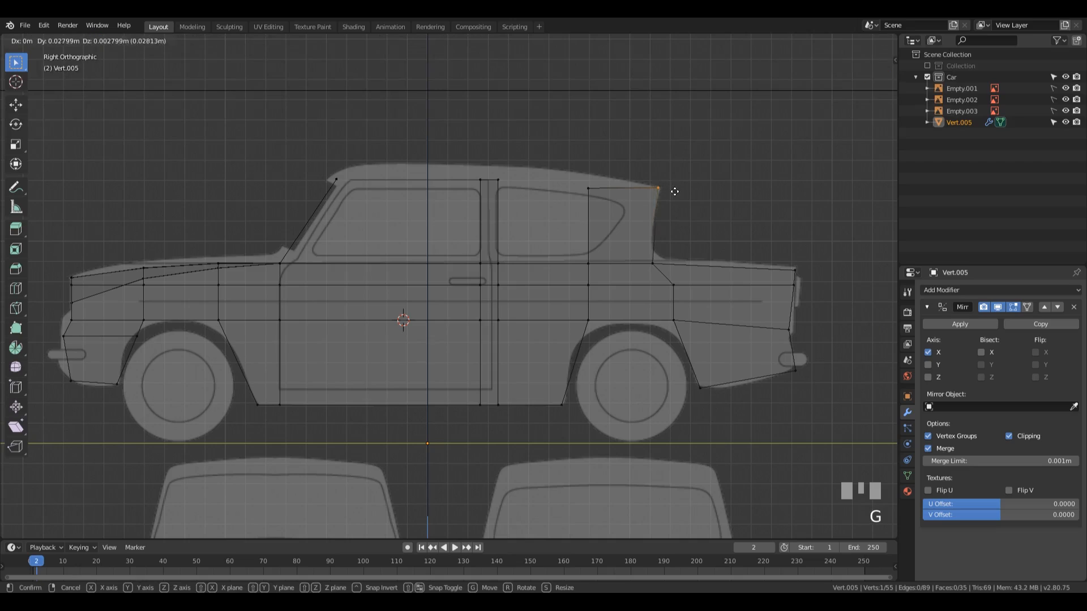
click(676, 193)
key(g)
key(g)
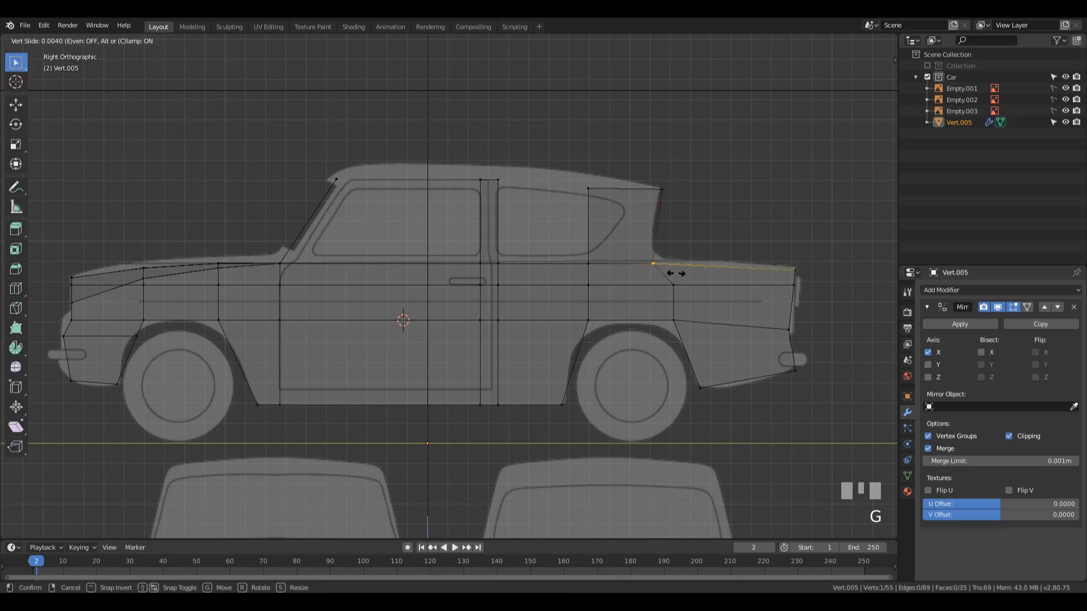
click(670, 271)
Step: Move the rear pillar's upper front vertex 0.257 m rearward and 0.017 m down, and its upper rear vertex about 0.031 m down
drag(574, 164, 596, 191)
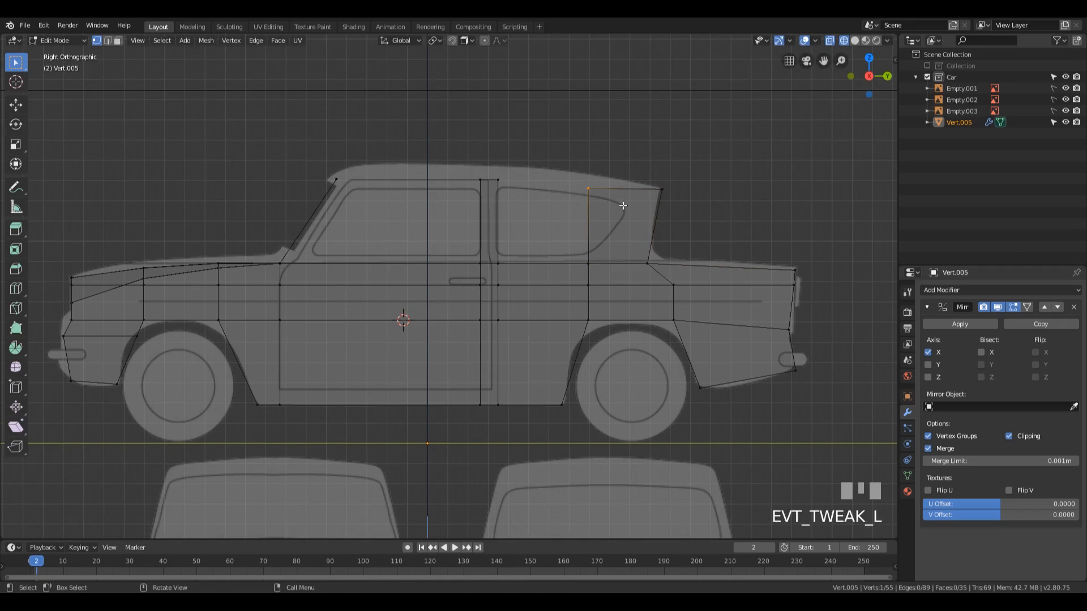
key(g)
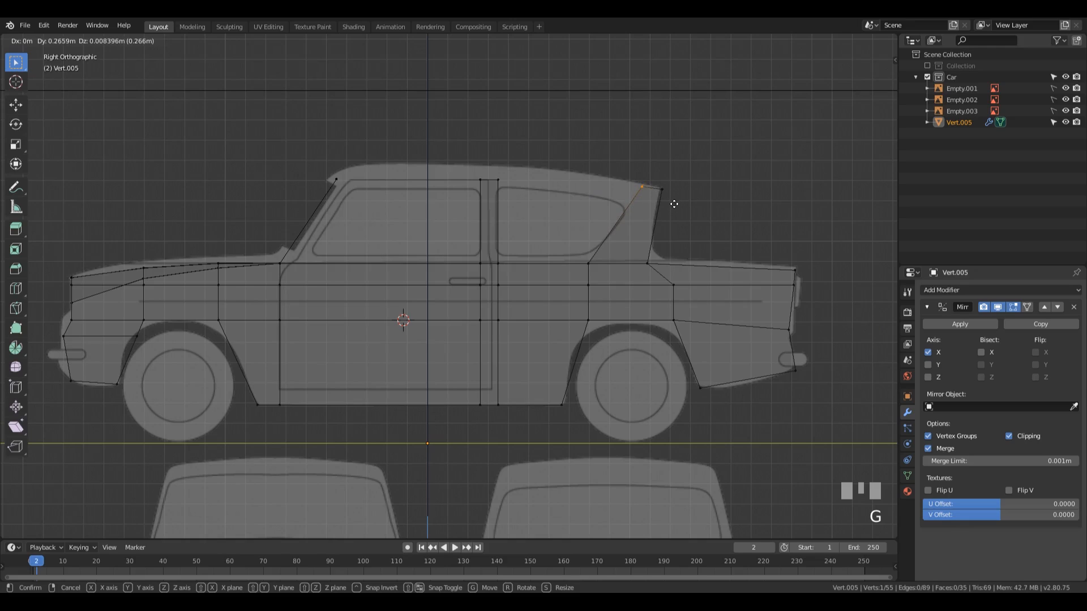
click(672, 209)
drag(658, 178, 697, 218)
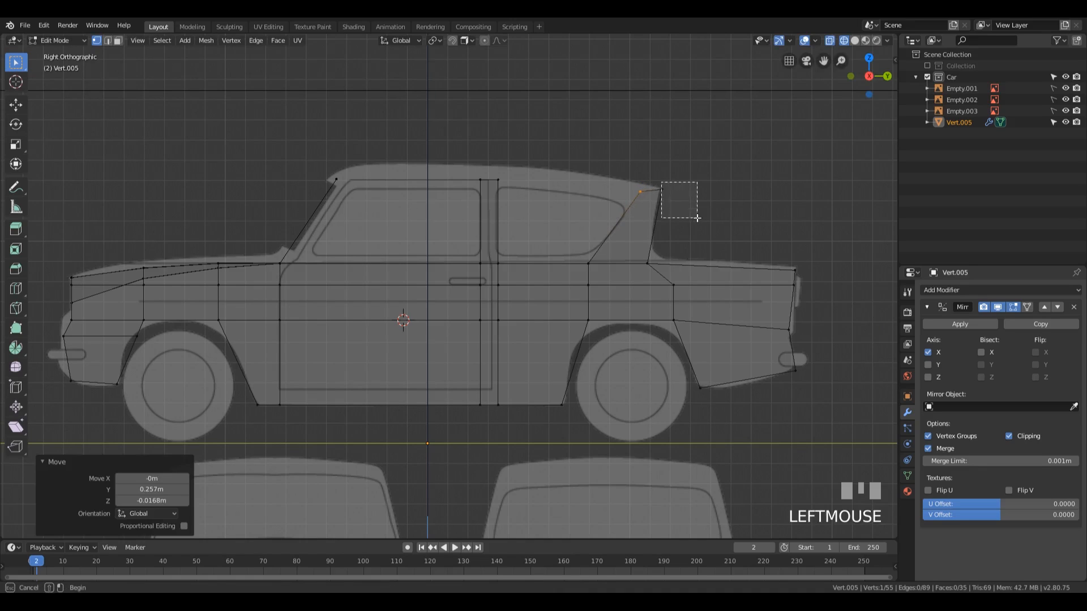
key(g)
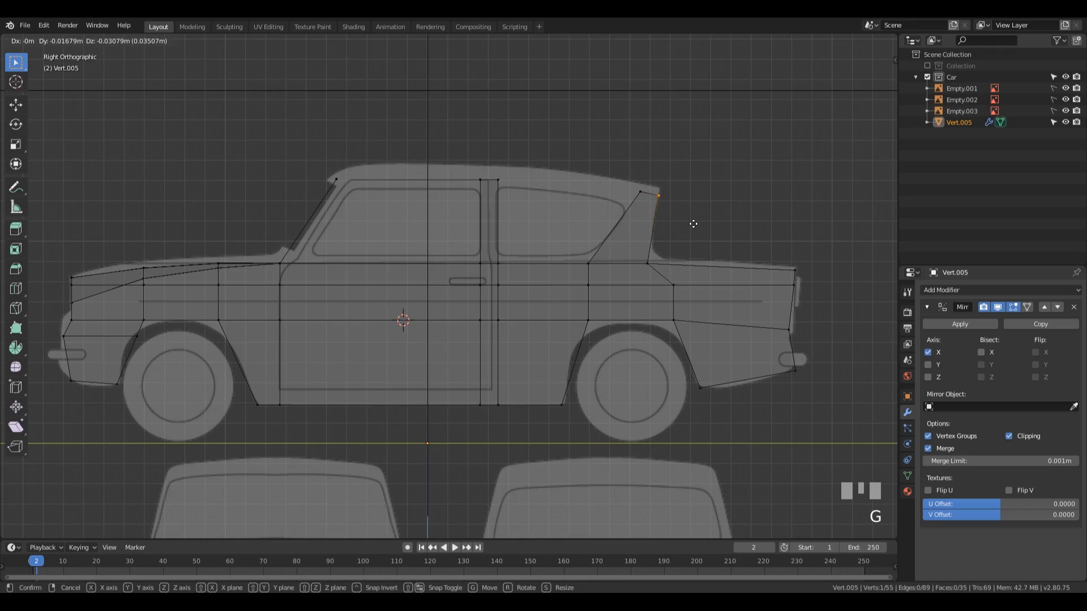
click(693, 224)
Step: Slide the rear pillar's lower rear vertex slightly rearward along the waistline by a factor of 0.045
drag(637, 250, 670, 273)
key(g)
key(g)
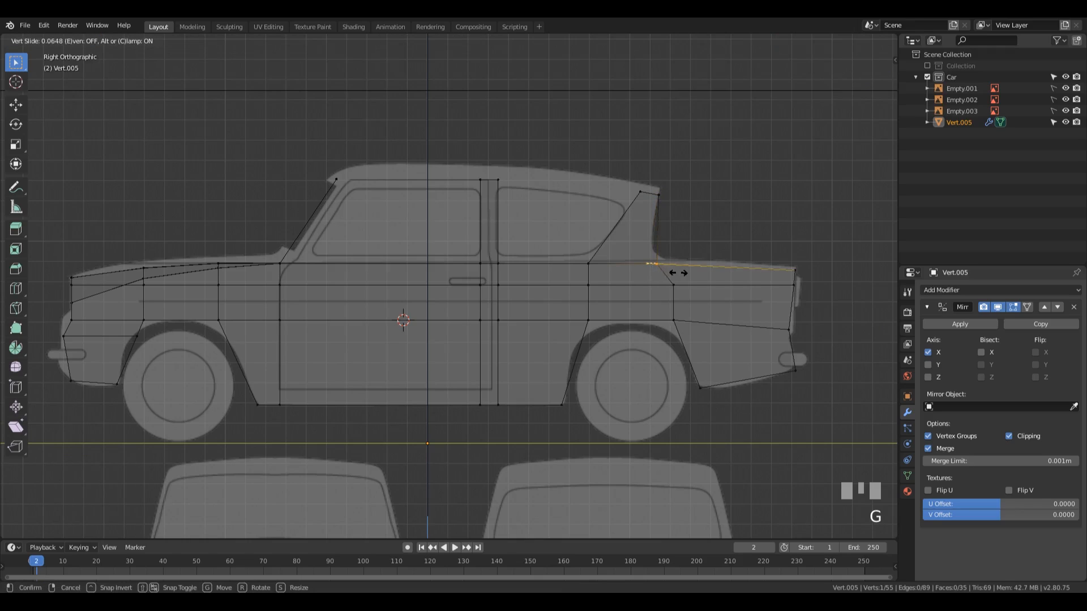
click(676, 272)
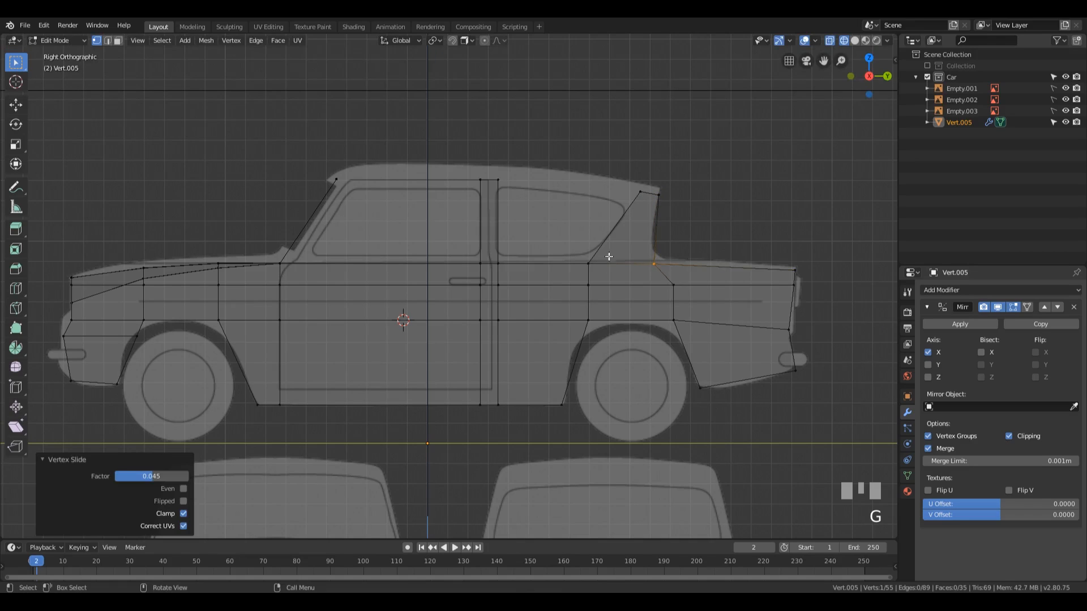
Step: Slide the rear pillar's lower front vertex forward by a factor of 0.031 and move its upper front vertex 0.0168 m forward
drag(573, 250, 596, 274)
key(g)
key(g)
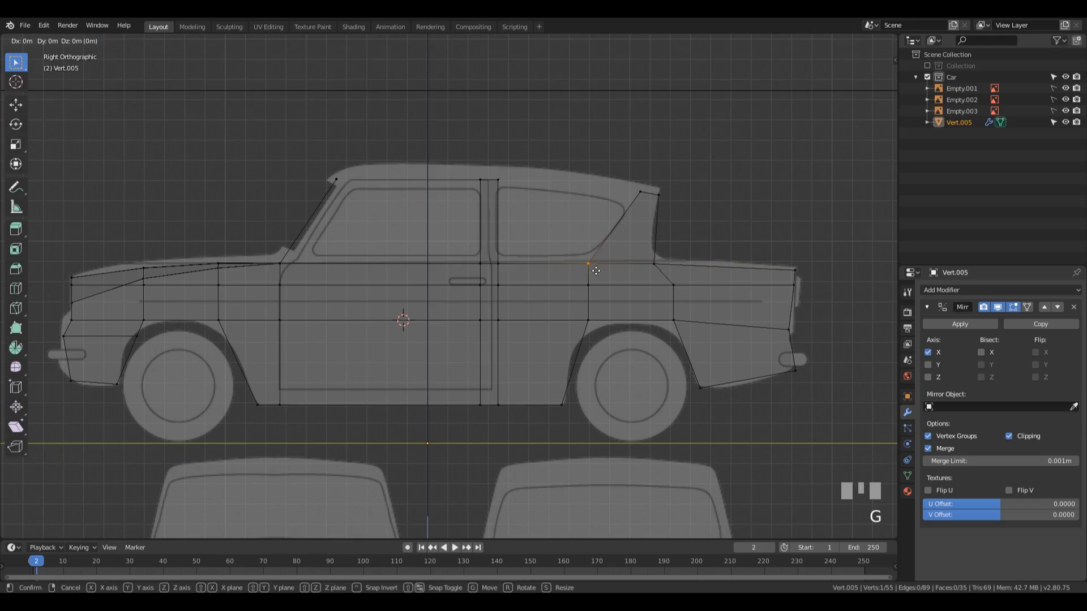
click(592, 271)
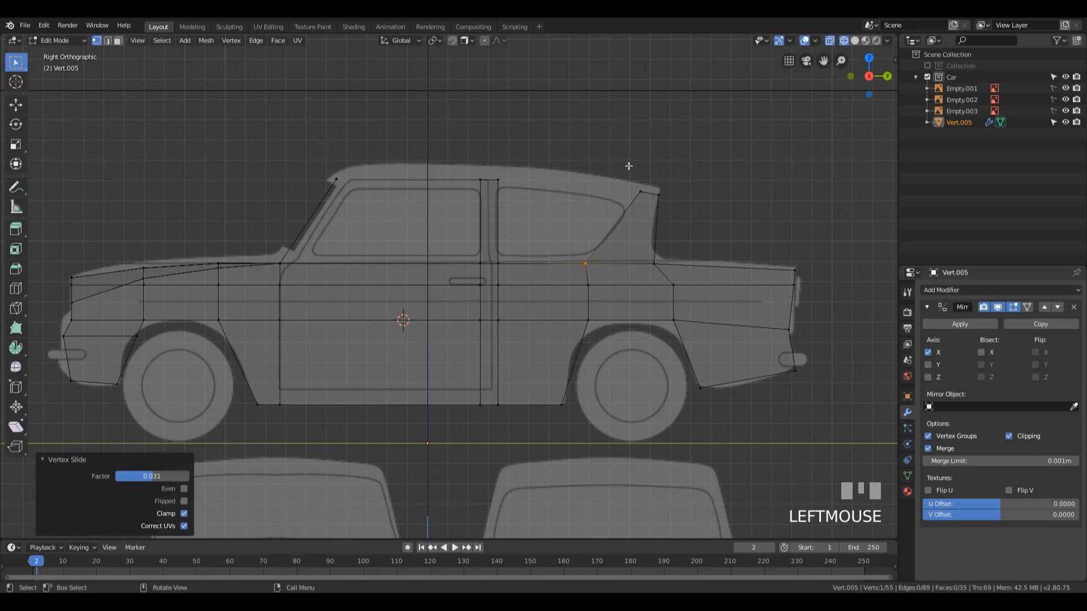
drag(628, 166, 644, 205)
key(g)
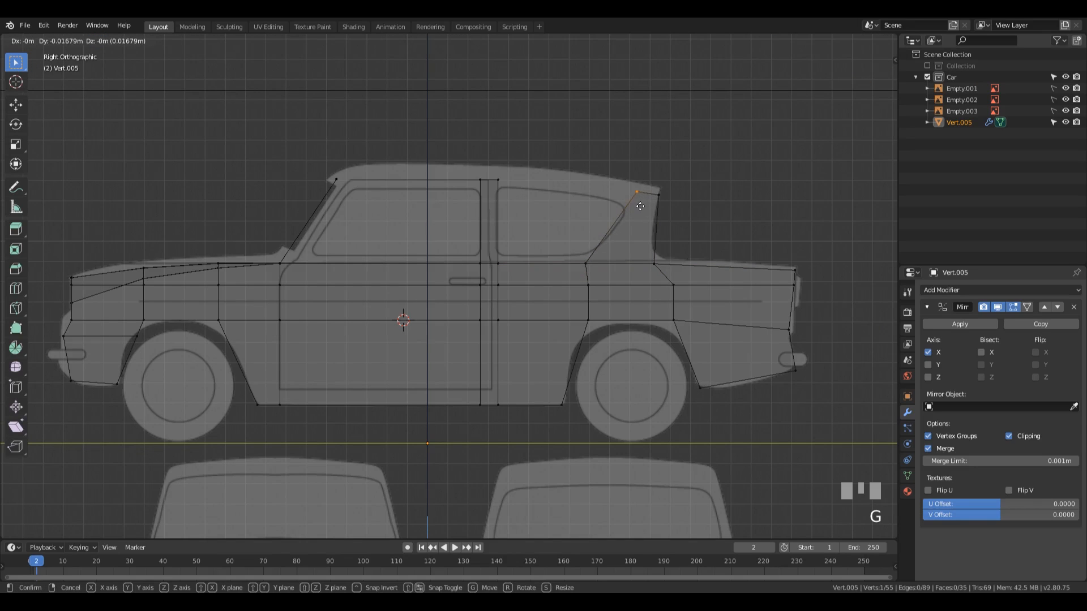
click(640, 205)
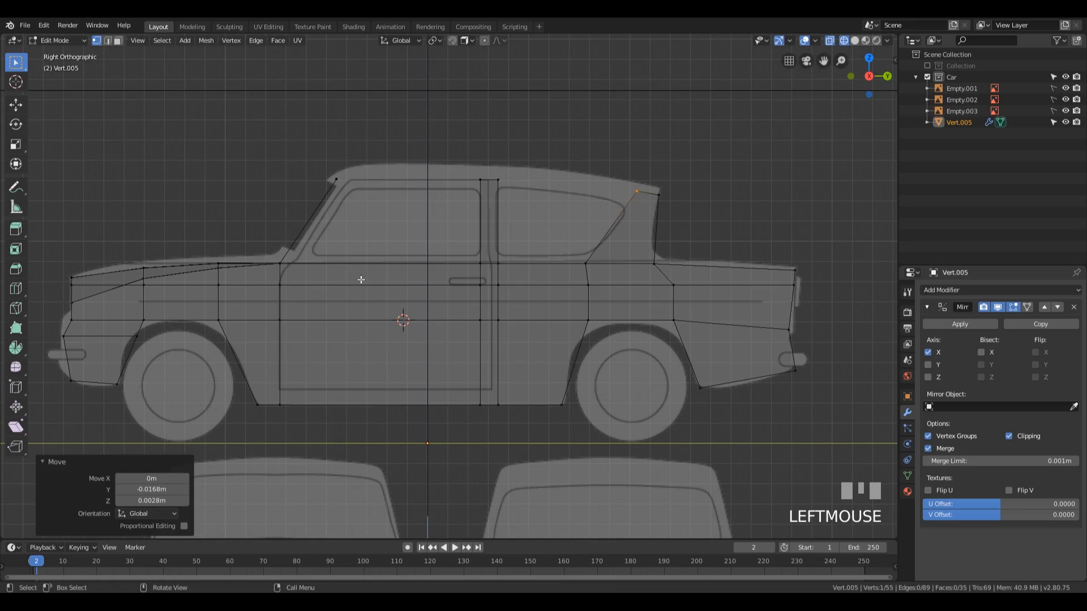
Step: Delete the windscreen pillar's face from the body mesh
middle_drag(361, 280, 426, 315)
key(3)
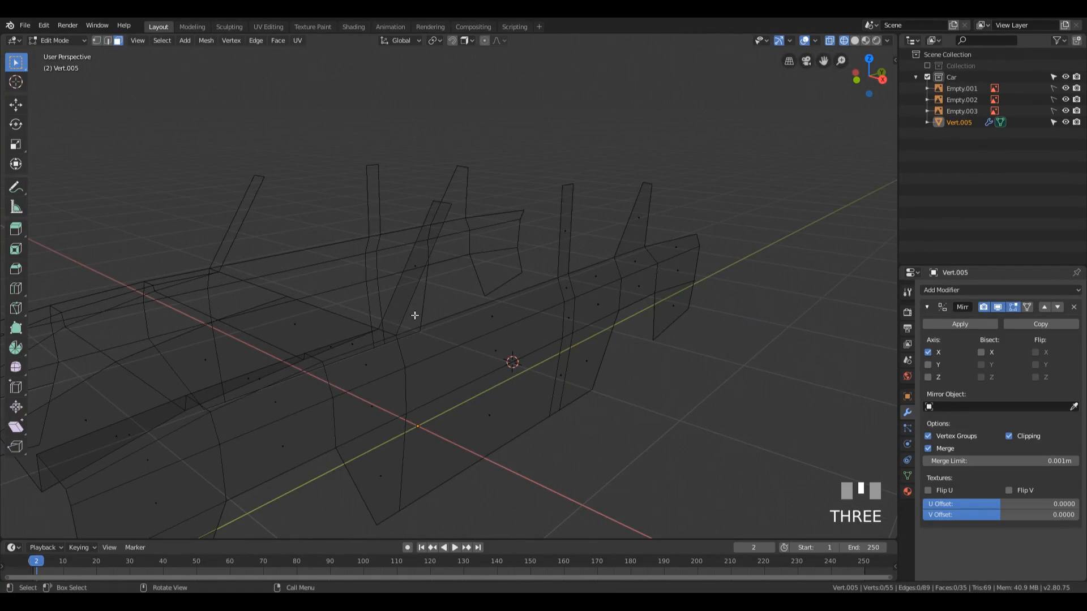
click(403, 275)
key(x)
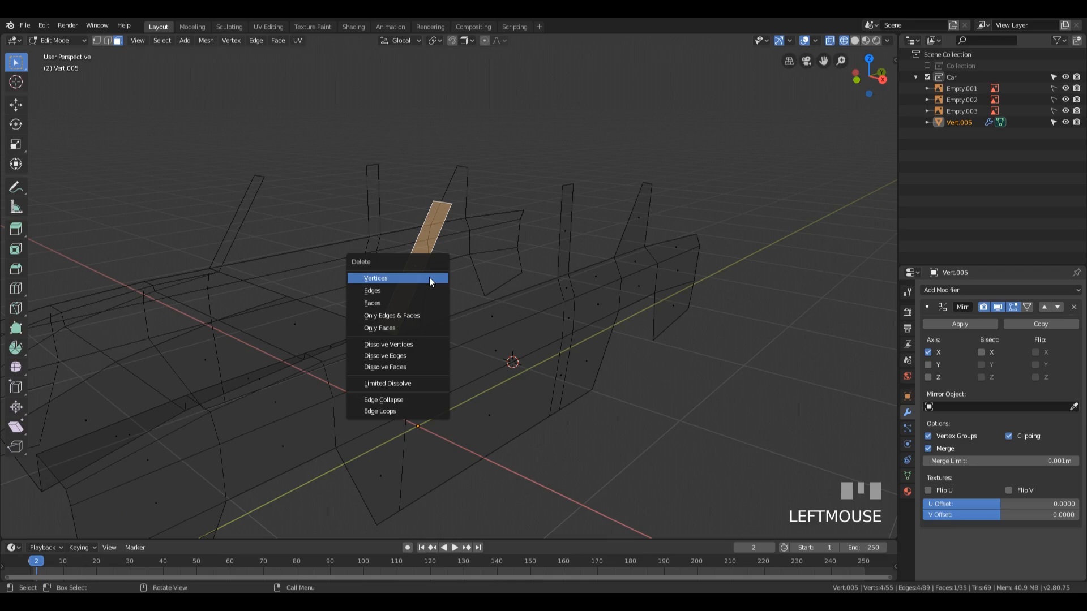
click(403, 301)
middle_drag(403, 302, 332, 357)
key(KP_3)
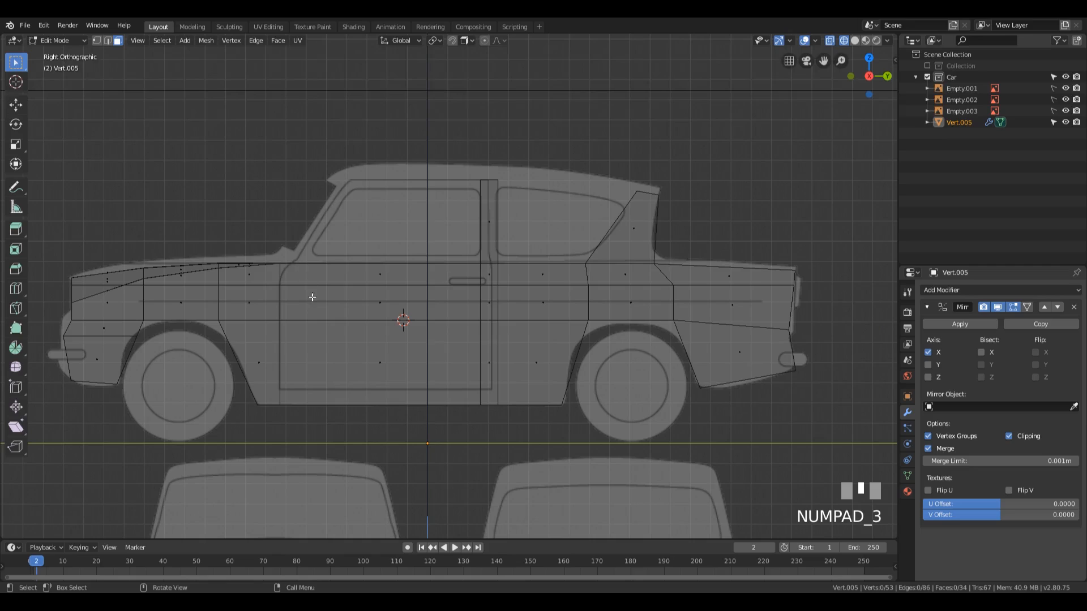
Step: Add a vertical loop cut through the door panel and slide it to about -0.84, close behind the door's front edge
key(ctrl+r)
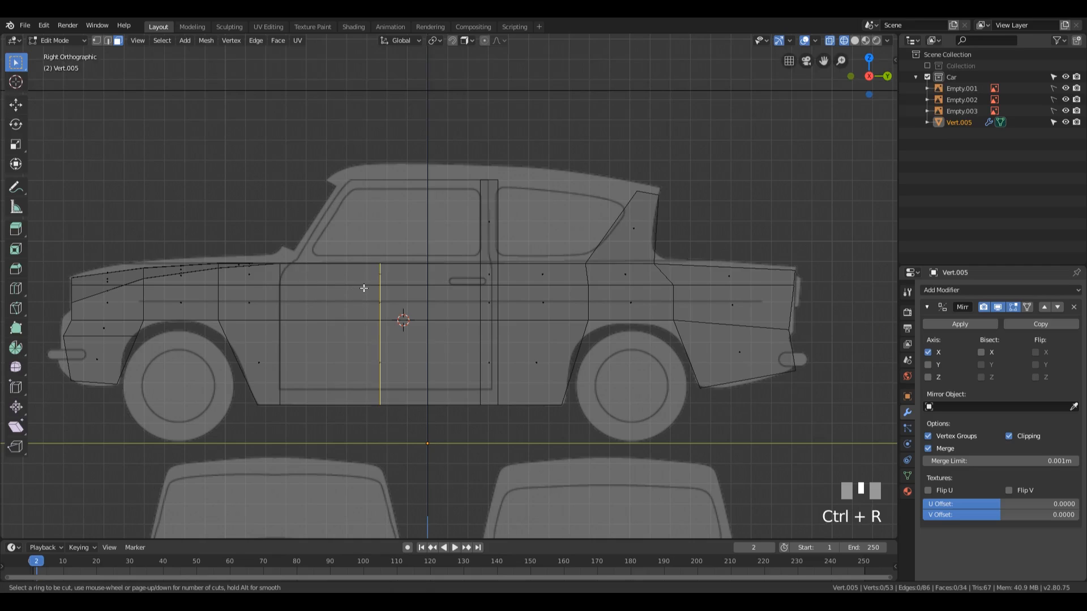
click(364, 288)
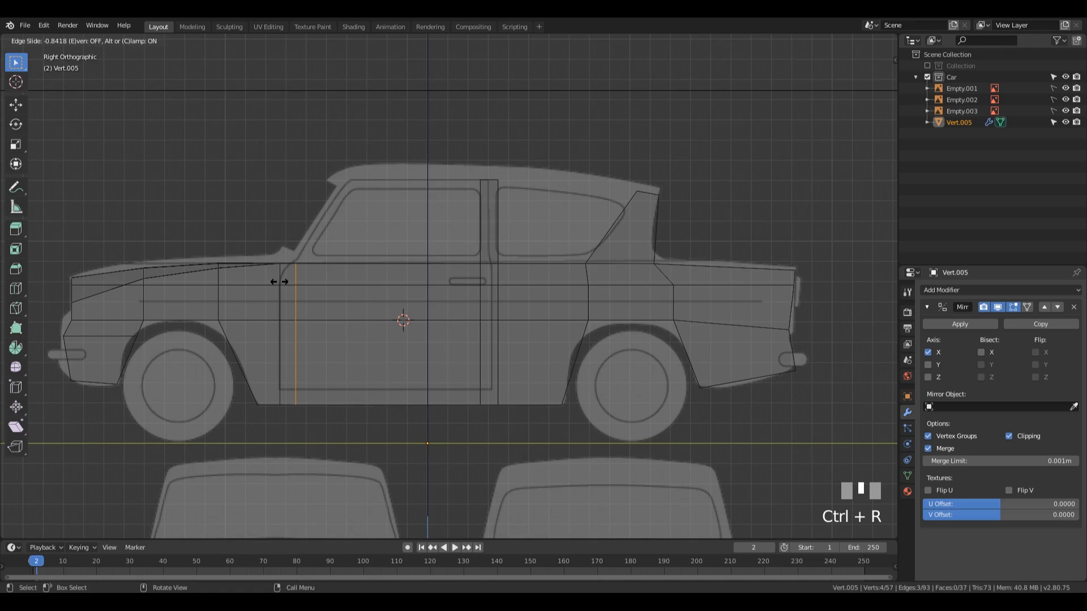
click(279, 282)
Step: Extrude the short waistline edge at the door's front about 0.305 m rearward and 0.417 m up as the new windscreen pillar
click(306, 272)
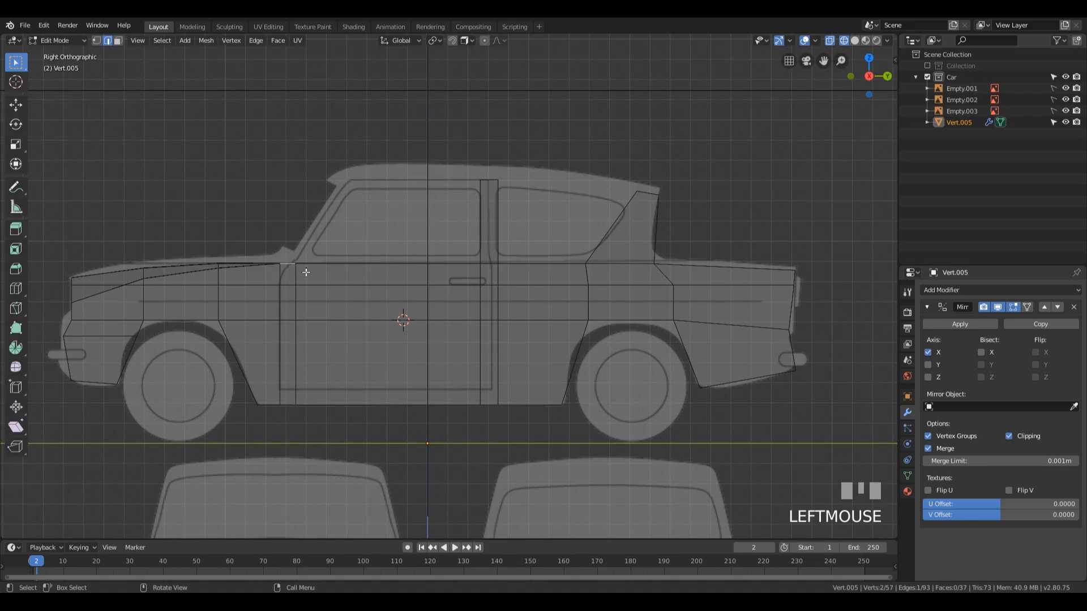
key(e)
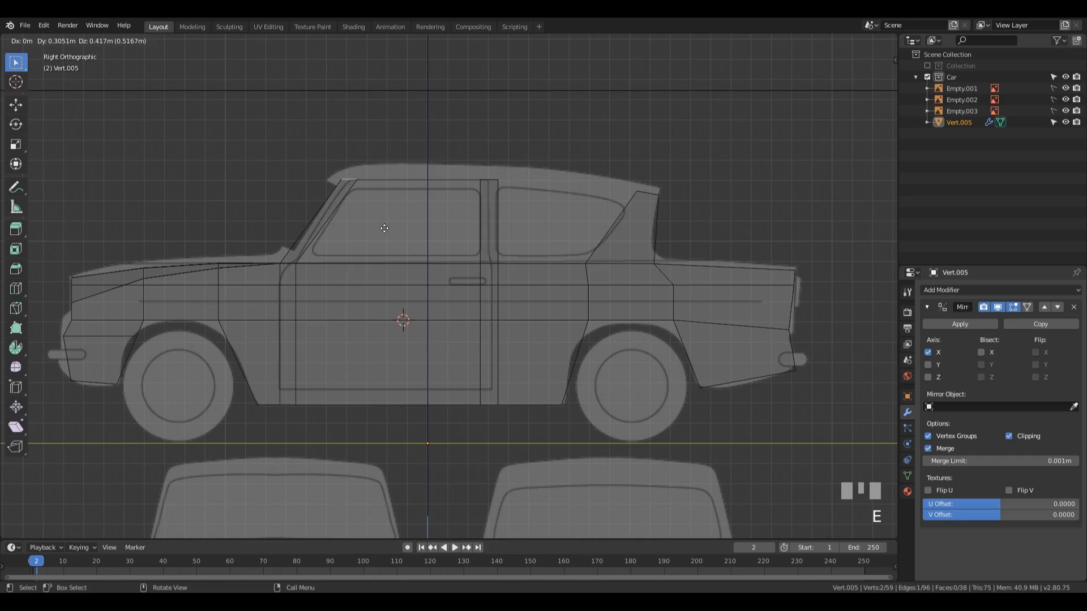
click(384, 228)
Step: Move the windscreen pillar's base edge 0.0364 m rearward along Y to follow the blueprint's window outline
click(288, 264)
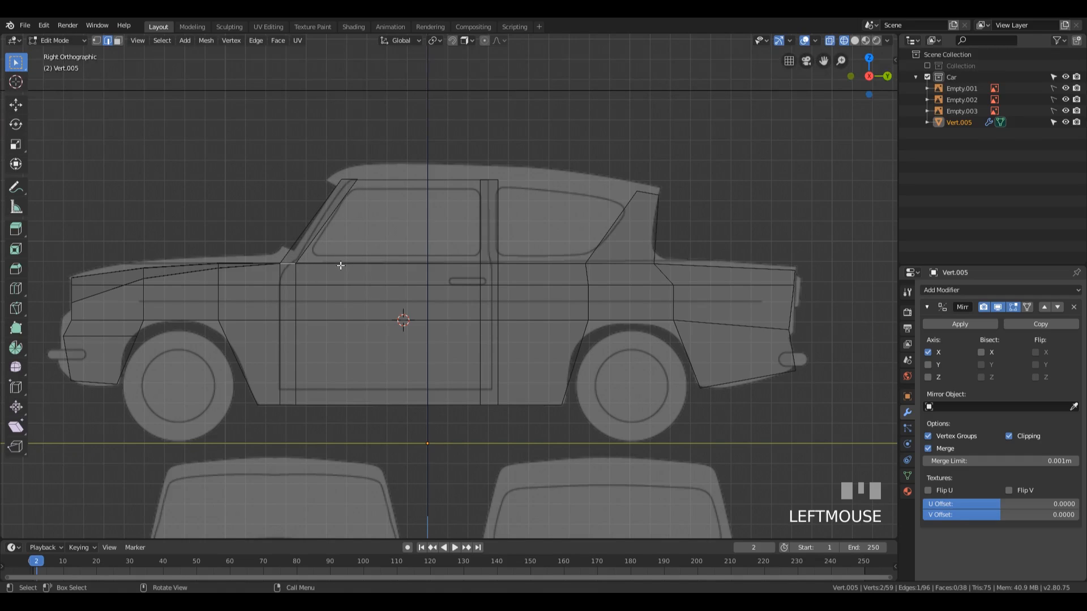
key(g)
key(Escape)
key(g)
key(y)
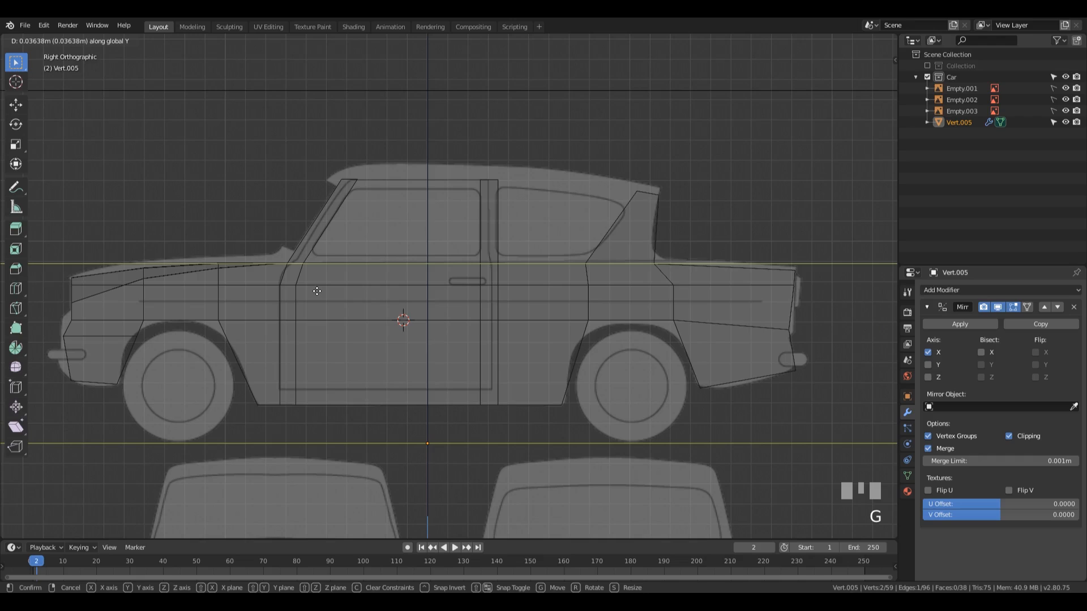
click(317, 291)
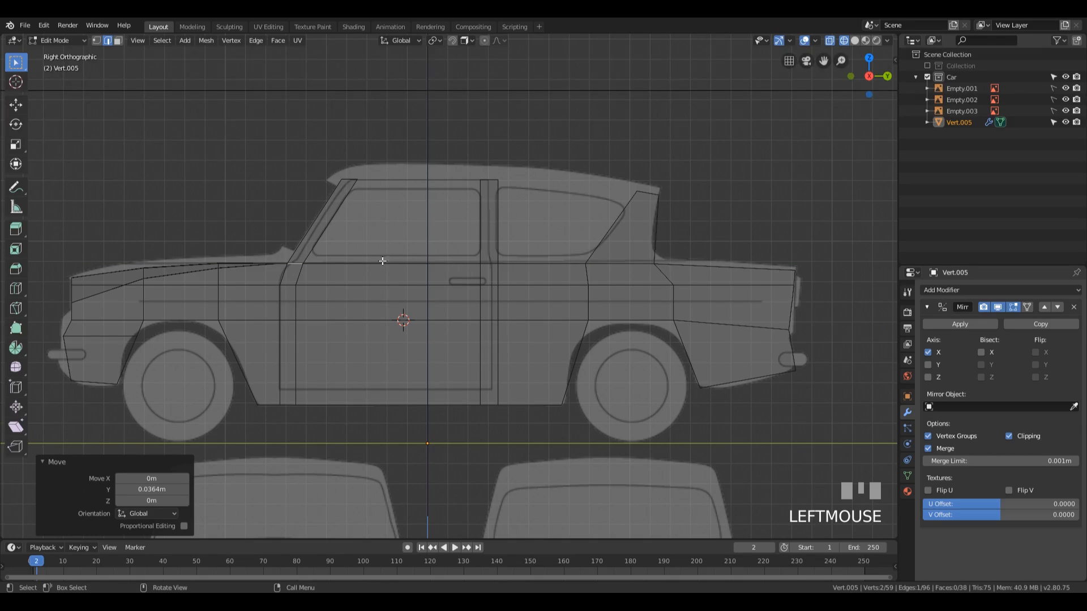
Step: Connect the tops of the windscreen, middle and rear pillars with two edges above the side windows
key(q)
key(1)
click(358, 179)
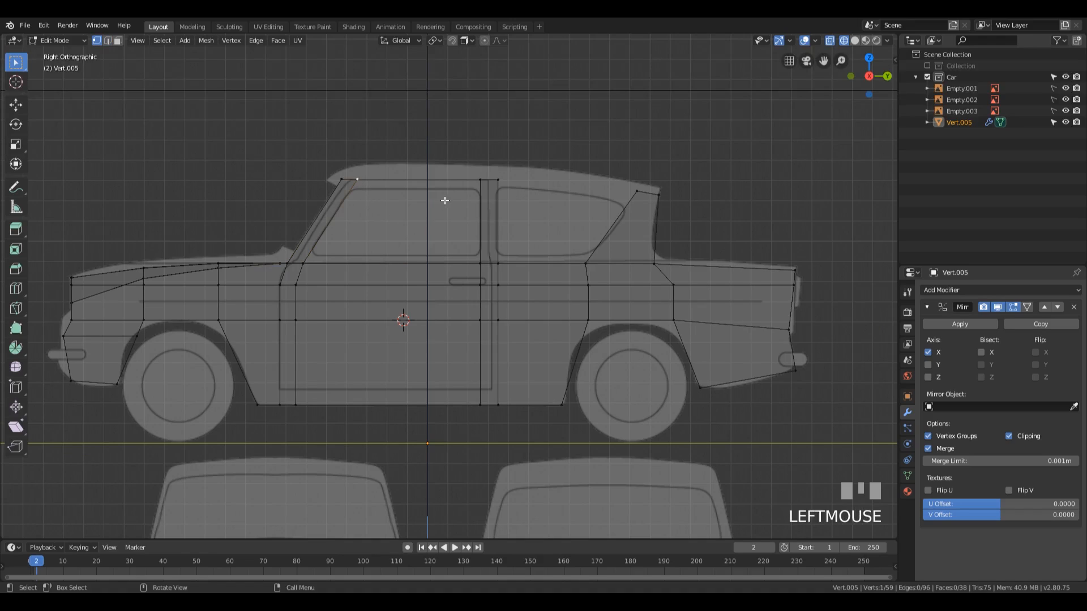
shift+click(480, 179)
key(f)
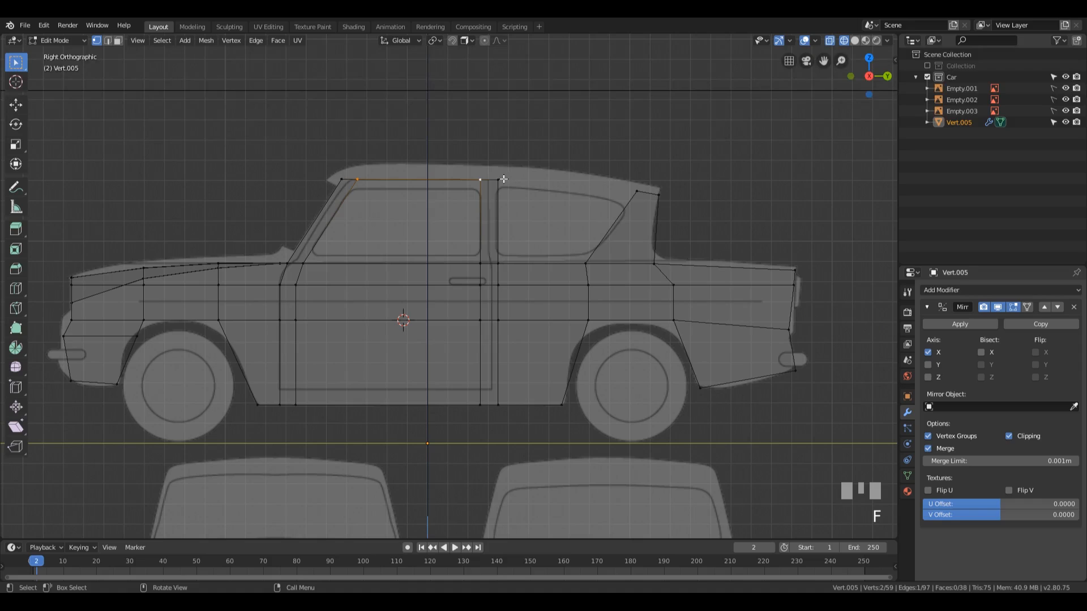
click(499, 180)
shift+click(637, 191)
key(f)
middle_drag(446, 231, 551, 177)
drag(279, 85, 778, 226)
middle_click(523, 206)
middle_drag(523, 206, 548, 255)
key(KP_1)
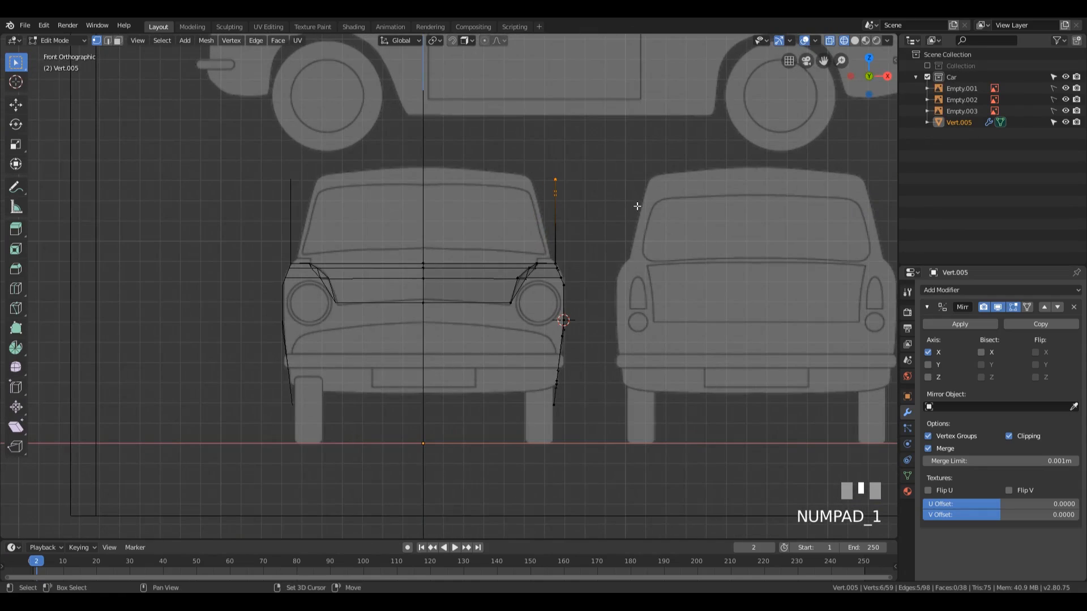
Step: Snap the 3D cursor to the waistline edge between the windscreen and middle pillars
shift+middle_drag(705, 238, 563, 243)
key(2)
click(489, 280)
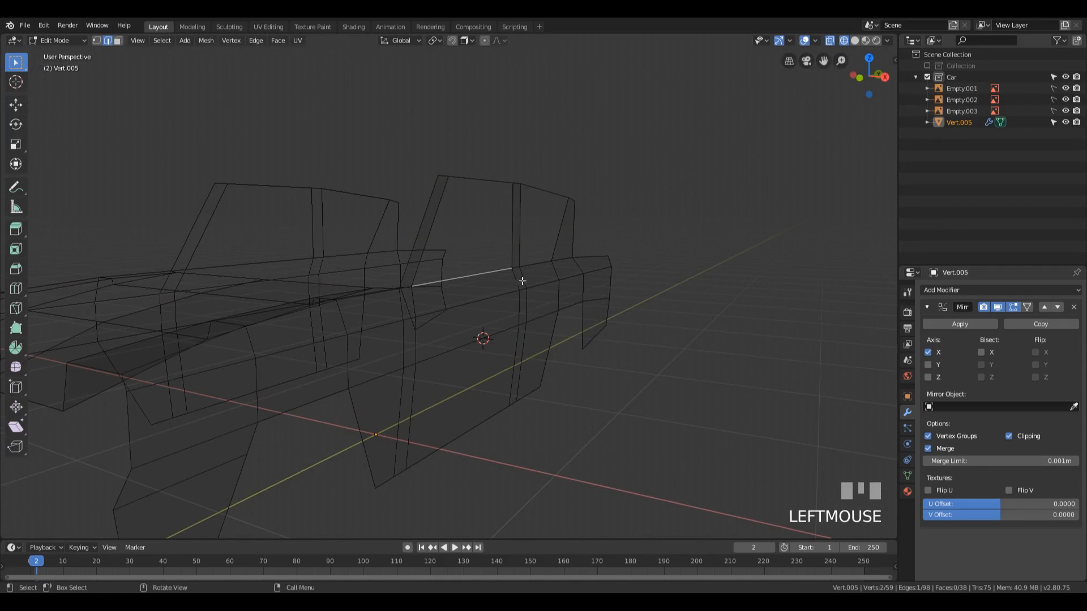
key(shift+s)
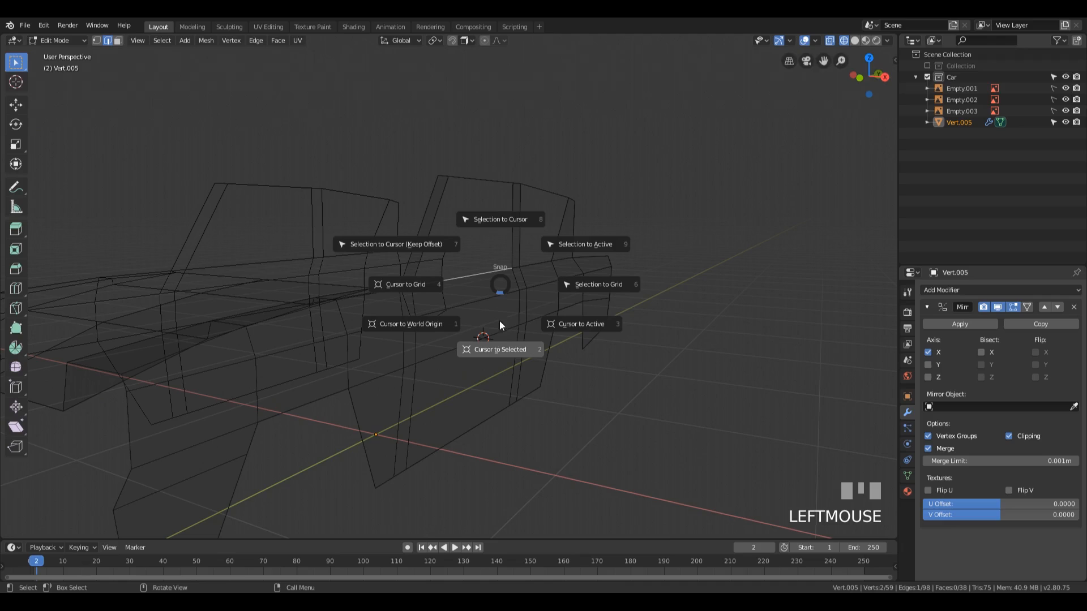
click(497, 351)
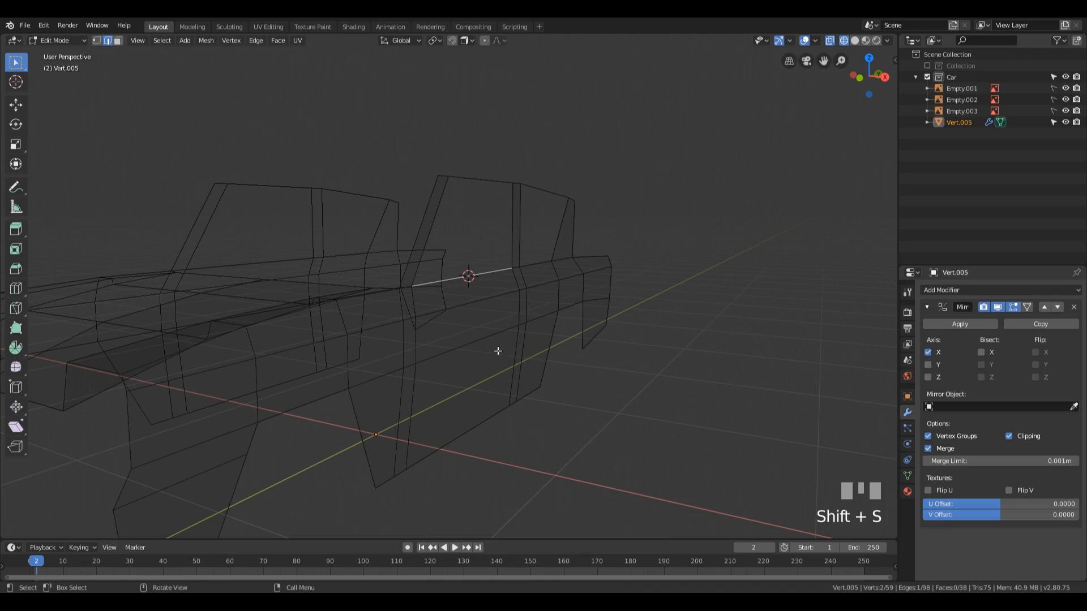
Step: Select all the edges along the pillar tops and set the pivot point to 3D Cursor
alt+click(484, 179)
drag(422, 150, 625, 206)
middle_drag(487, 134, 499, 204)
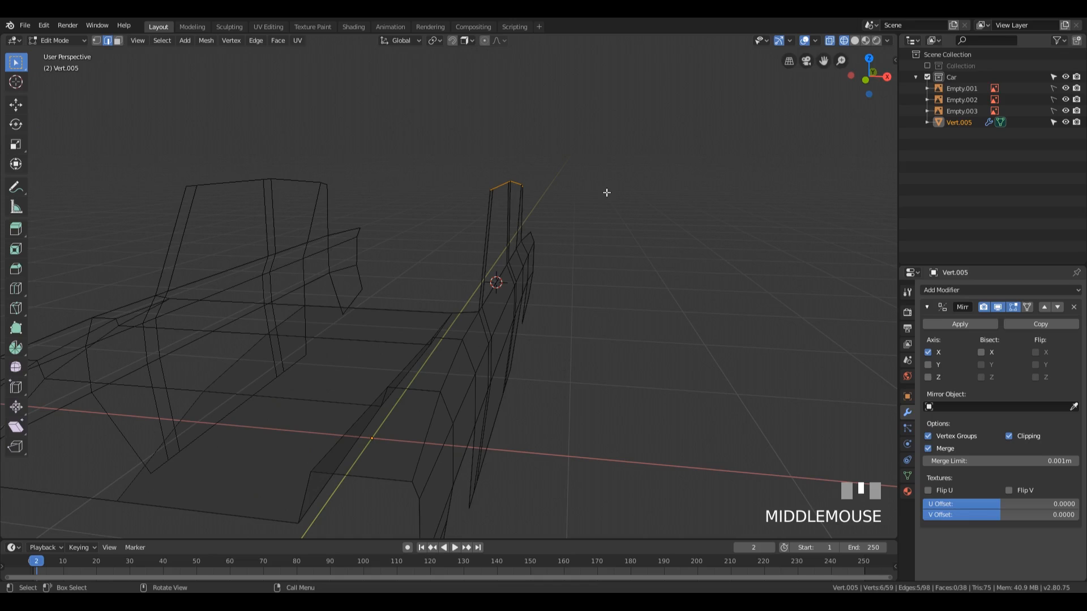
key(KP_1)
scroll(606, 192, up, 3)
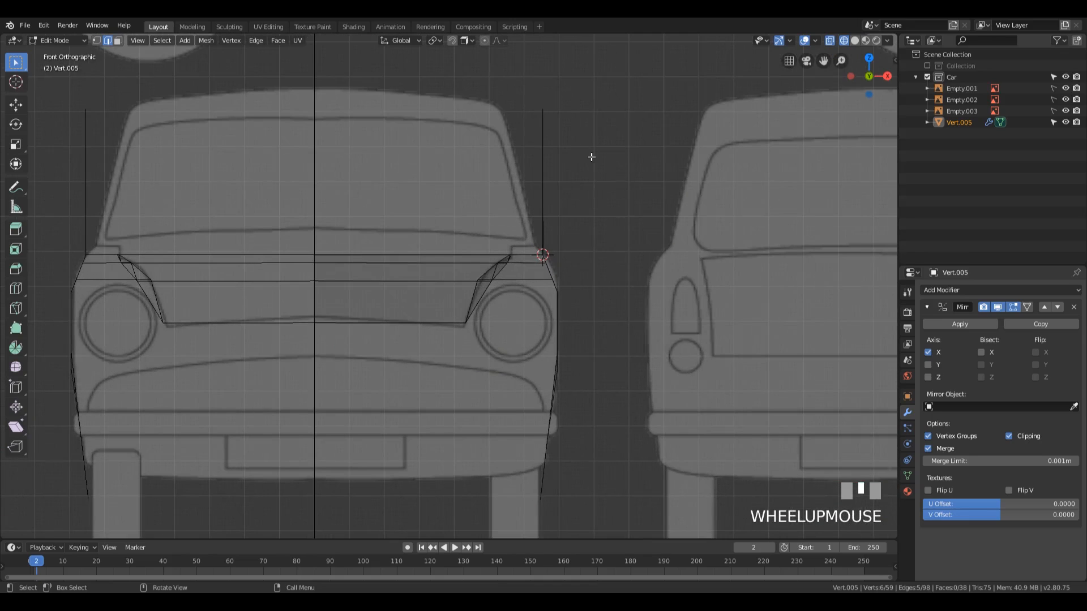
scroll(589, 155, down, 1)
click(433, 40)
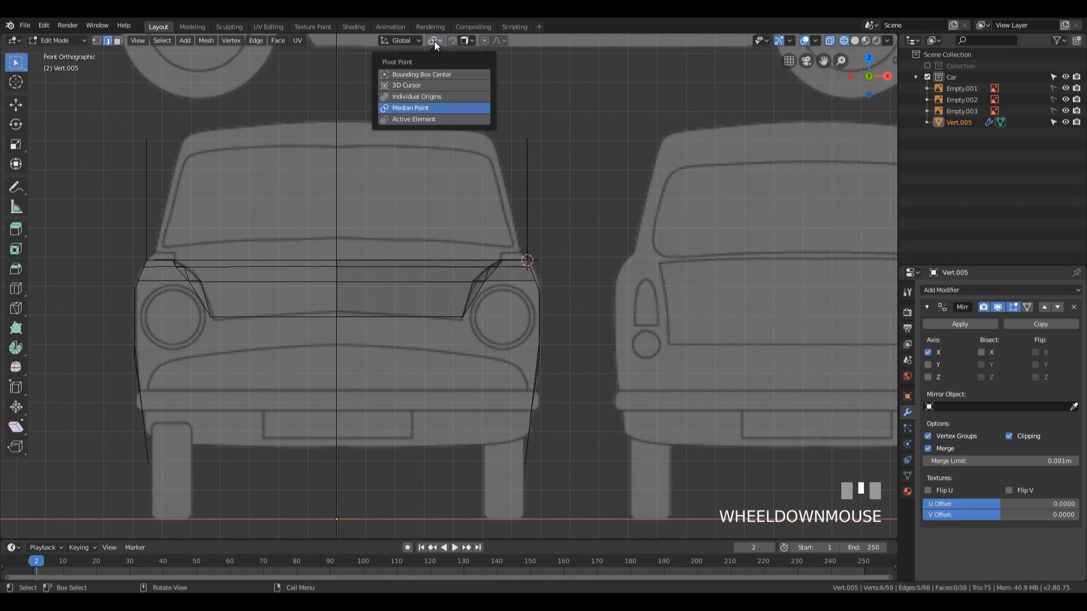
click(422, 86)
Step: Try rotating the pillar tops -15.4° inward about the 3D cursor in the front view, and undo the rotation
key(r)
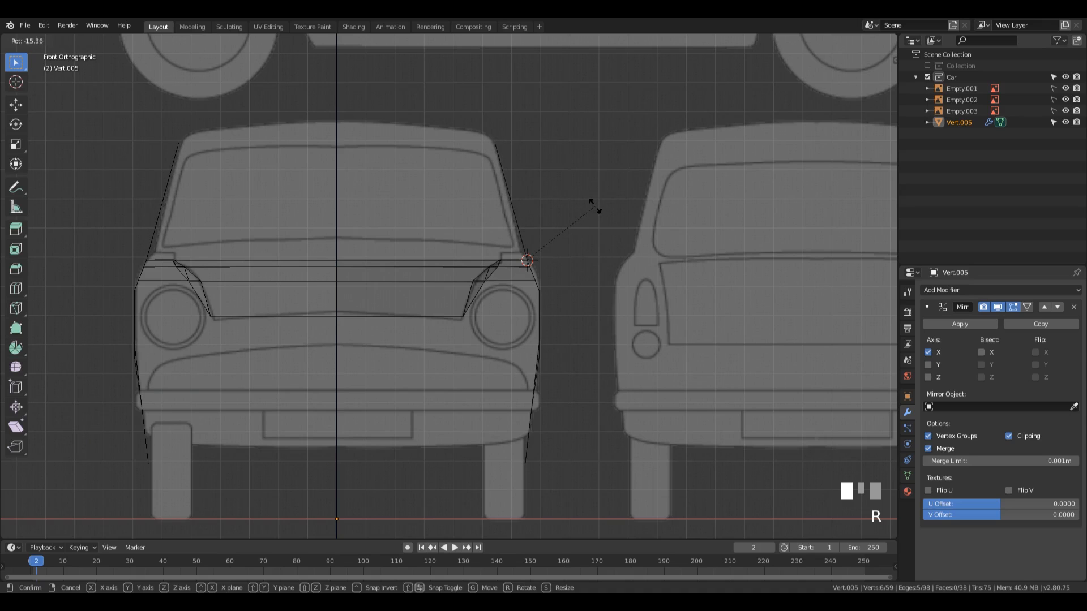
click(594, 205)
middle_drag(583, 204, 561, 173)
scroll(560, 181, down, 2)
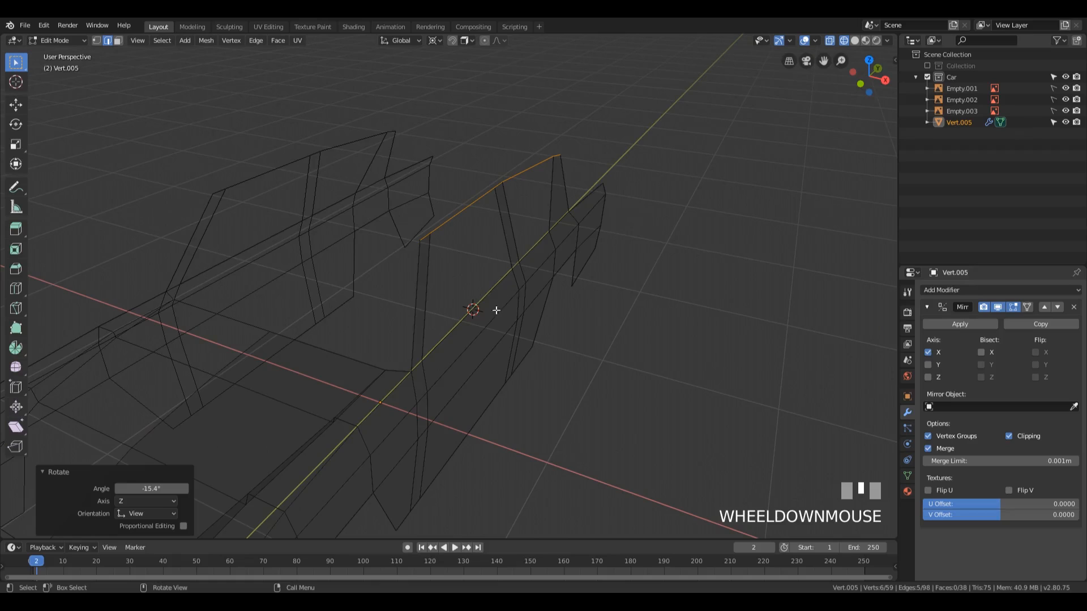
middle_drag(497, 308, 571, 220)
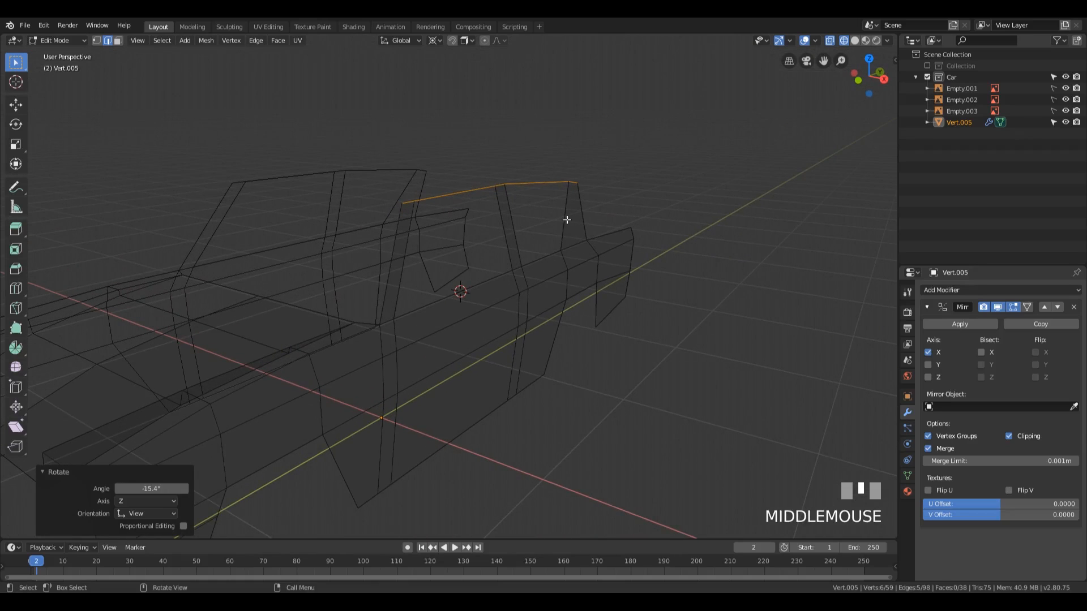
key(ctrl+z)
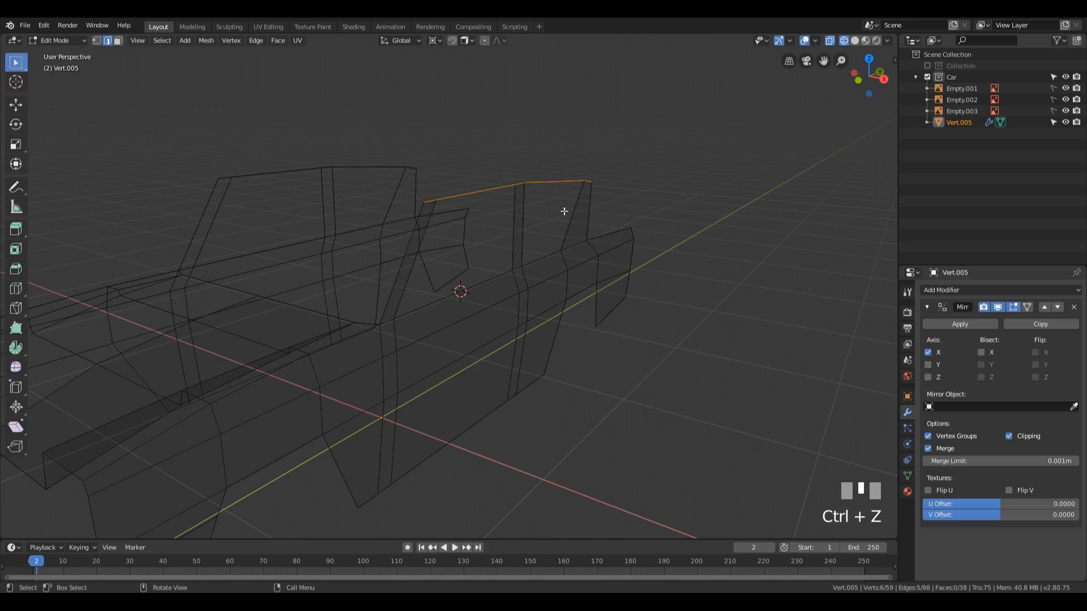
shift+middle_drag(553, 235, 594, 212)
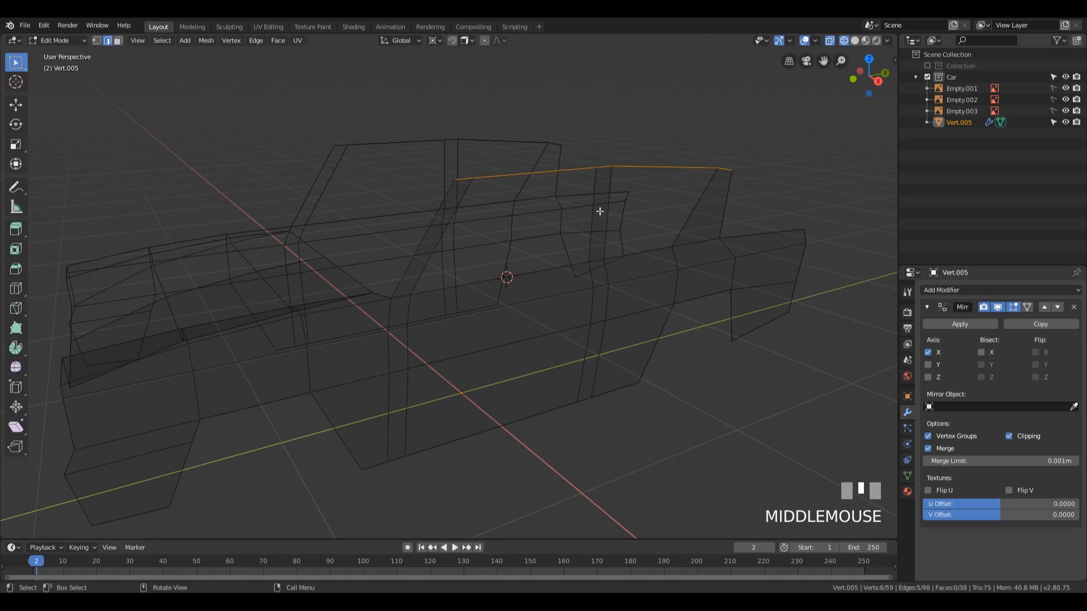
key(KP_3)
shift+middle_drag(584, 281, 553, 274)
scroll(552, 277, up, 1)
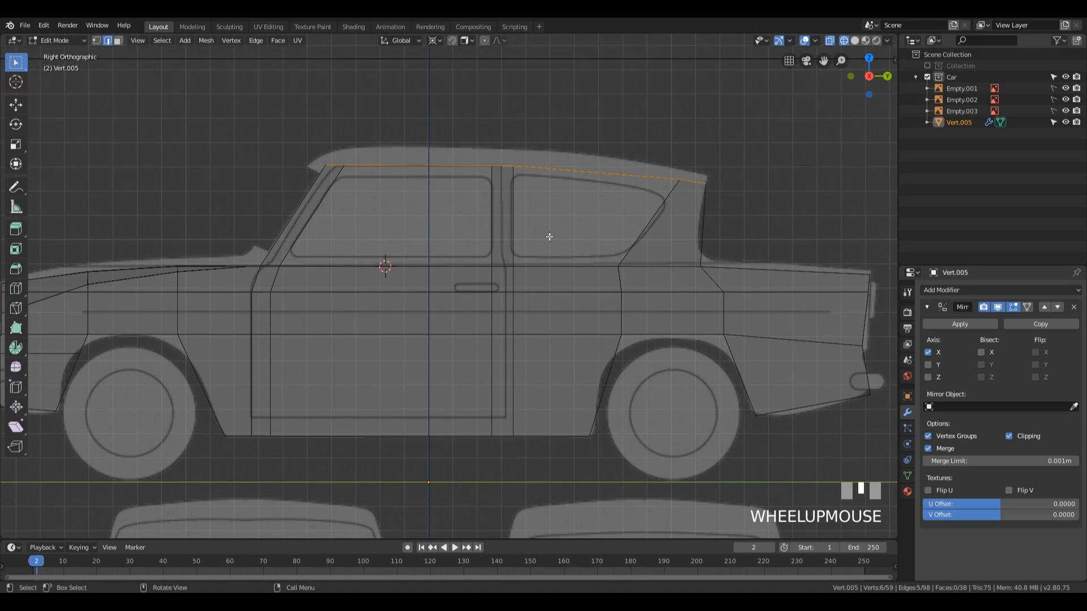
Step: Extrude the edges above the side windows upward about 0.056 m along Z and slide the rearmost new edge by a factor of 0.250
key(e)
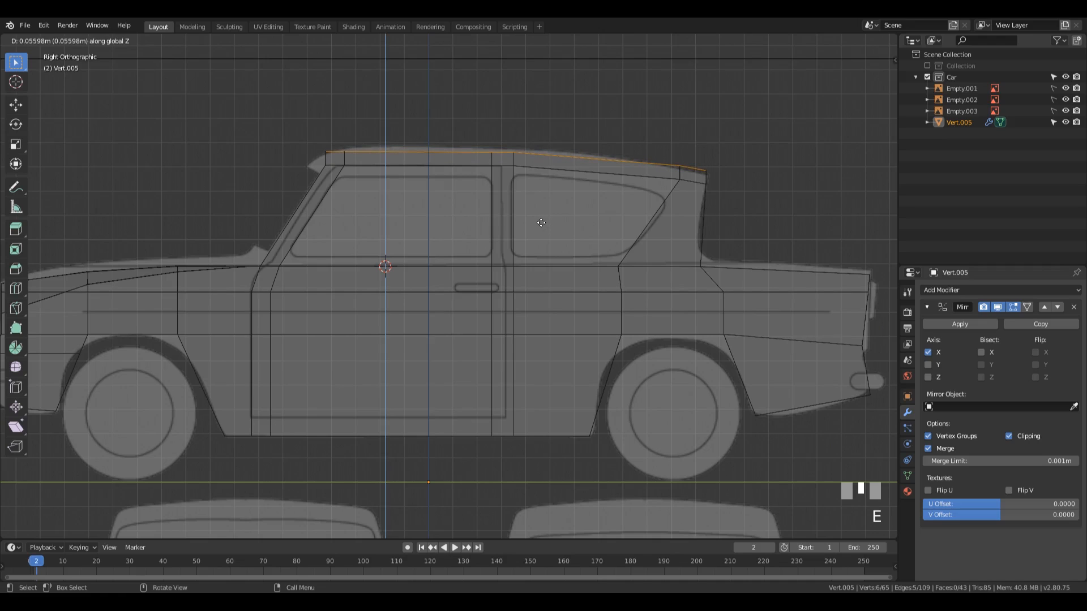
click(543, 223)
click(693, 168)
key(g)
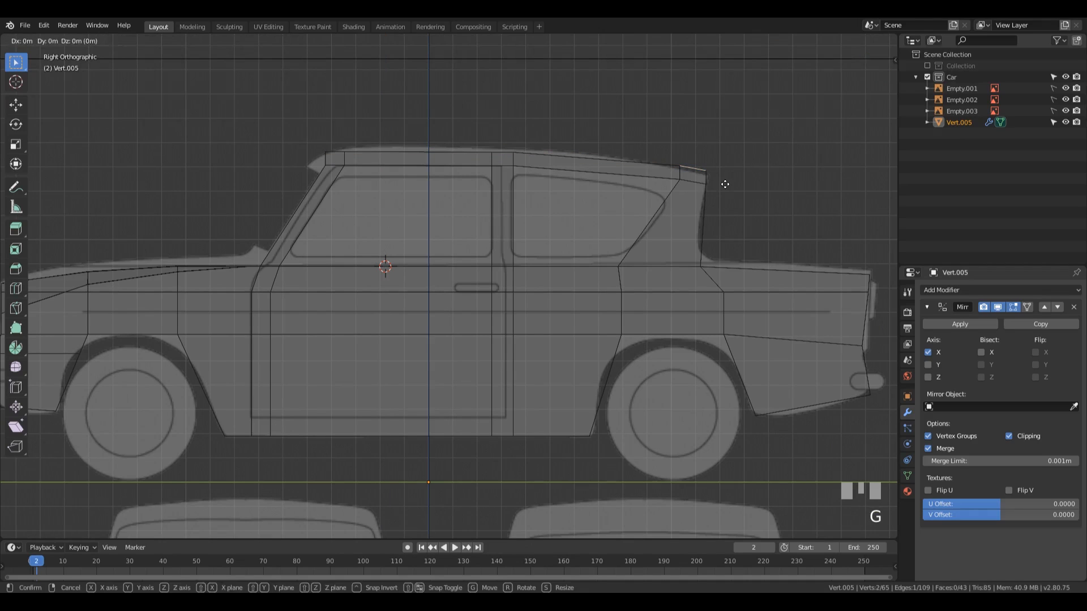
key(g)
click(724, 186)
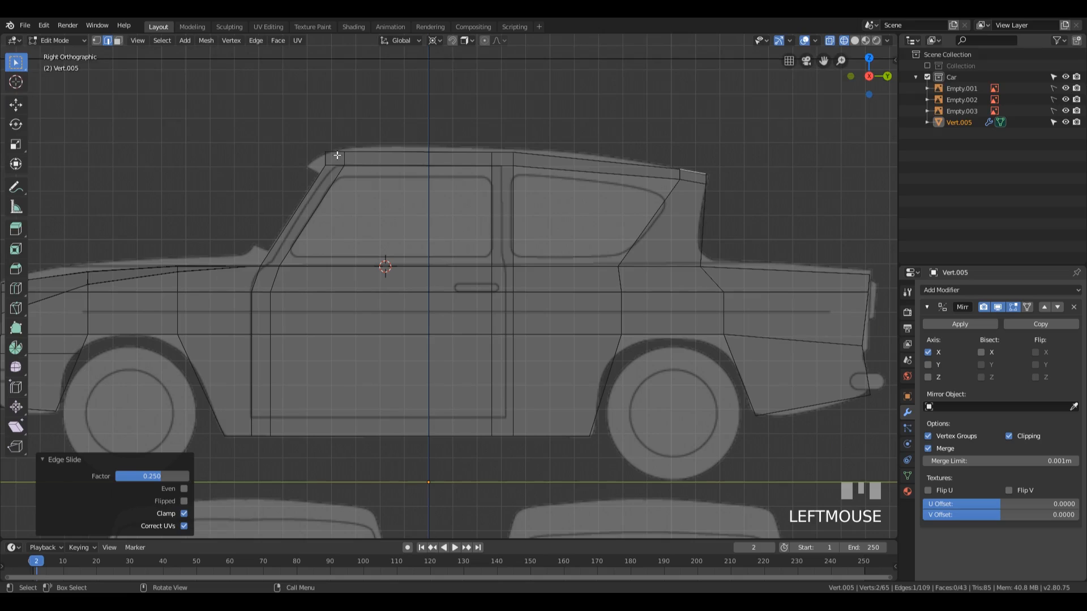
Step: Slide the front top roof vertex backward by a factor of 0.559 and the vertex behind it by 0.062 along the roofline
key(1)
click(326, 151)
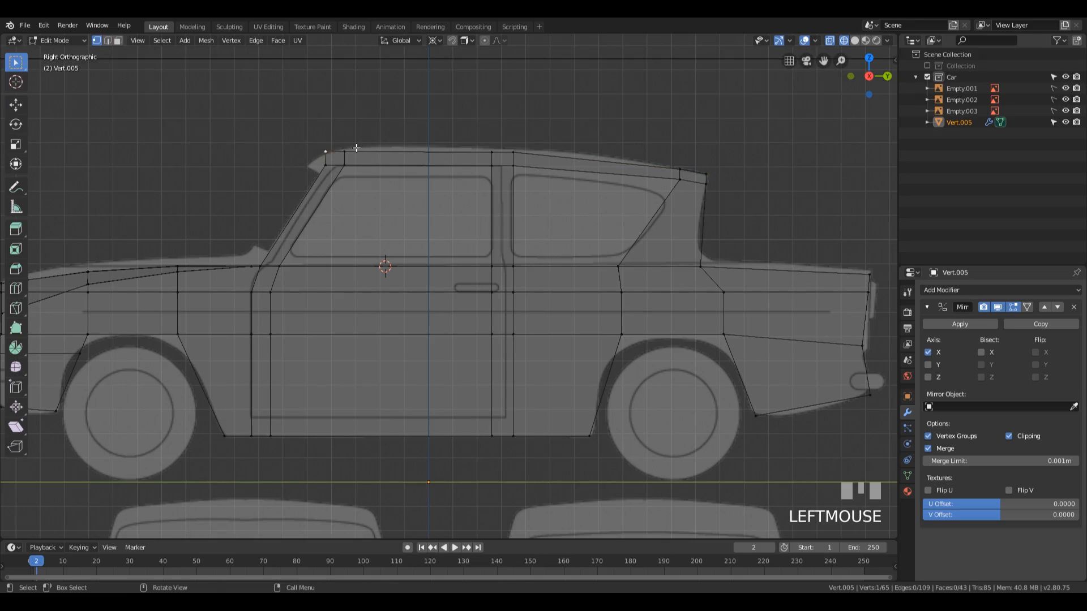
key(g)
key(g)
click(352, 149)
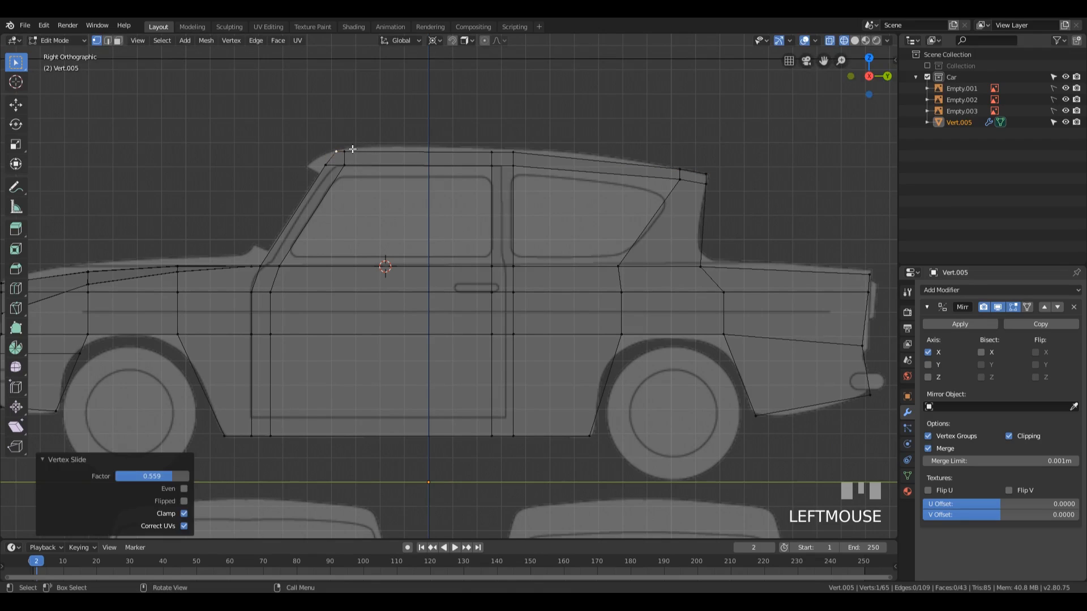
key(g)
key(g)
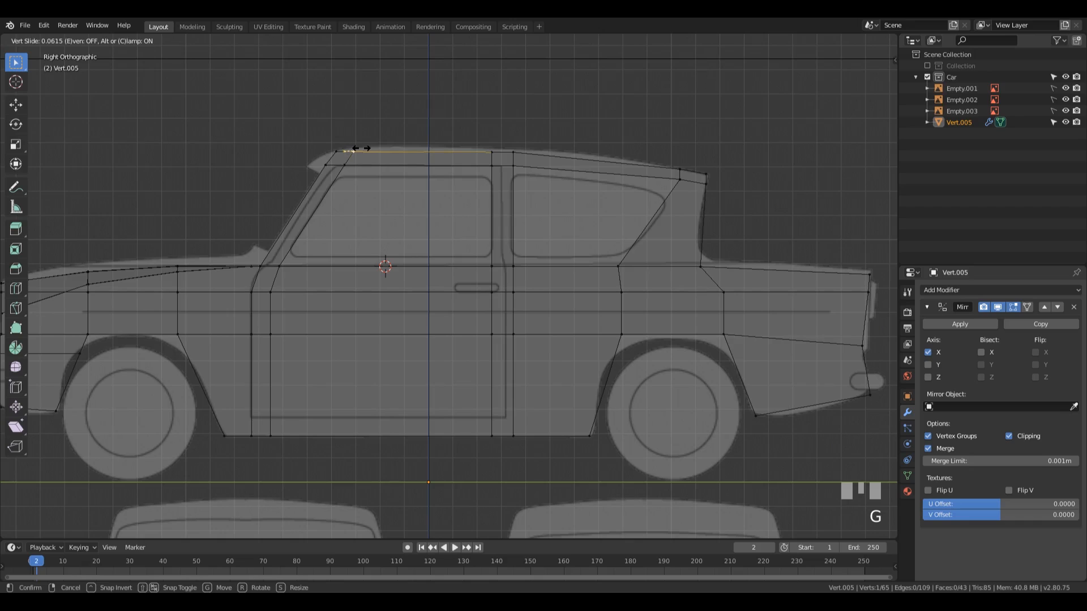
click(355, 148)
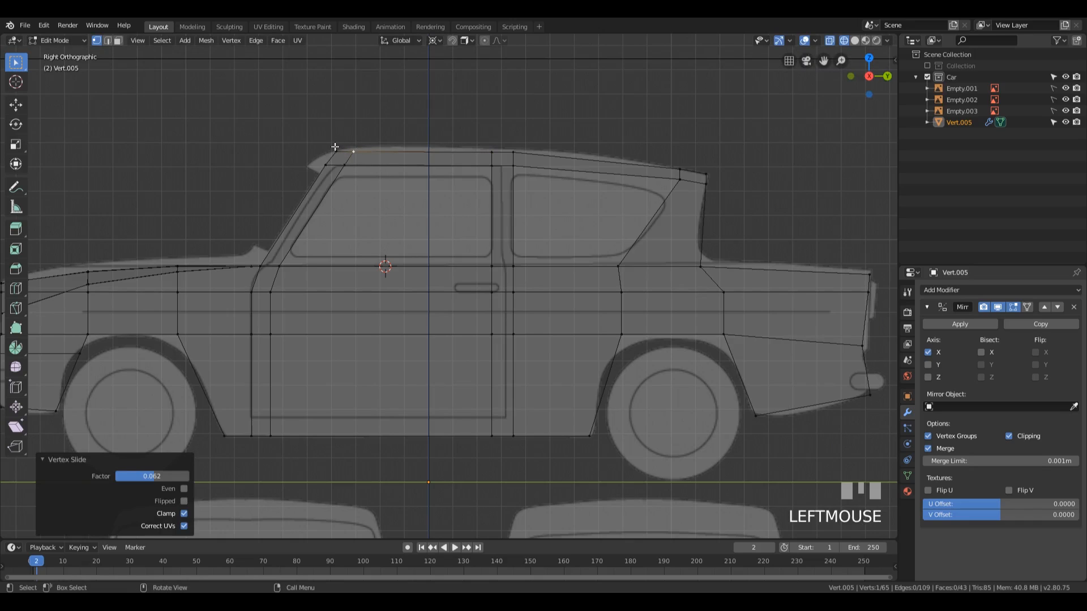
Step: Select both rows of roof-side vertices and rotate them -16.7° inward about the 3D cursor in the front view
drag(297, 124, 778, 211)
key(KP_1)
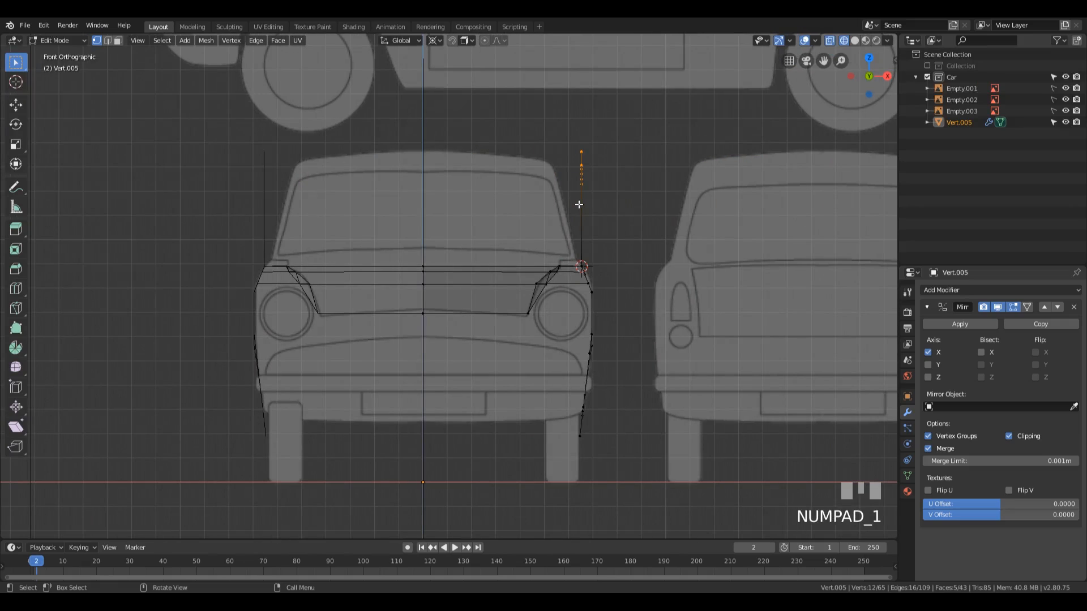
click(627, 237)
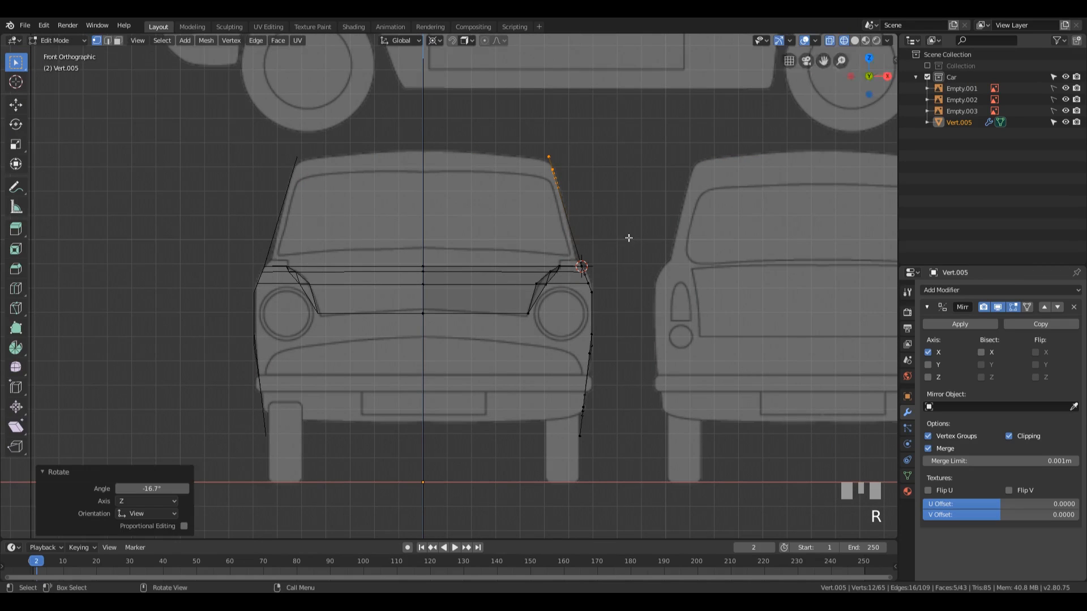
Step: Select the upper edges of the roof-side strip together with its front and rear end edges
middle_drag(627, 237, 592, 158)
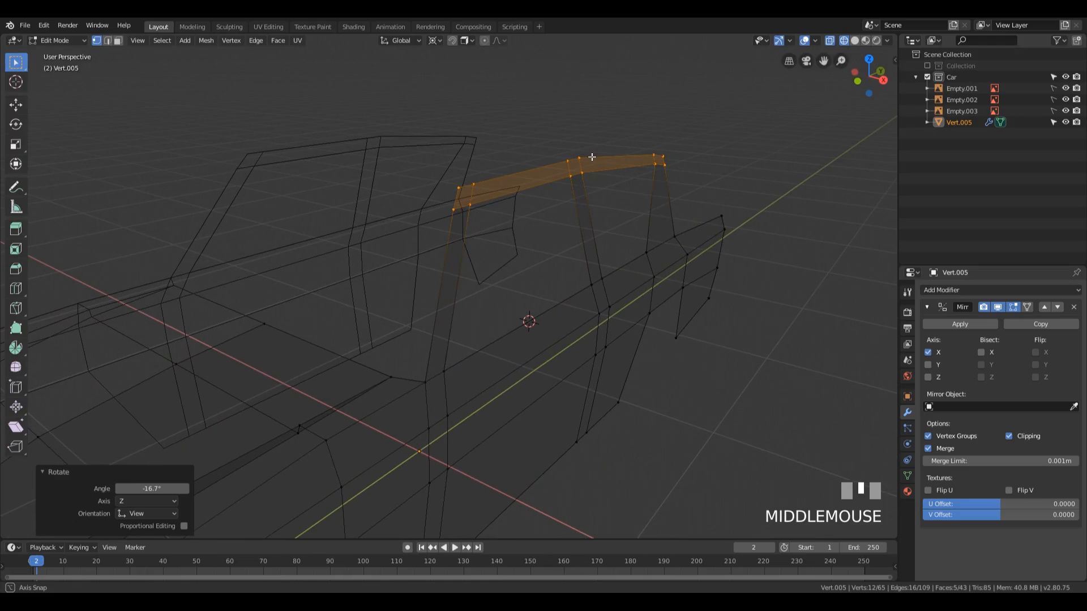
scroll(560, 232, down, 2)
middle_drag(547, 240, 508, 286)
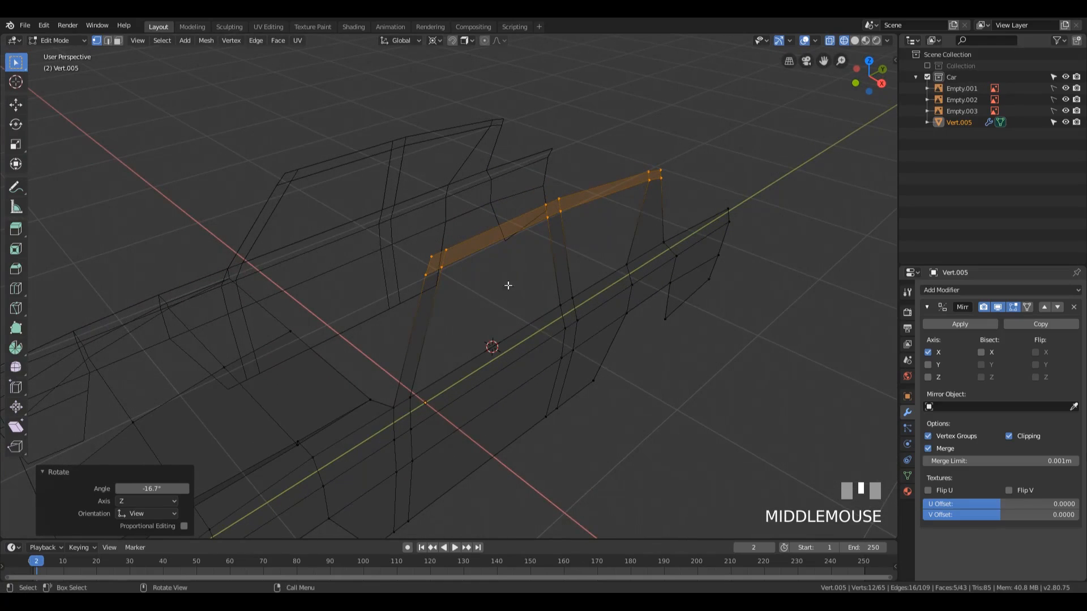
key(2)
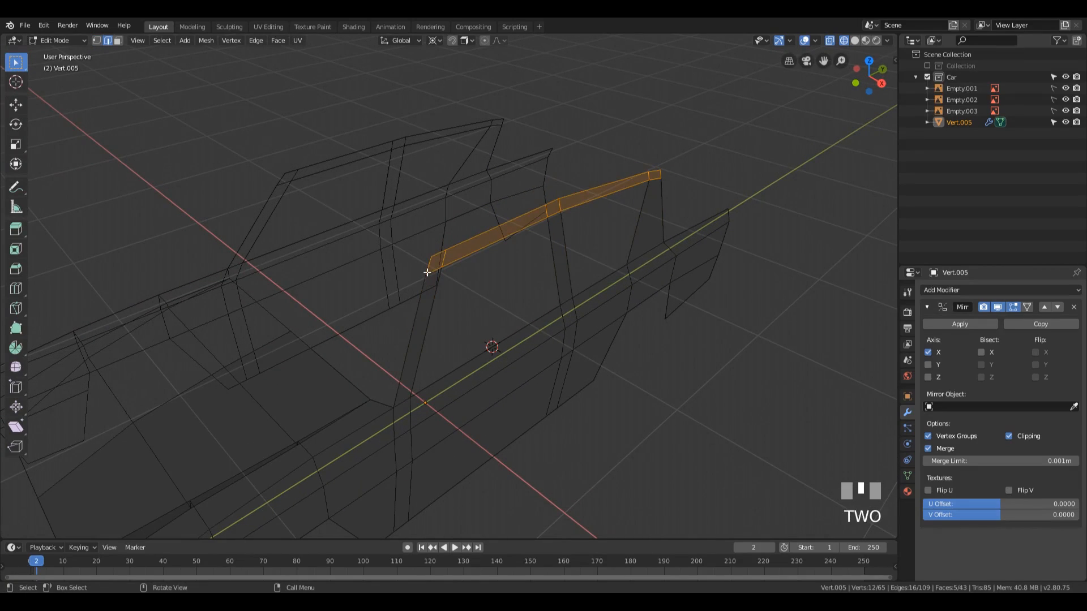
click(428, 269)
ctrl+click(632, 183)
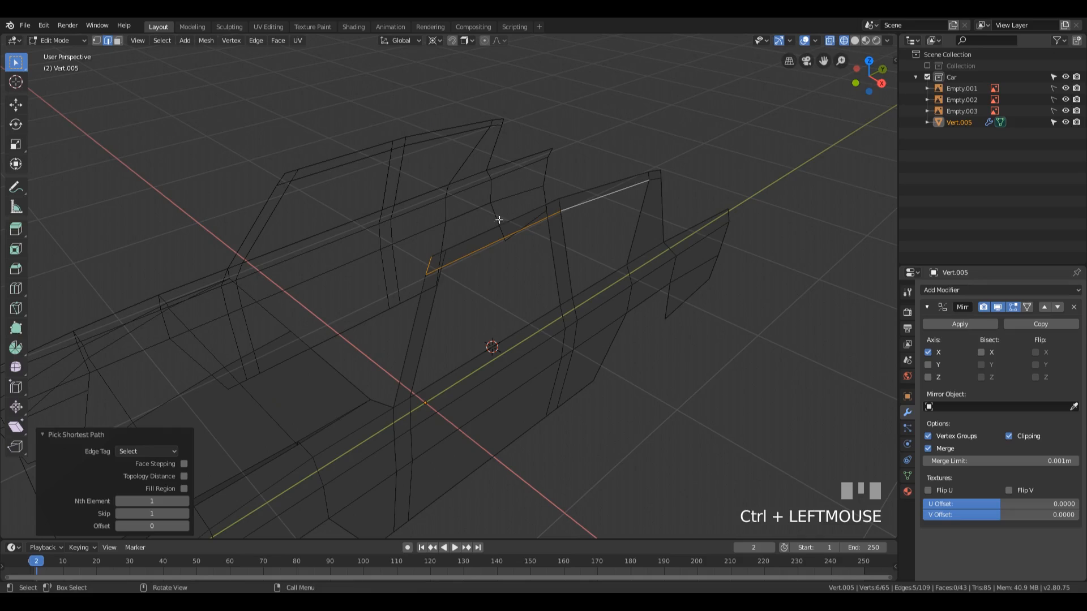
click(432, 259)
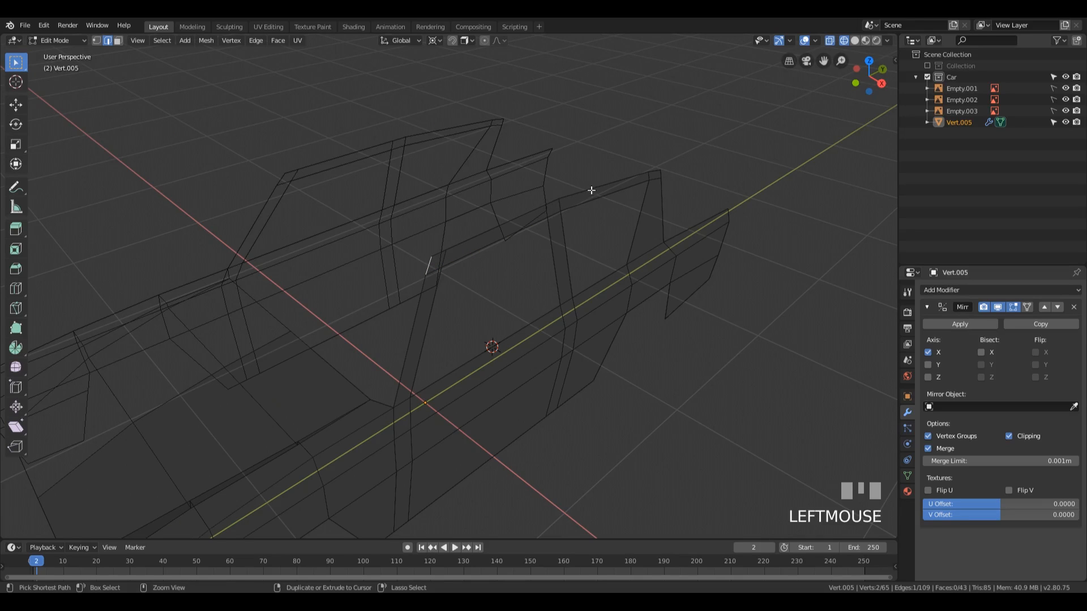
ctrl+click(647, 170)
middle_drag(655, 171, 647, 125)
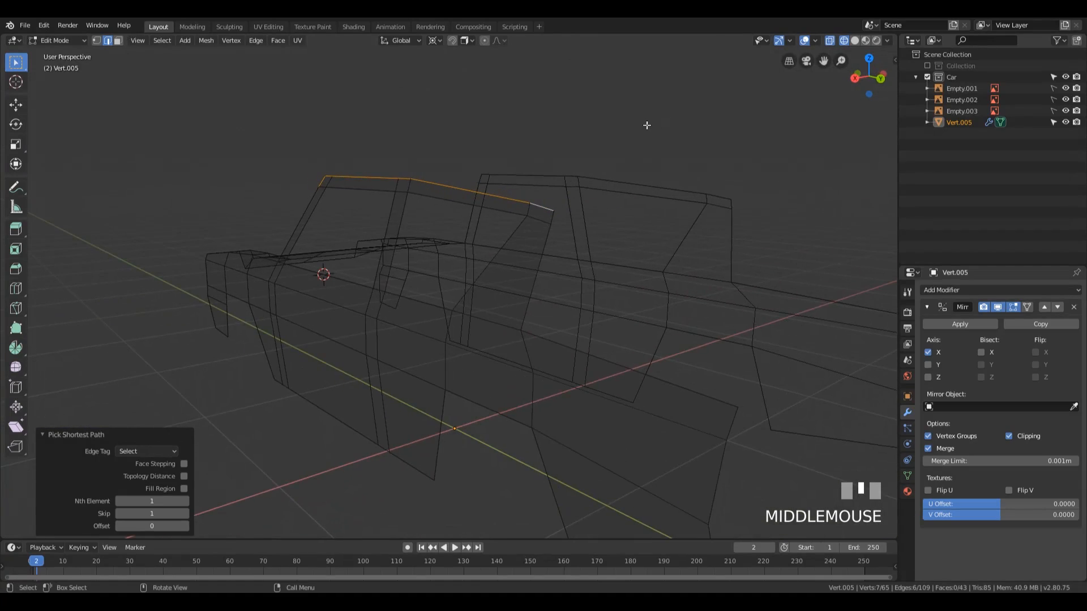
ctrl+click(554, 220)
Step: Extrude the selected roof edges -1.53 m along X to the mirror centreline and switch the viewport to solid shading
middle_drag(696, 233, 535, 260)
scroll(556, 263, down, 2)
key(e)
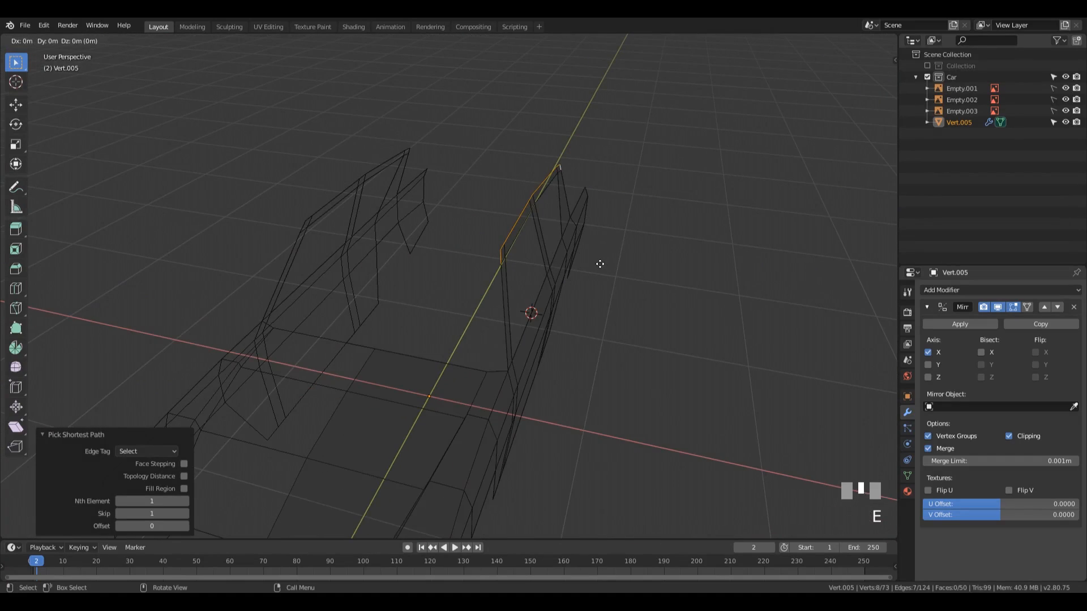
key(x)
click(347, 221)
middle_drag(347, 220, 546, 253)
key(shift+z)
Step: Slide the bonnet's rear outer corner vertex at the windscreen base by a factor of 0.343
shift+middle_drag(478, 301, 429, 326)
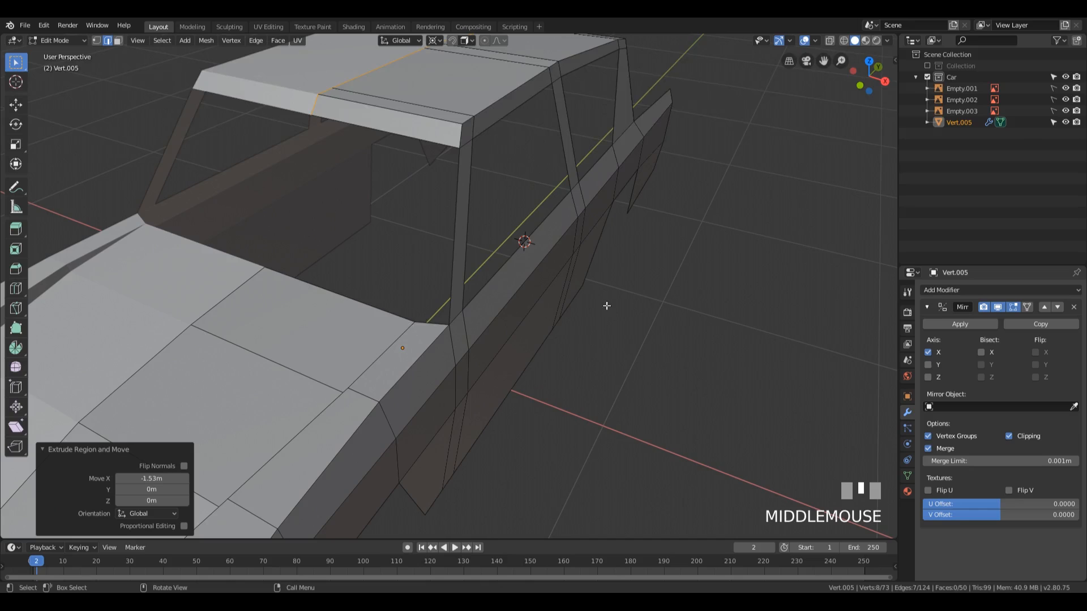
middle_drag(606, 306, 503, 390)
key(1)
click(497, 335)
mouse_move(601, 340)
middle_down()
mouse_move(619, 335)
mouse_move(609, 334)
middle_up()
key(g)
key(g)
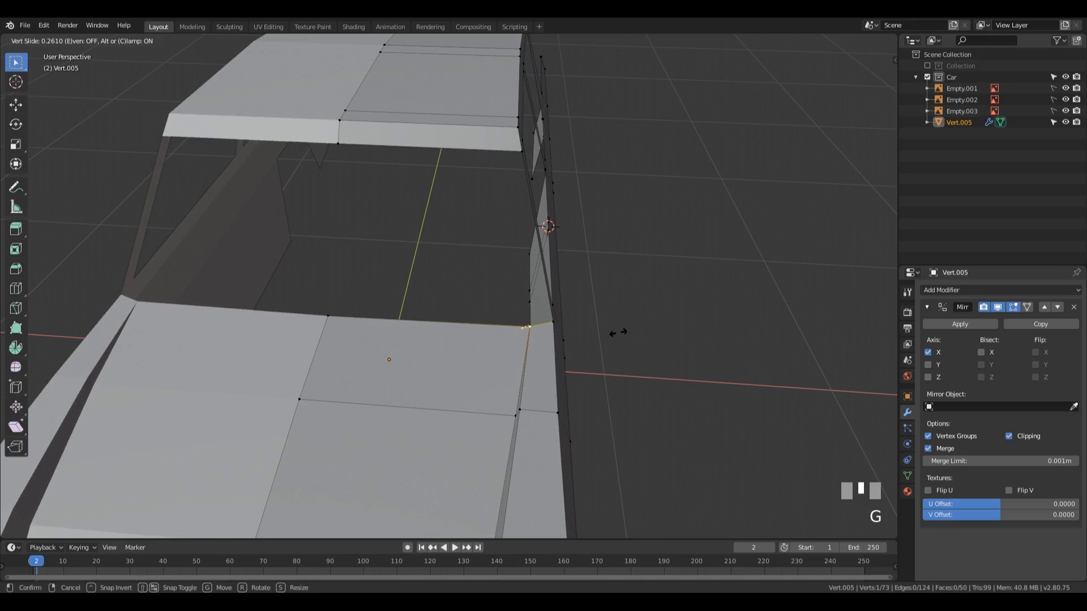
click(601, 345)
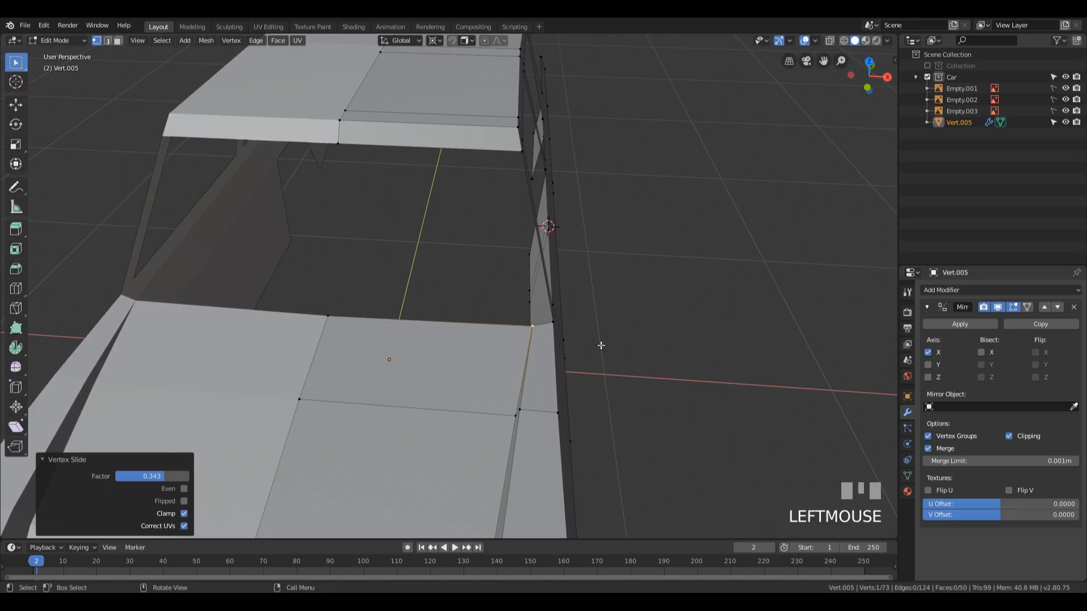
Step: Move the two adjoining bonnet crease vertices just ahead of the windscreen base about 0.006 m outward along X
middle_drag(565, 402, 589, 378)
click(579, 324)
shift+click(584, 312)
middle_drag(669, 316, 652, 317)
key(g)
key(x)
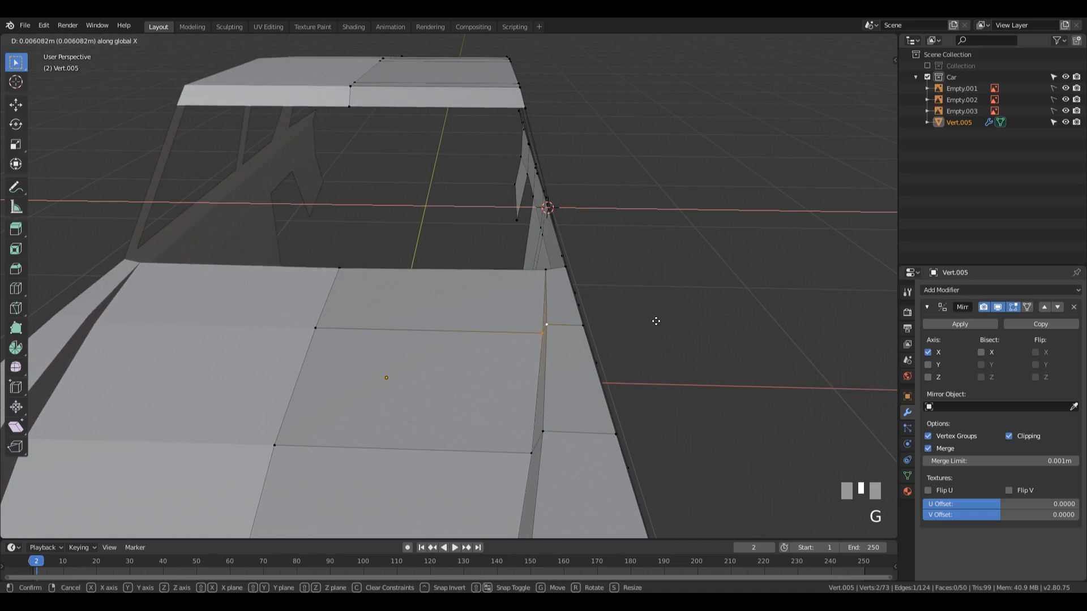
click(656, 321)
Step: Readjust the bonnet's rear outer corner vertex with a Vertex Slide factor of 0.124
mouse_move(657, 320)
middle_down()
mouse_move(662, 306)
mouse_move(664, 322)
middle_up()
click(497, 342)
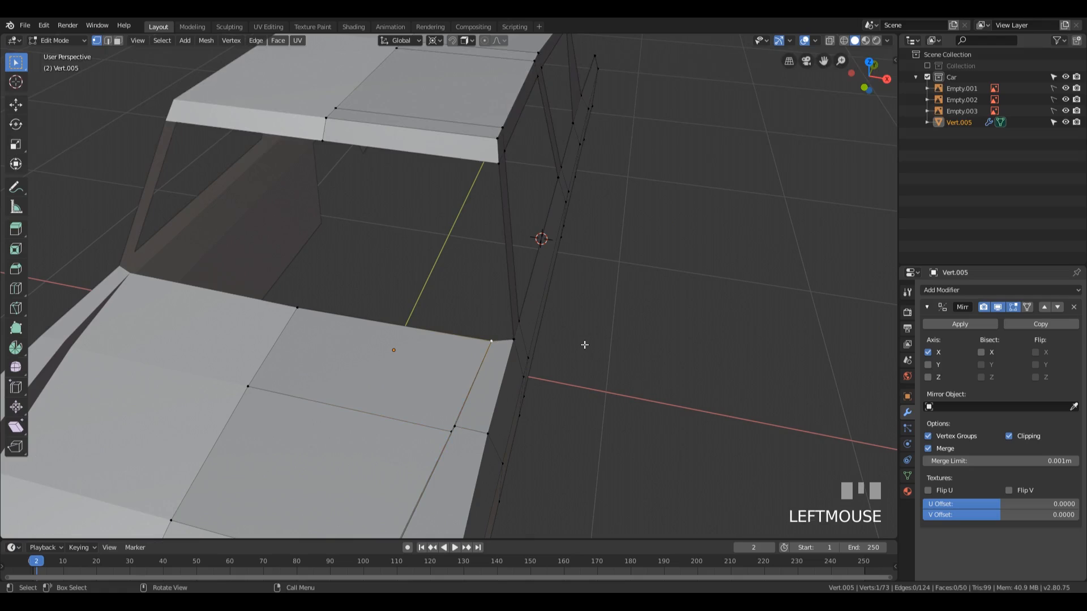
key(g)
key(g)
click(586, 345)
Step: Add a lengthwise loop cut along the roof and slide it about 0.796 toward the outer side edge
middle_drag(586, 345, 545, 316)
scroll(434, 163, down, 2)
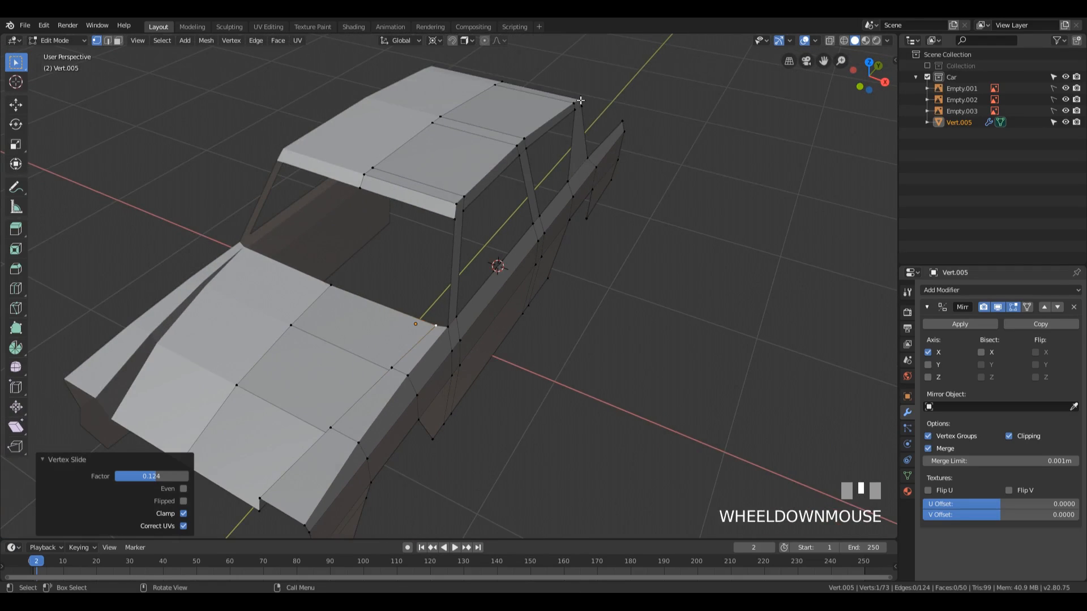
middle_drag(522, 125, 524, 189)
key(ctrl+r)
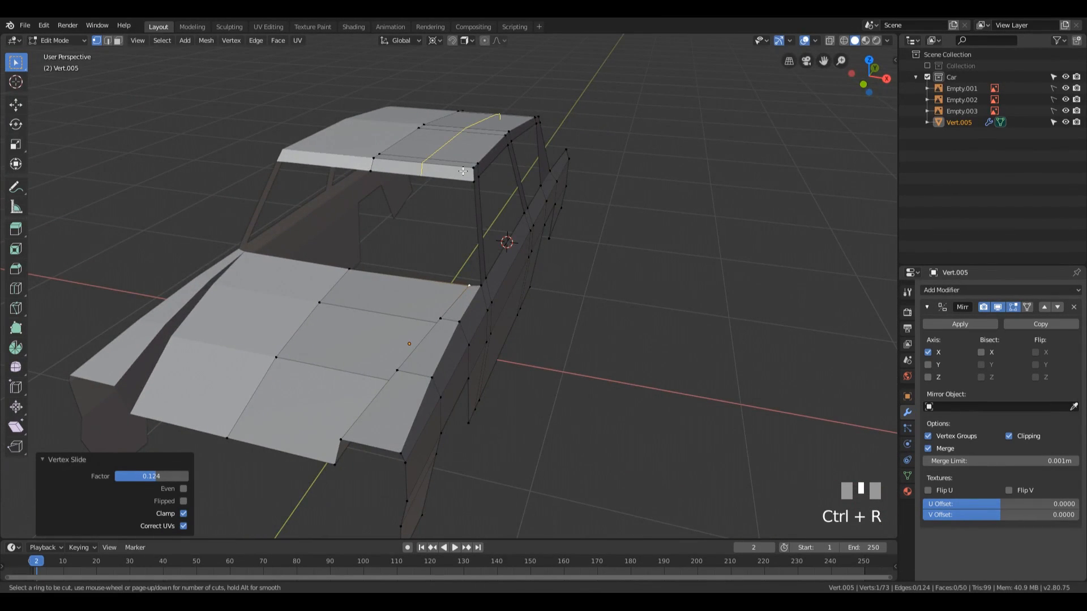
click(462, 171)
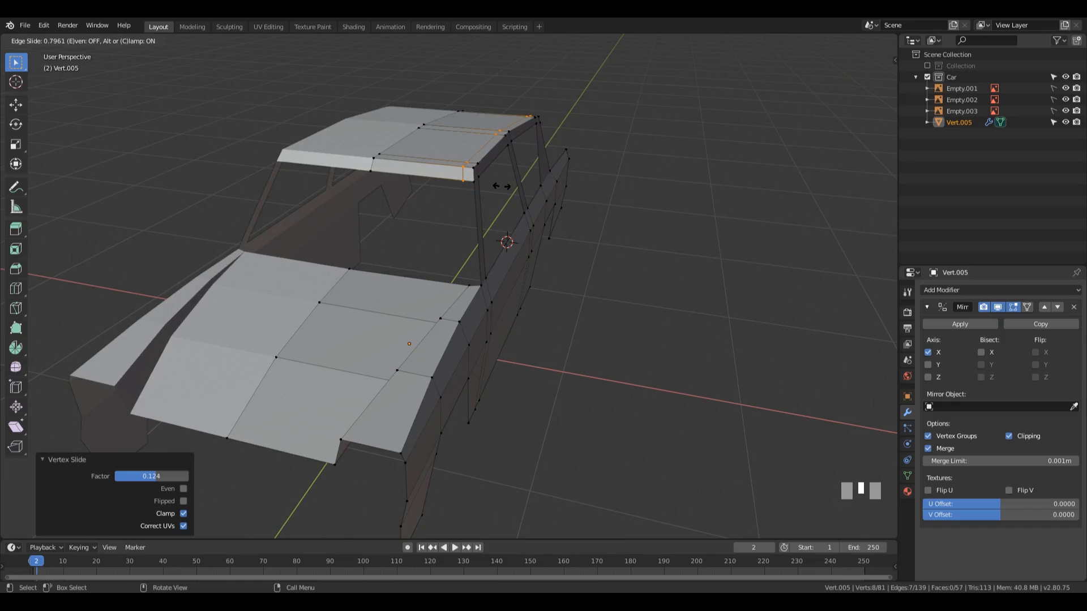
click(501, 186)
Step: Fill a windscreen pillar face between the short outer roof front edge and the short edge at the bonnet's rear corner
scroll(557, 227, up, 3)
key(2)
click(496, 243)
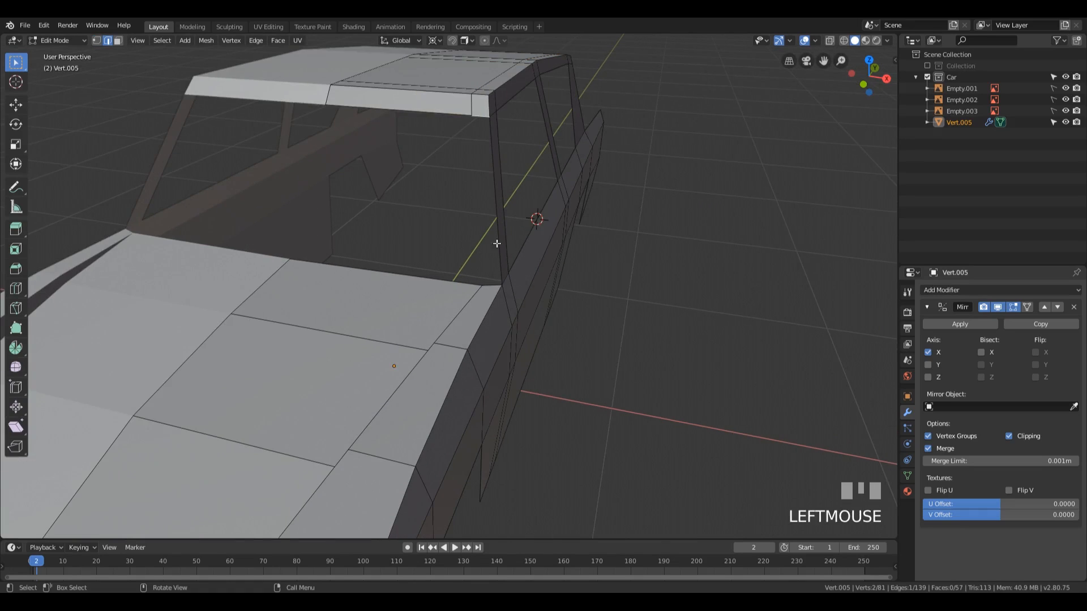
shift+click(523, 291)
middle_drag(523, 291, 631, 164)
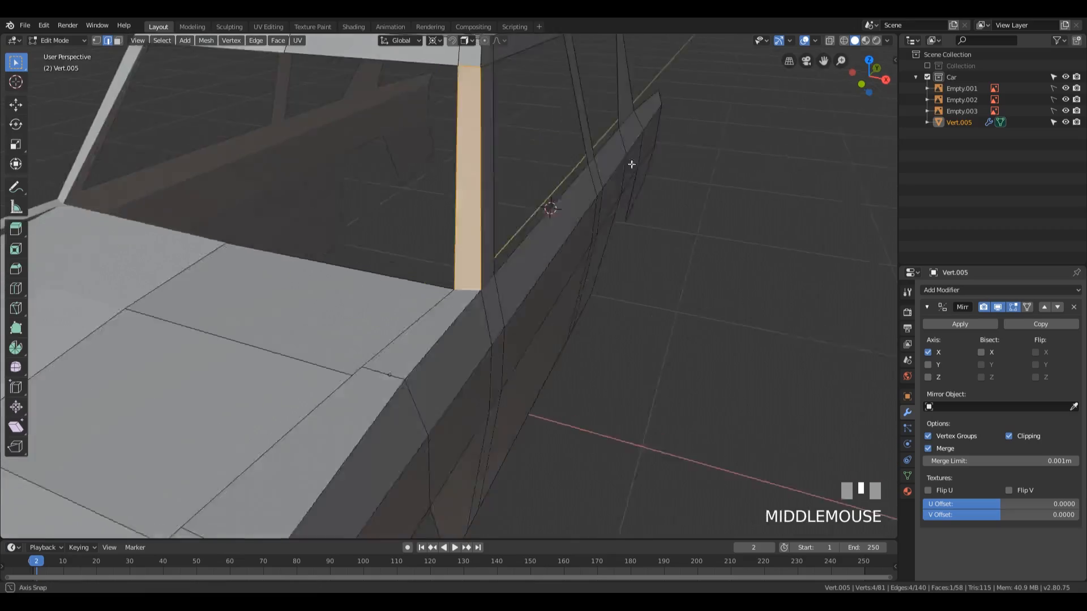
Step: Extrude the waistline vertex at the rear pillar's rear base -1.51 m along X to the centreline
scroll(602, 170, down, 3)
key(Tab)
middle_drag(551, 220, 437, 291)
key(Tab)
scroll(430, 300, up, 3)
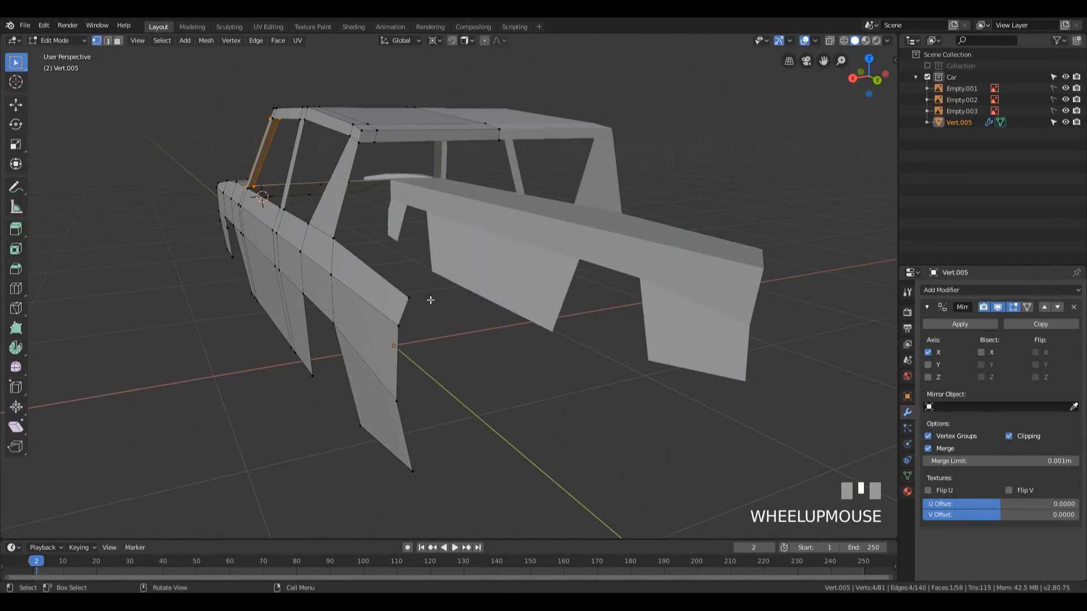
click(344, 247)
middle_drag(346, 250, 405, 260)
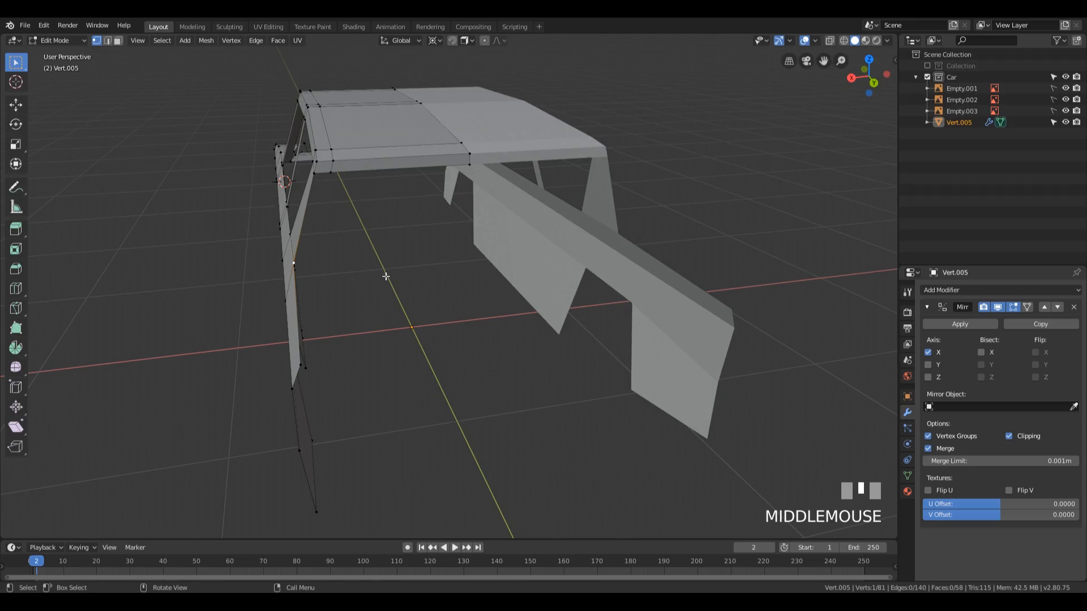
key(e)
click(641, 268)
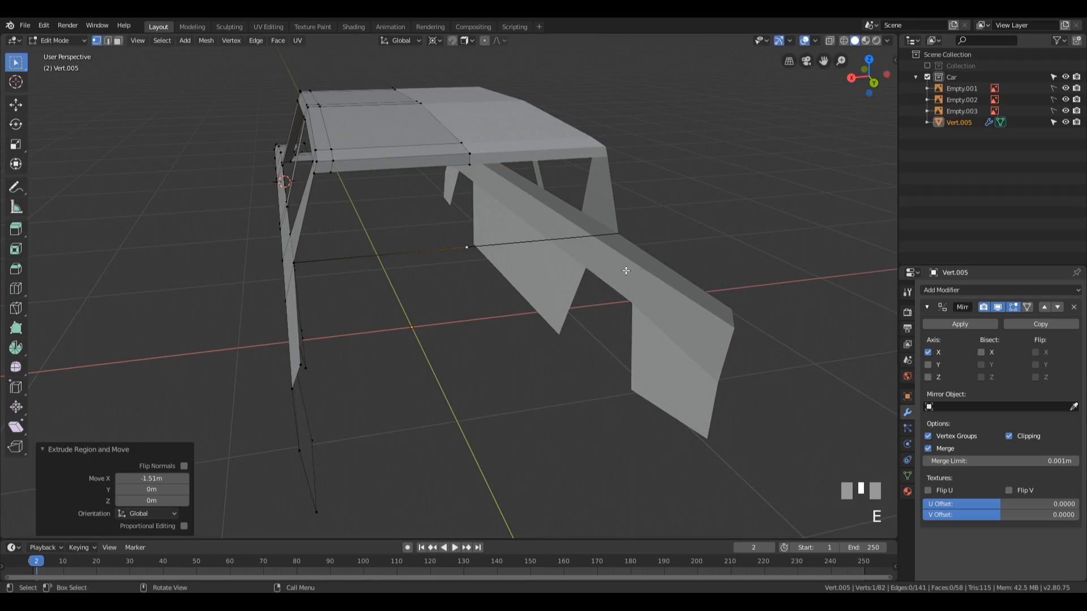
Step: Add one cut to the new cross edge below the rear window and slide its vertex close to the rear pillar's base
middle_drag(641, 268, 497, 271)
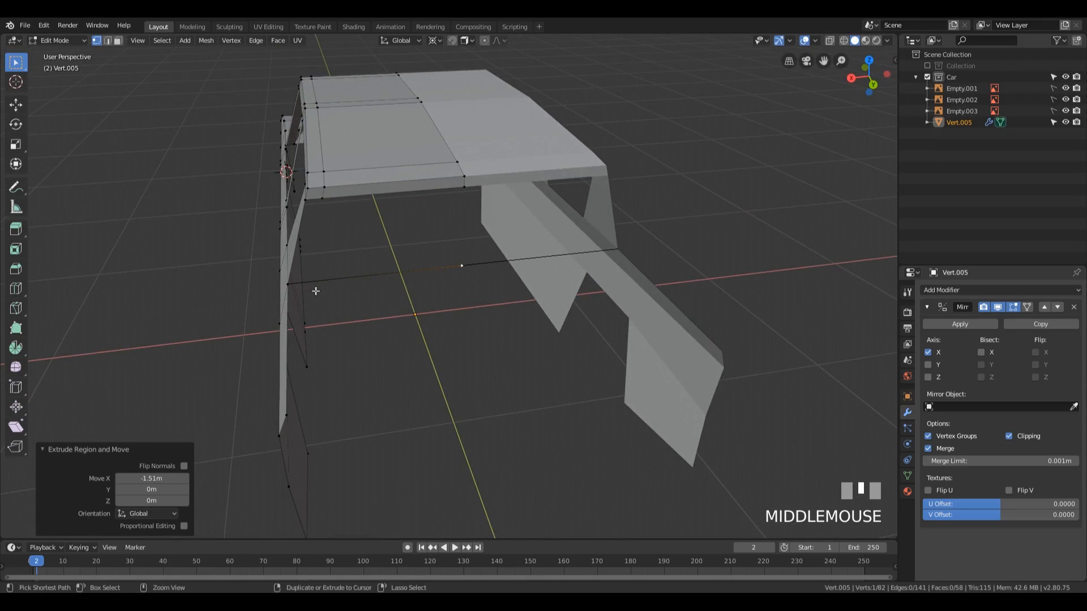
key(ctrl+r)
drag(347, 279, 334, 282)
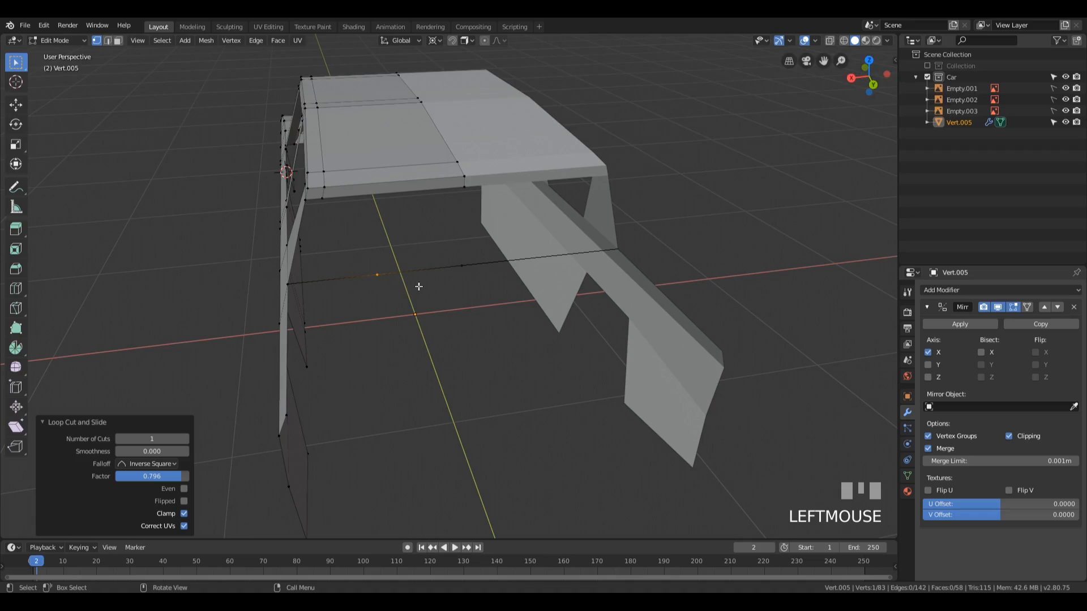
key(g)
key(g)
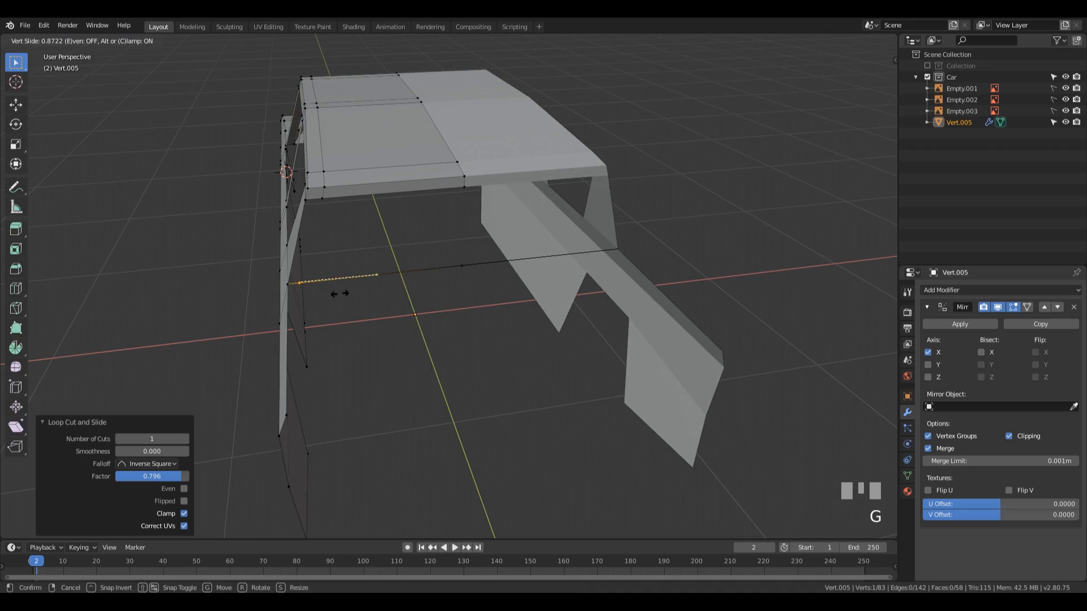
click(344, 311)
Step: Fill the rear-facing side of the rear pillar and the rear window opening between the roof's back edge and the cross edge
key(2)
click(314, 210)
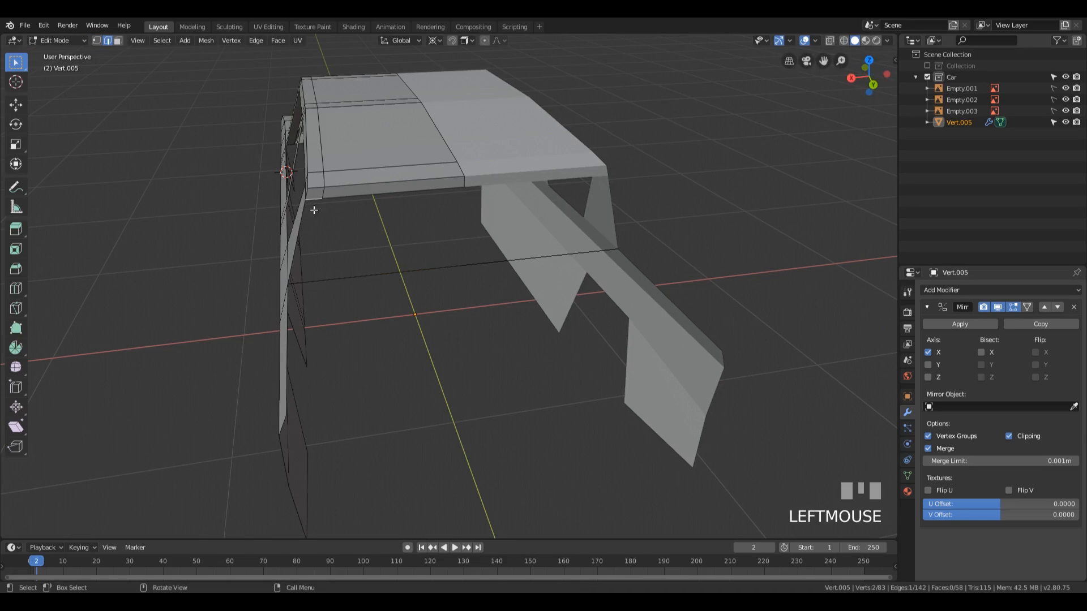
shift+click(297, 281)
key(f)
click(357, 196)
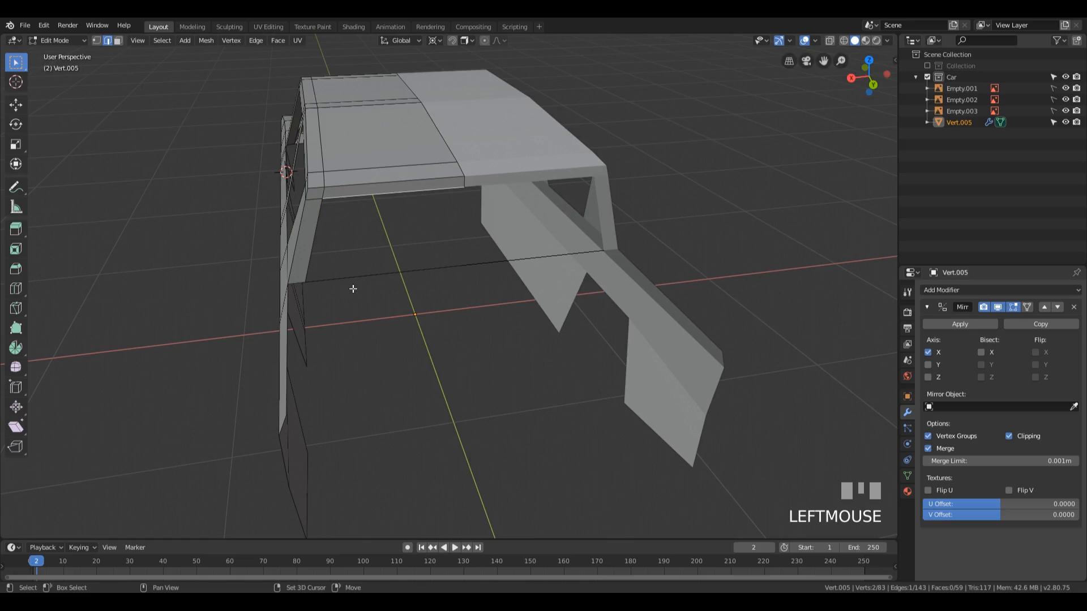
shift+click(354, 277)
key(f)
Step: Fill the rear side window opening and the front door window opening with one face each
middle_drag(529, 357, 610, 292)
click(550, 297)
middle_drag(739, 212, 446, 140)
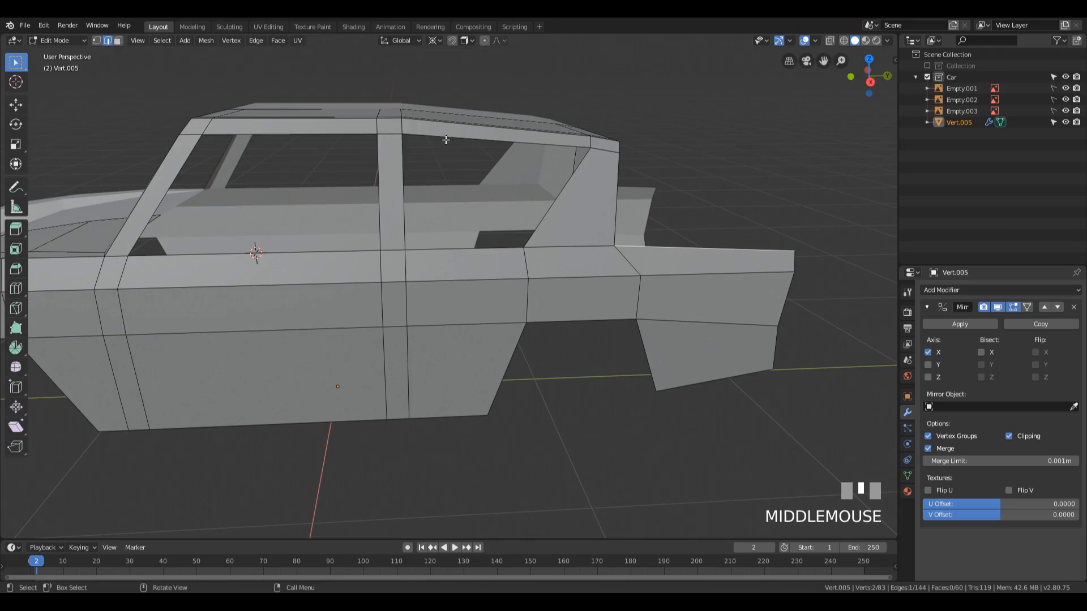
click(400, 171)
shift+click(554, 203)
key(f)
scroll(301, 214, down, 3)
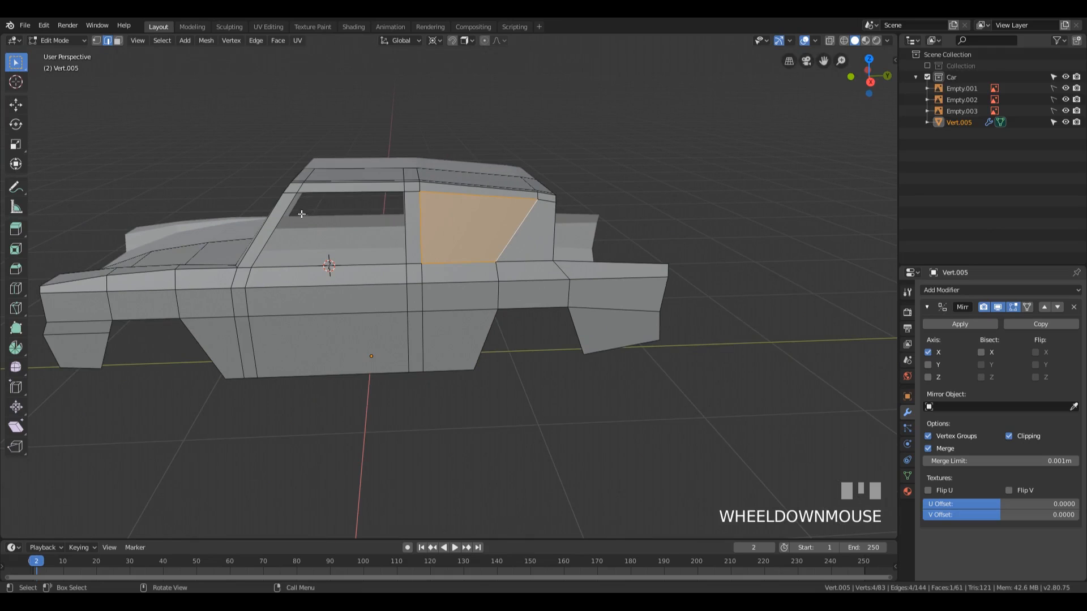
click(298, 222)
shift+click(404, 228)
key(f)
middle_drag(404, 228, 507, 267)
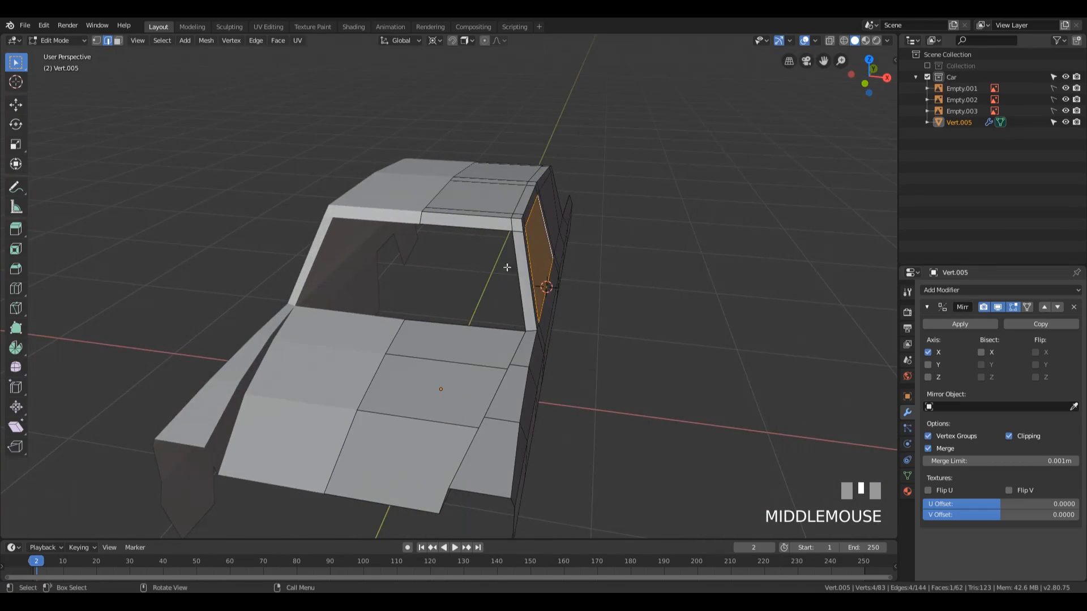
Step: Fill the windscreen opening between the roof's front edge and the bonnet's rear edge
click(492, 228)
shift+click(481, 324)
key(f)
Step: Examine the filled cabin windows and the open rear end from around the body
middle_drag(640, 269, 332, 166)
middle_drag(508, 201, 543, 243)
middle_drag(348, 230, 379, 278)
middle_drag(279, 270, 426, 234)
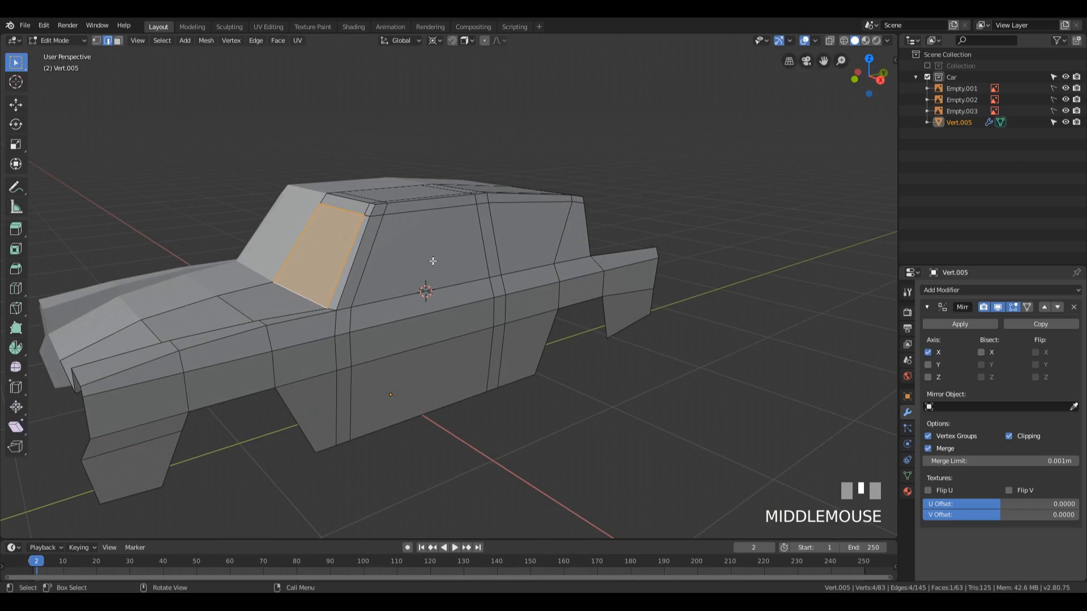
middle_drag(664, 257, 546, 294)
scroll(560, 291, up, 4)
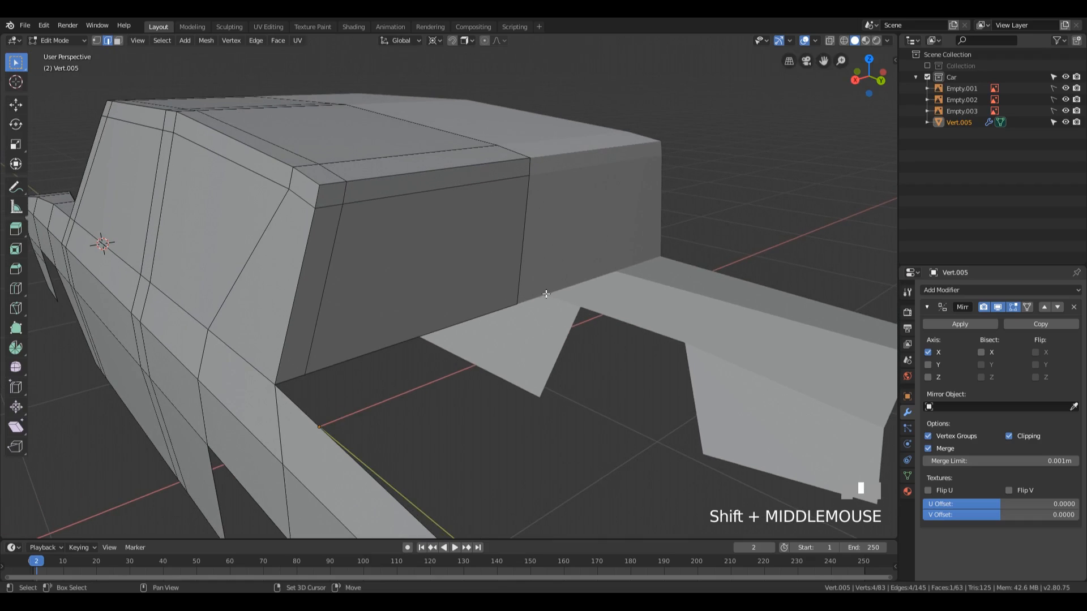
middle_drag(670, 325, 478, 274)
scroll(603, 274, down, 3)
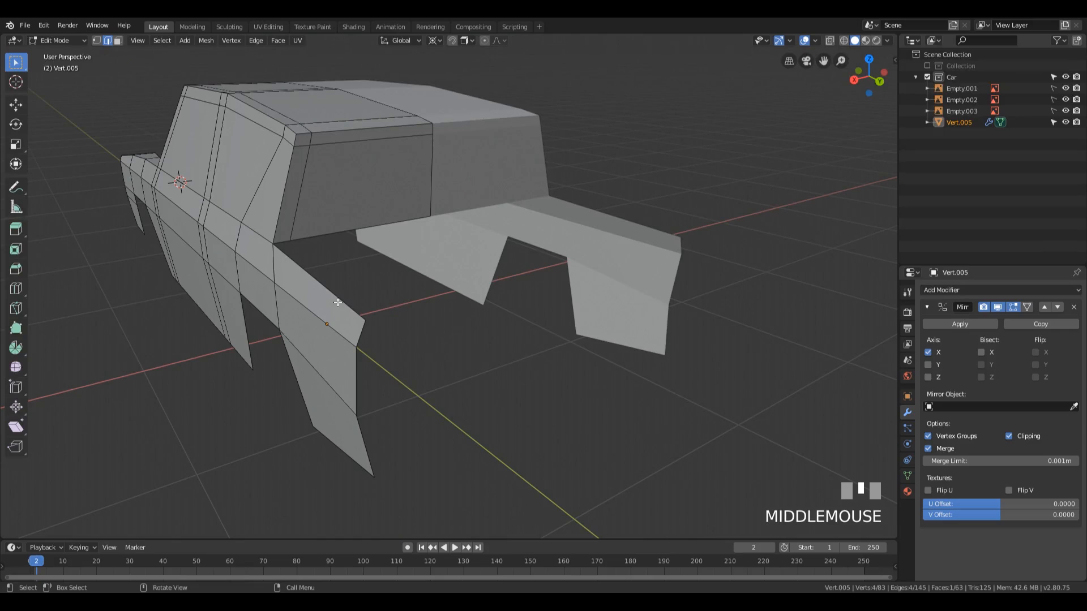
Step: Extrude the wide edge below the rear window 0.54 m along Y and -0.0958 m along Z, forming the boot lid's upper surface
click(362, 226)
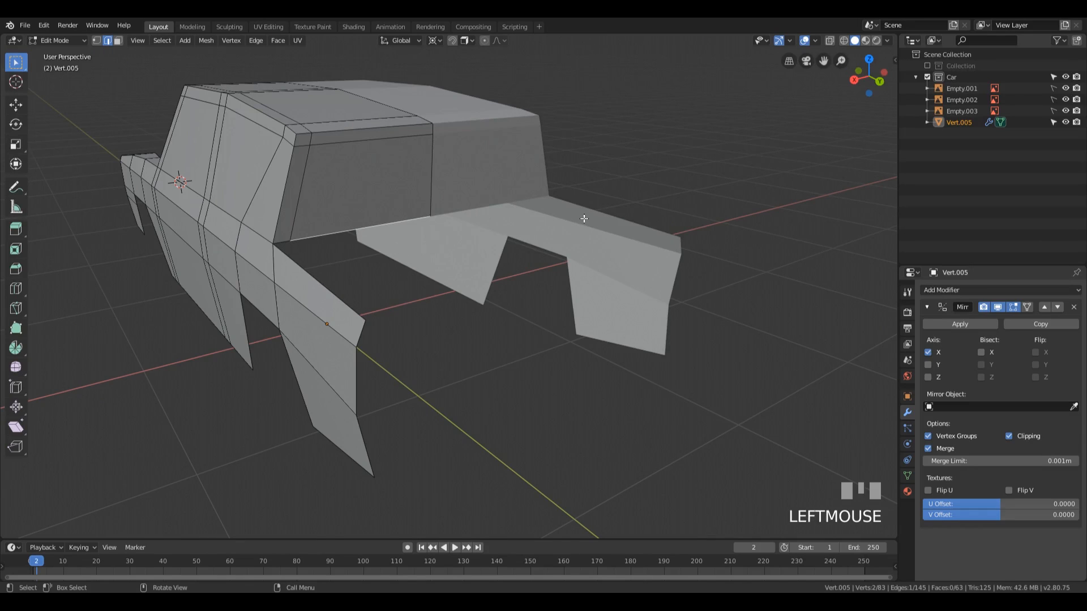
key(KP_1)
key(z)
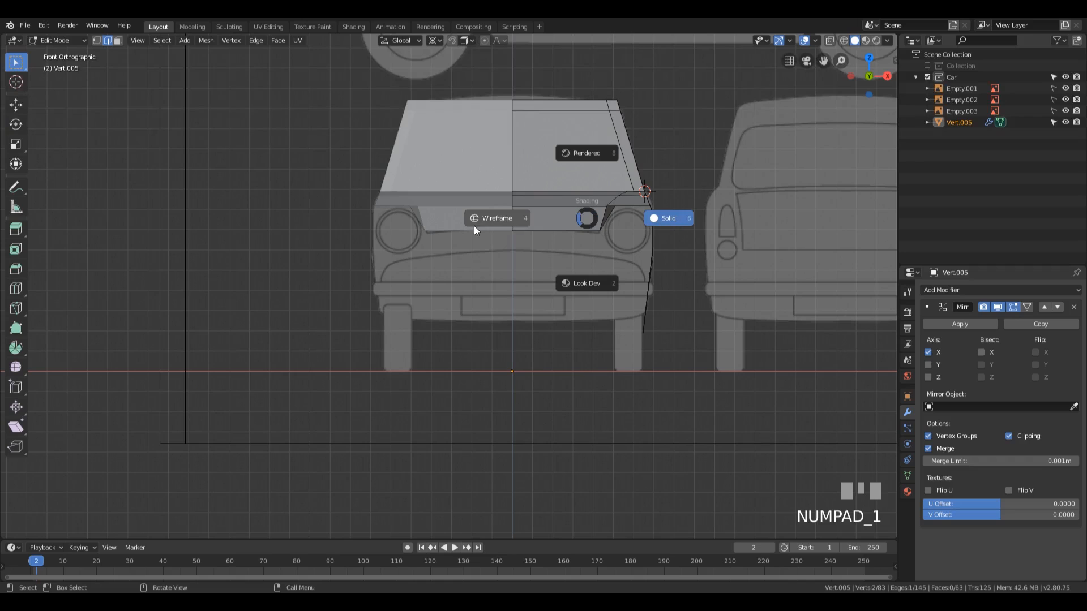
click(475, 226)
key(KP_3)
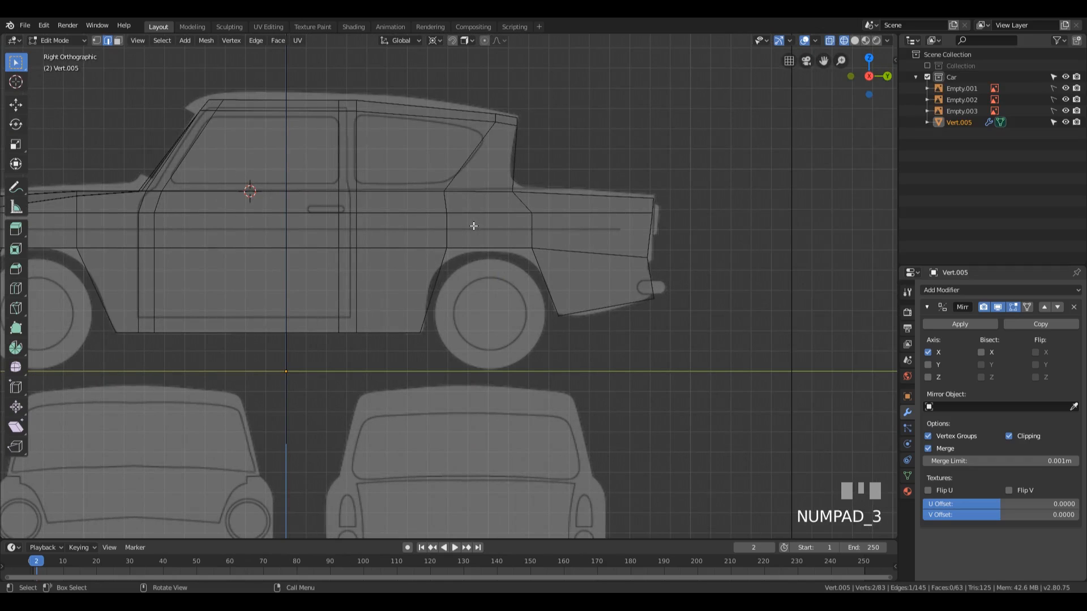
shift+middle_drag(656, 206, 545, 208)
scroll(580, 243, up, 3)
scroll(487, 227, down, 4)
shift+middle_drag(459, 238, 660, 246)
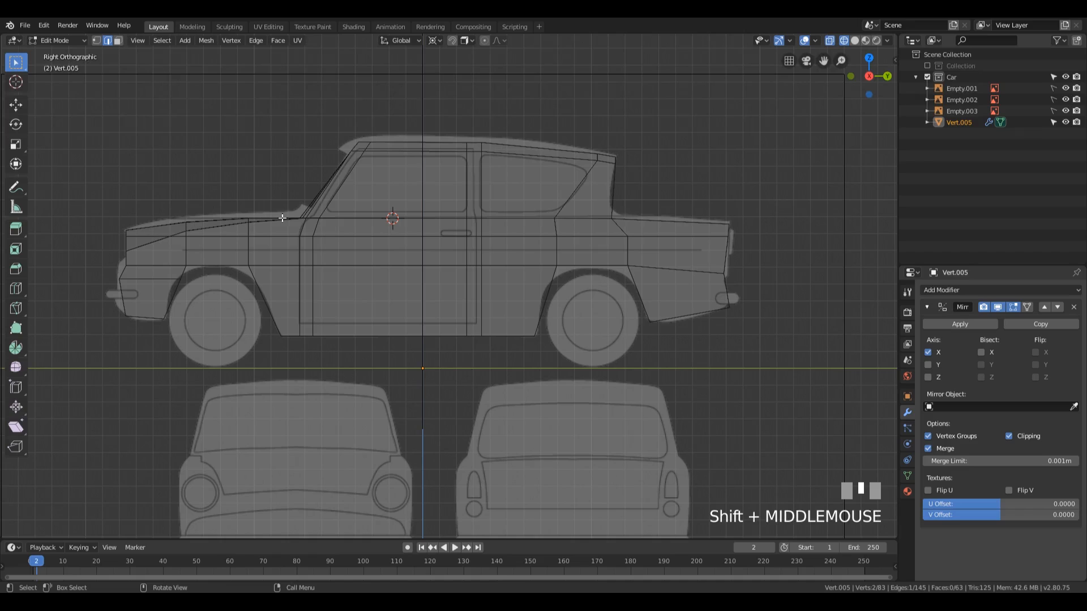
shift+middle_drag(754, 174, 485, 202)
scroll(374, 208, up, 3)
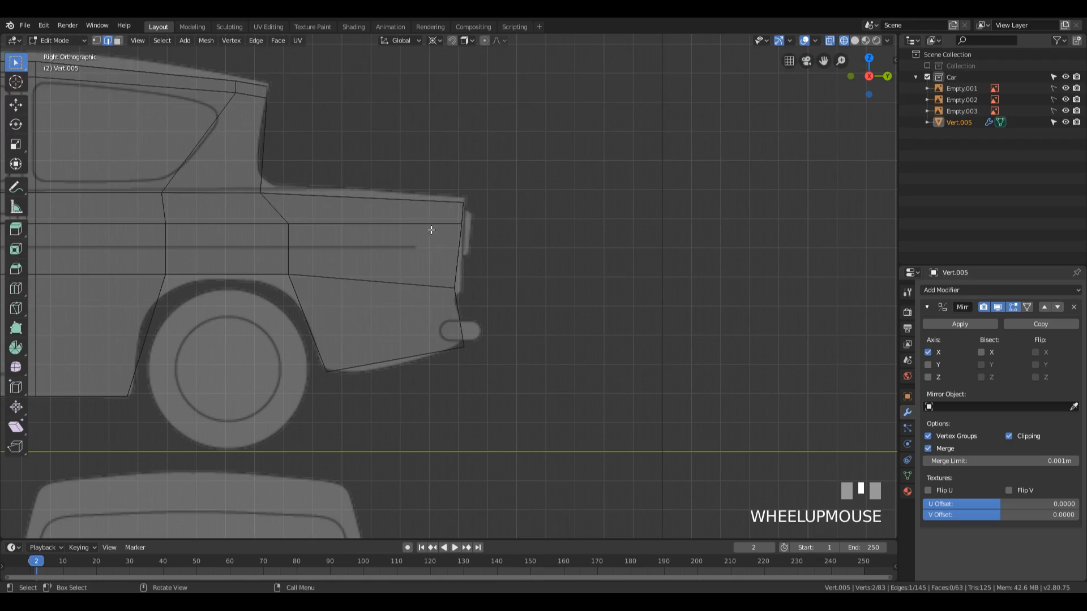
middle_drag(507, 234, 429, 252)
scroll(280, 284, down, 3)
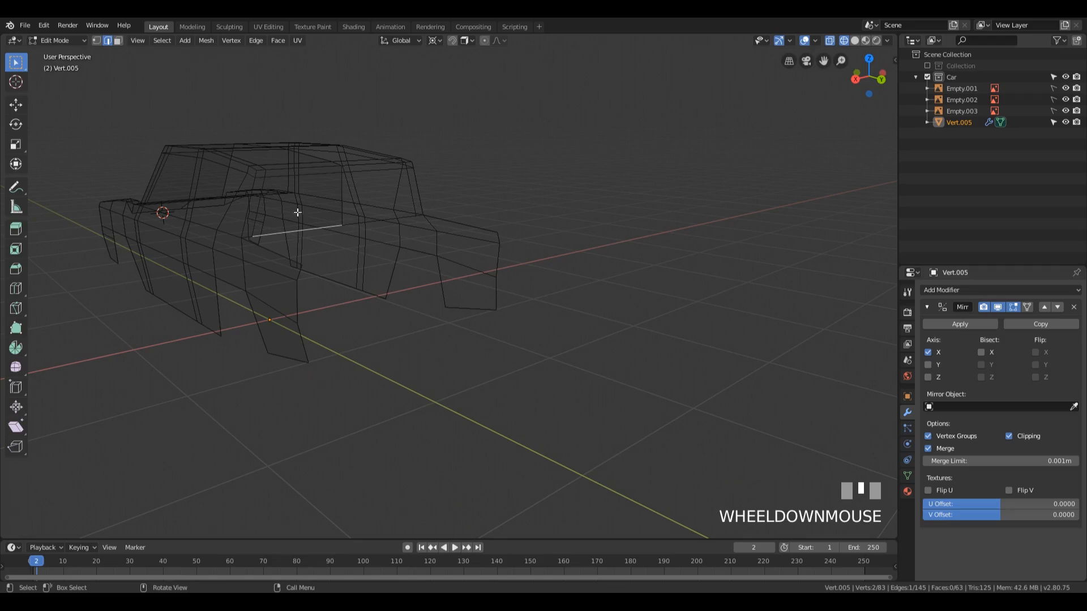
key(KP_1)
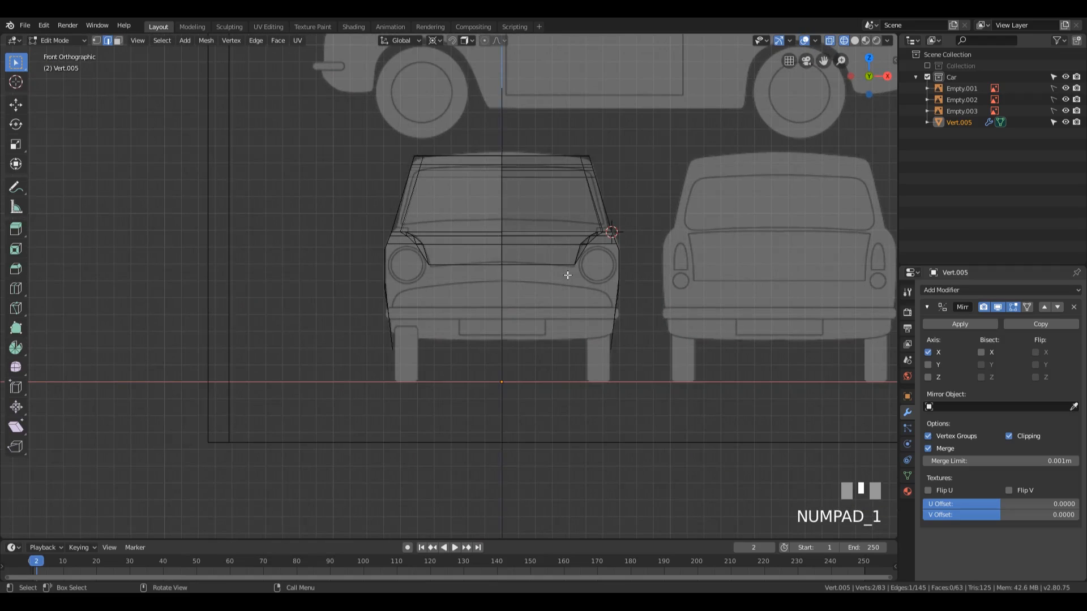
key(KP_3)
shift+scroll(674, 260, down, 2)
scroll(401, 182, up, 4)
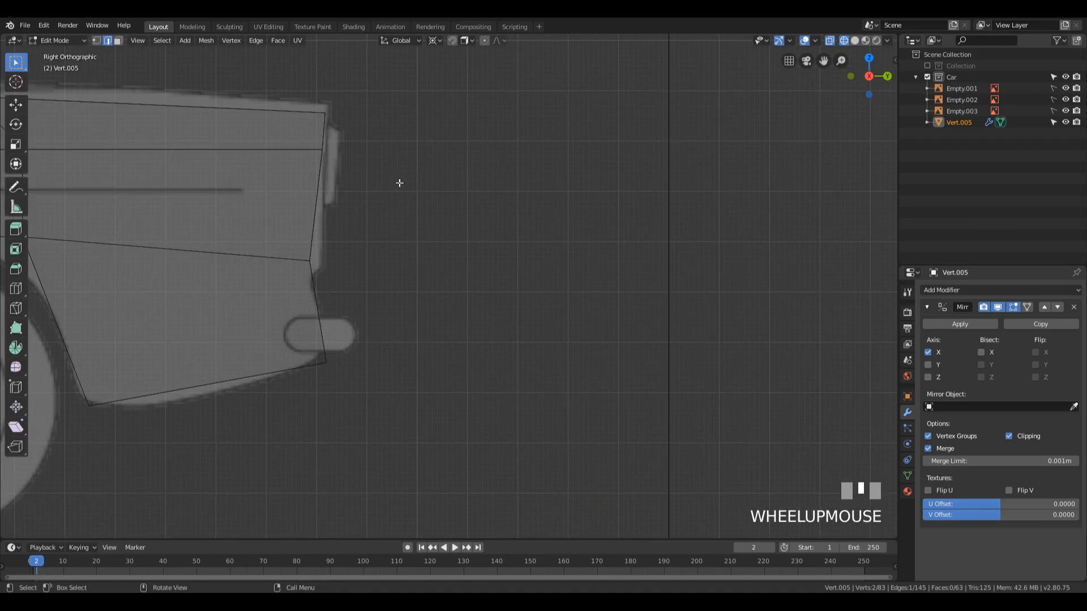
shift+middle_drag(400, 183, 563, 250)
scroll(563, 251, down, 1)
key(e)
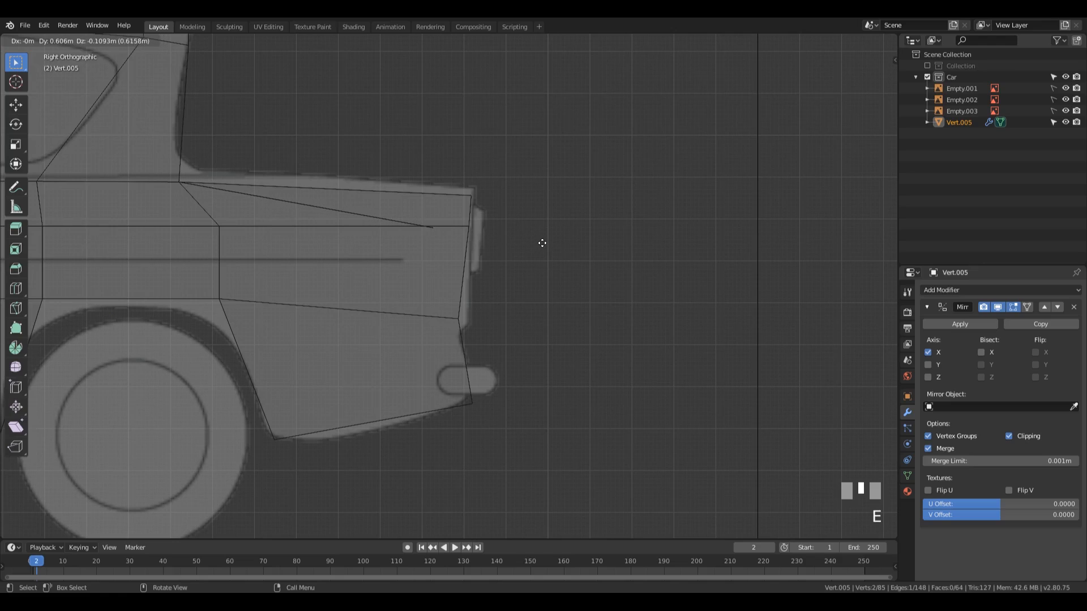
click(514, 237)
Step: Extrude the boot lid's rear edge 0.126 m along Y and -0.231 m along Z, and return to solid shading
key(e)
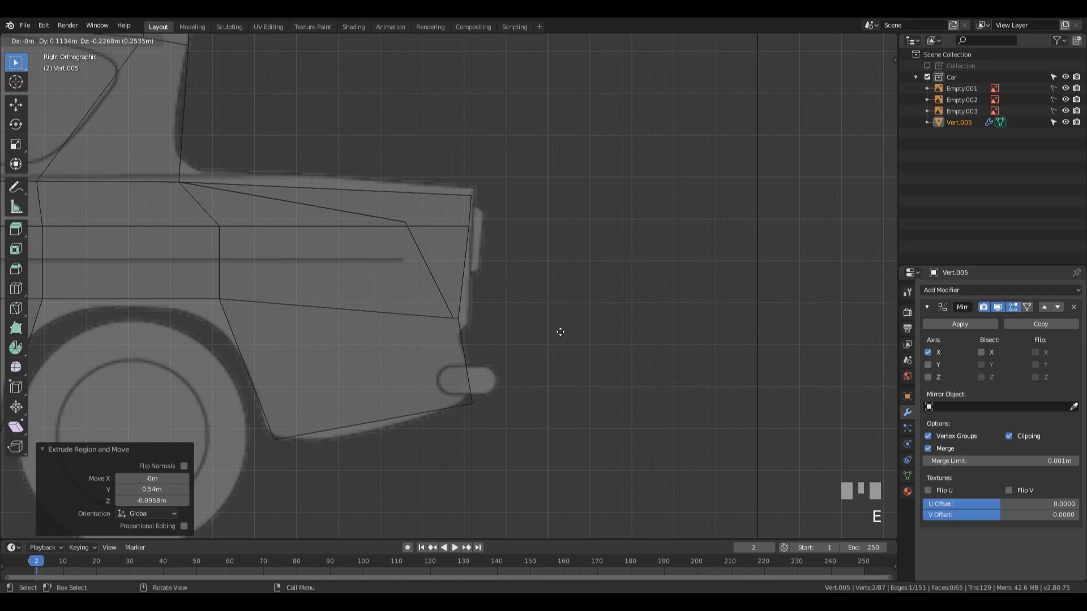
click(565, 334)
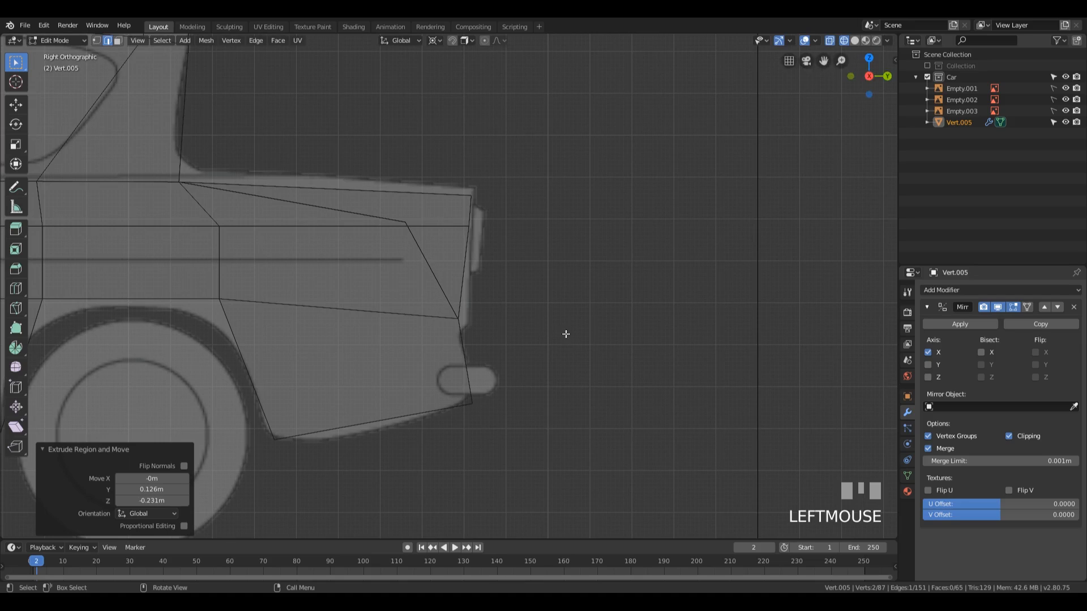
mouse_move(565, 333)
middle_down()
mouse_move(521, 247)
mouse_move(429, 266)
mouse_move(439, 260)
middle_up()
scroll(504, 262, down, 3)
key(shift+z)
mouse_move(514, 262)
middle_down()
mouse_move(511, 245)
mouse_move(611, 153)
mouse_move(509, 273)
mouse_move(565, 272)
mouse_move(565, 311)
mouse_move(566, 240)
mouse_move(599, 237)
mouse_move(532, 254)
mouse_move(512, 274)
mouse_move(558, 253)
middle_up()
scroll(558, 253, up, 3)
shift+middle_drag(419, 249, 624, 276)
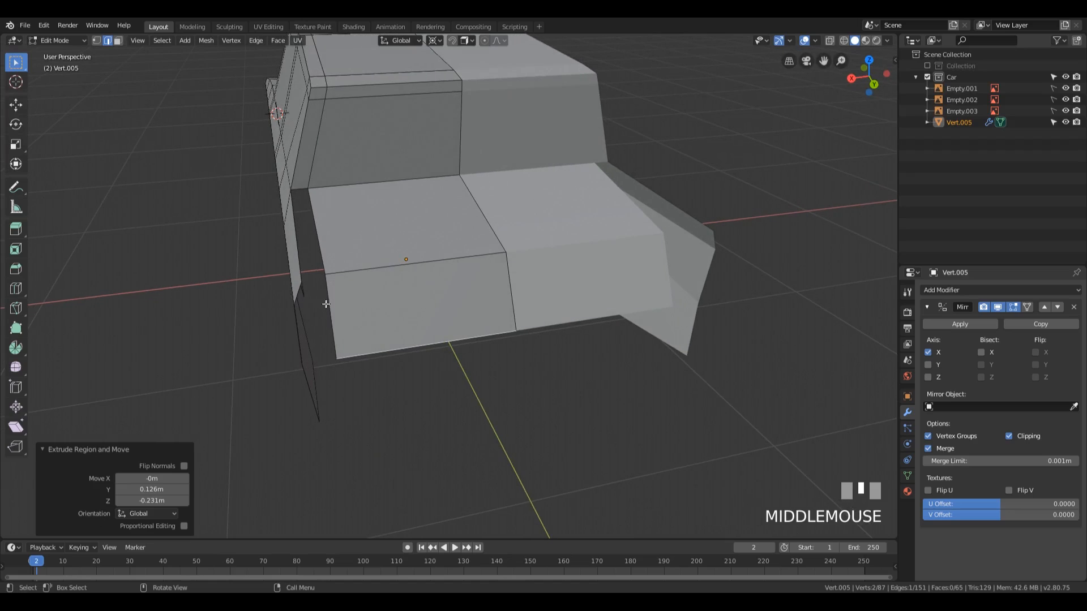
Step: Move the two outer vertices of the boot lid's rear face inward along X to narrow its back end
key(1)
click(325, 274)
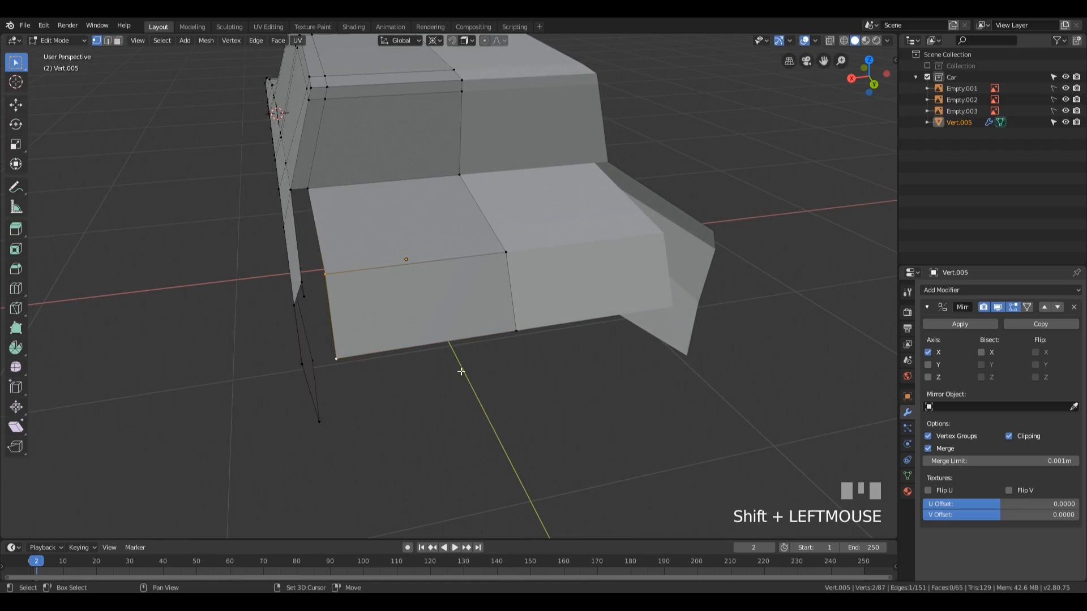
middle_drag(462, 371, 439, 381)
key(g)
key(x)
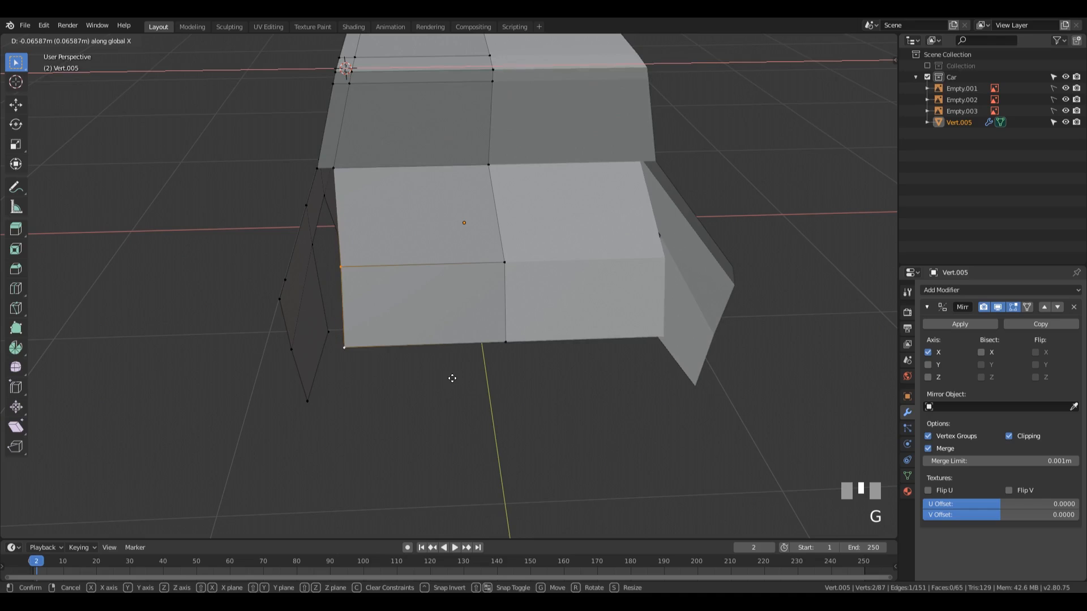
click(452, 378)
middle_drag(452, 378, 493, 351)
key(g)
key(x)
click(445, 349)
Step: In the back view wireframe, move the boot lid rear face's two outer vertices -0.0259 m along X to match the blueprint
click(332, 327)
scroll(461, 376, down, 5)
key(KP_1)
key(KP_9)
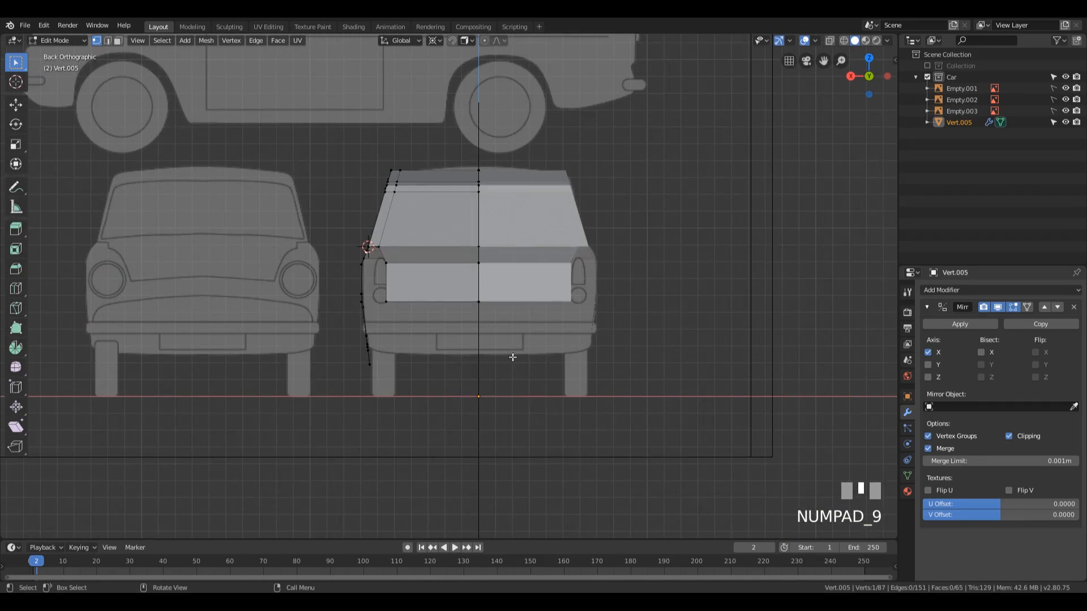
scroll(513, 351, up, 5)
scroll(521, 259, down, 4)
key(z)
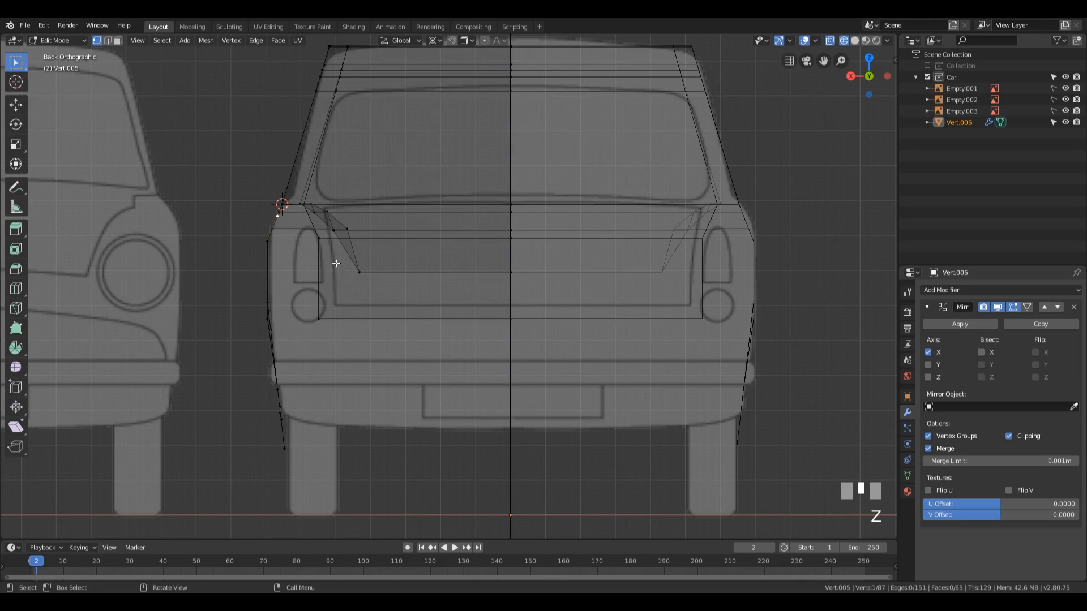
drag(311, 231, 331, 334)
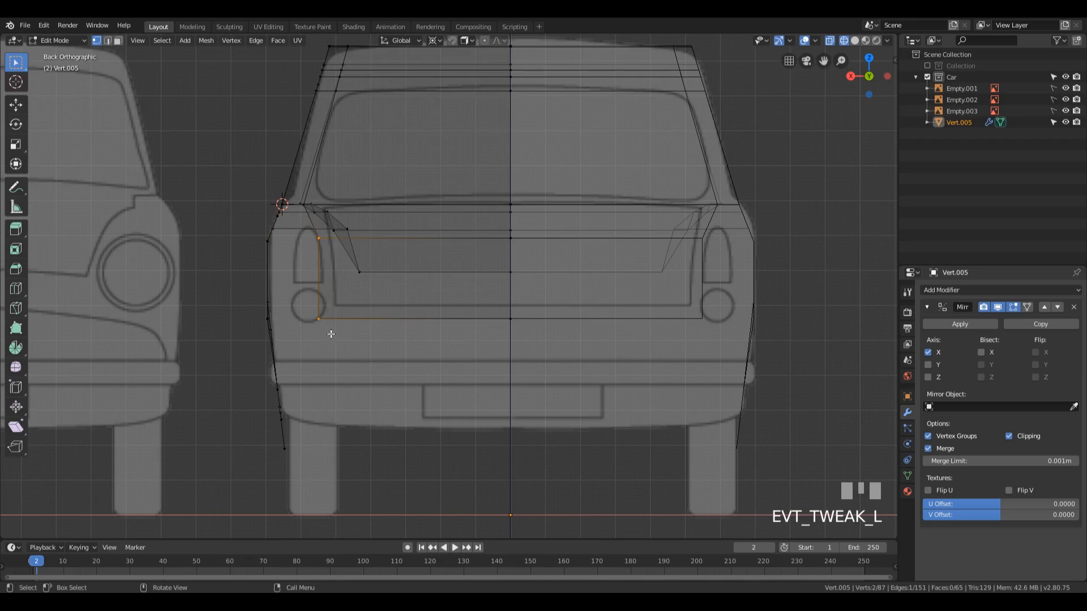
key(g)
key(x)
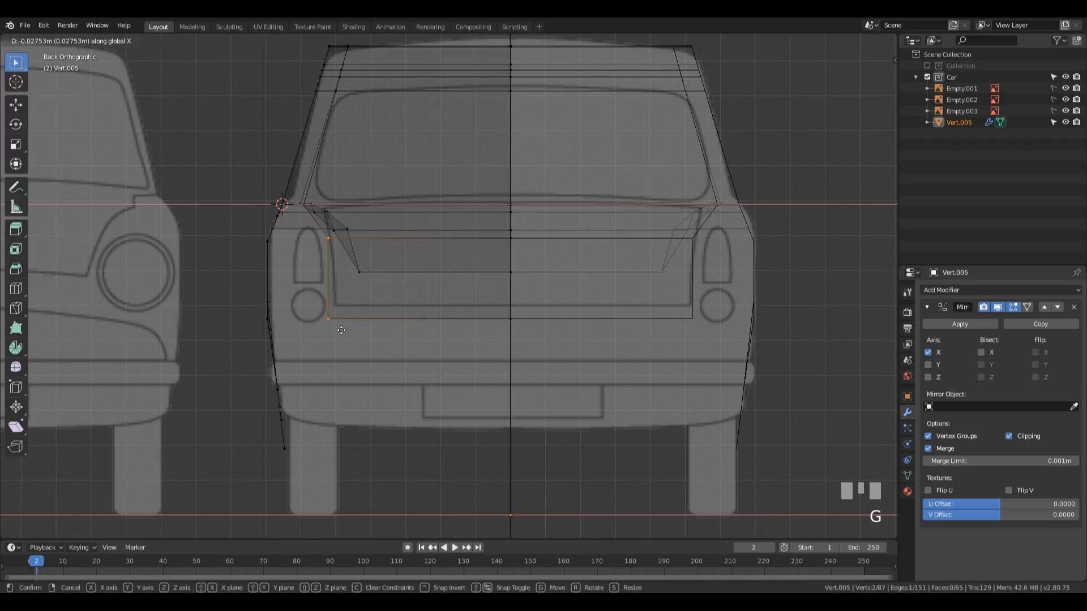
click(339, 328)
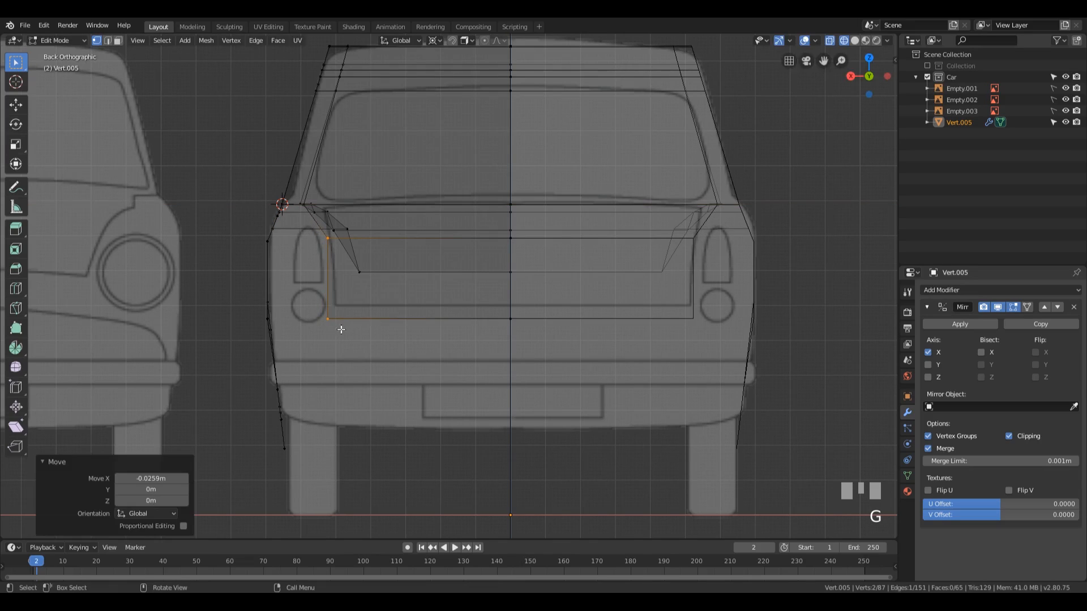
Step: Move the boot lid's lower outer vertex -0.0275 m along X to follow the blueprint's tapered side
click(336, 328)
key(g)
key(x)
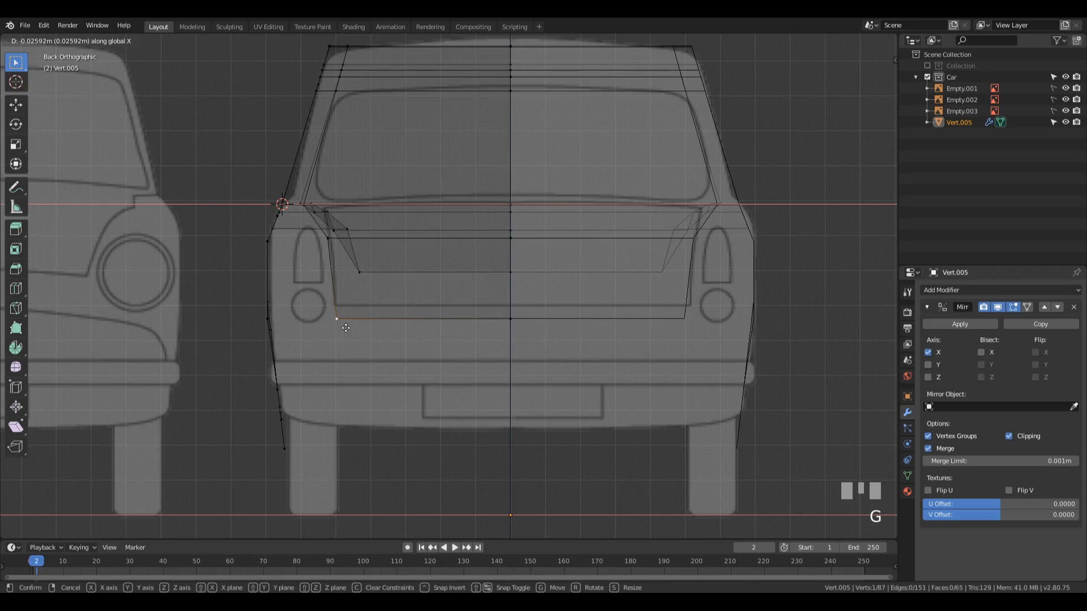
click(347, 327)
shift+middle_drag(385, 264, 416, 275)
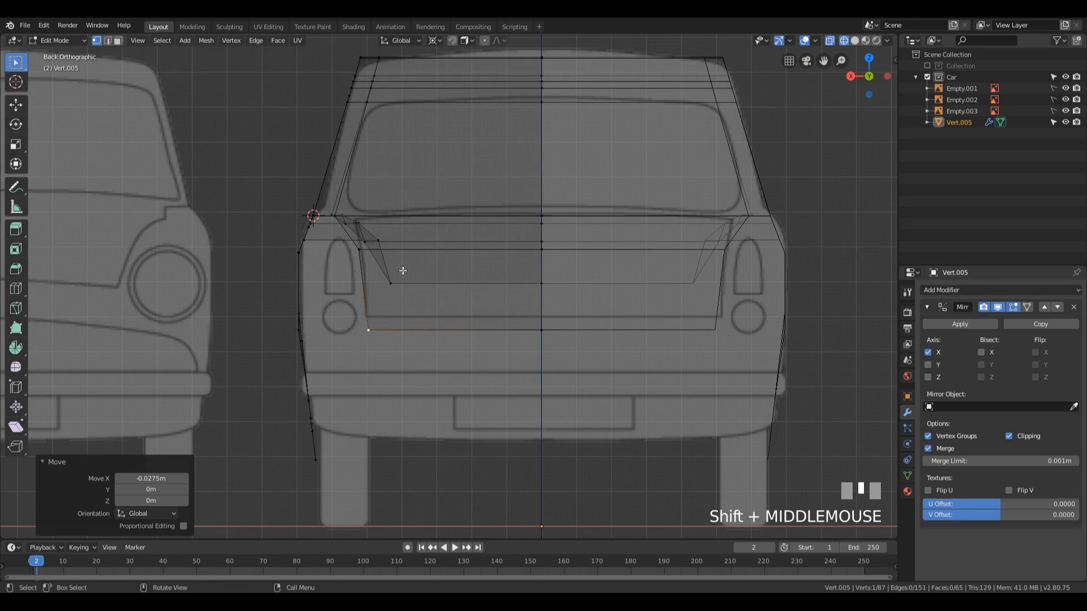
Step: Select the rear wing's four rear-end vertices and examine their alignment in the back and top views
scroll(402, 269, down, 5)
middle_drag(405, 262, 379, 323)
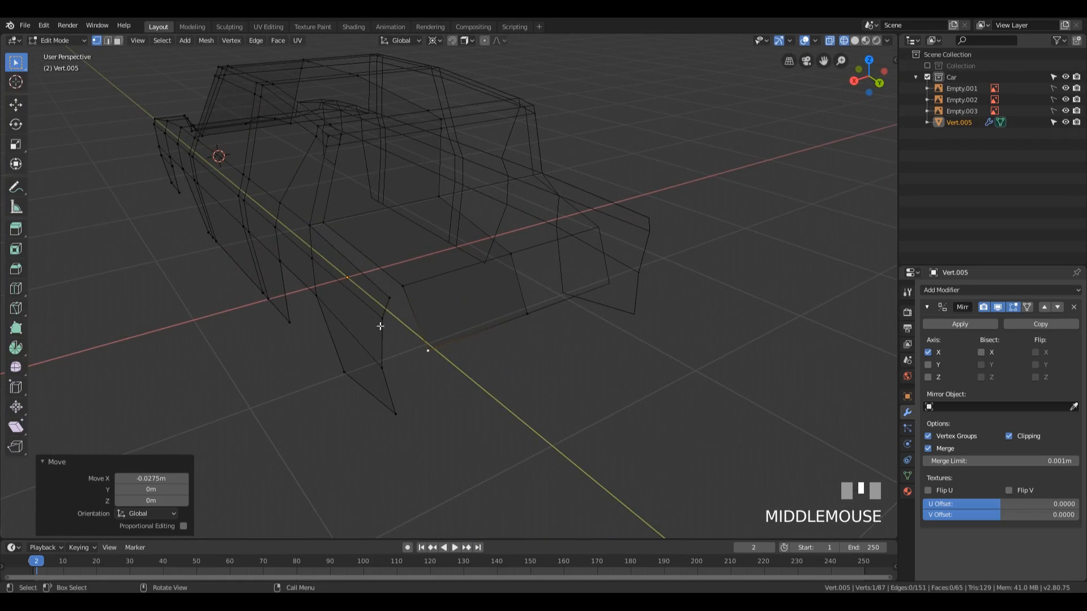
click(390, 297)
ctrl+click(409, 417)
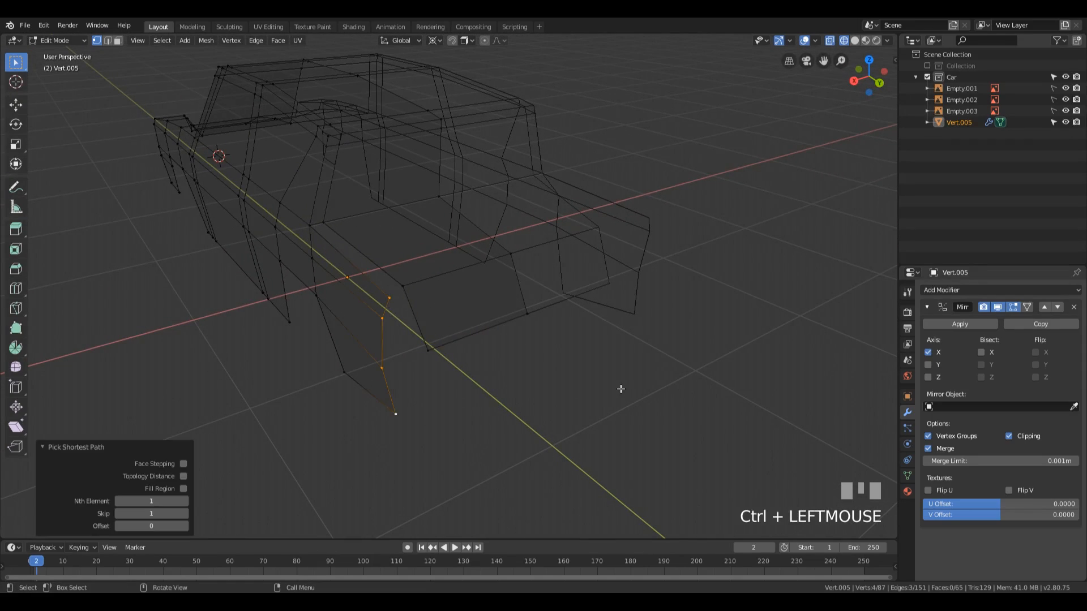
key(KP_9)
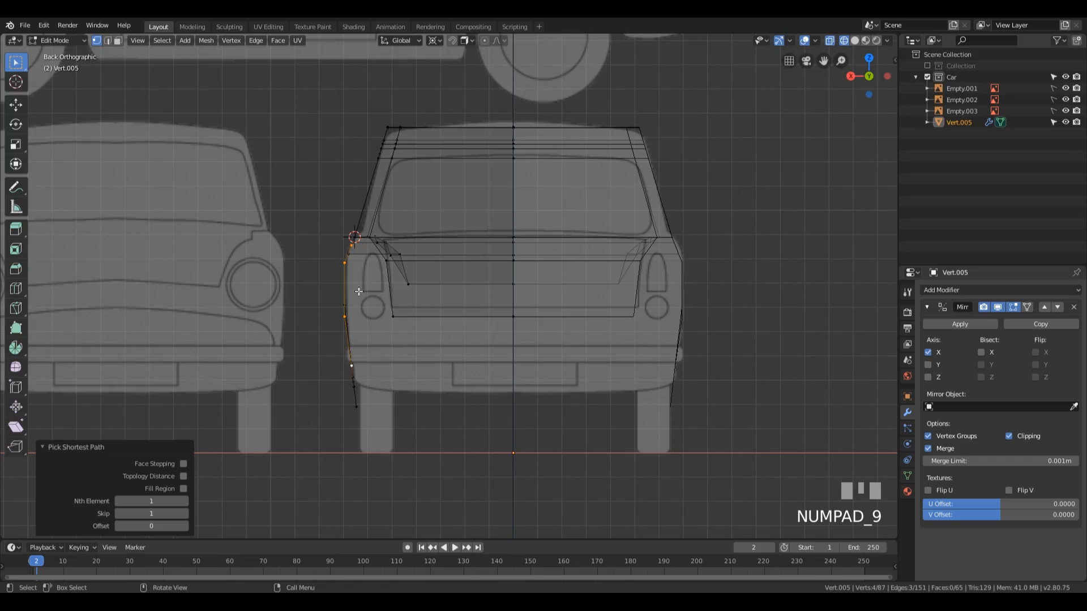
scroll(352, 269, up, 3)
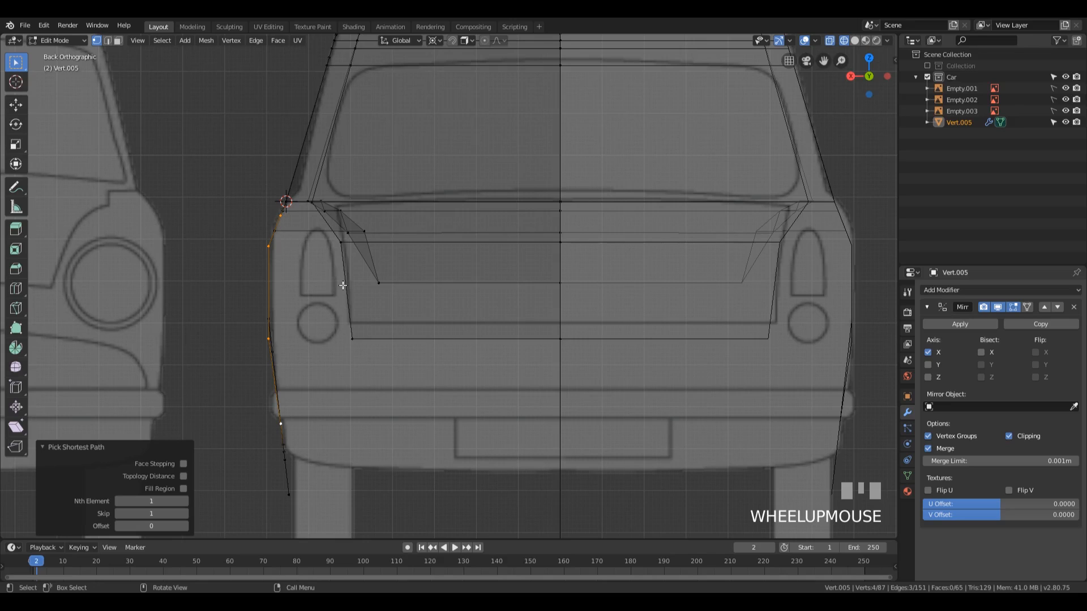
scroll(323, 297, down, 4)
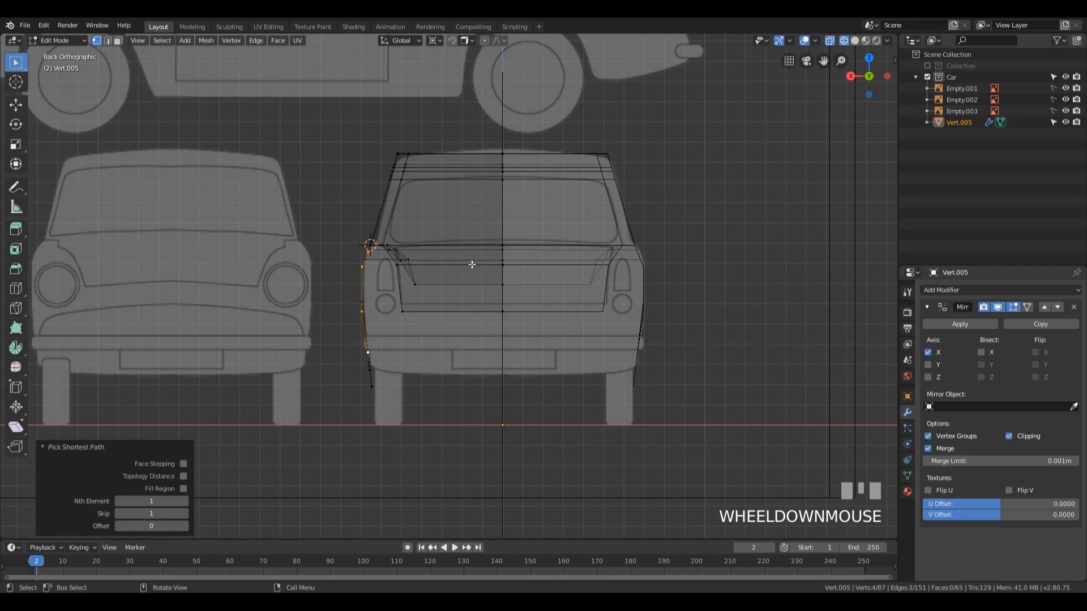
key(KP_7)
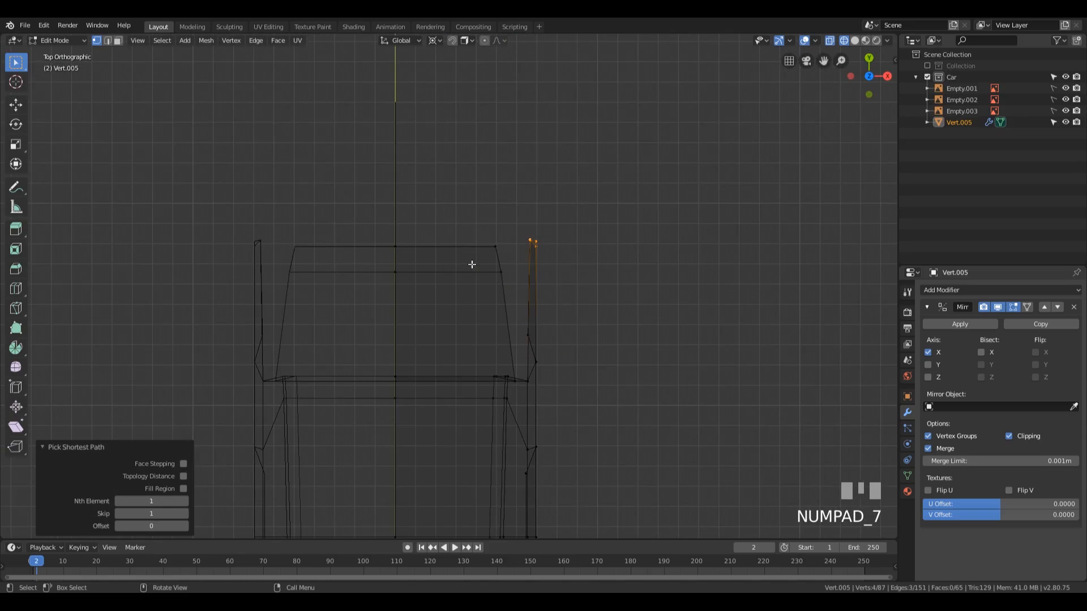
shift+middle_drag(496, 281, 583, 267)
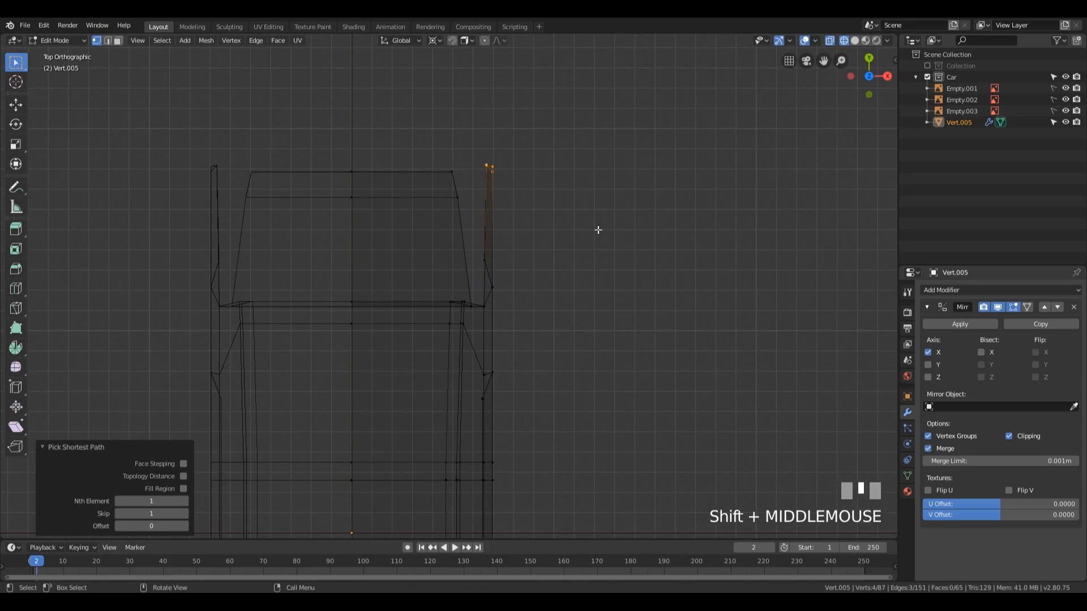
scroll(598, 230, up, 1)
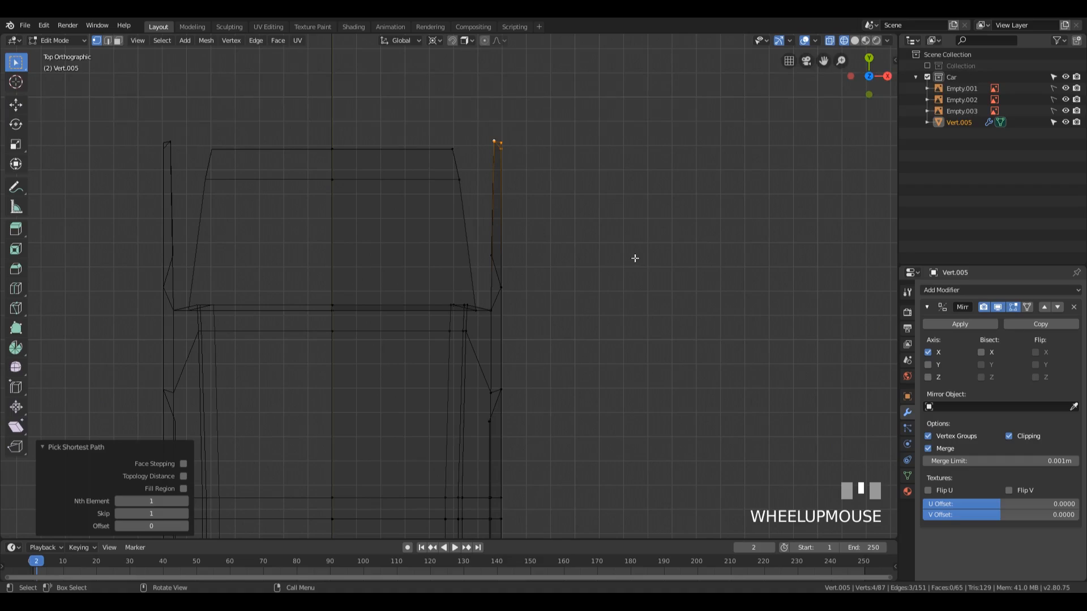
Step: Snap the 3D cursor to the side vertex at the front of the rear wing, above the wheel cutout
middle_drag(643, 357, 447, 315)
click(442, 285)
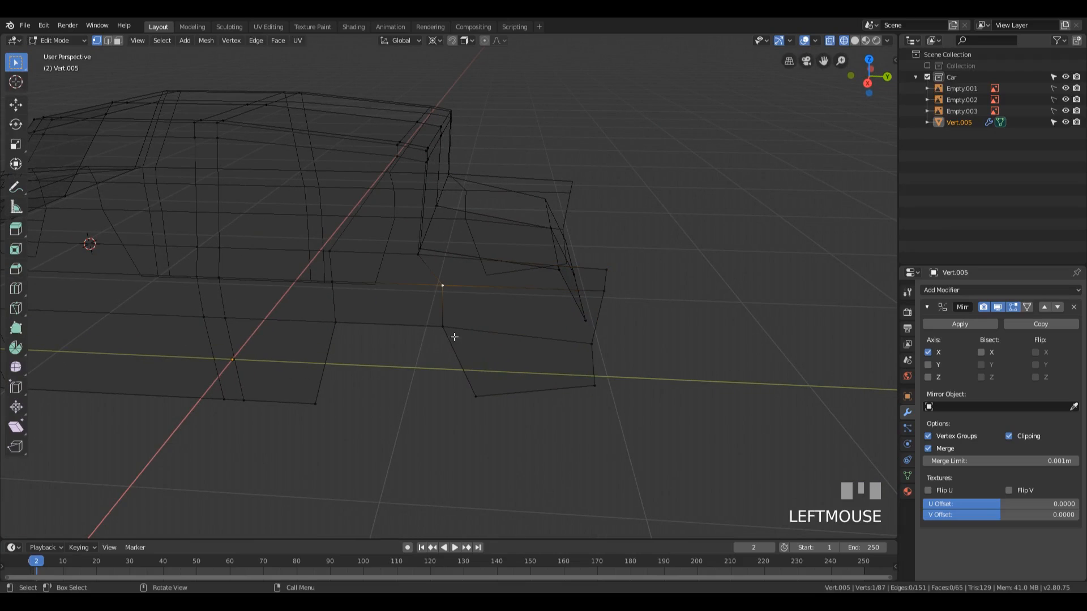
key(shift+w)
key(Escape)
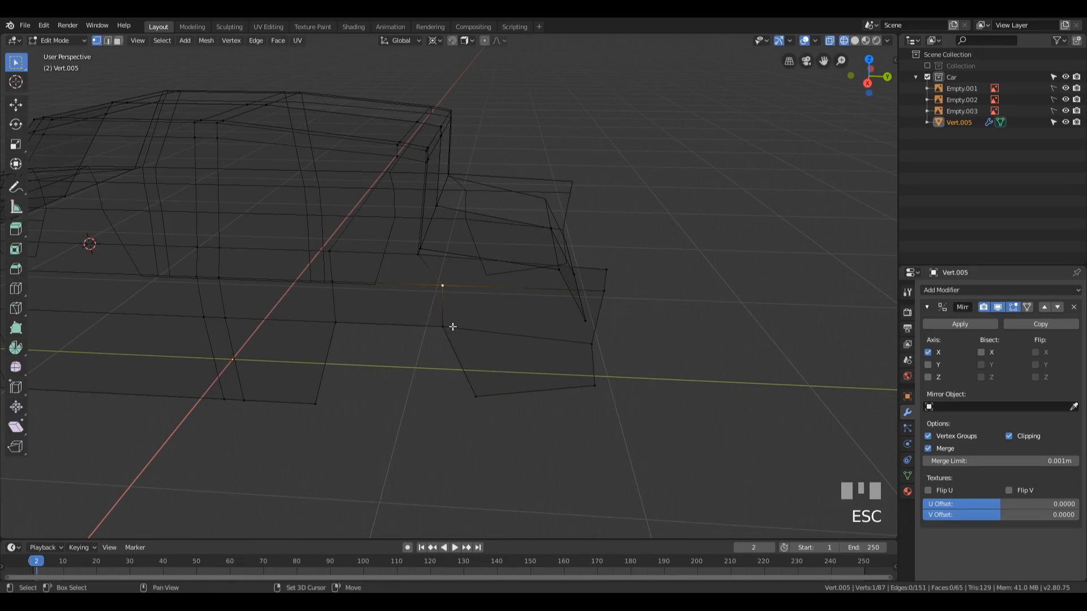
key(shift+s)
click(450, 381)
Step: Select the rear wing's four rear-end vertices and rotate them -5.35° about Z around the 3D cursor in the top view
click(593, 385)
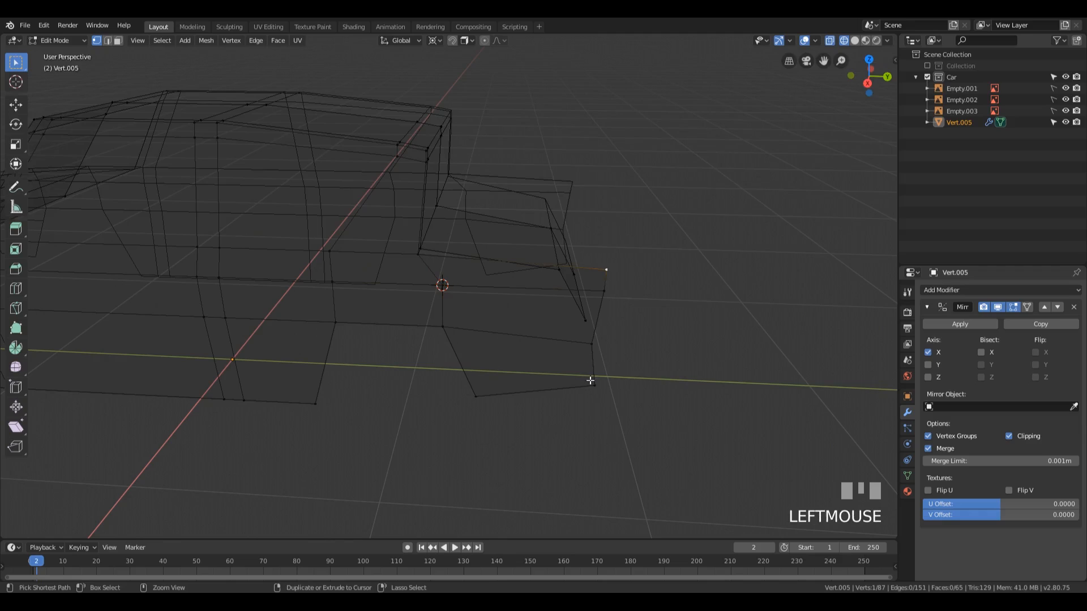
ctrl+click(605, 271)
middle_drag(605, 271, 634, 289)
key(KP_7)
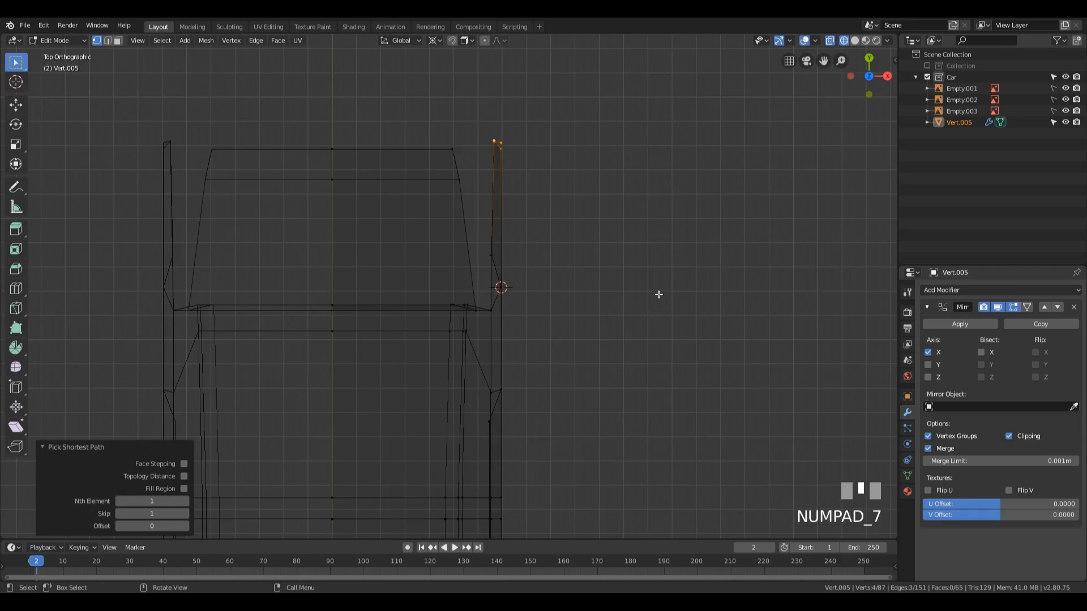
key(r)
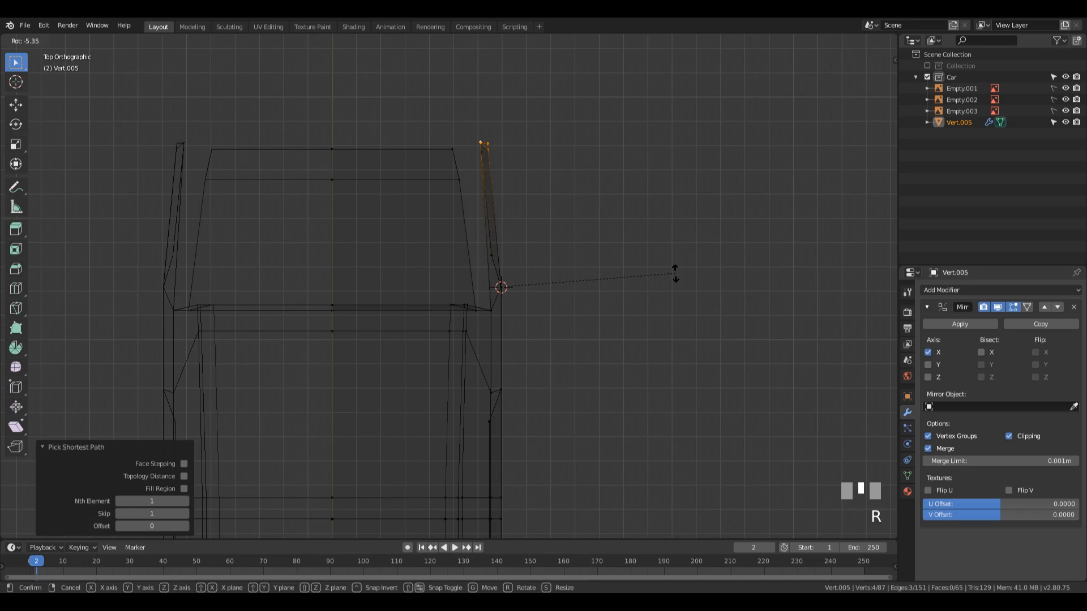
click(675, 273)
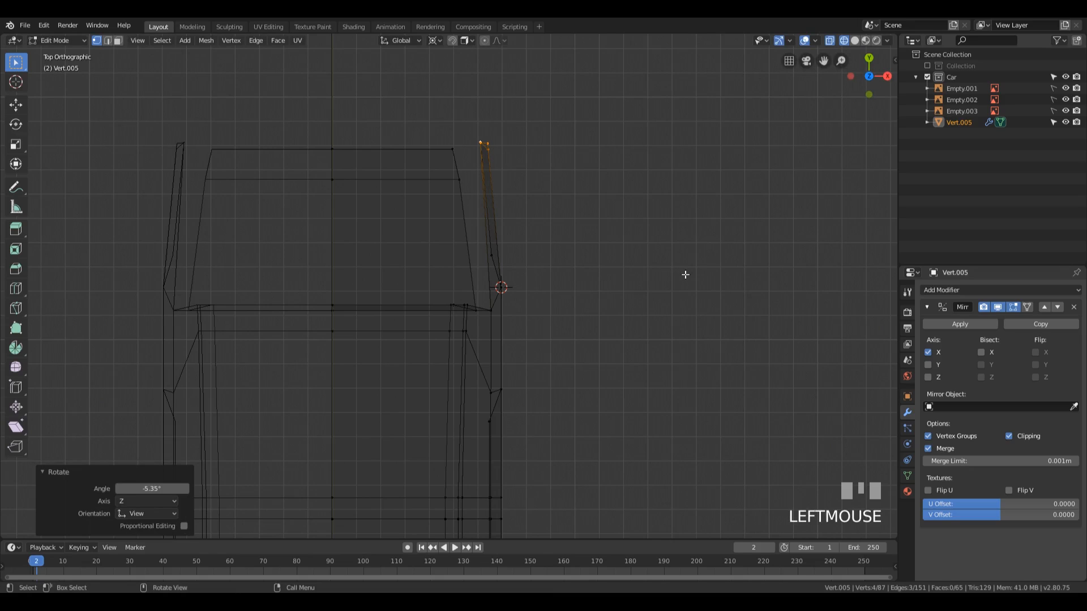
Step: Check the tapered wing against the back blueprint and move the boot lid rear face's two outer vertices inward about -0.012 m along X
key(KP_1)
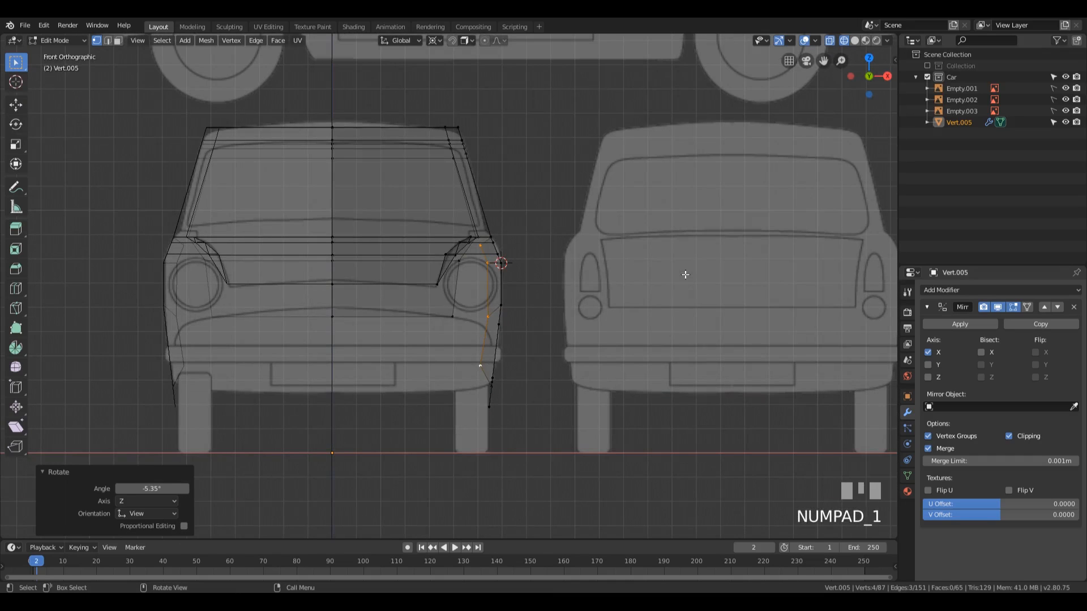
key(KP_9)
scroll(665, 279, up, 2)
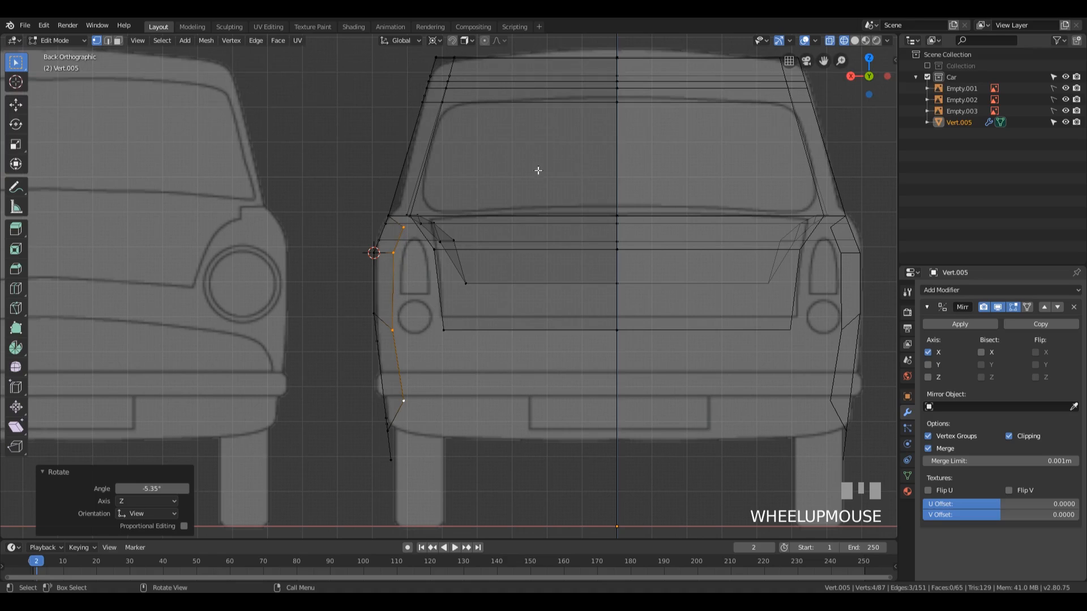
shift+middle_drag(537, 170, 512, 225)
scroll(500, 231, up, 2)
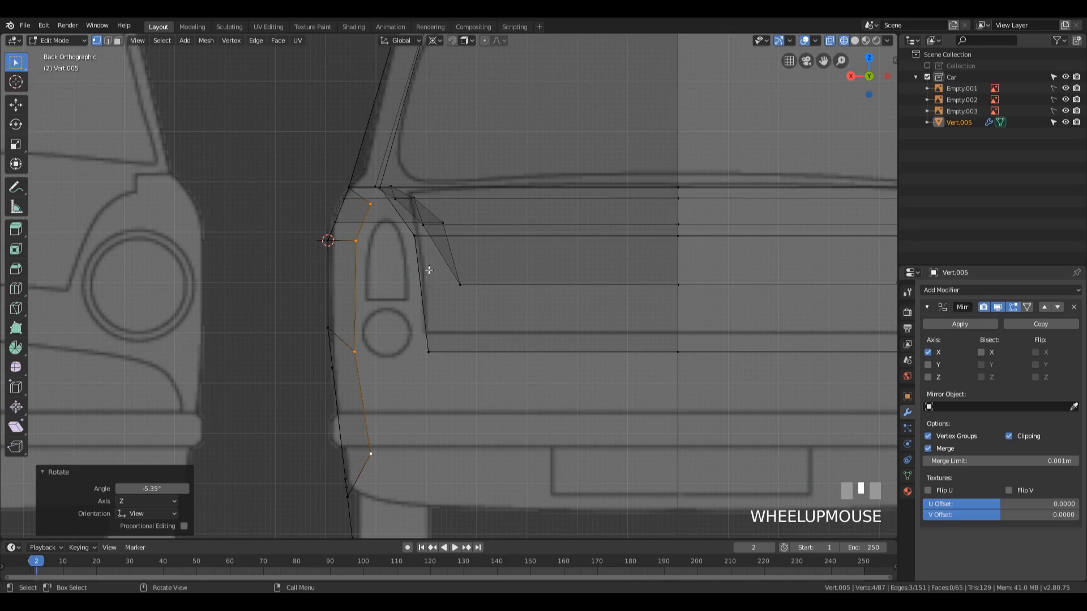
middle_drag(452, 266, 459, 270)
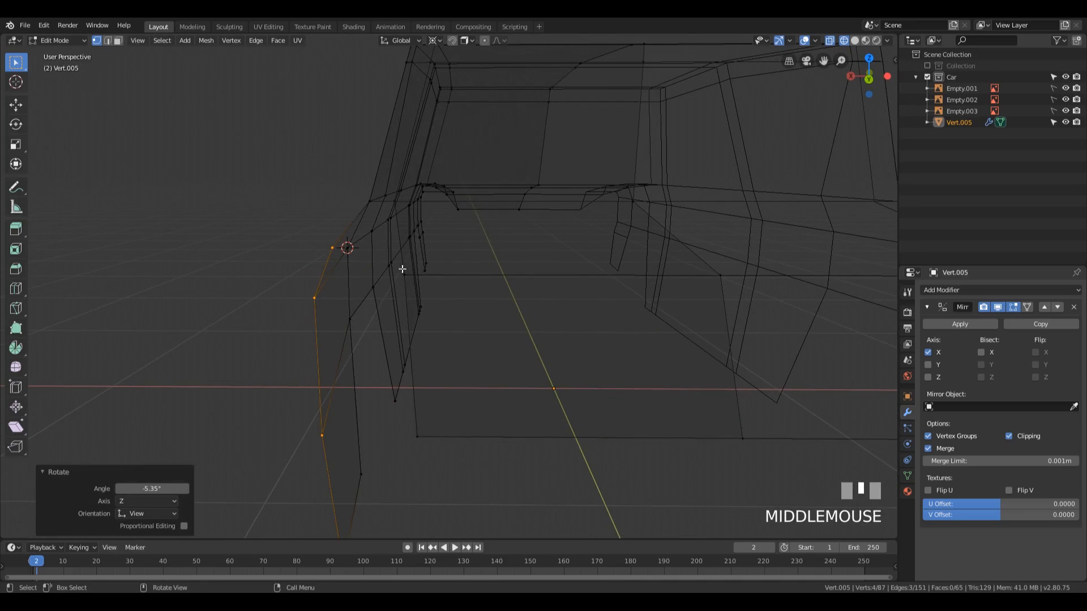
click(430, 446)
shift+click(418, 438)
key(g)
key(x)
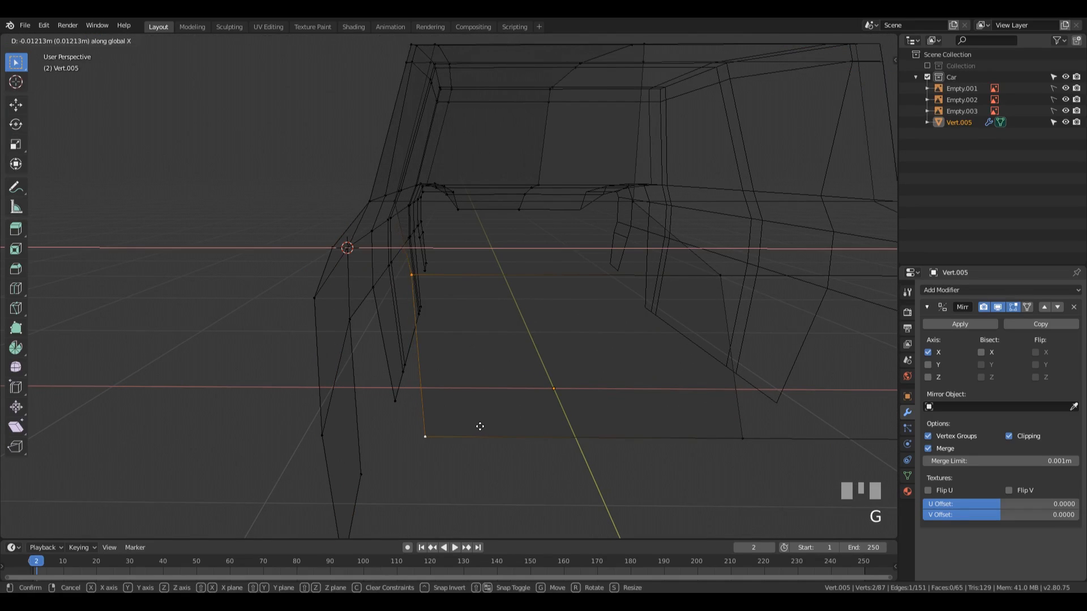
click(478, 426)
Step: In the back view, extrude the rear wing's top end vertex -0.0621 m along X toward the boot lid
middle_drag(477, 427, 504, 340)
click(283, 302)
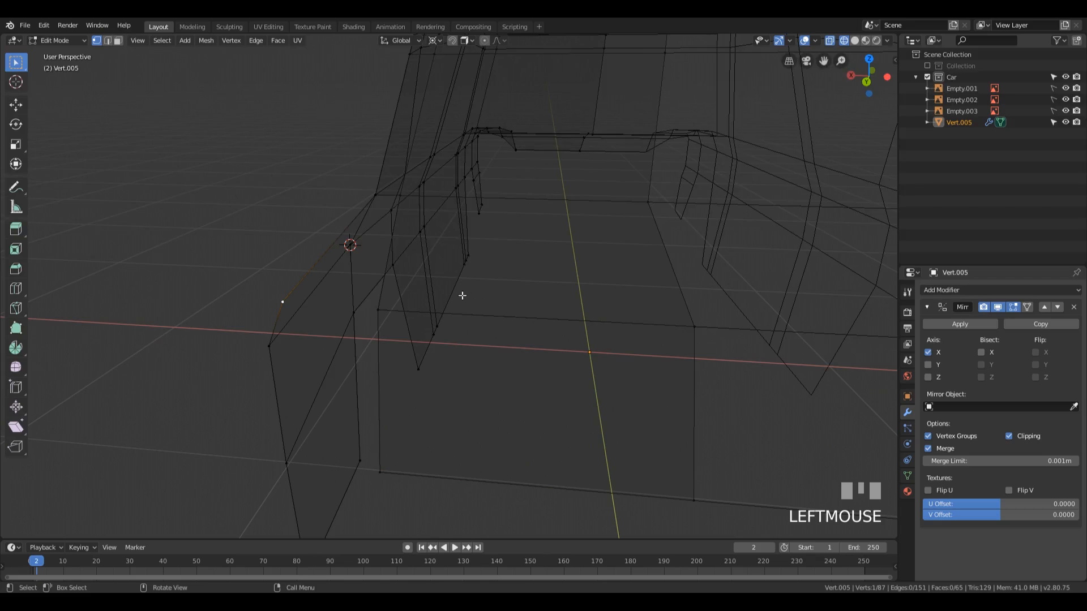
key(KP_9)
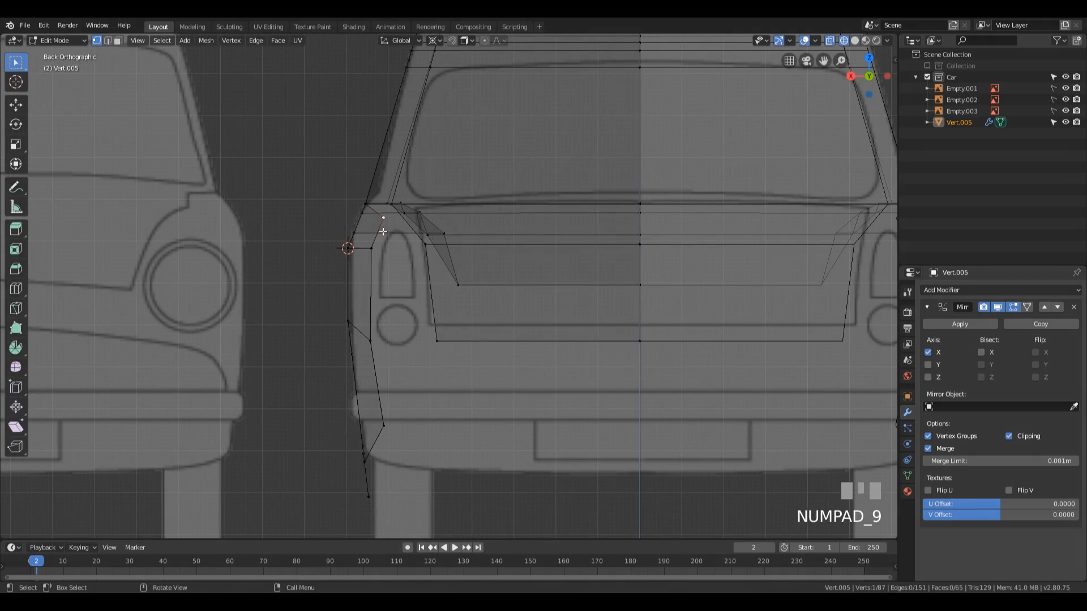
click(382, 220)
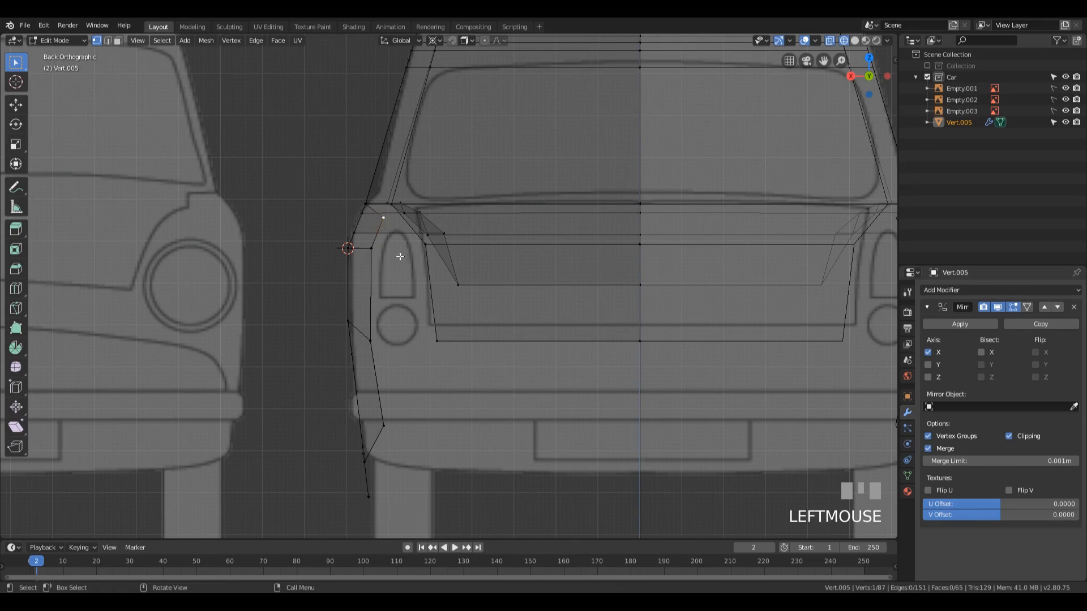
key(e)
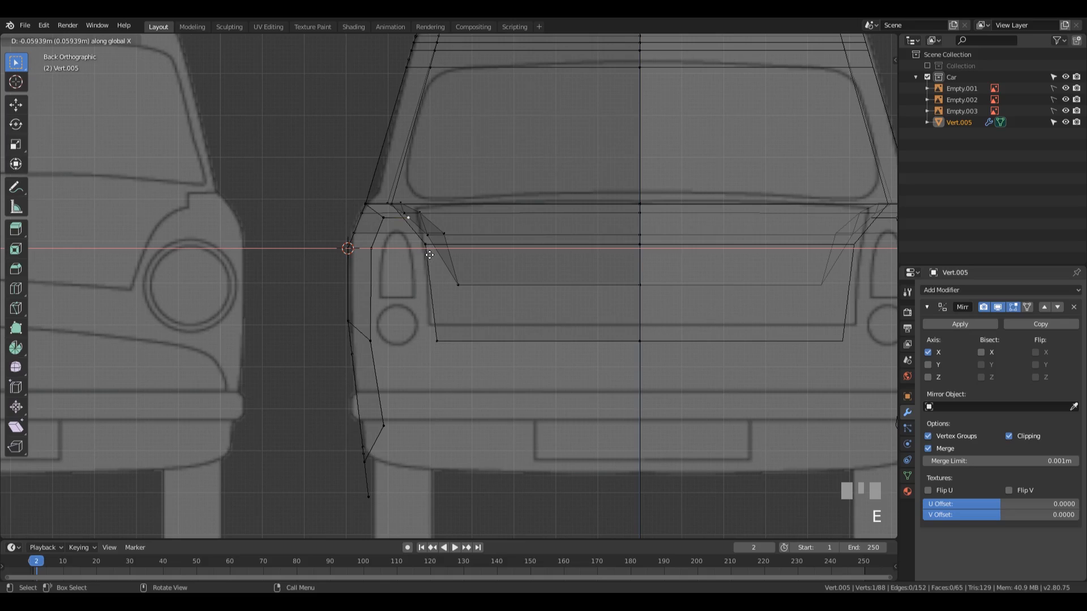
click(432, 255)
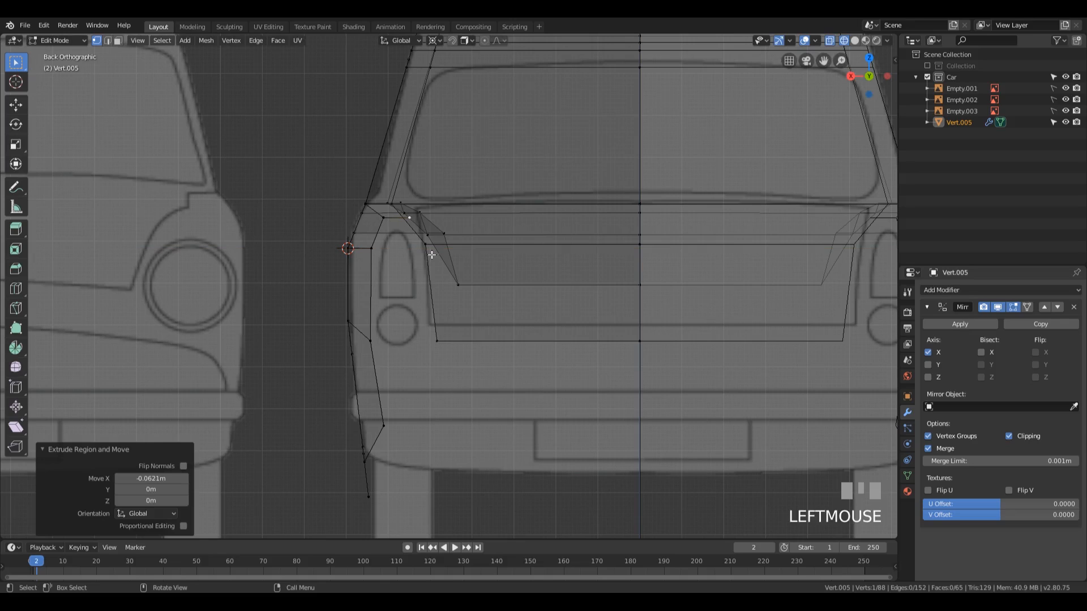
Step: Continue the edge chain down beside the boot lid with two extrusions: -0.031 m X, -0.0729 m Z, and -0.0121 m X, -0.225 m Z
key(e)
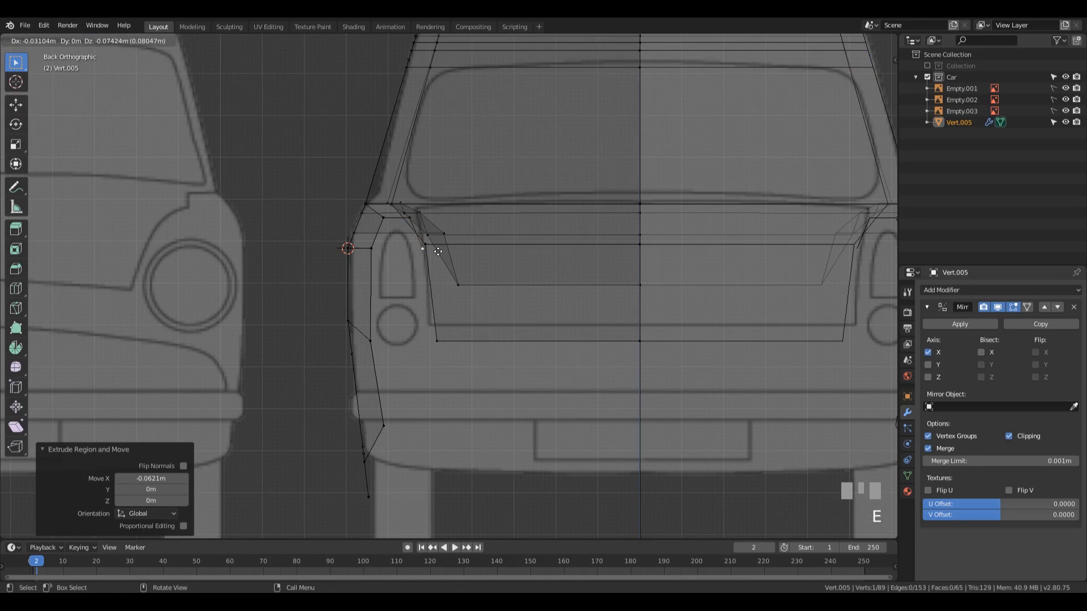
click(437, 250)
key(e)
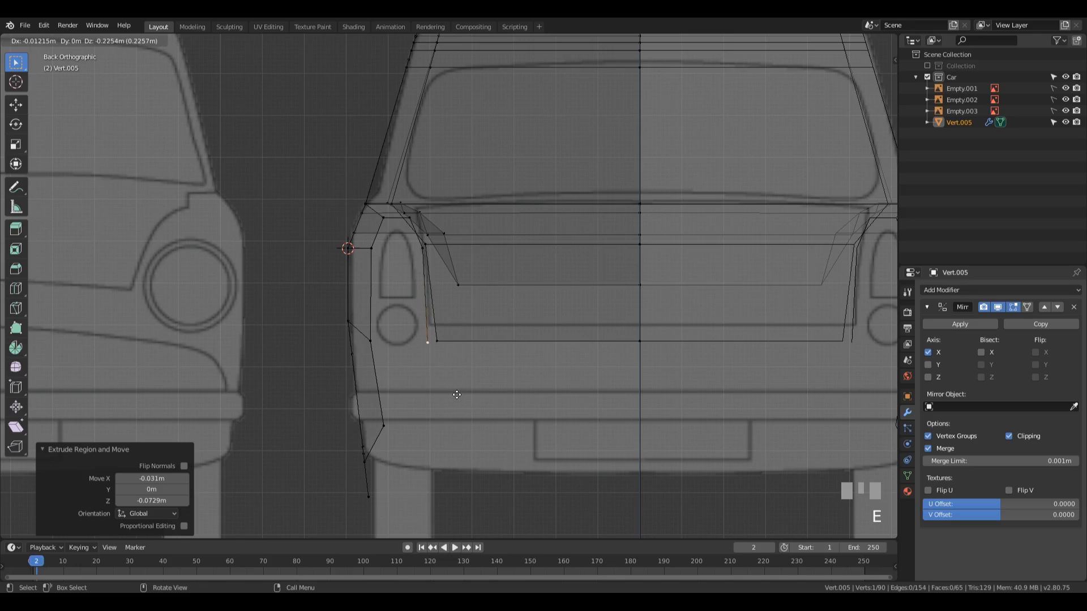
click(457, 394)
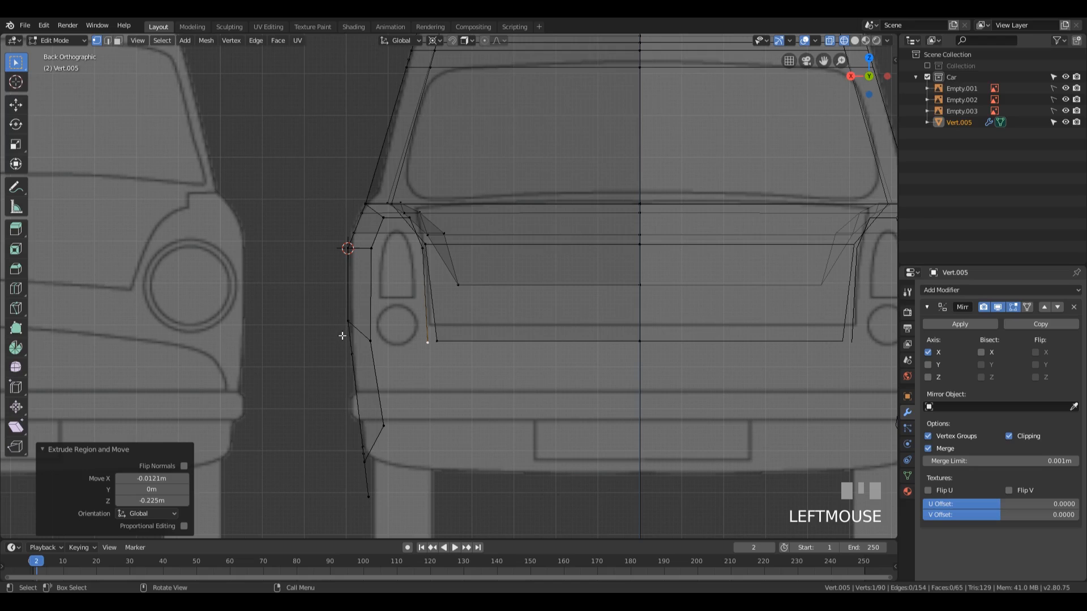
Step: Return to solid shading and inspect the gap between the extruded edge chain, the rear wing and the boot lid
middle_drag(496, 239, 458, 262)
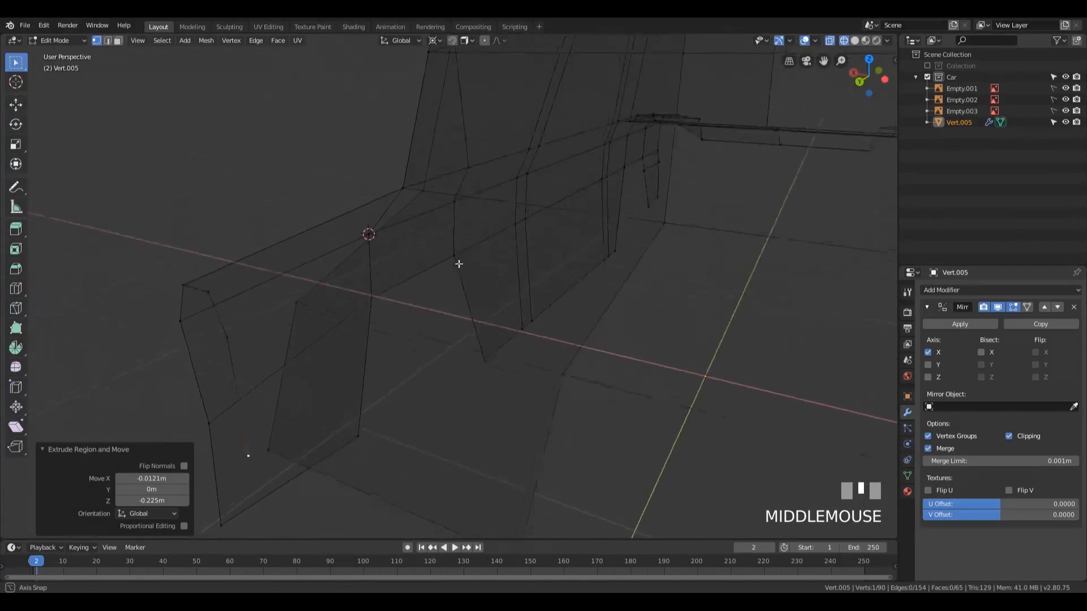
scroll(441, 281, down, 3)
key(z)
click(500, 341)
mouse_move(499, 341)
middle_down()
mouse_move(491, 315)
mouse_move(506, 301)
mouse_move(478, 278)
mouse_move(429, 303)
mouse_move(492, 284)
mouse_move(536, 292)
mouse_move(484, 292)
middle_up()
scroll(506, 301, up, 2)
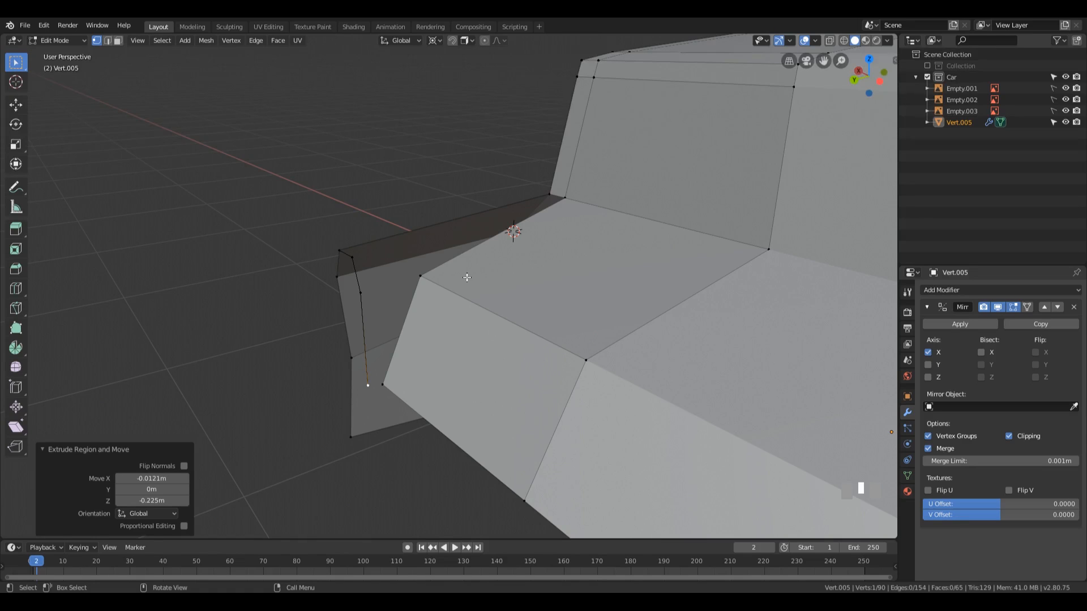
middle_drag(466, 277, 460, 315)
scroll(461, 315, down, 3)
shift+middle_drag(591, 290, 422, 357)
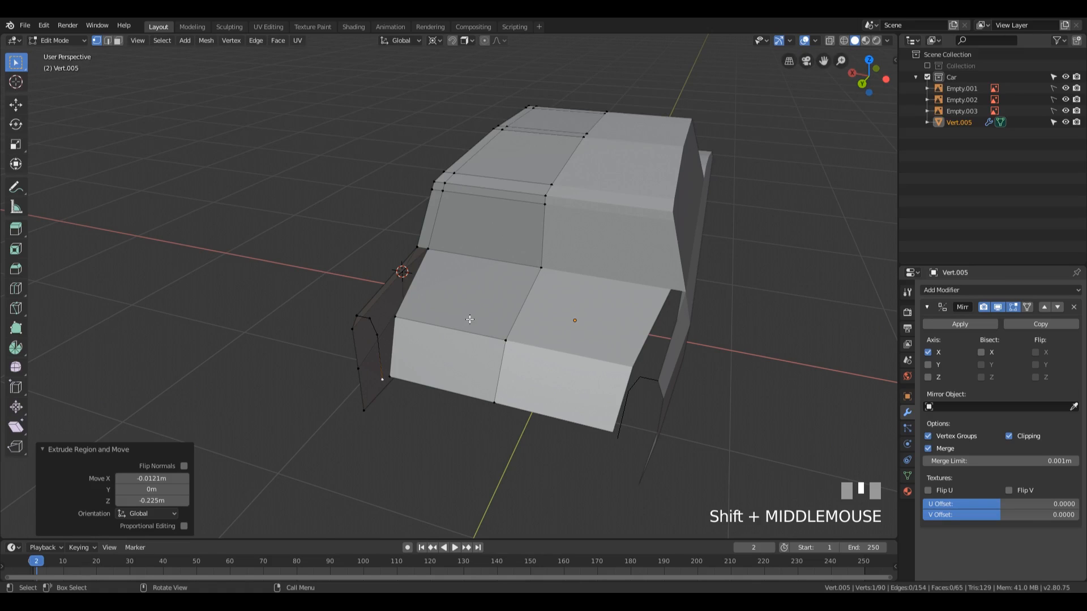
middle_drag(469, 319, 436, 309)
scroll(430, 294, up, 4)
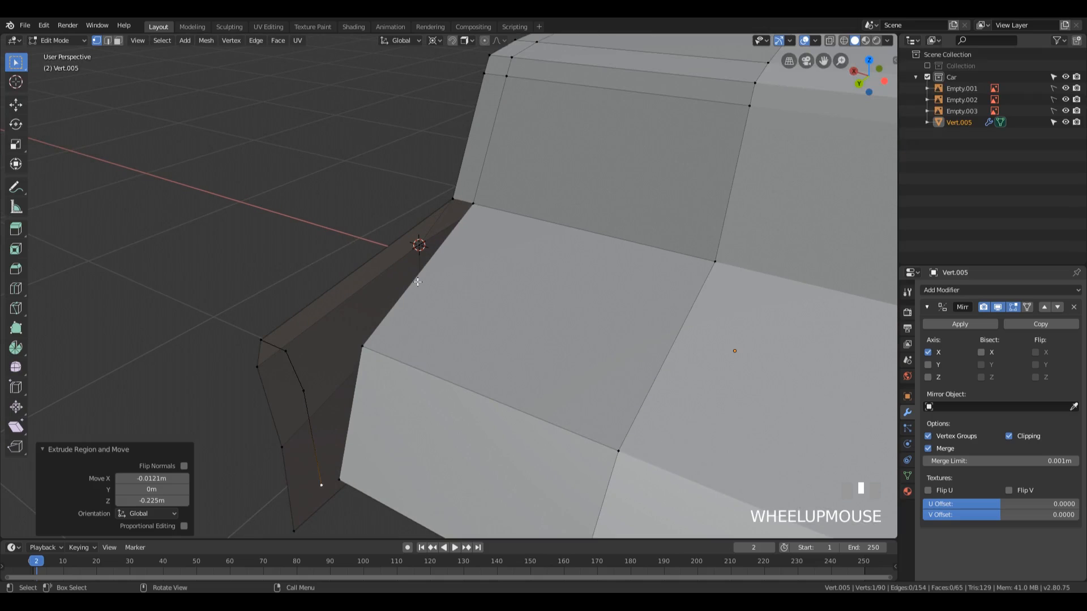
Step: Fill a face along the rear wing's top between the short edge at the cabin base and the wing's rear top edge
key(2)
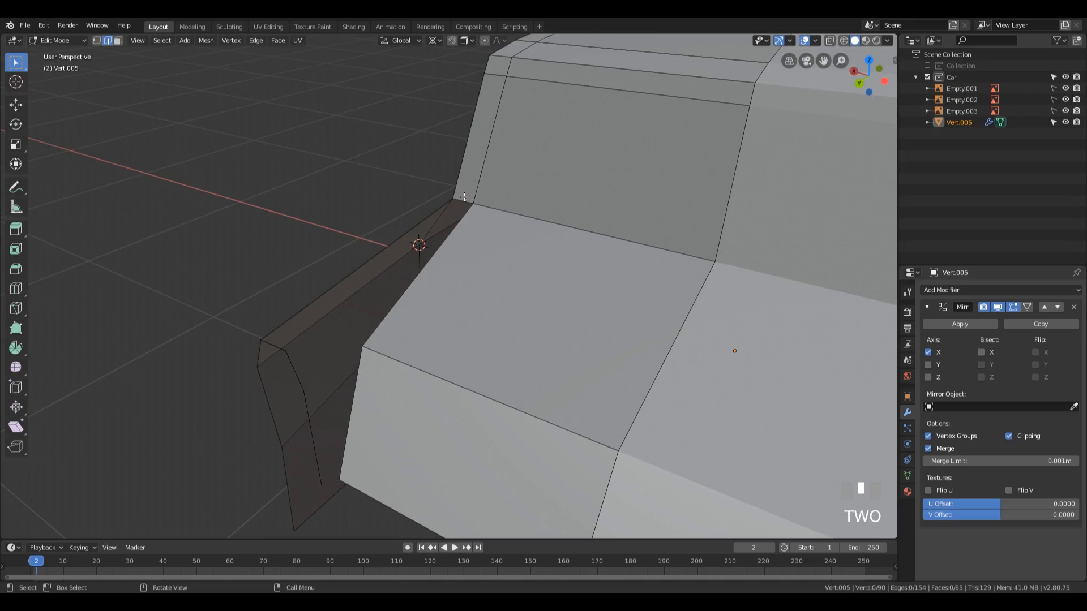
click(463, 201)
shift+click(277, 343)
key(f)
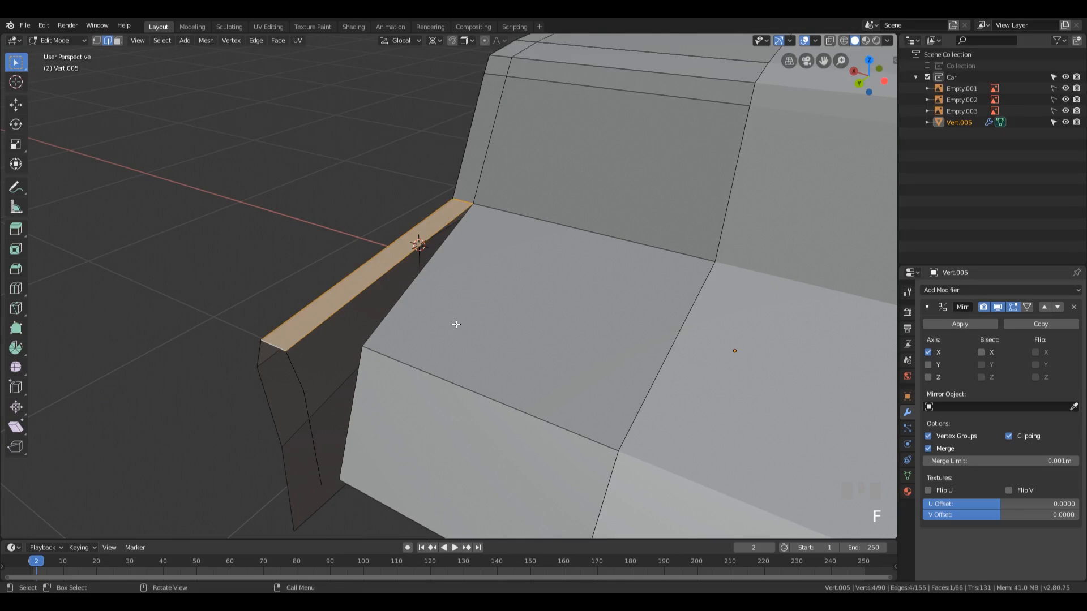
Step: Fill the inner side face of the rear wing between the boot lid's side edge and the upper slanted edge of the chain
scroll(456, 324, down, 2)
mouse_move(457, 325)
middle_down()
mouse_move(440, 316)
mouse_move(451, 317)
middle_up()
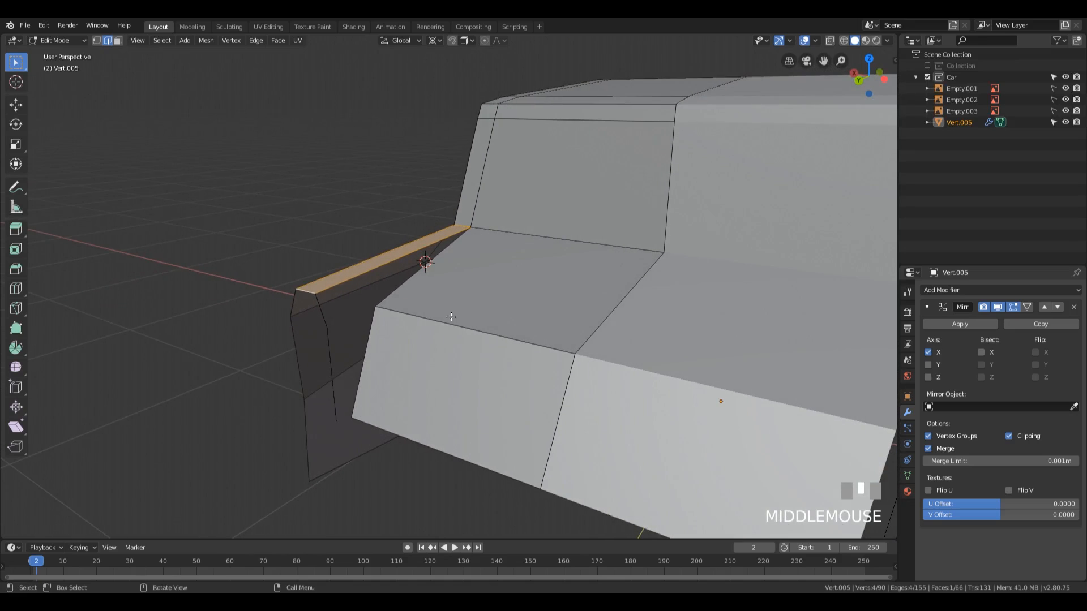
click(406, 286)
shift+click(318, 311)
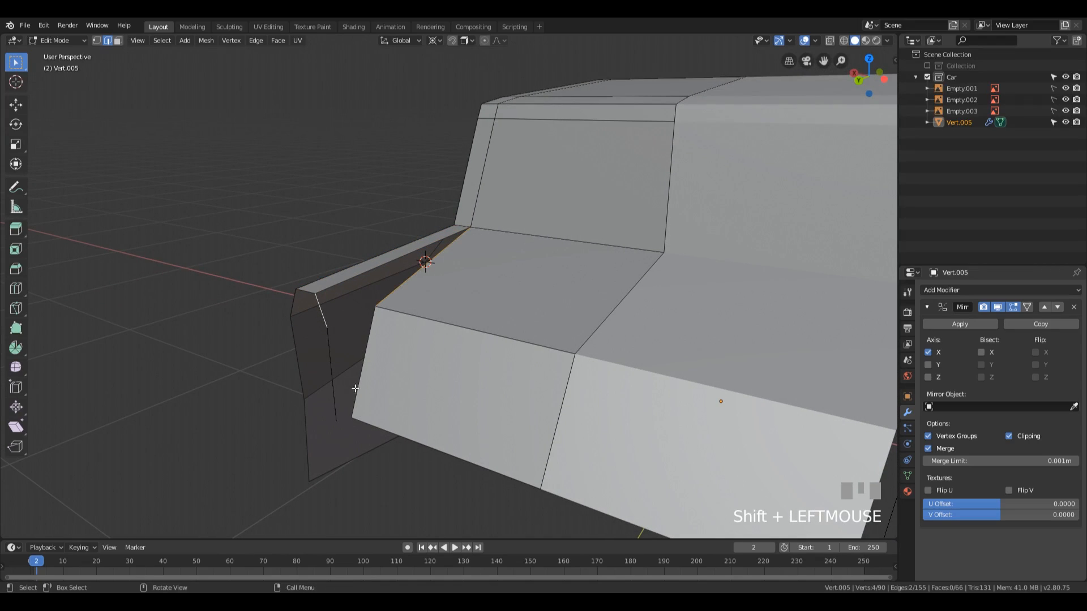
key(f)
Step: Try a four-sided face between the chain's vertical edge and the rear boot panel's outer side edge, and undo it
mouse_move(487, 283)
middle_down()
mouse_move(520, 278)
mouse_move(493, 304)
mouse_move(489, 287)
middle_up()
click(373, 357)
shift+click(396, 365)
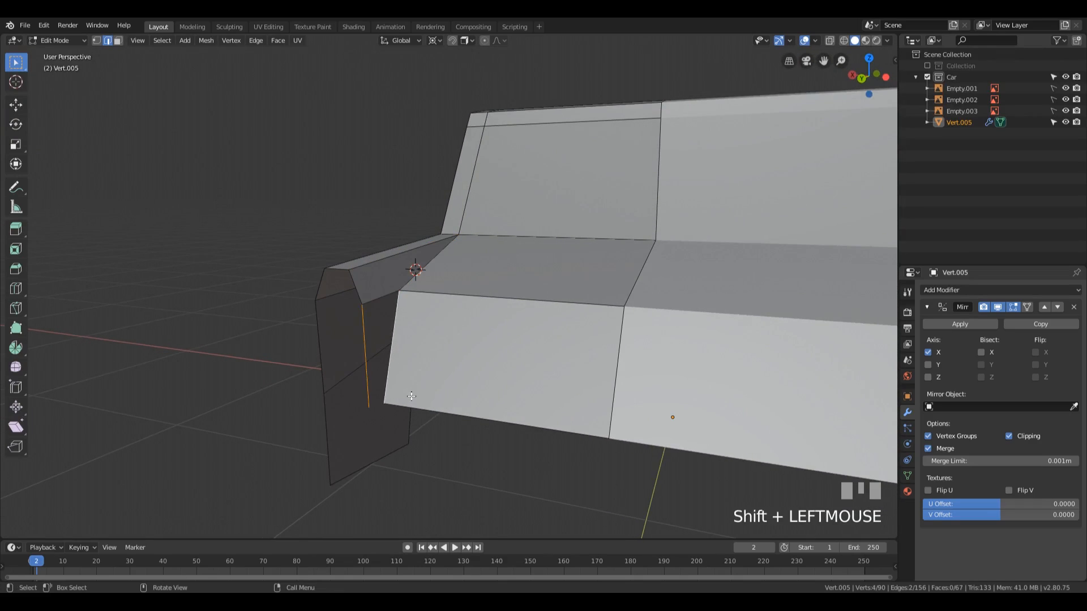
key(f)
middle_drag(476, 374, 538, 364)
scroll(510, 358, down, 2)
scroll(509, 368, up, 4)
shift+middle_drag(468, 376, 493, 316)
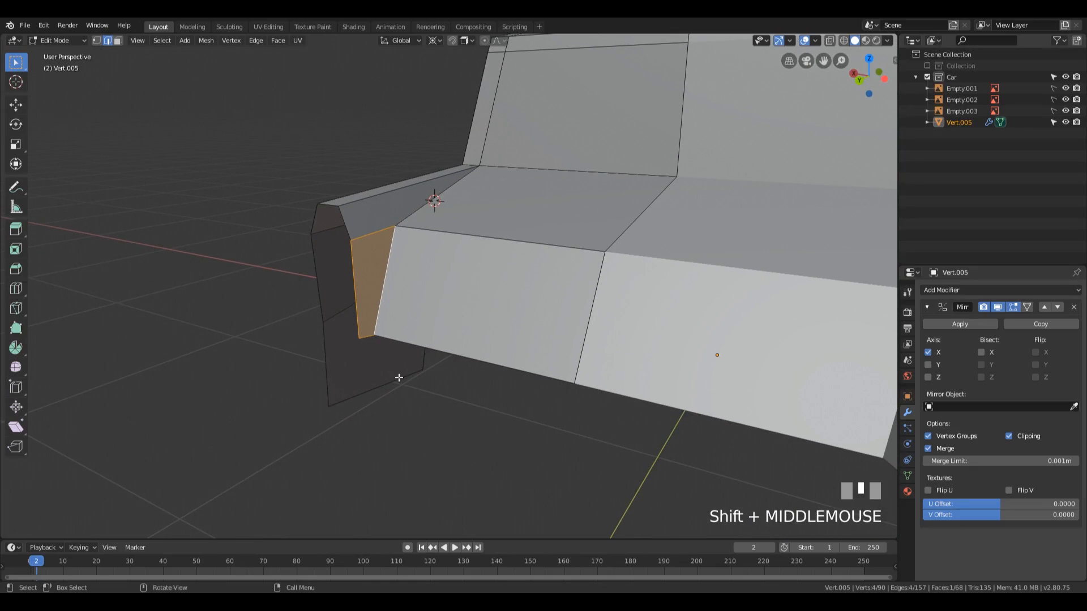
key(1)
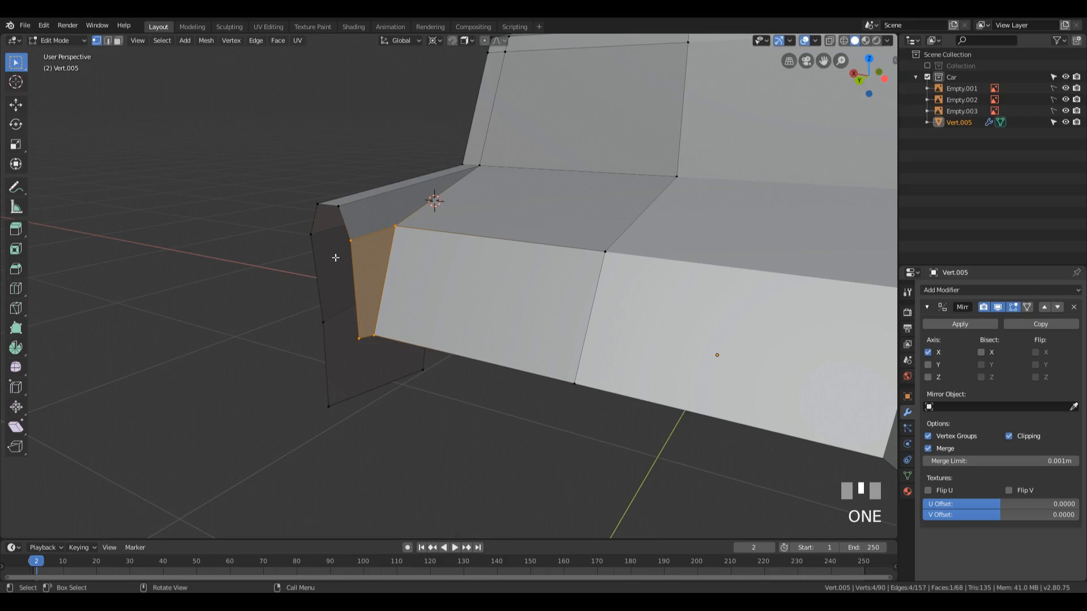
key(ctrl+z)
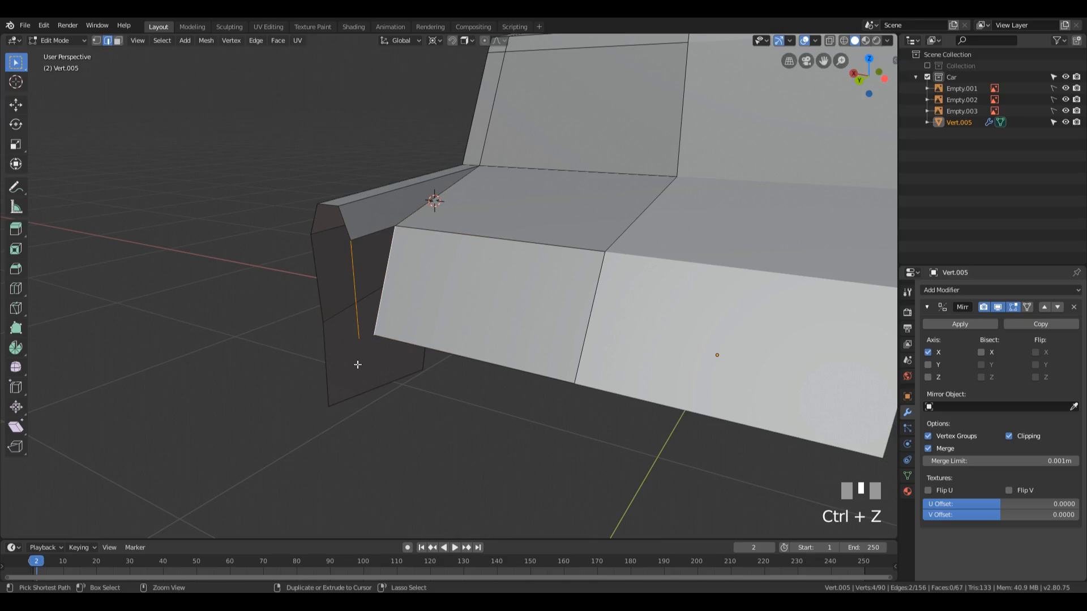
Step: Merge the rear boot panel's lower outer corner vertex onto the bottom vertex of the edge chain using At Last
key(1)
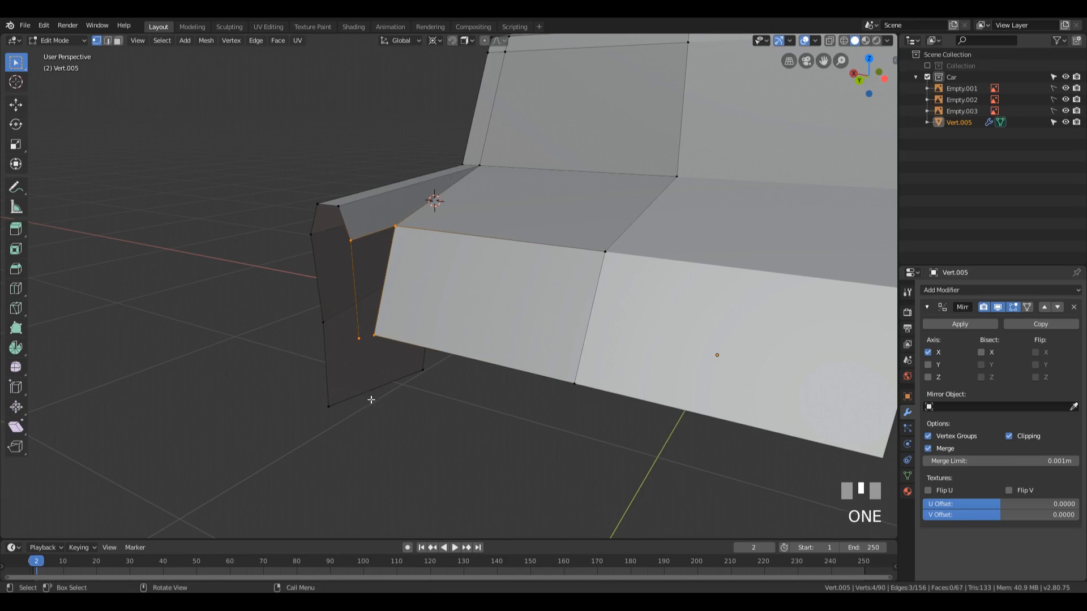
click(374, 335)
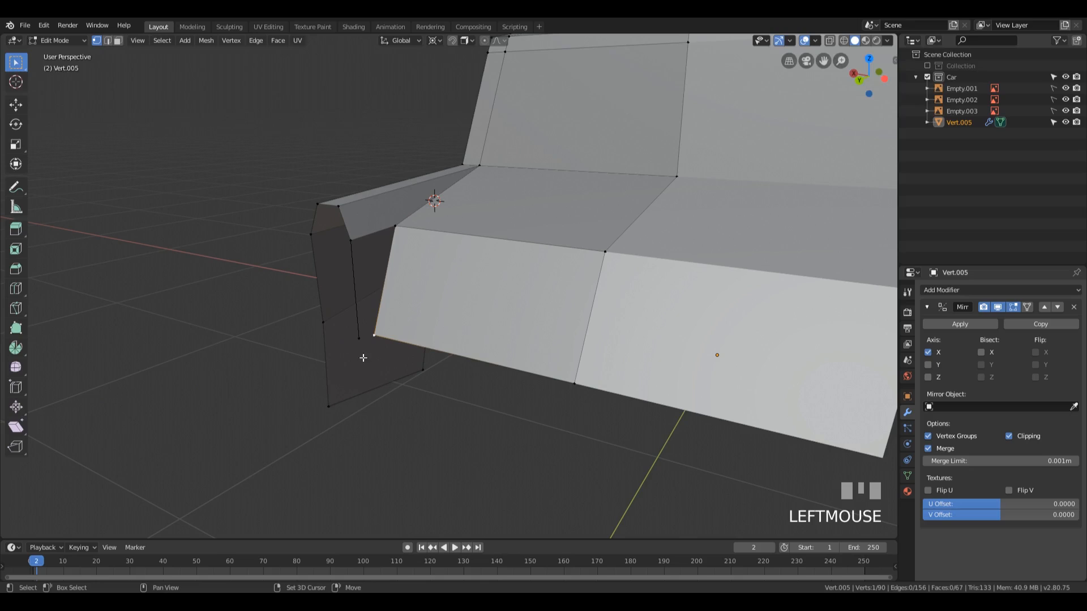
shift+click(357, 339)
key(alt+m)
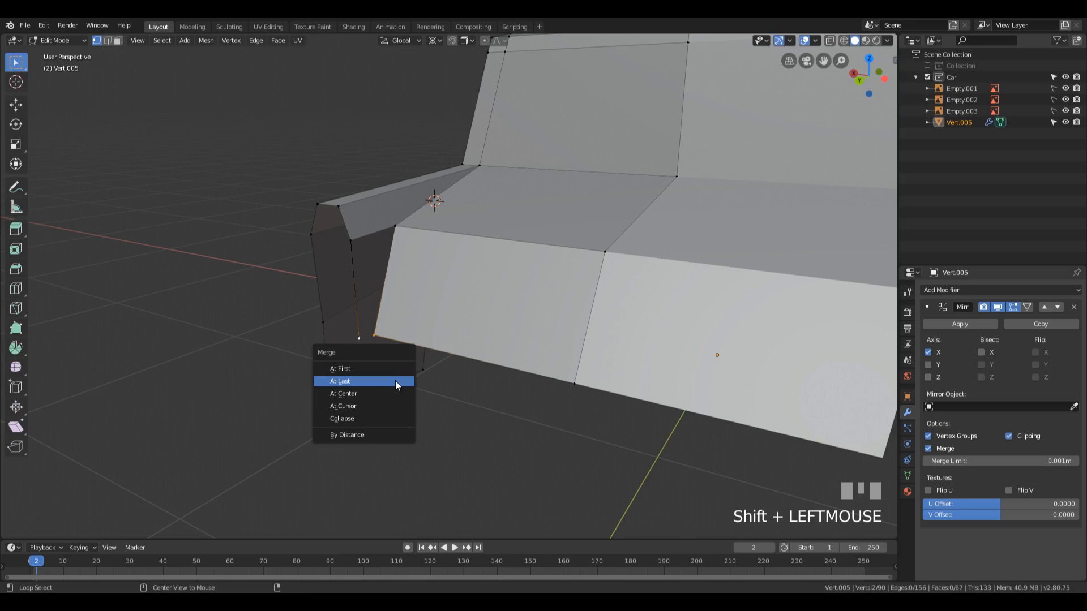
click(395, 381)
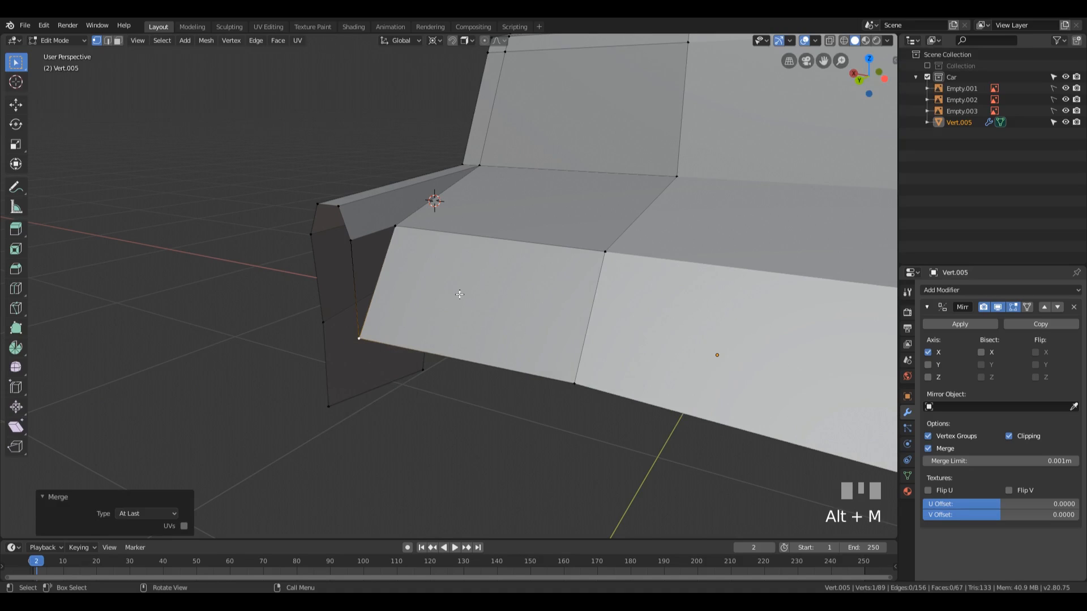
Step: Fill the triangular gap between the chain's vertical edge and the rear boot panel's outer side edge
key(2)
click(356, 262)
shift+click(354, 272)
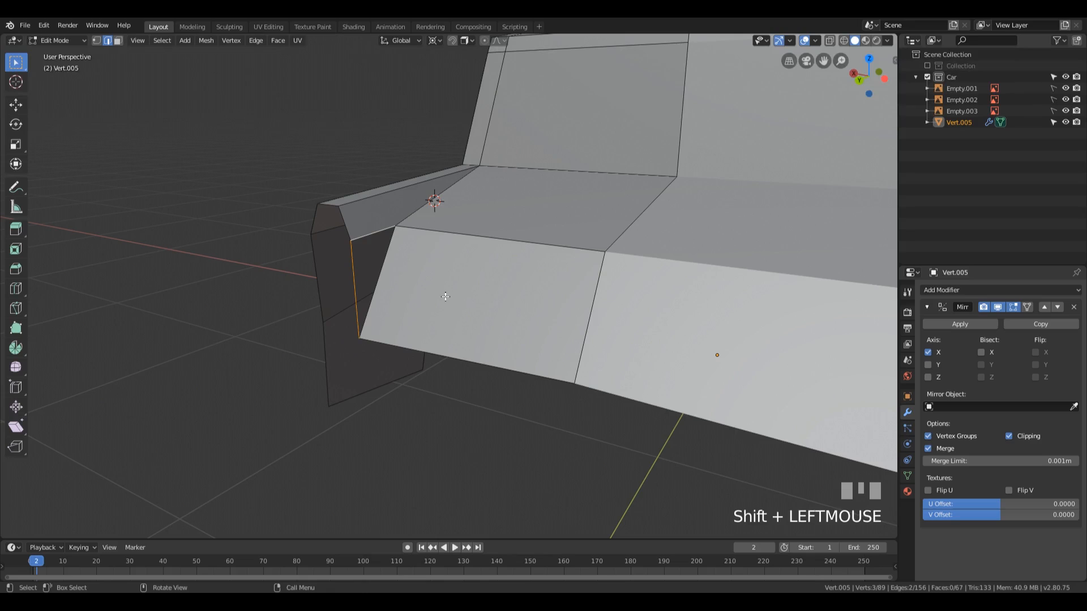
key(f)
scroll(445, 295, down, 3)
middle_drag(444, 358, 431, 224)
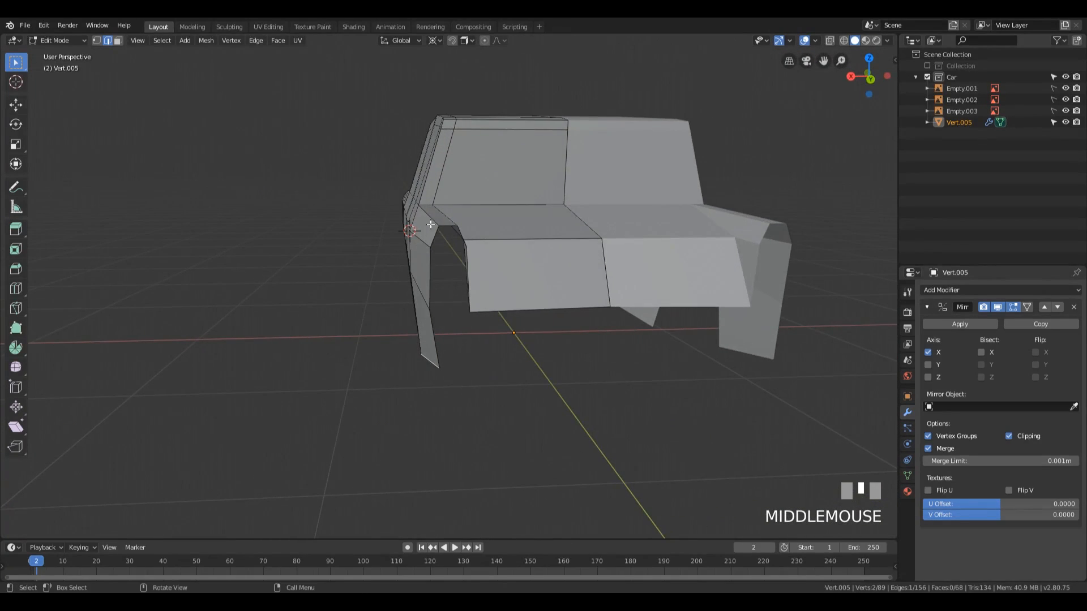
Step: Try filling the wing's upper and lower rear end faces from its rear top edge, and undo both fills
click(460, 287)
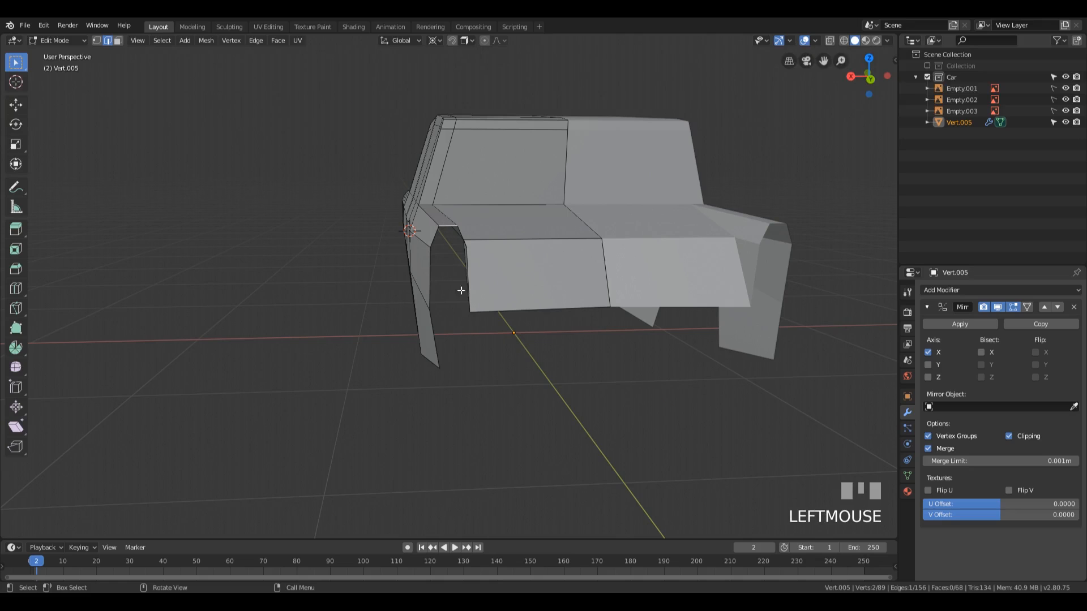
middle_drag(460, 287, 483, 311)
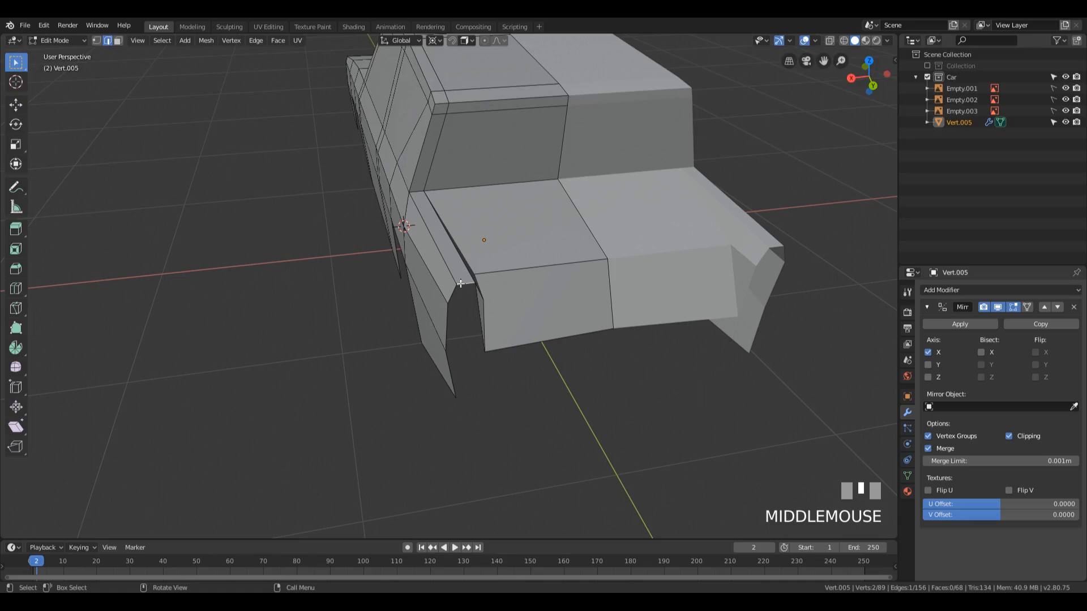
middle_drag(648, 237, 728, 224)
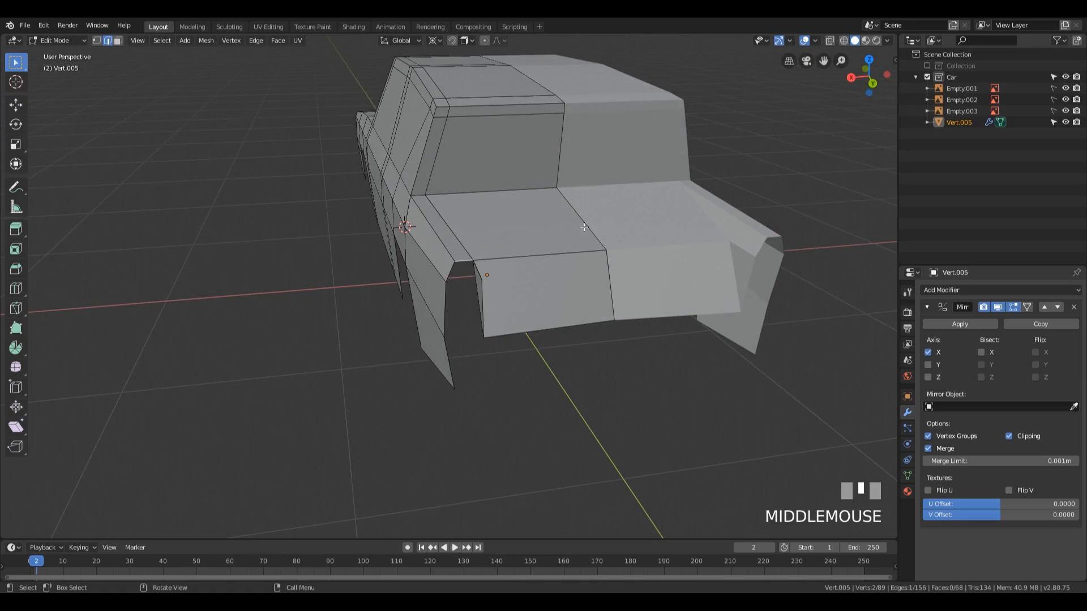
key(f)
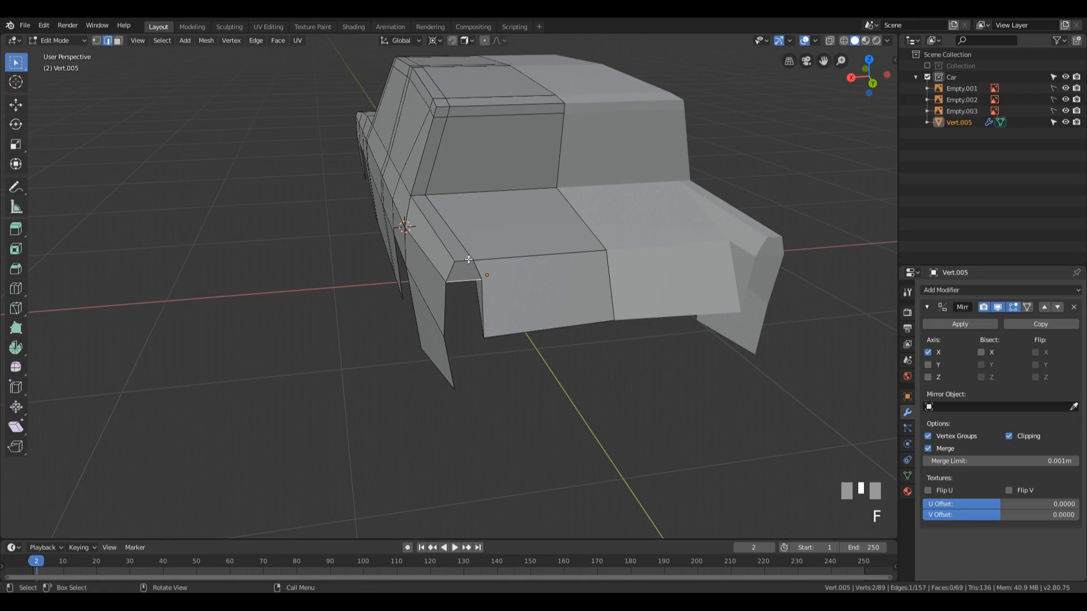
middle_drag(578, 305, 589, 281)
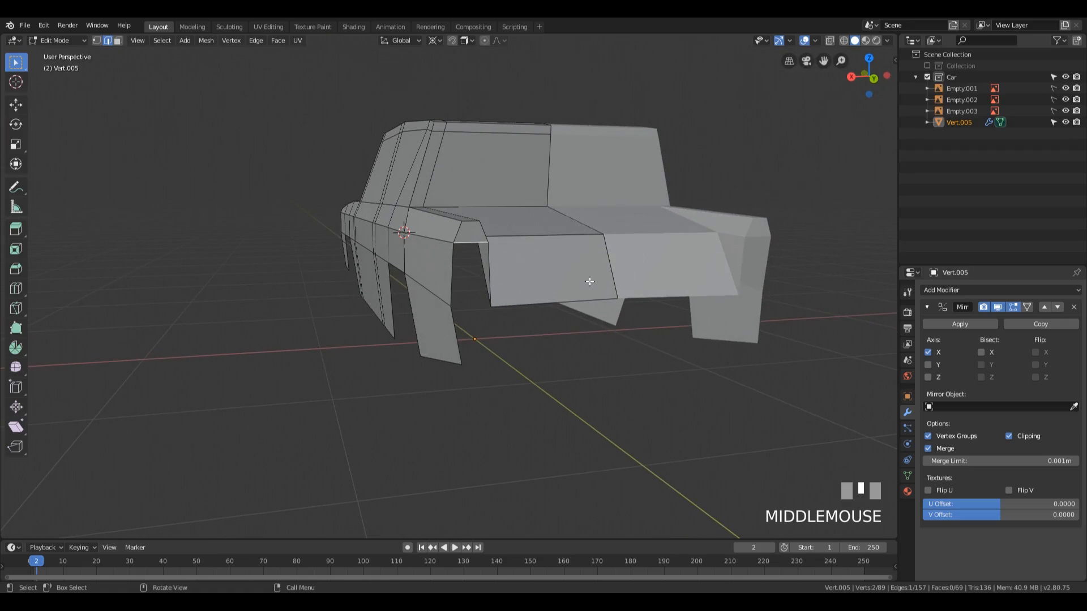
key(f)
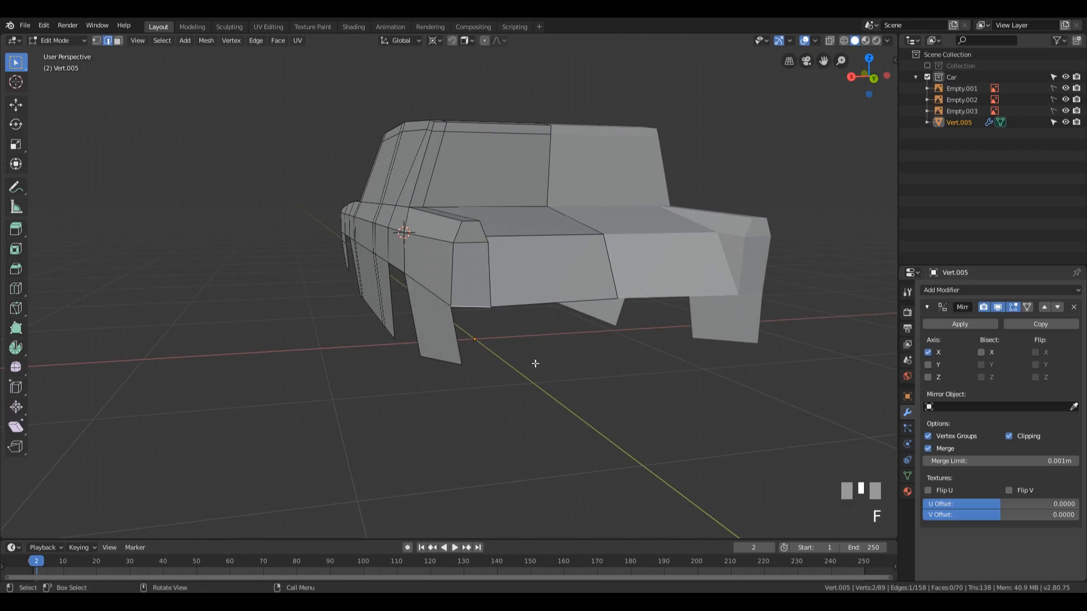
middle_drag(522, 313, 549, 283)
key(ctrl+z)
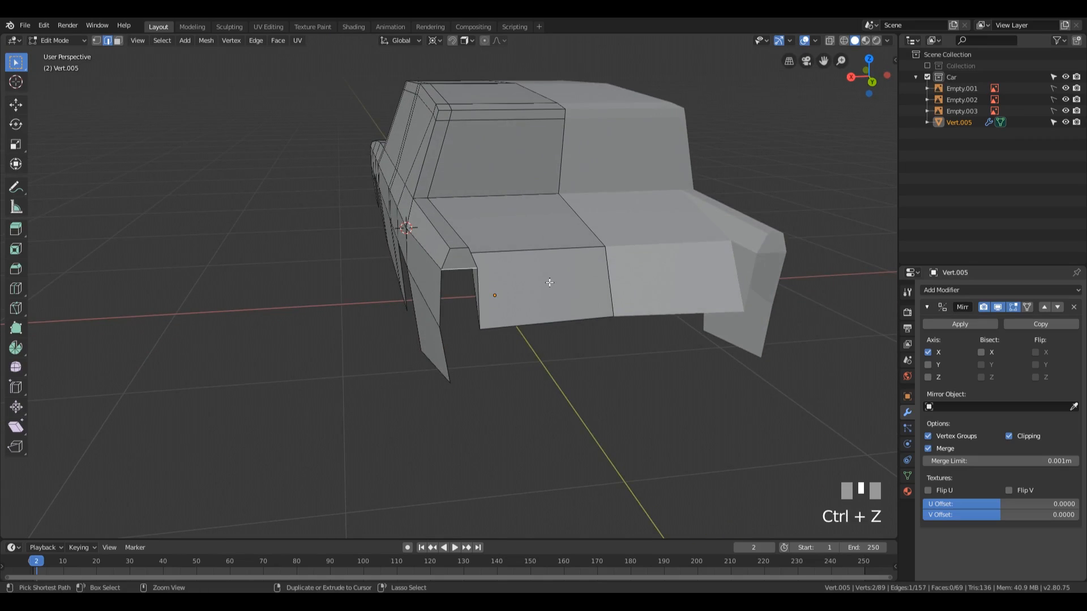
key(ctrl+z)
Step: Delete the face running along the top of the rear wing
key(3)
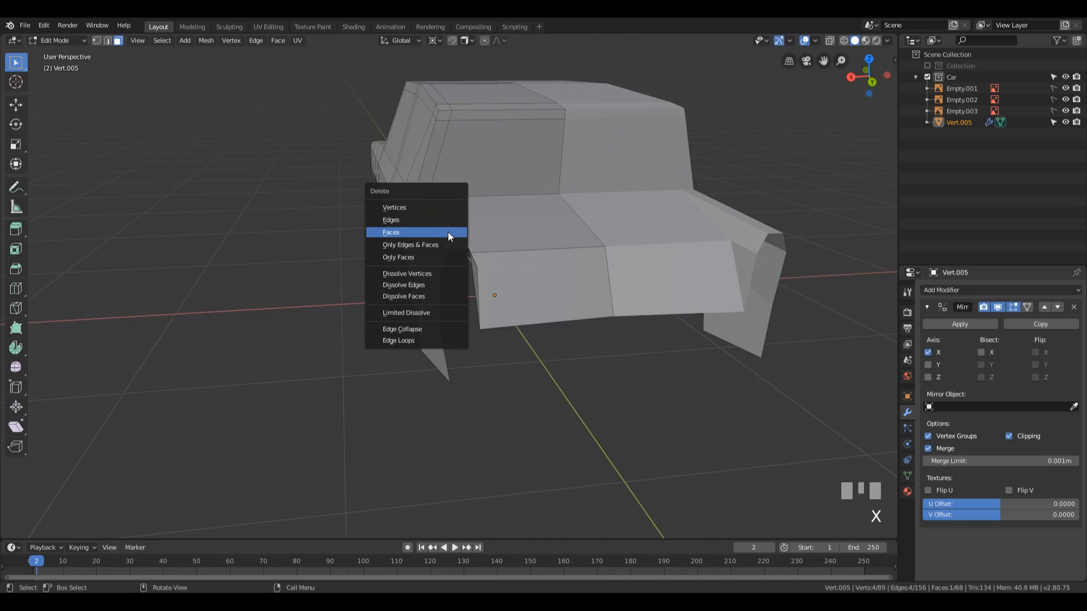
click(448, 233)
middle_drag(447, 235, 415, 185)
Step: Fill three successive faces from the short edge at the cabin base, covering the wing's top, upper rear end and lower rear end
key(2)
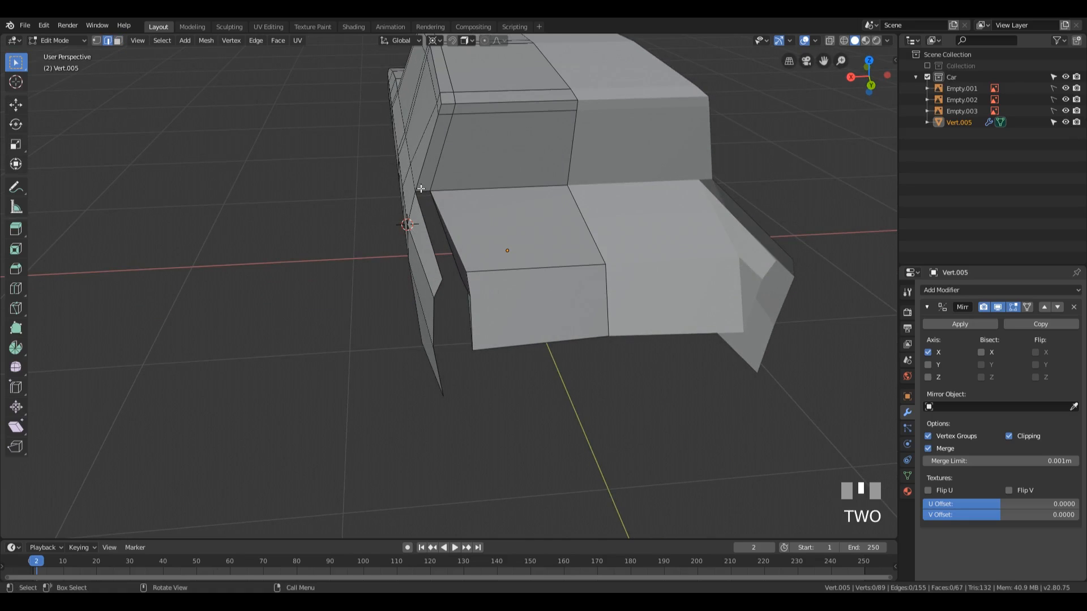
click(421, 188)
key(f)
key(f)
key(f)
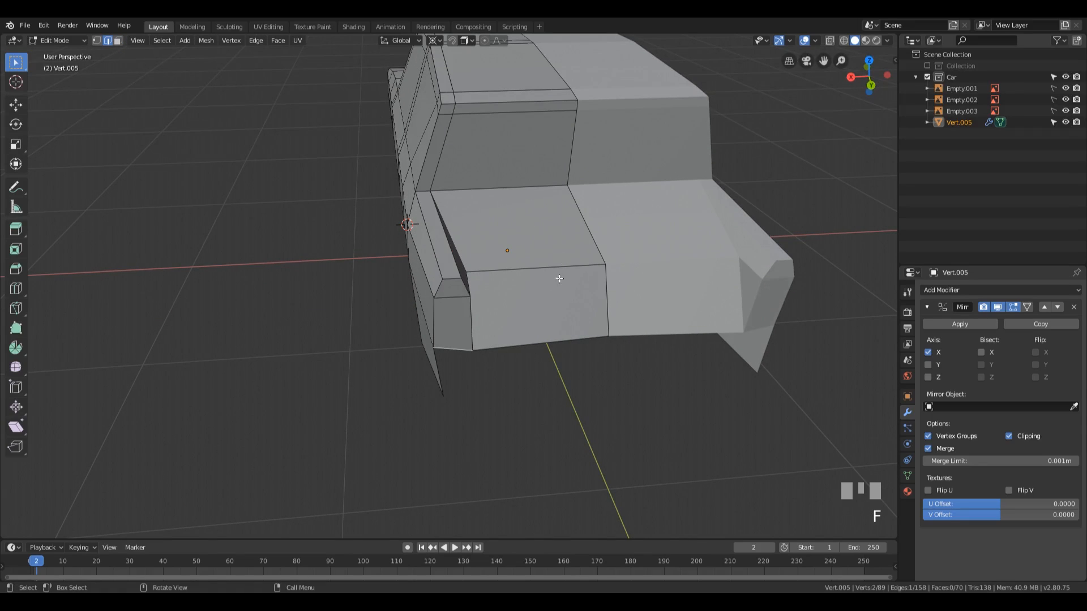
middle_drag(560, 273, 461, 259)
middle_drag(375, 263, 536, 315)
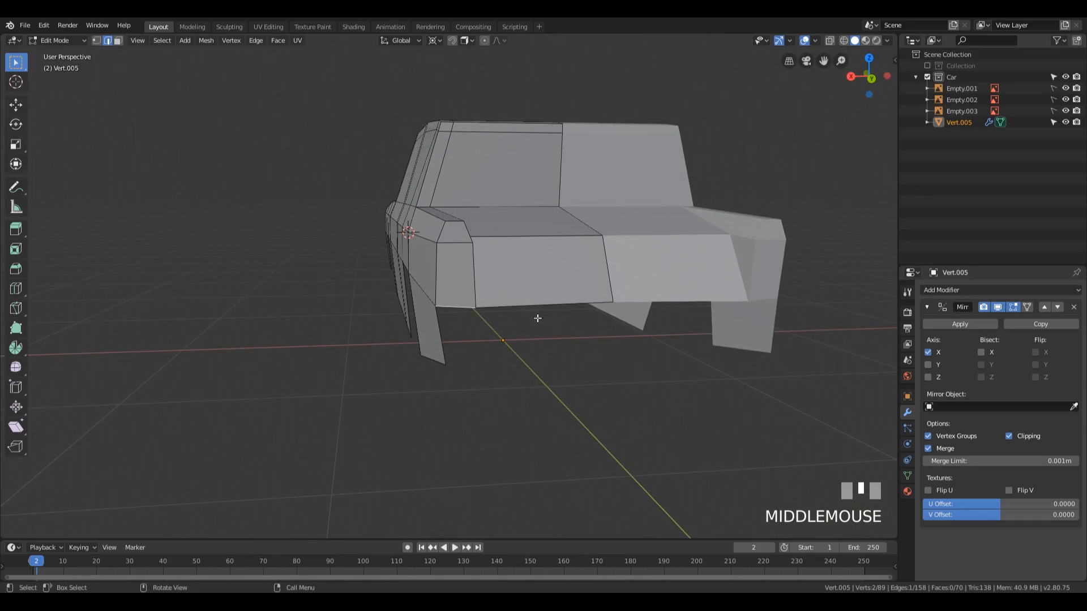
Step: Extrude the rear boot panel's bottom edge about 0.2 m down along Z and fill the corner face between it and the wing
click(567, 309)
key(e)
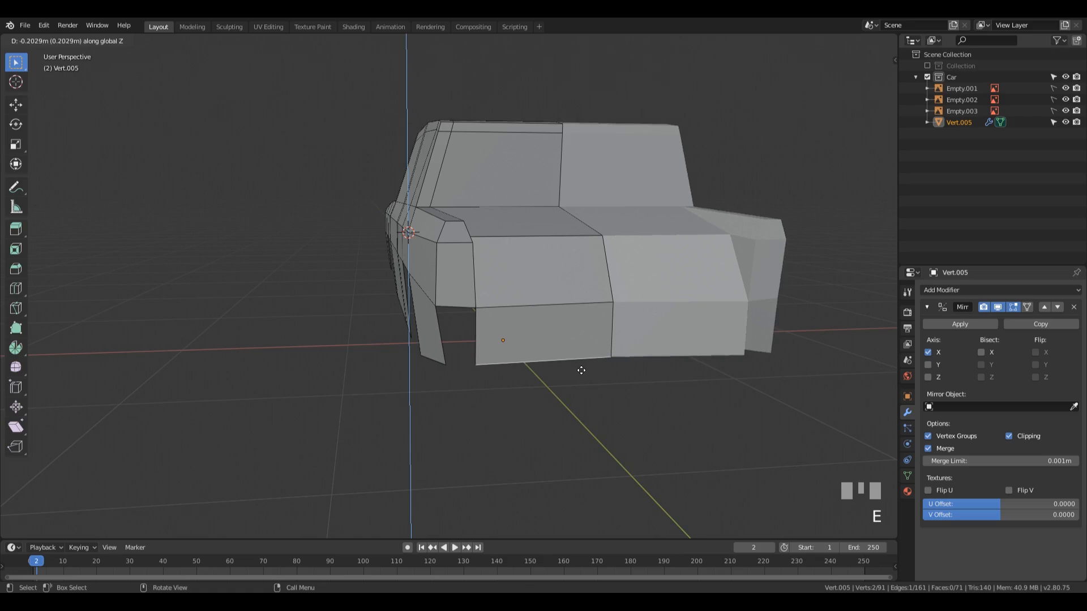
click(583, 368)
shift+click(475, 338)
key(f)
middle_drag(475, 338, 621, 380)
Step: Slide the wing's lower rear corner vertex slightly along its bottom edge, and select the three vertices along the car's rear bottom edge
key(1)
click(521, 387)
key(g)
key(g)
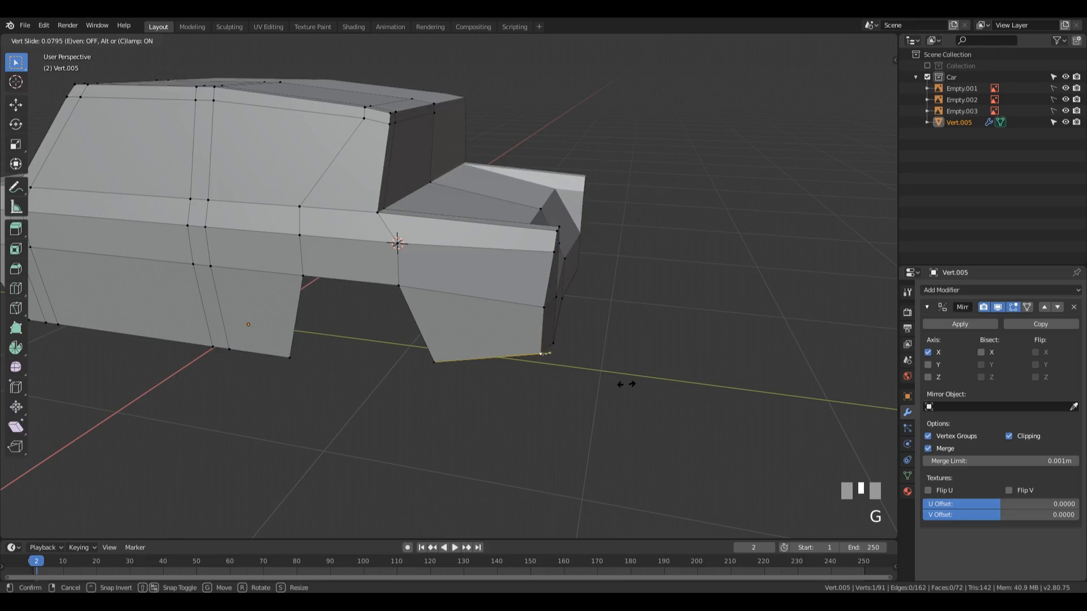
click(623, 384)
middle_drag(623, 384, 590, 376)
drag(345, 344, 679, 417)
middle_drag(664, 407, 674, 378)
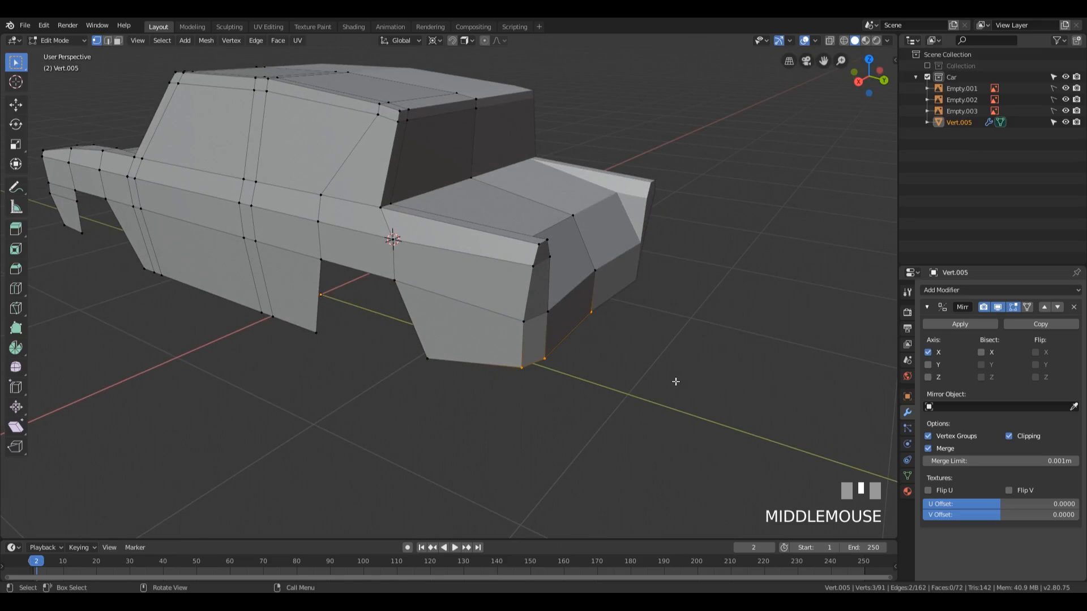
key(s)
key(y)
key(0)
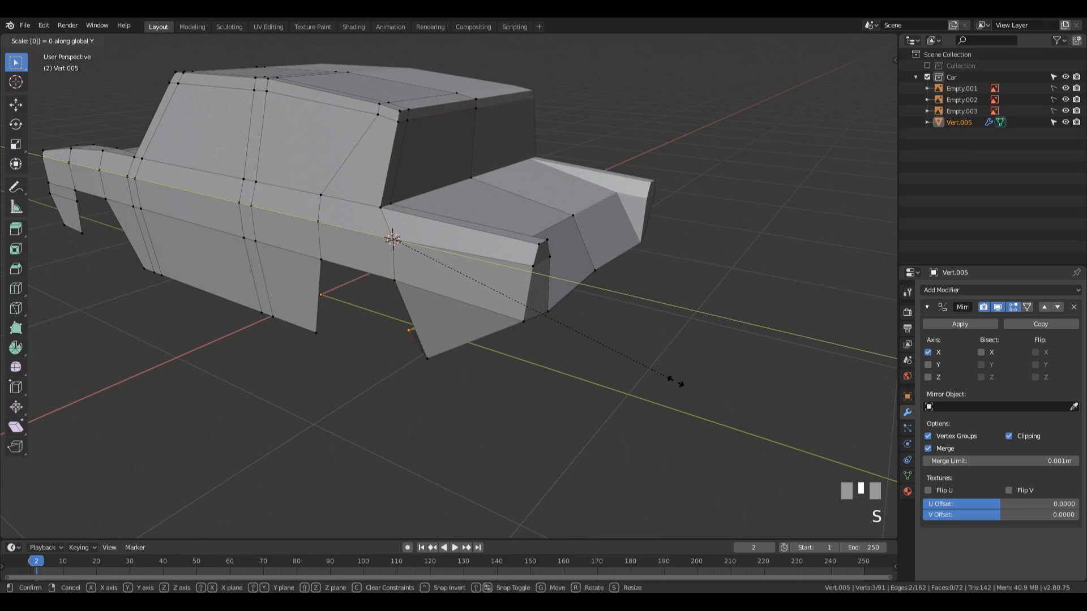
key(Escape)
Step: Set the pivot point to Median Point and flatten the three rear bottom vertices by scaling them to 0 along Y
click(433, 41)
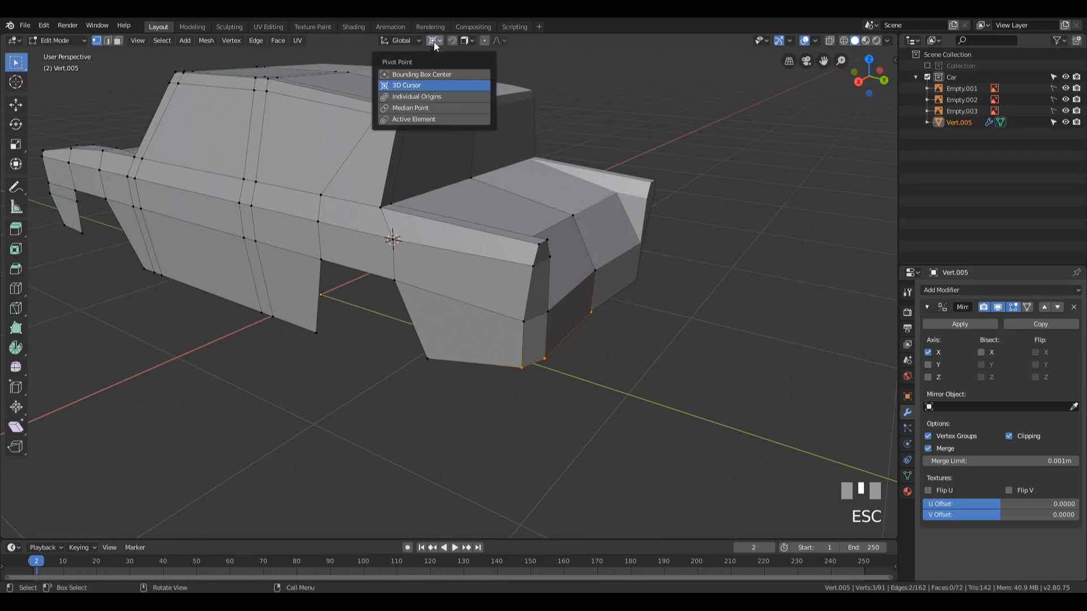
click(437, 39)
click(433, 41)
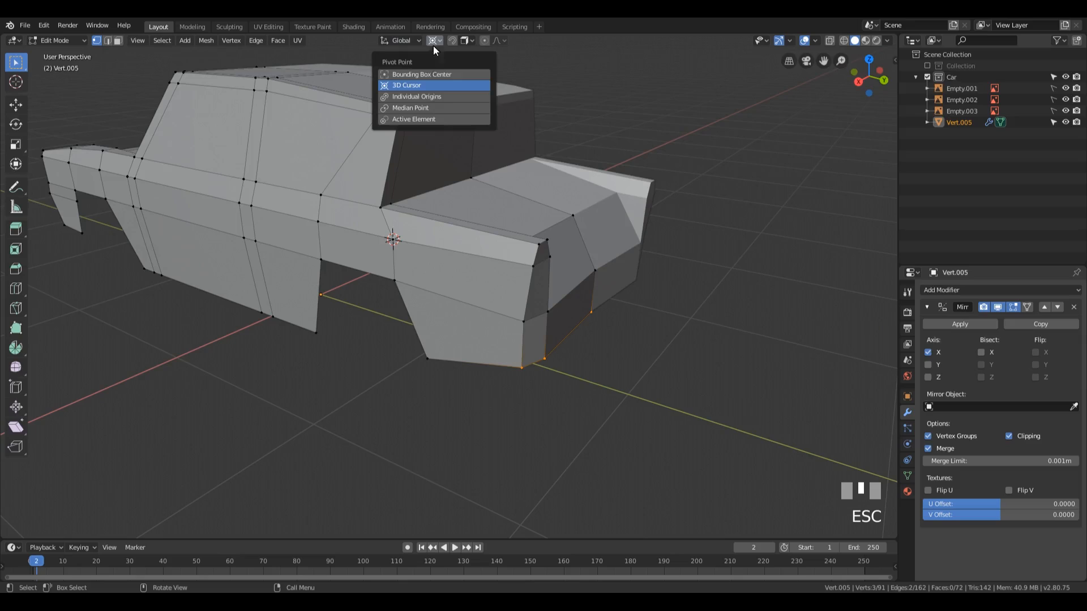
click(426, 107)
key(s)
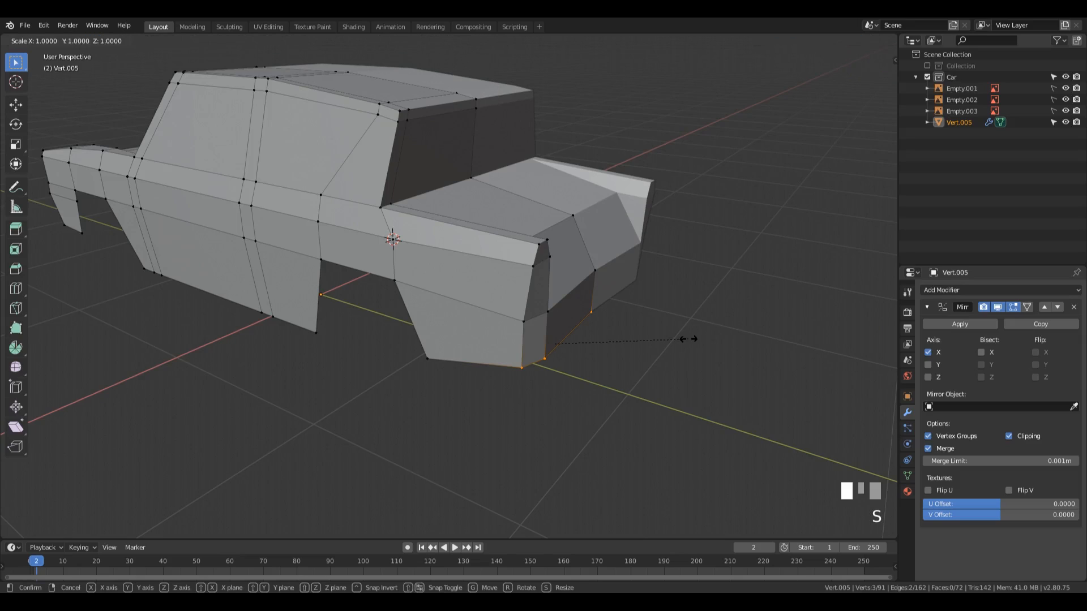
text(y)
text(0)
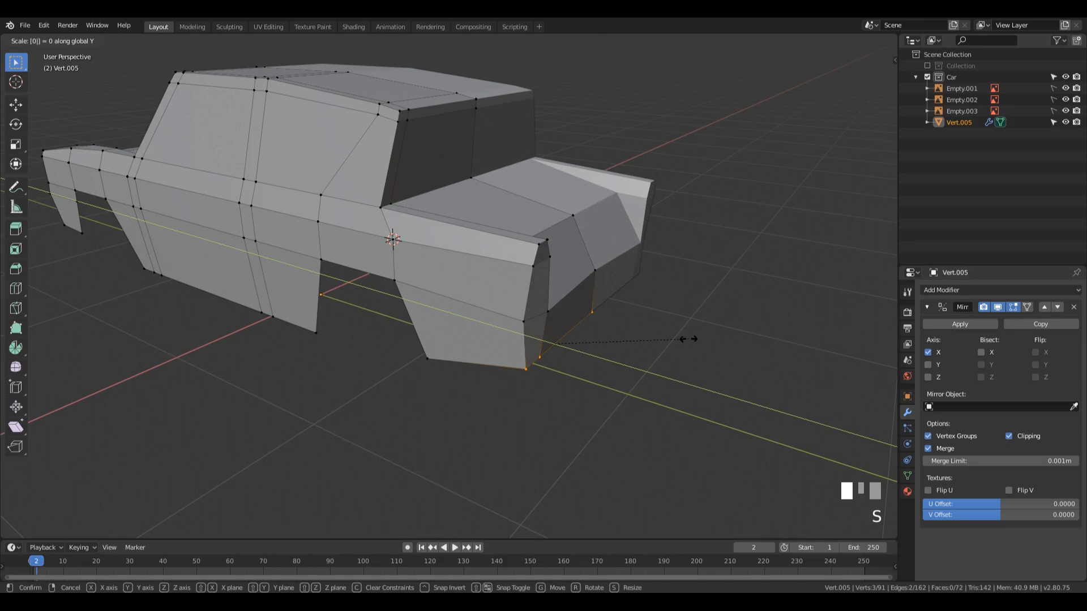
key(KP_Enter)
Step: In the right side view, move the three rear bottom vertices 0.0327 m along Y to match the blueprint
key(KP_3)
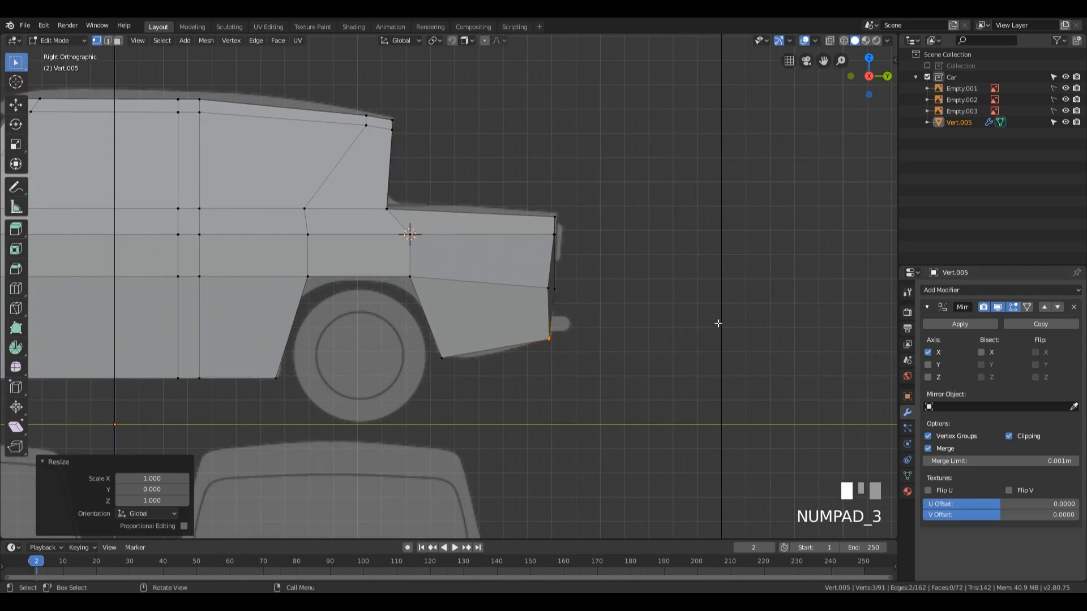
key(g)
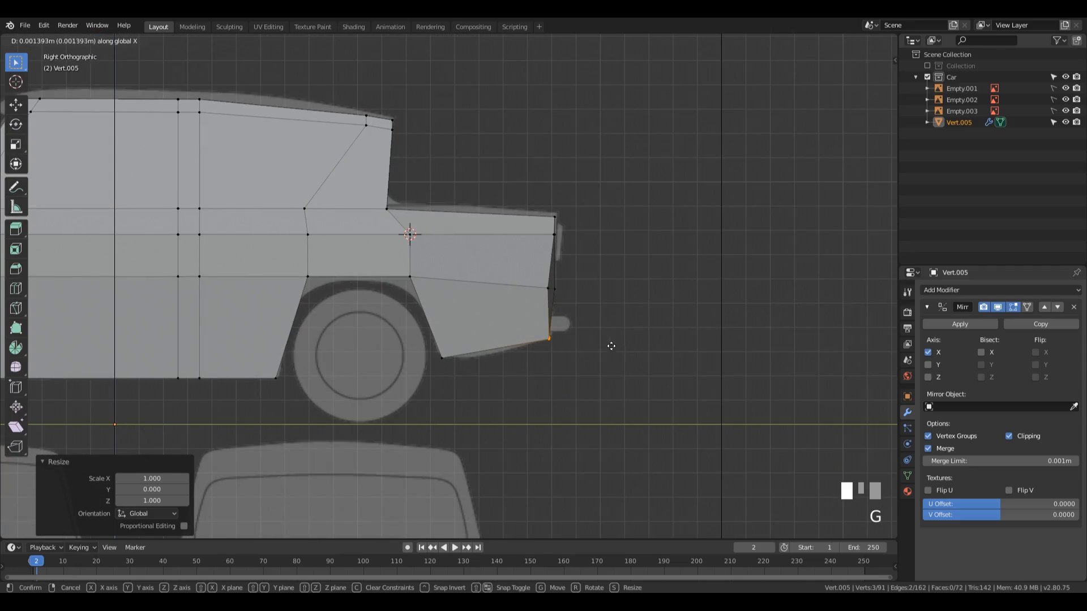
key(Escape)
key(g)
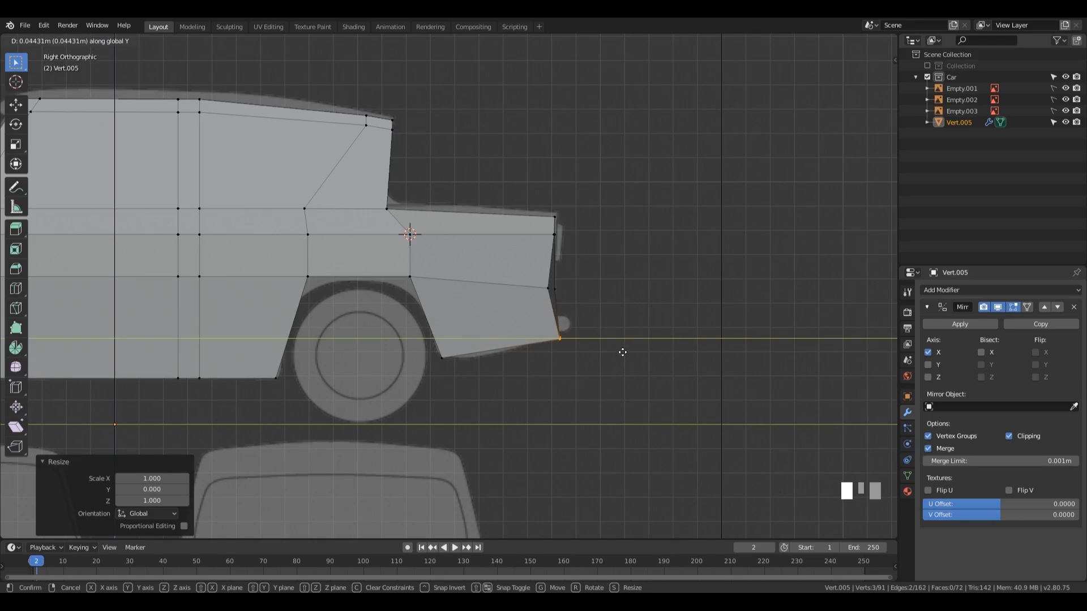
click(619, 351)
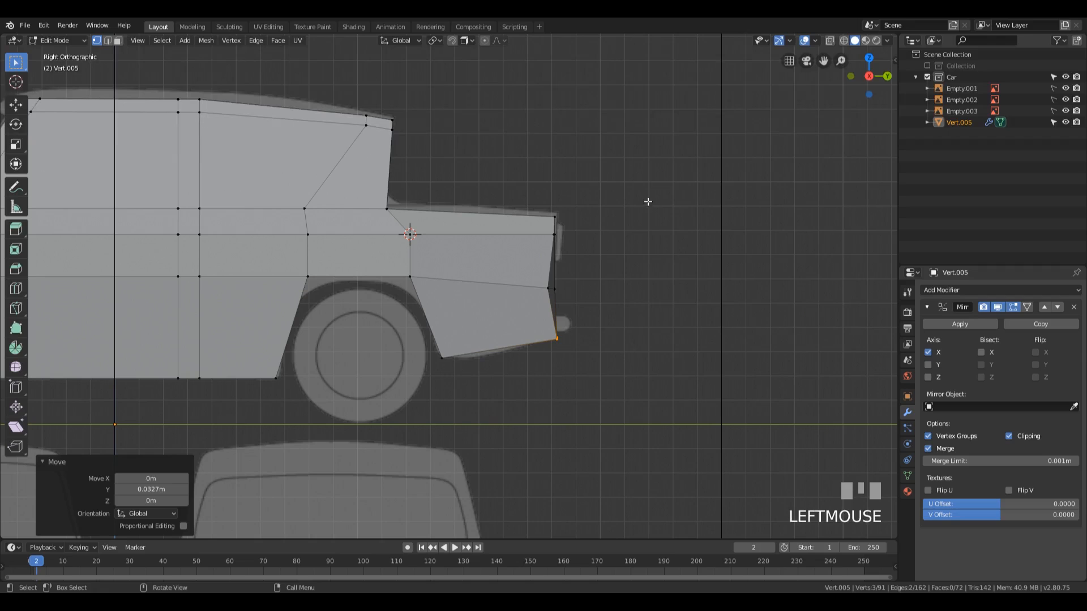
Step: Select the three vertices along the seam above the lower rear panel and flatten them by scaling to 0 along Y
middle_drag(559, 208, 574, 274)
click(423, 340)
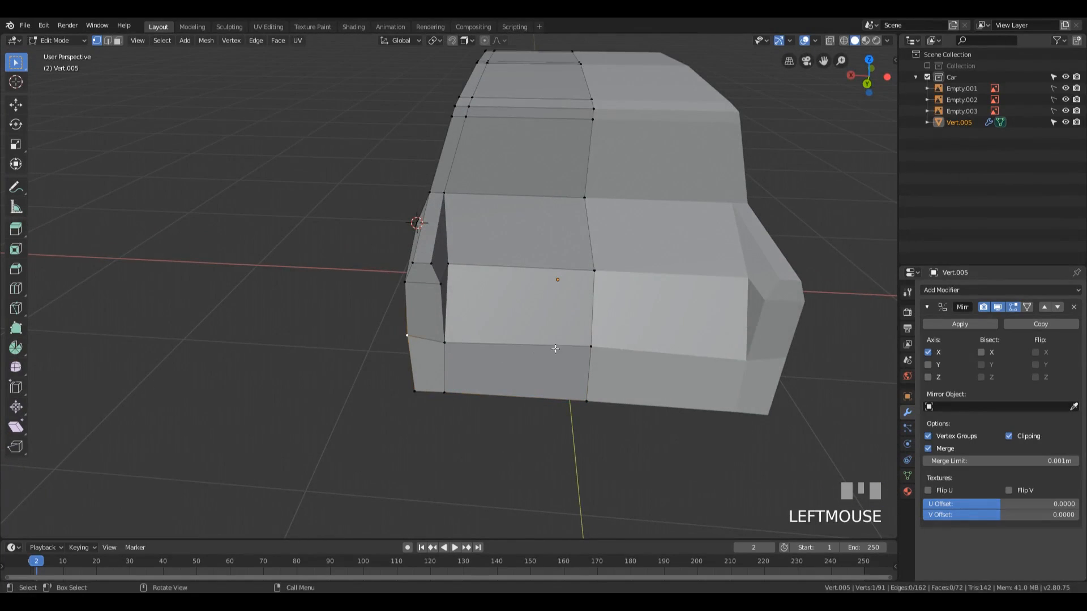
ctrl+click(591, 346)
key(s)
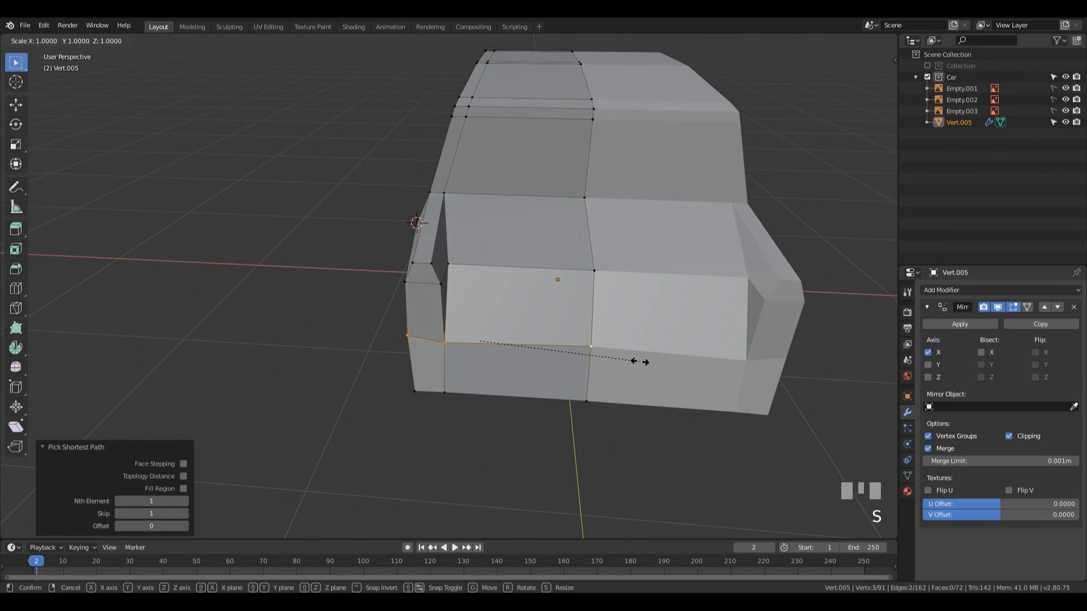
key(y)
key(0)
key(KP_Enter)
Step: Select the two faces at the end of the rear wing and flatten them to a best-fit plane
middle_drag(639, 363, 660, 315)
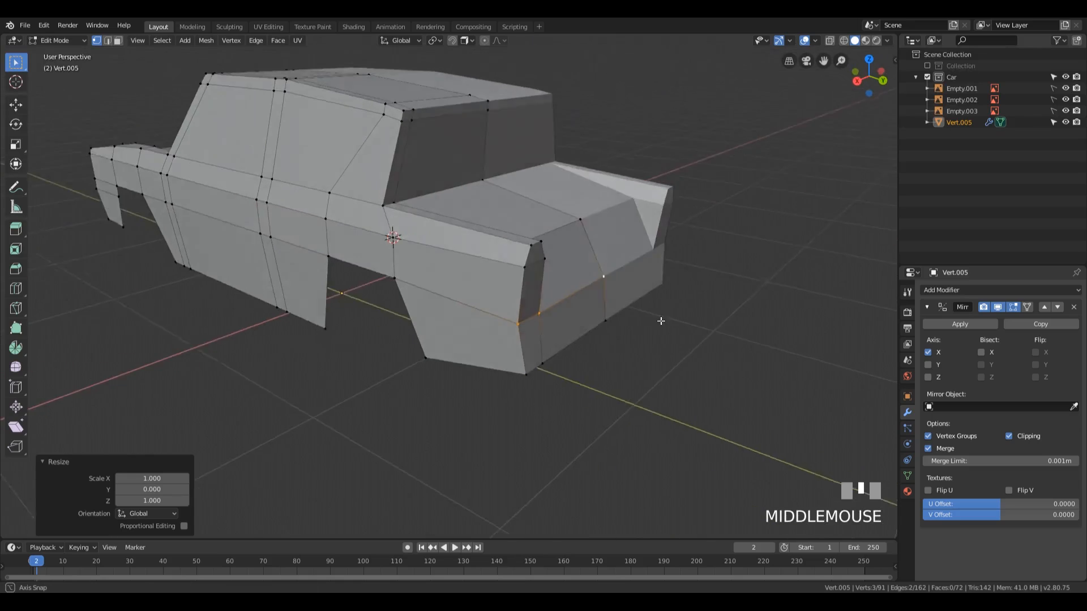
scroll(636, 320, up, 4)
key(3)
click(549, 247)
shift+click(550, 302)
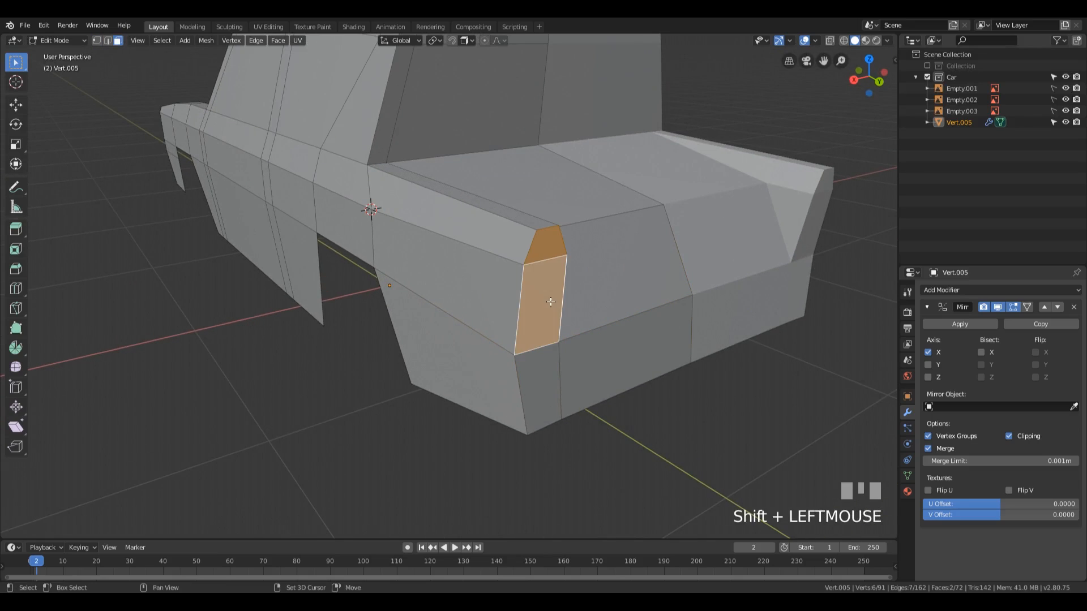
key(q)
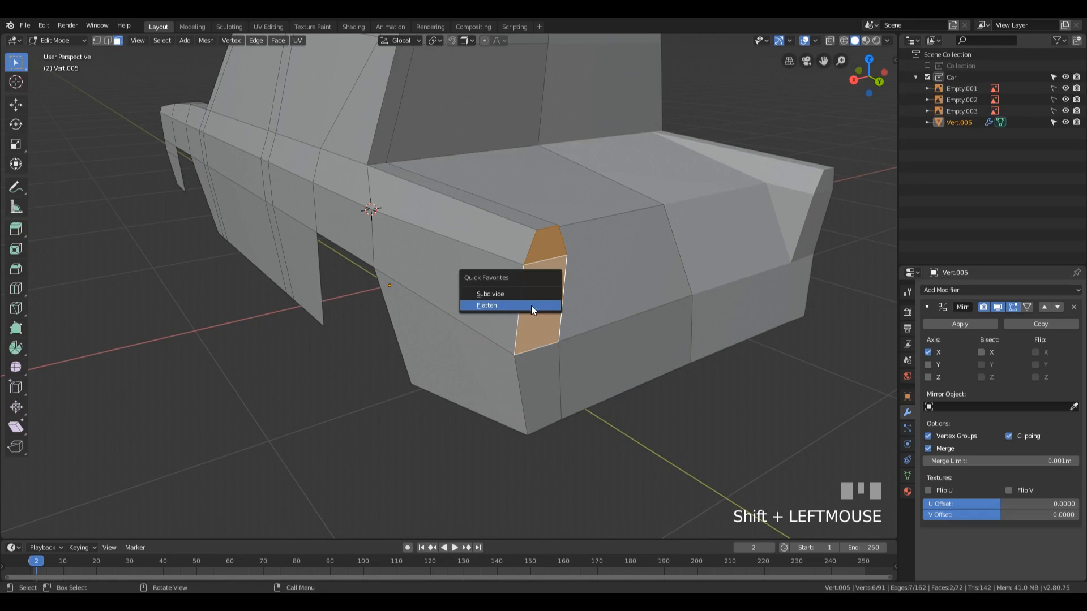
click(504, 307)
Step: Select the rear window, both side window and windscreen faces and extrude them inward along their normals by -0.0377 m
middle_drag(744, 281, 679, 283)
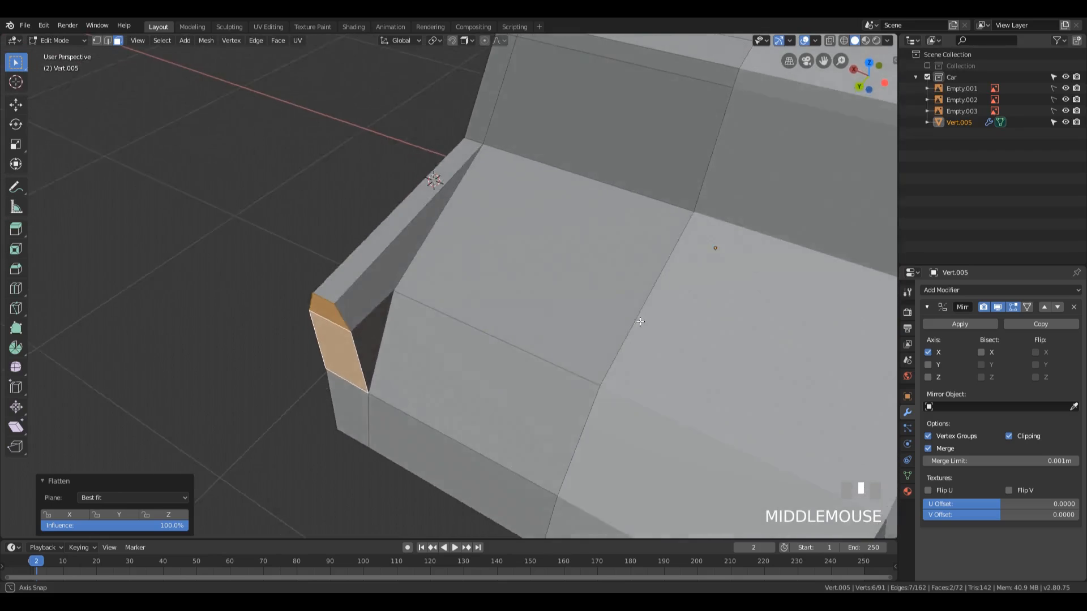
scroll(563, 380, down, 4)
middle_drag(563, 381, 351, 313)
middle_drag(556, 281, 519, 250)
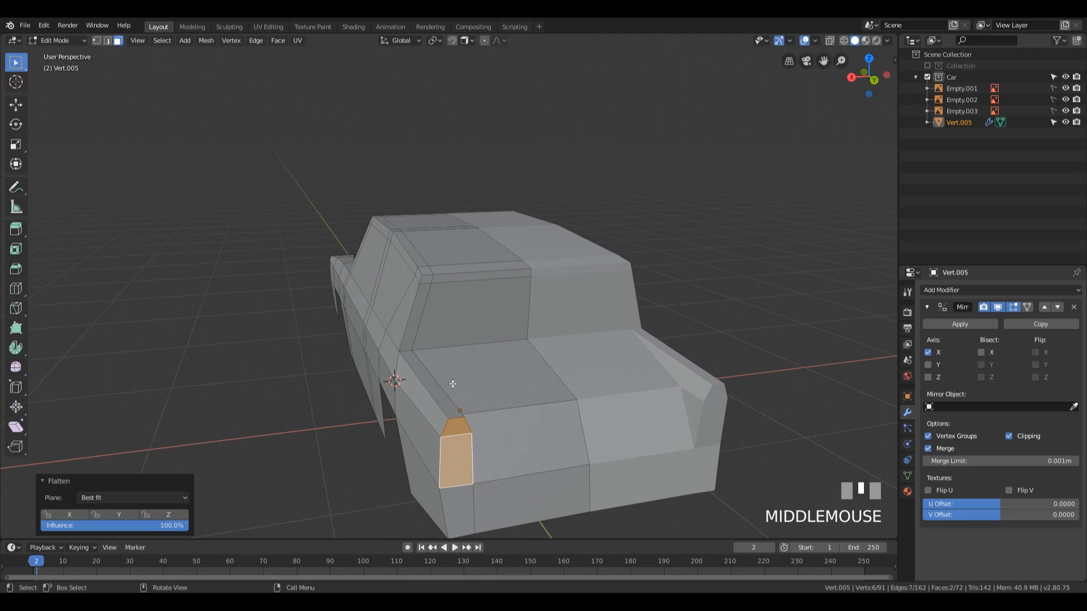
middle_drag(452, 383, 435, 406)
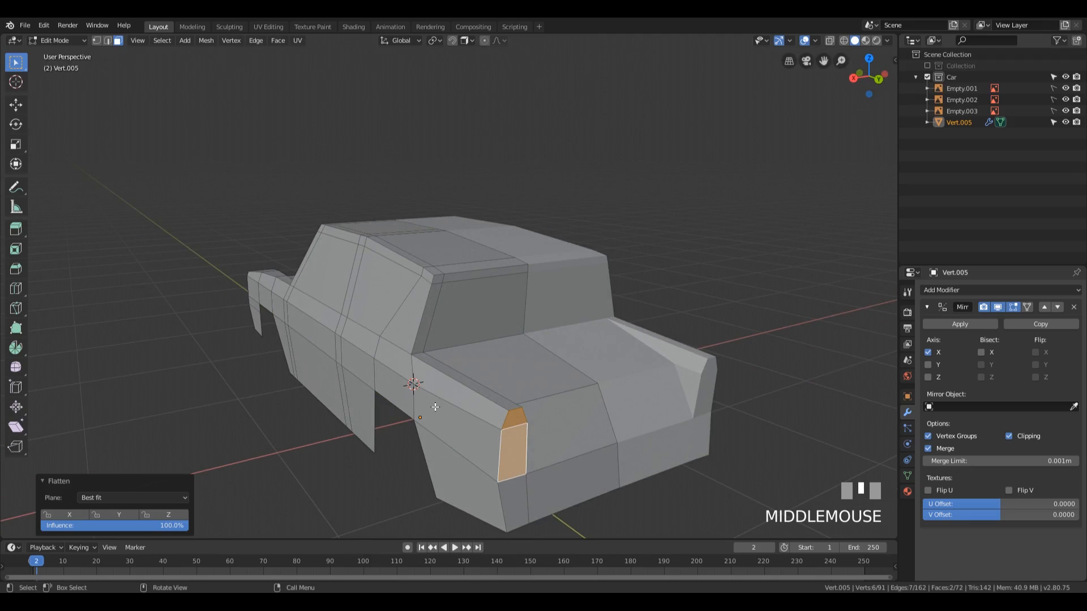
click(483, 321)
middle_drag(483, 321, 385, 306)
shift+click(373, 297)
shift+click(239, 285)
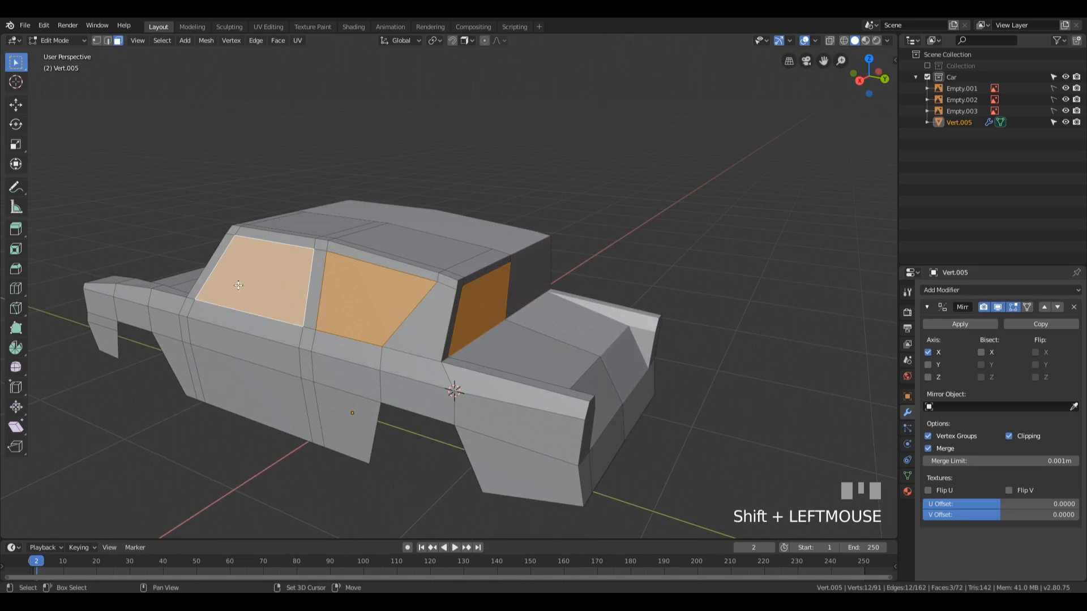
shift+middle_drag(238, 285, 447, 314)
shift+click(235, 321)
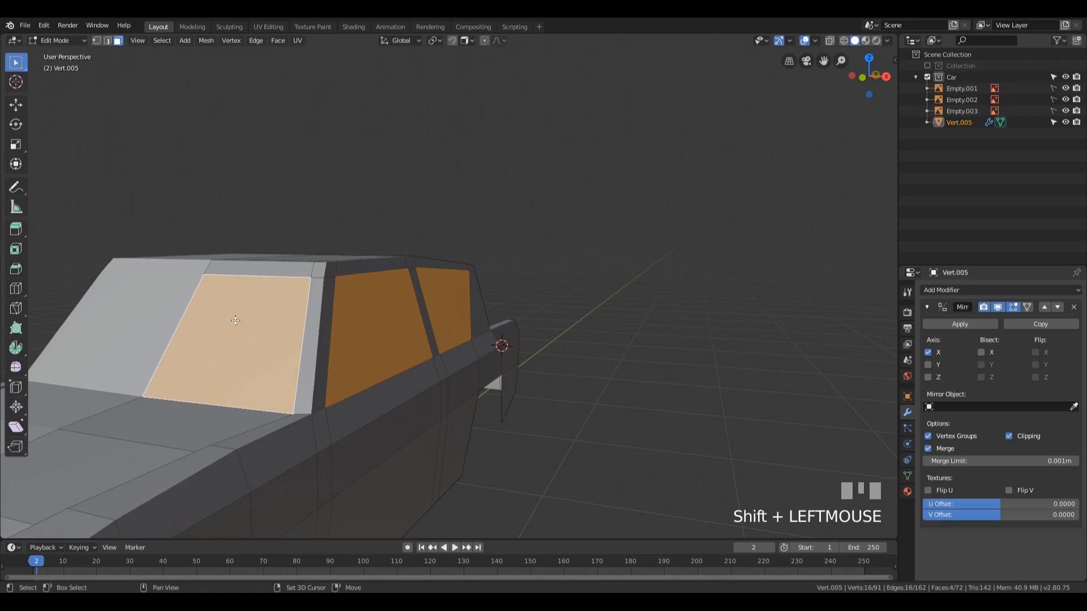
middle_drag(235, 320, 601, 281)
key(alt+e)
click(600, 352)
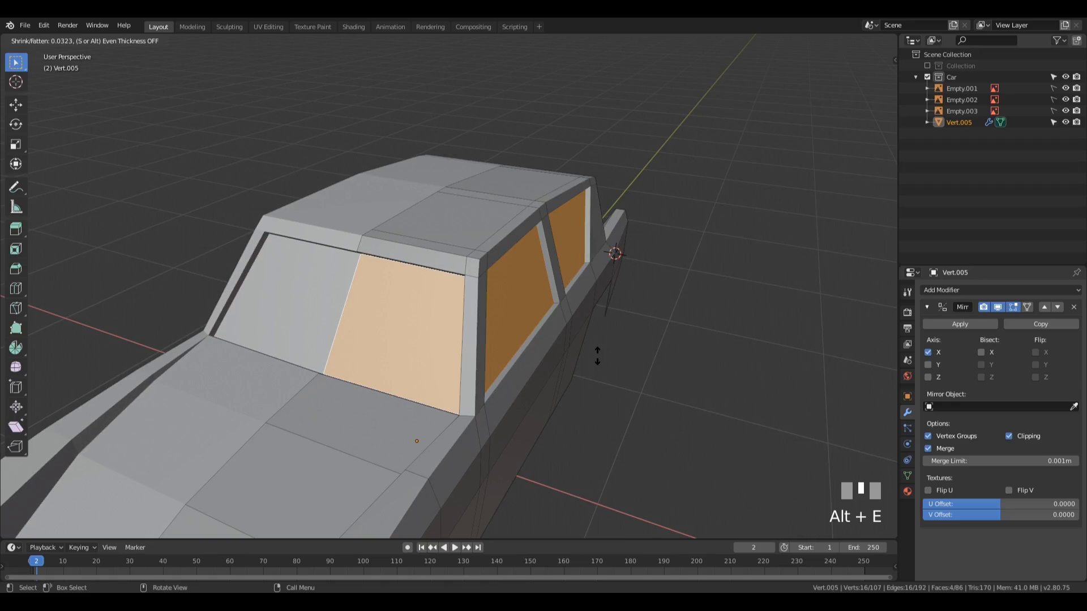
click(595, 356)
Step: Select the inner bottom edges of the windscreen and both side windows and raise them about 0.02 m along Z
middle_drag(595, 356, 717, 343)
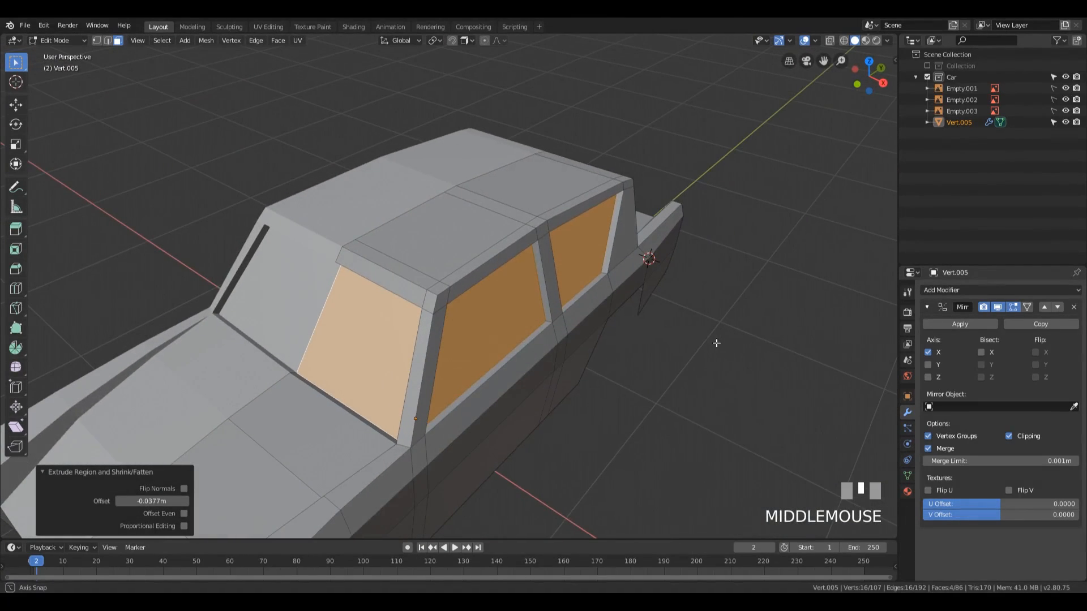
key(2)
click(364, 416)
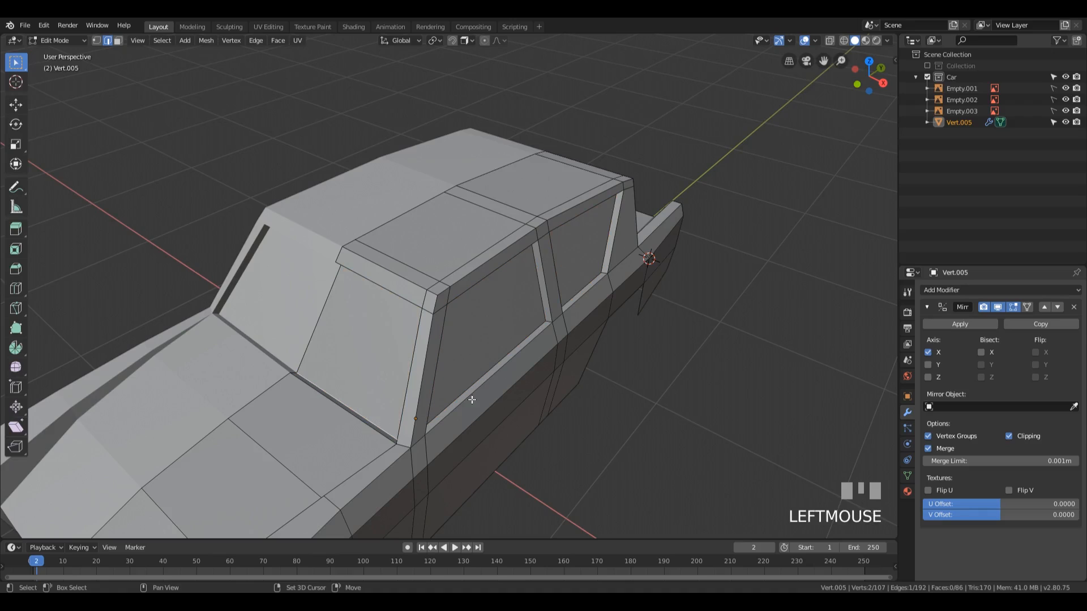
shift+click(590, 278)
middle_drag(591, 278, 568, 360)
middle_drag(432, 346, 697, 389)
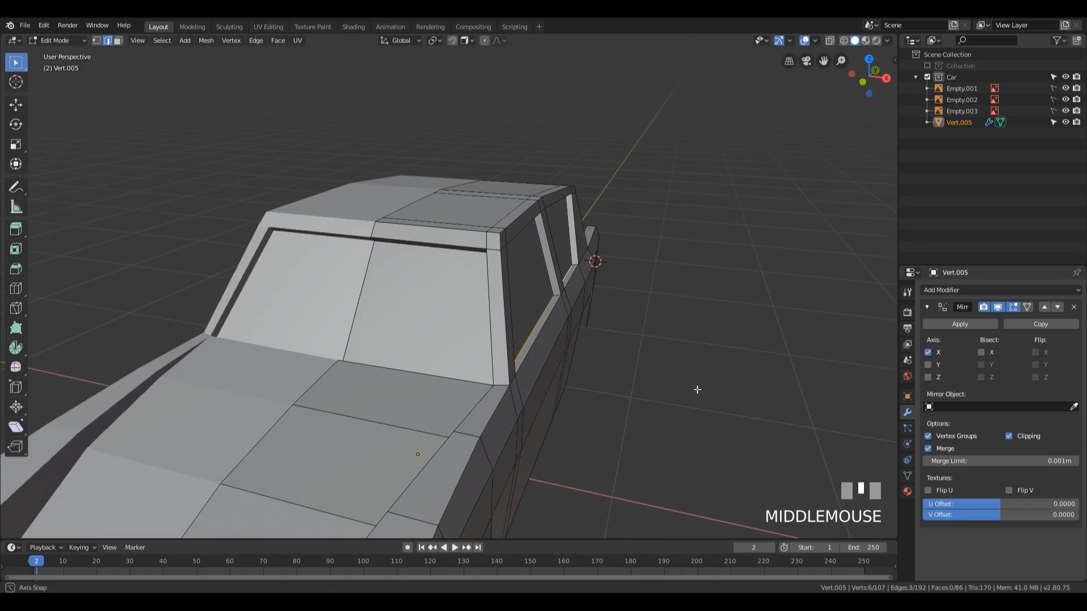
key(g)
key(z)
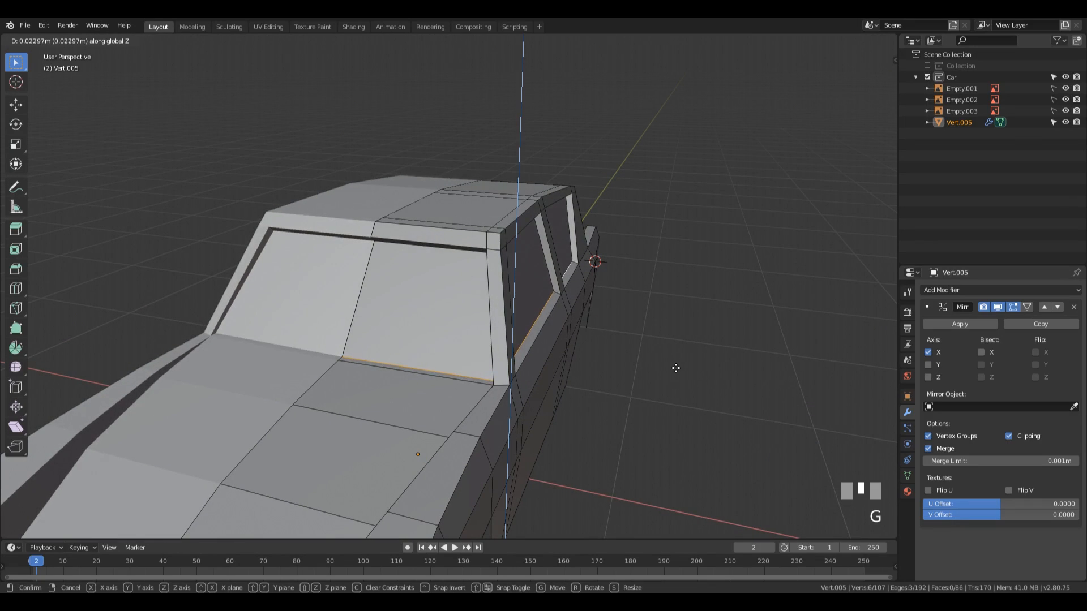
click(674, 370)
Step: Examine the whole car body in Object Mode from the front and rear, ending back in Edit Mode
middle_drag(674, 370, 242, 362)
scroll(650, 348, up, 3)
key(Tab)
scroll(650, 349, down, 5)
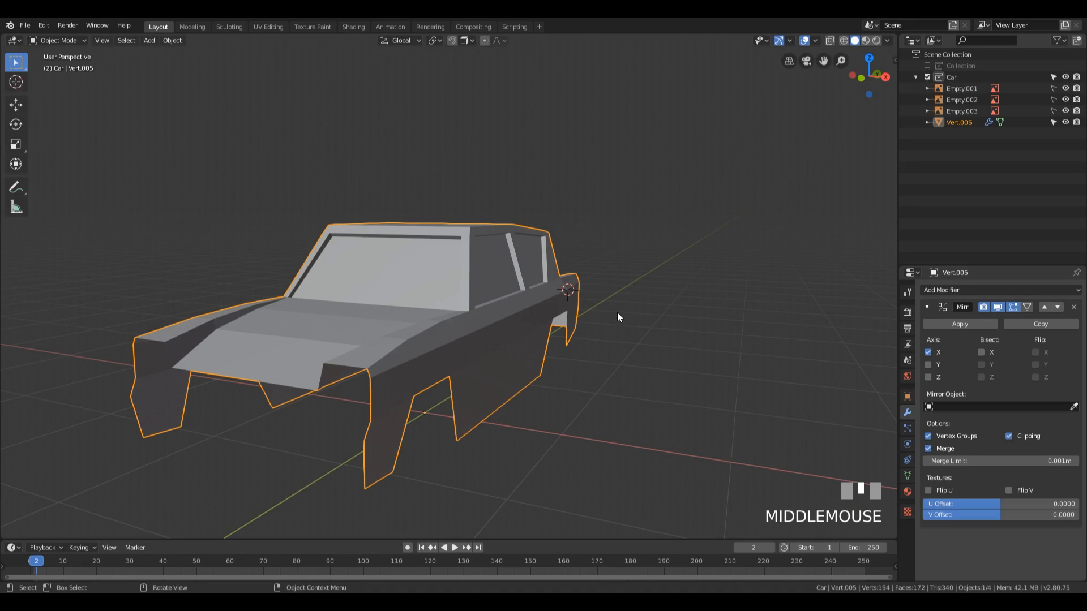
middle_drag(687, 274, 502, 273)
shift+middle_drag(557, 324, 527, 295)
scroll(531, 342, up, 4)
key(Tab)
Step: Select the two tail light faces at the end of the rear wing and inset them about 0.027 m
shift+middle_drag(634, 478, 487, 381)
click(498, 153)
key(3)
click(442, 388)
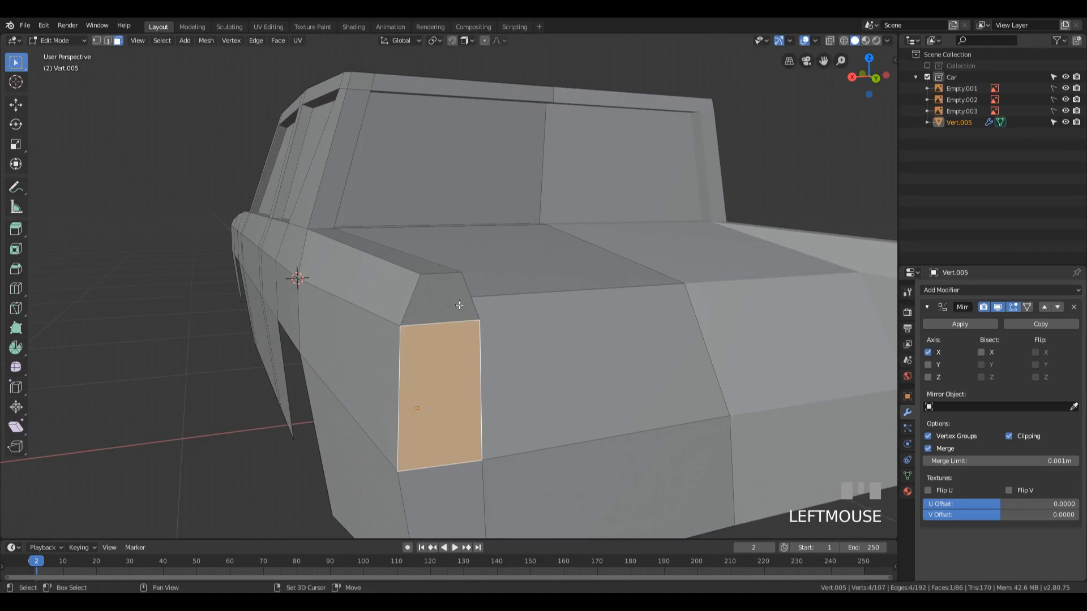
scroll(459, 305, down, 2)
key(i)
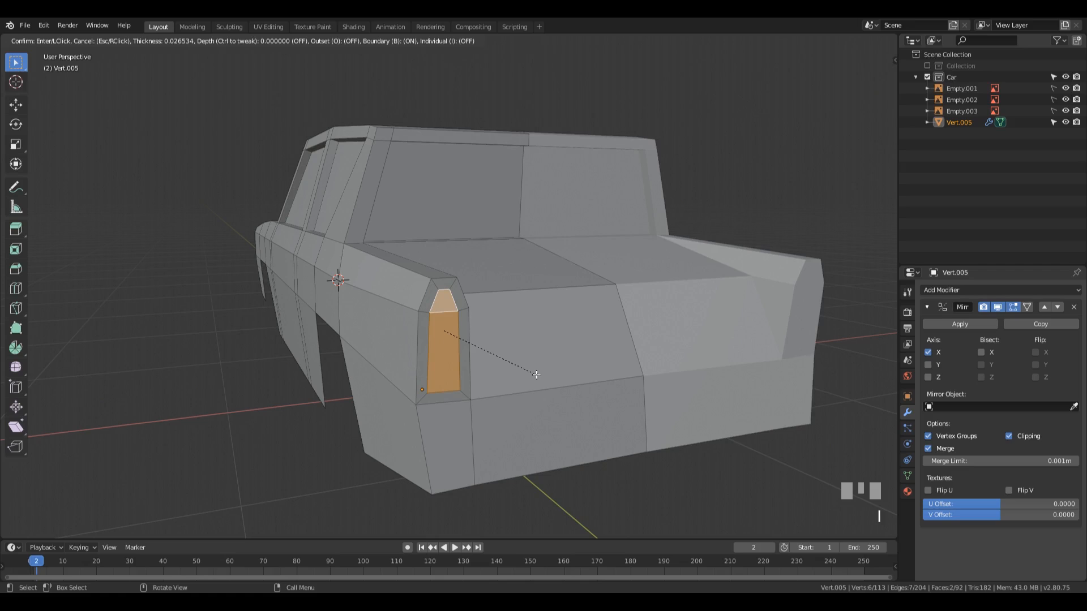
click(536, 375)
Step: Narrow the bottom edge of the inset tail light face by scaling it to about 0.47
key(2)
click(465, 400)
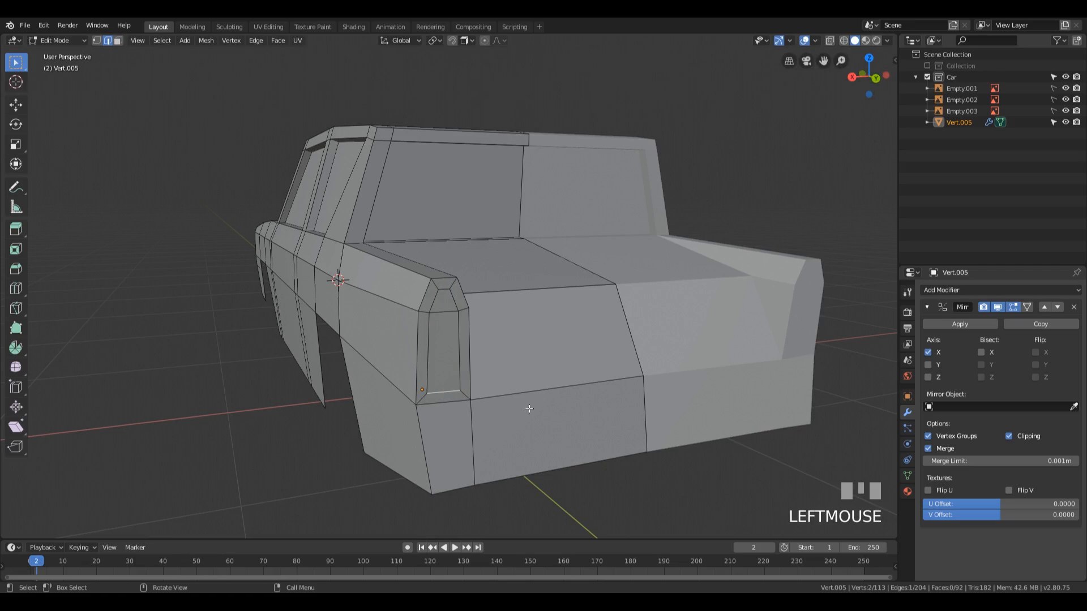
key(s)
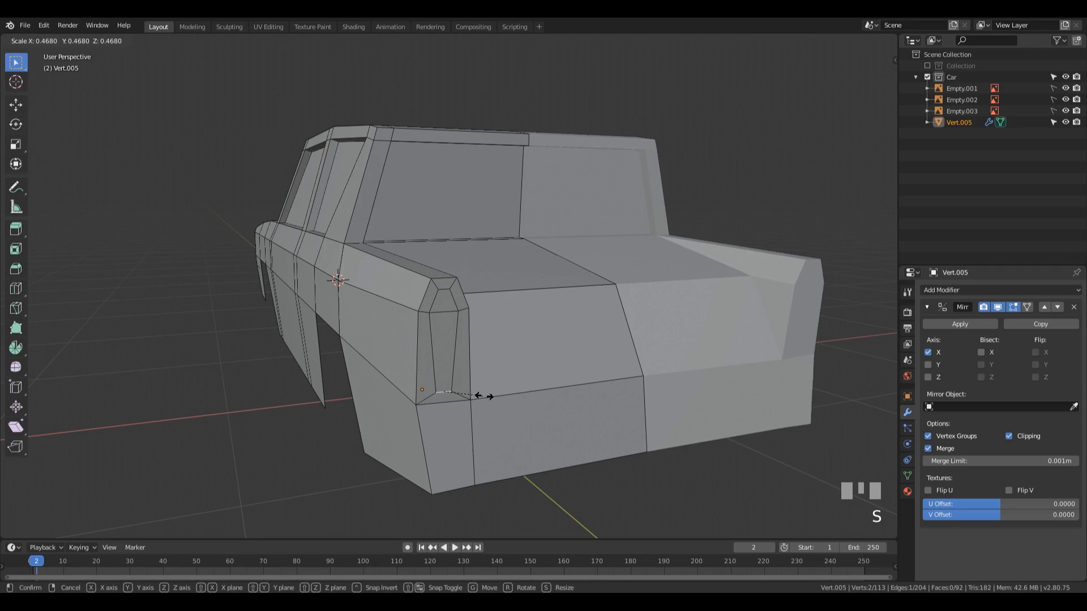
click(484, 396)
Step: Select the two inner tail light faces and extrude them slightly outward along their normal
key(3)
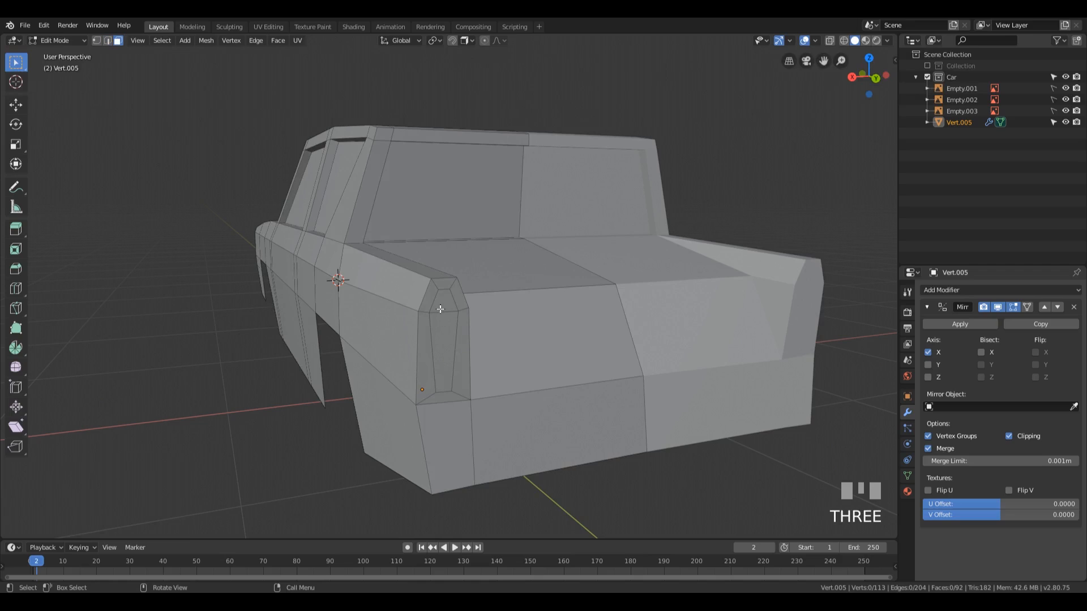
click(444, 300)
shift+click(444, 351)
middle_drag(444, 351, 604, 358)
key(e)
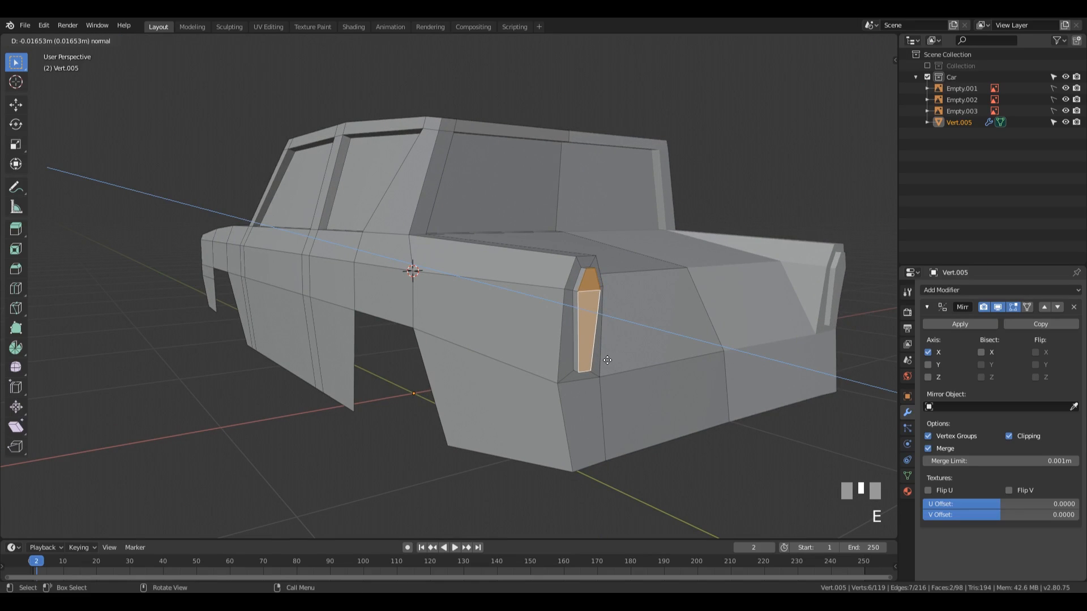
click(604, 347)
Step: Move the edge between the two extruded tail light faces 0.0132 m along Y
key(2)
click(586, 286)
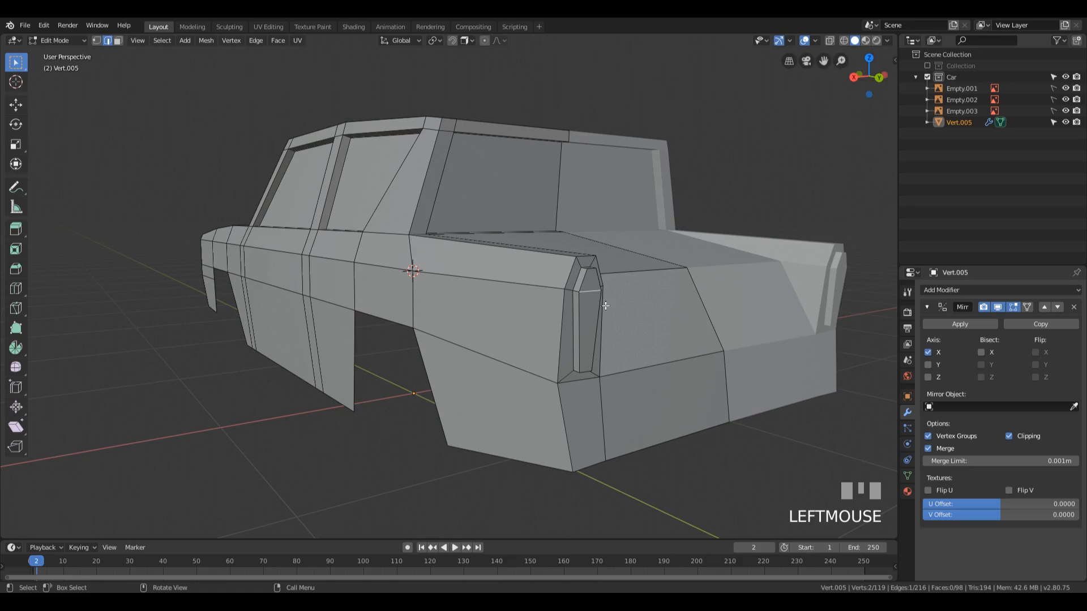
key(g)
key(y)
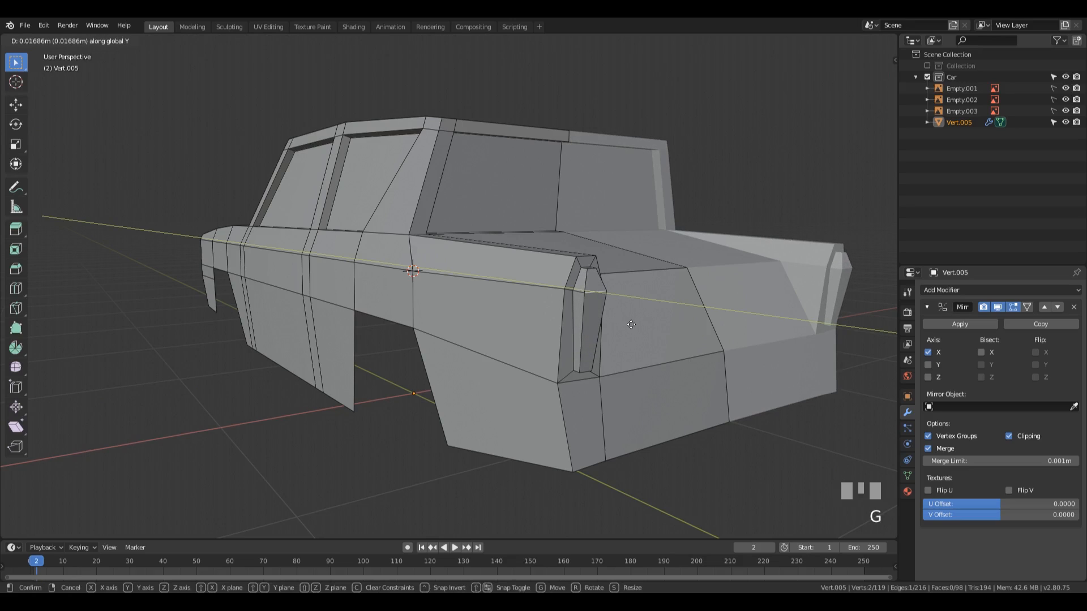
click(618, 322)
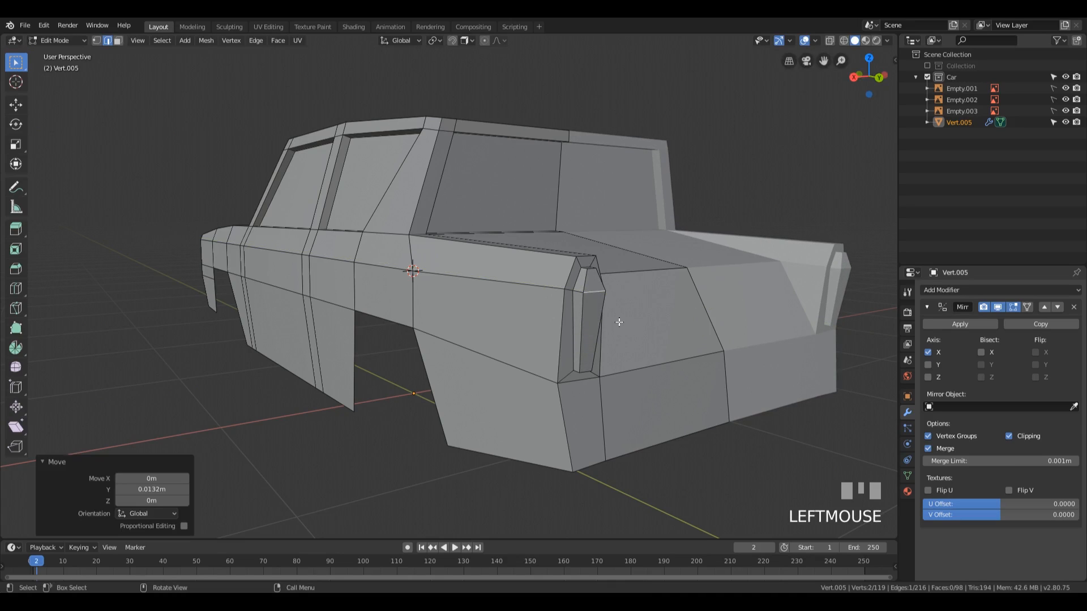